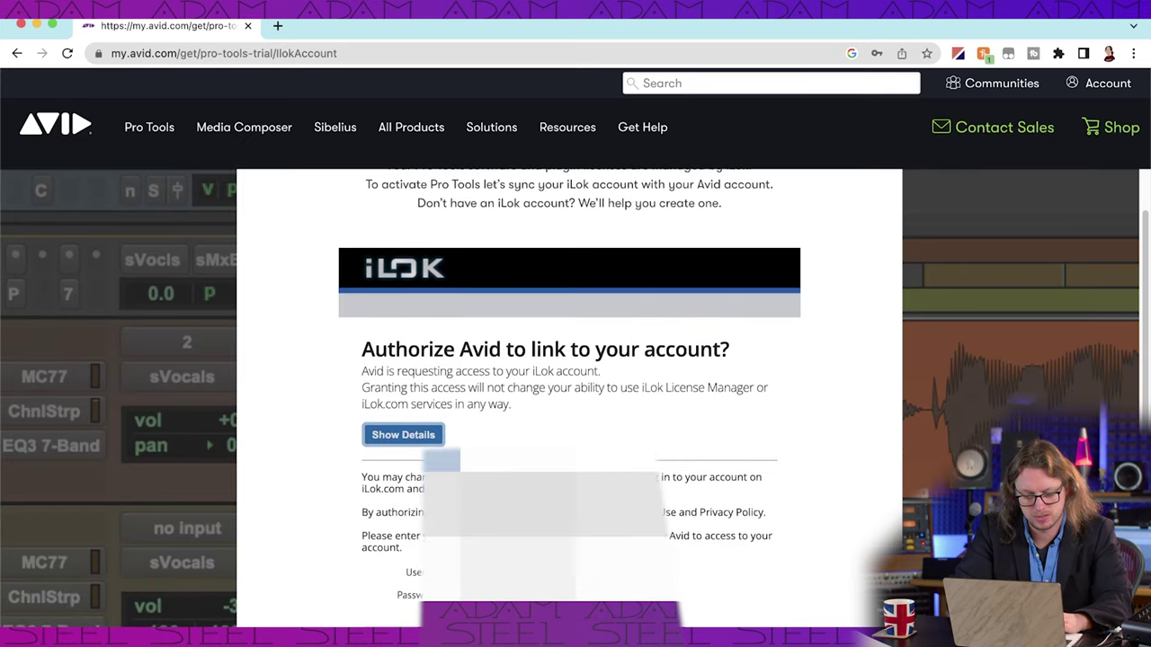
Step: Authorize Avid to link to the iLok account with the iLok user ID and account password
click(521, 573)
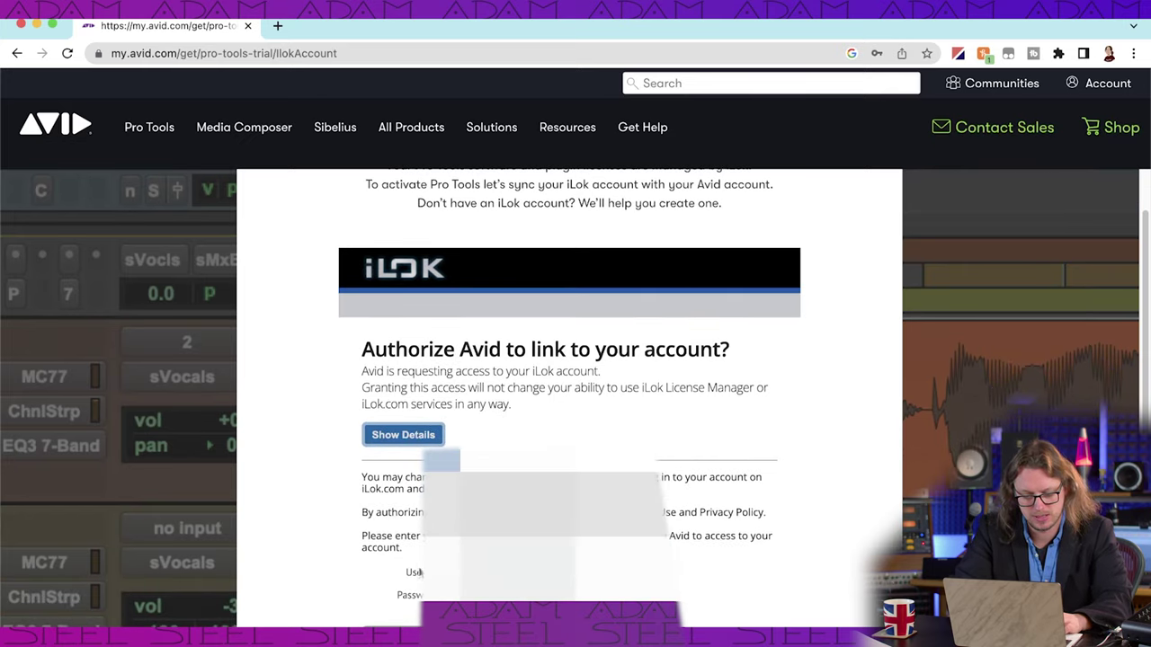
key(Return)
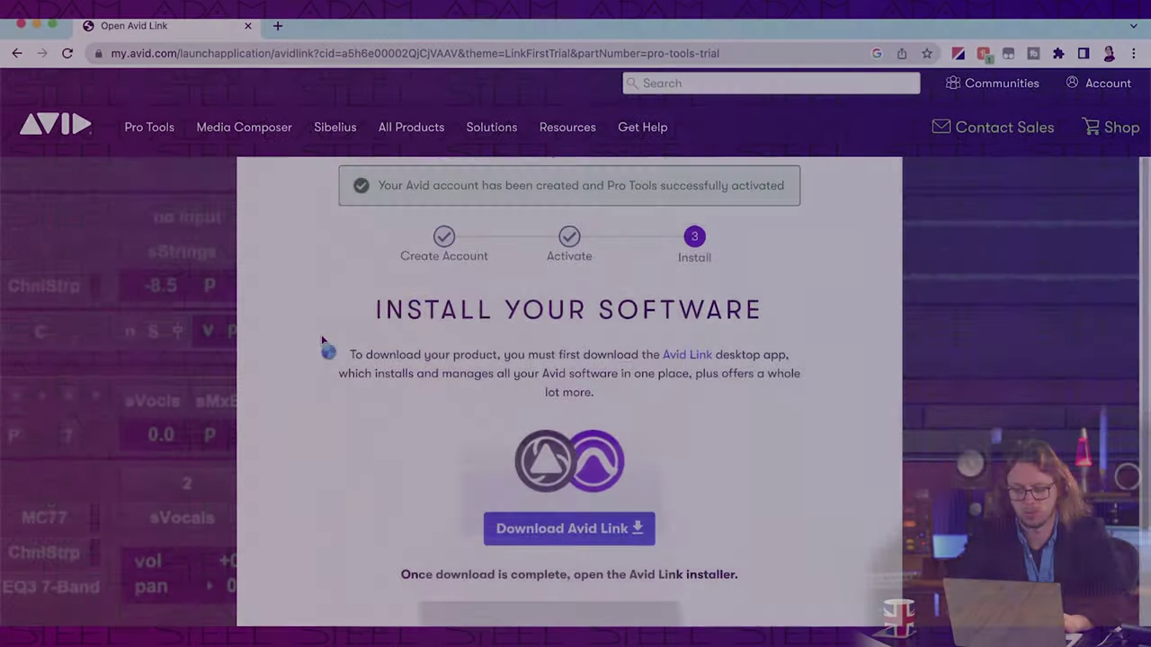
Step: Download the Avid Link installer from the Install Your Software page
scroll(326, 345, down, 2)
scroll(325, 346, down, 1)
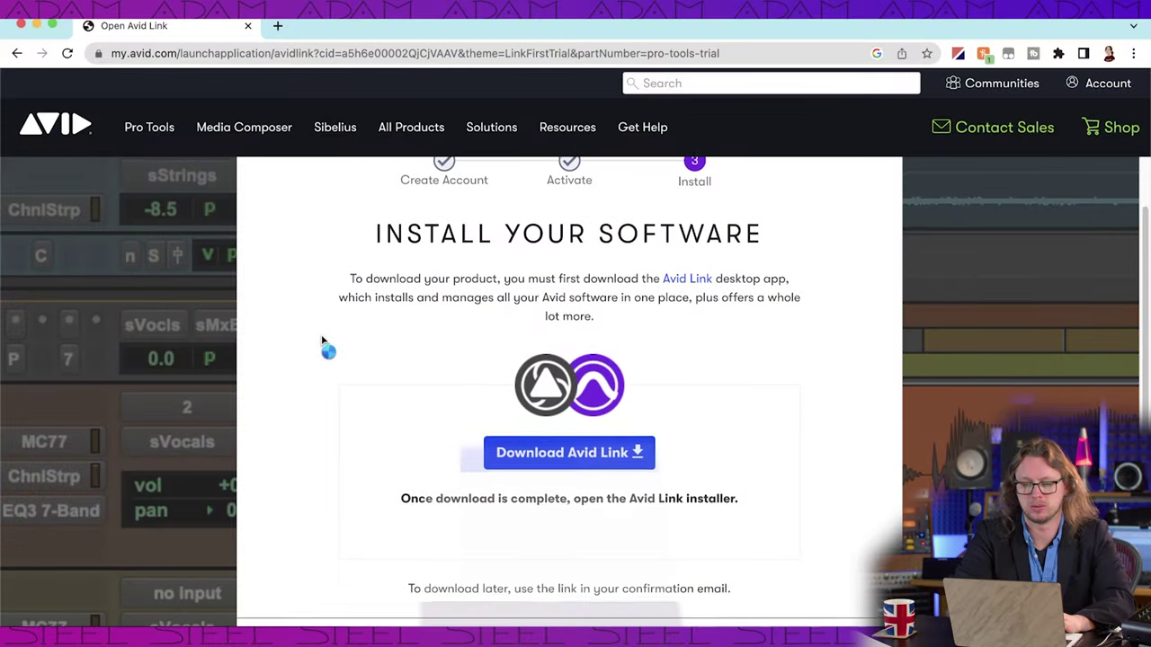
scroll(586, 307, down, 1)
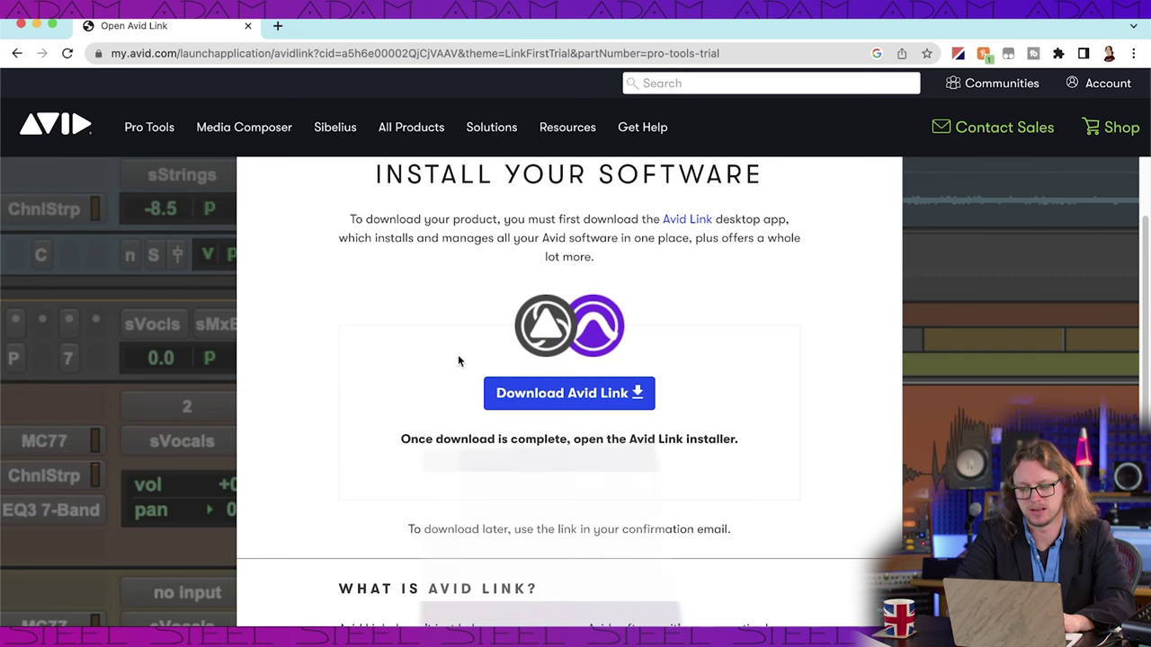
click(529, 401)
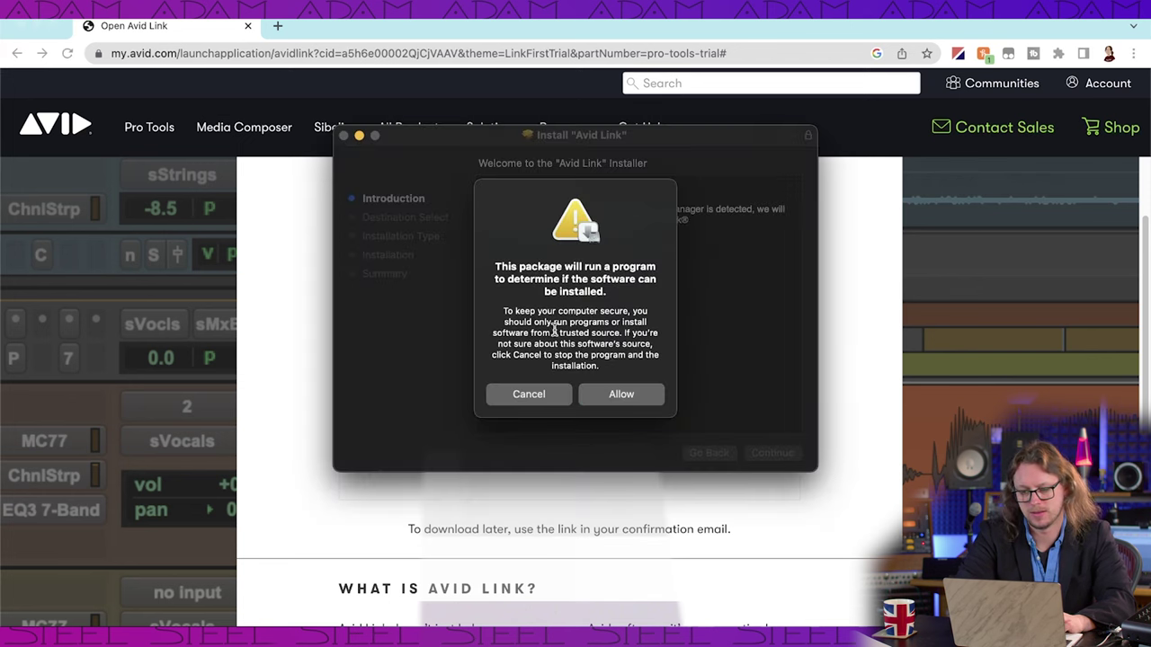
Step: Run the Avid Link installer with a standard install on Macintosh HD, allowing its check program and authorizing with the computer password
click(604, 403)
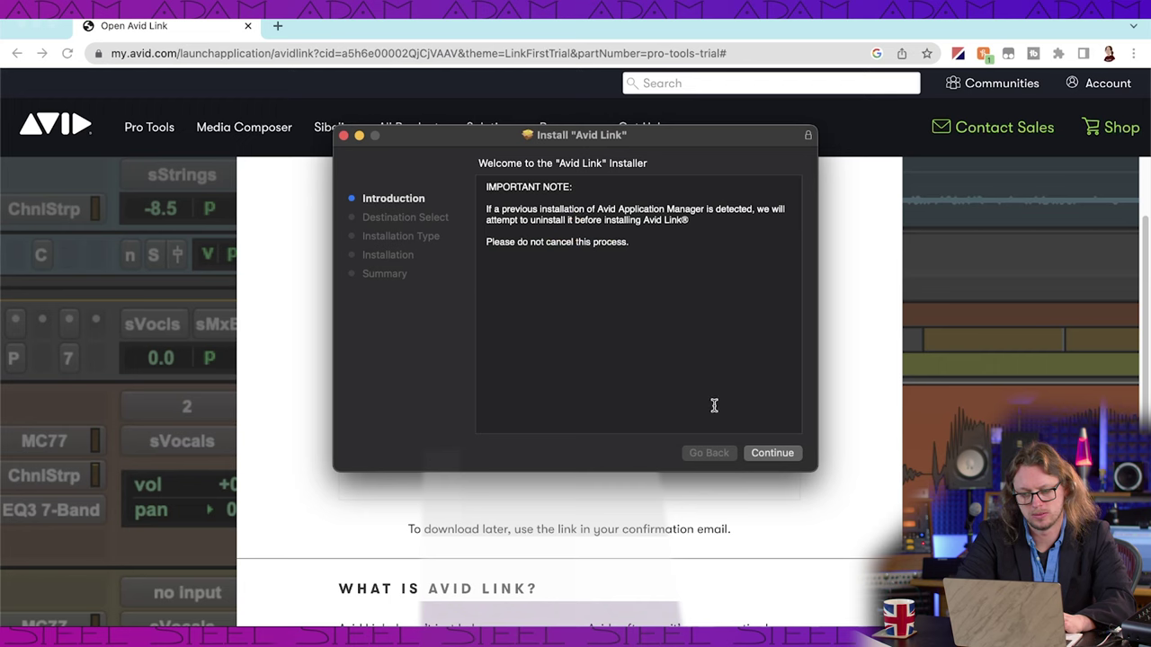
click(760, 451)
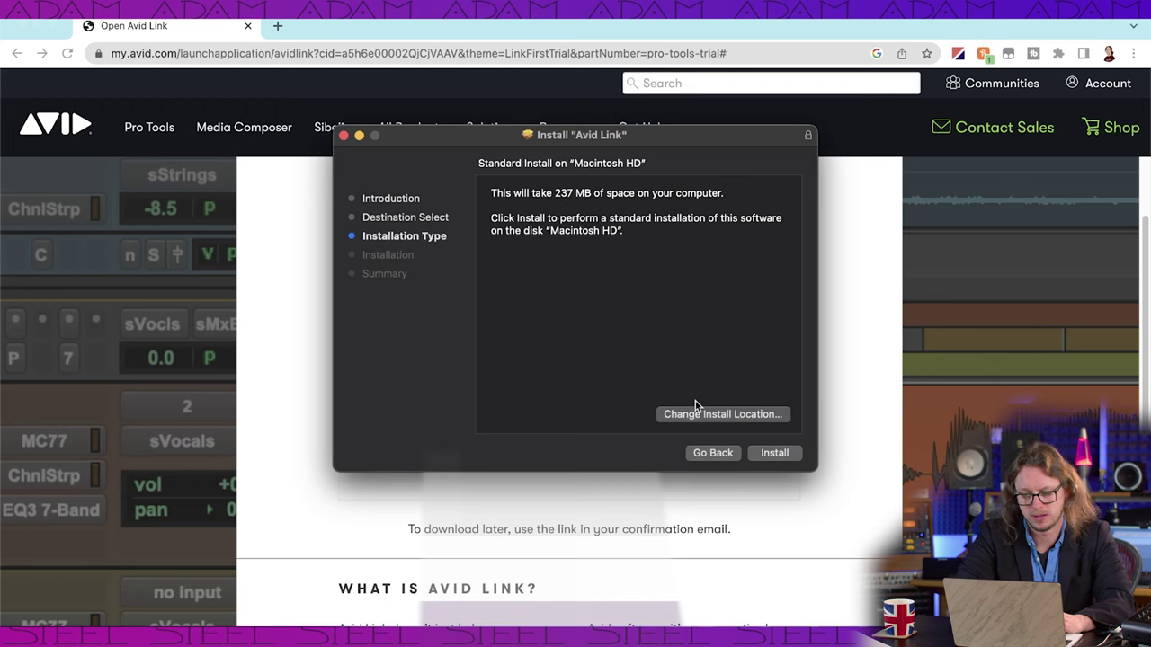
click(762, 454)
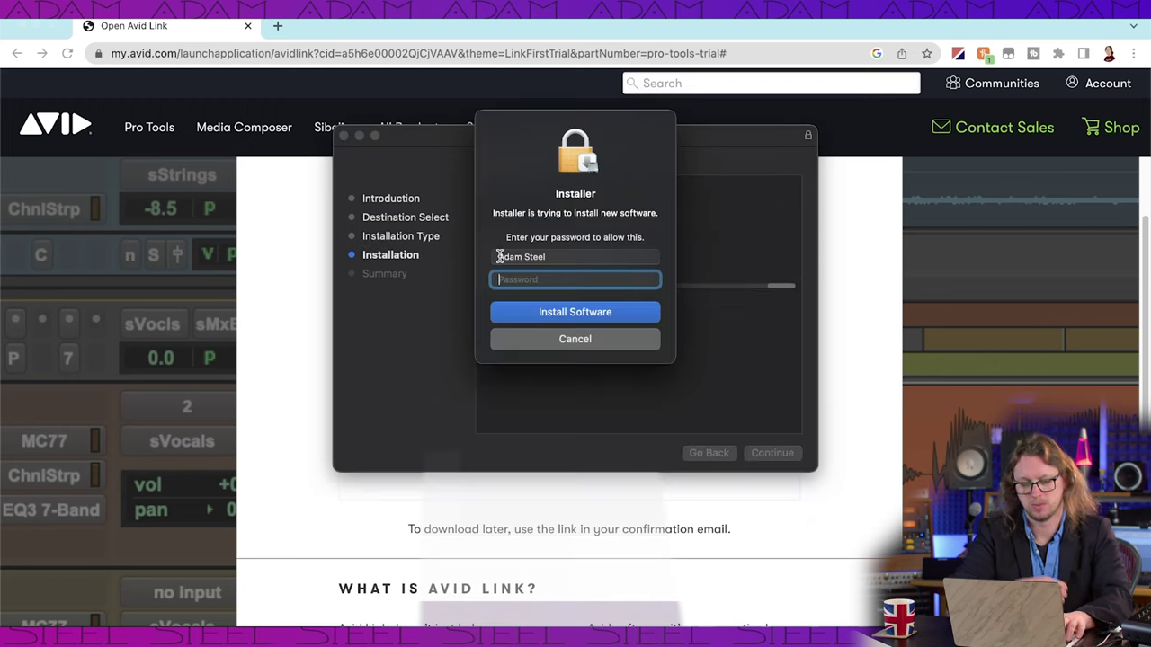
text(•••••••••)
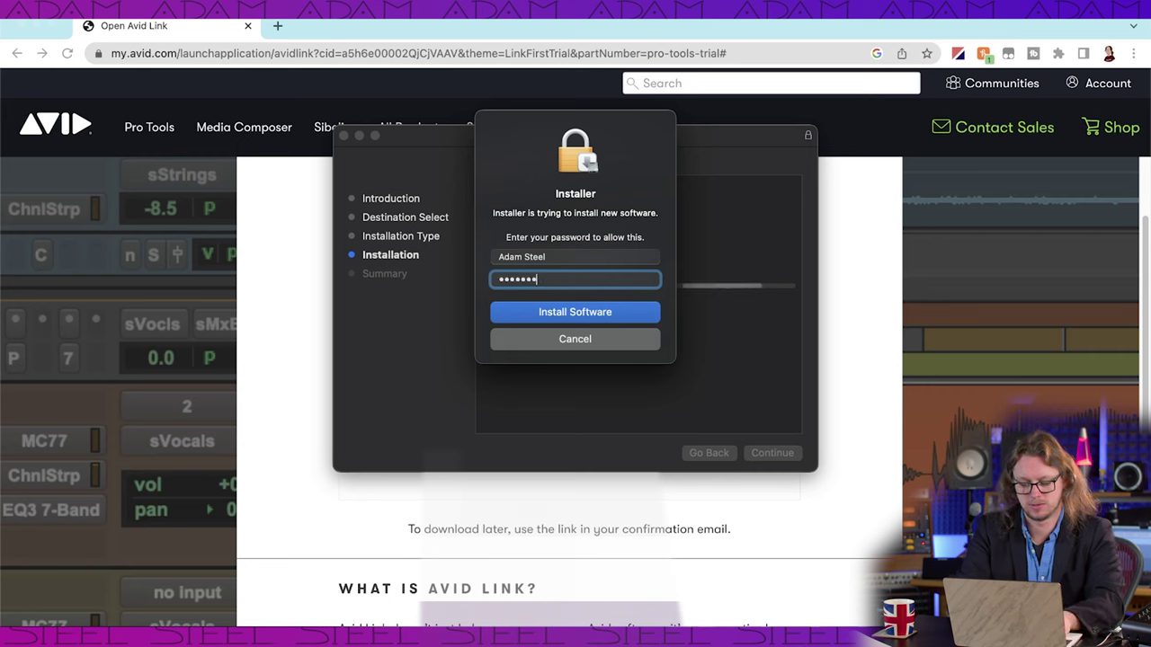
click(538, 311)
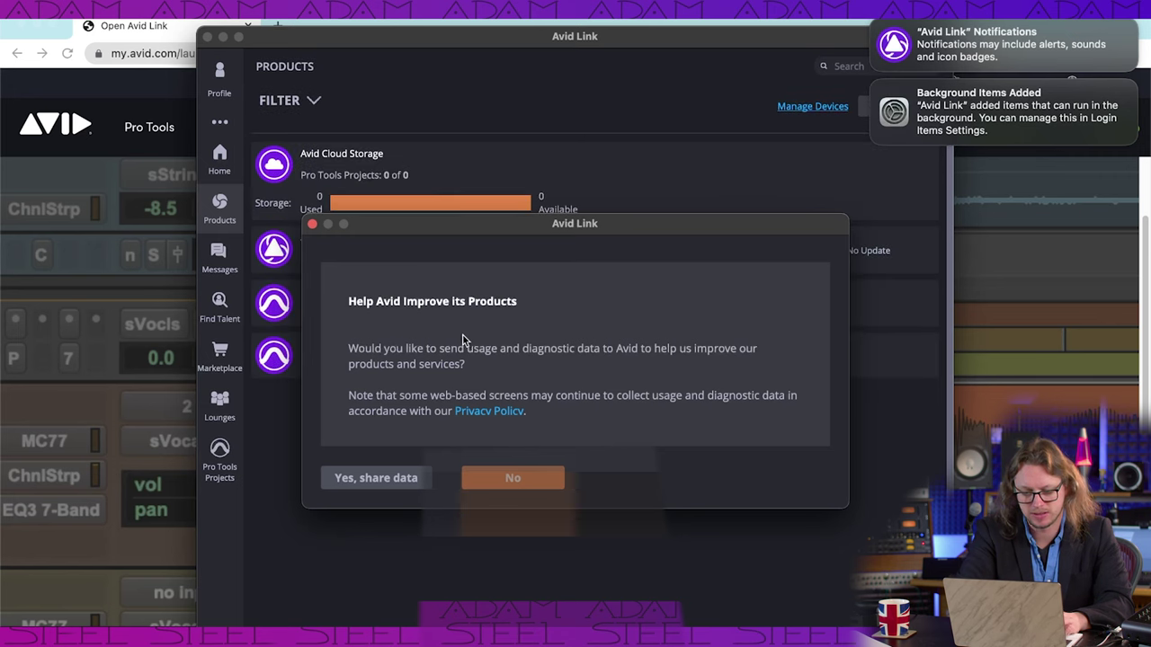
Step: Decline sharing usage data with Avid, accept the License Agreement, and authorize Express Install with the computer password
click(506, 482)
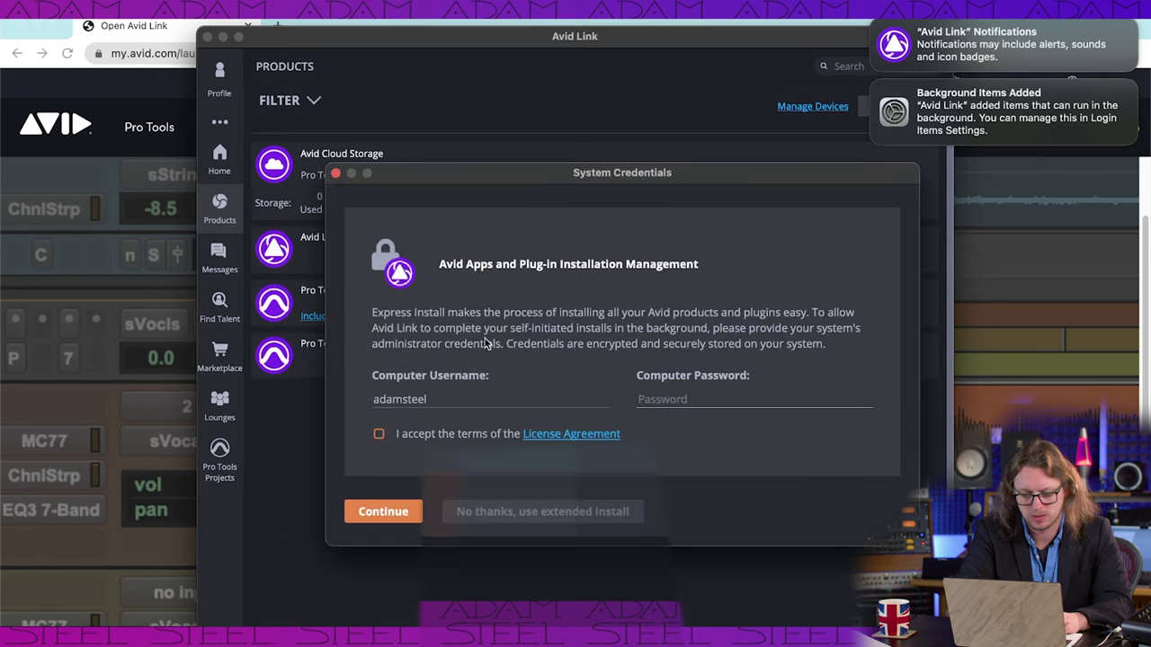
click(377, 435)
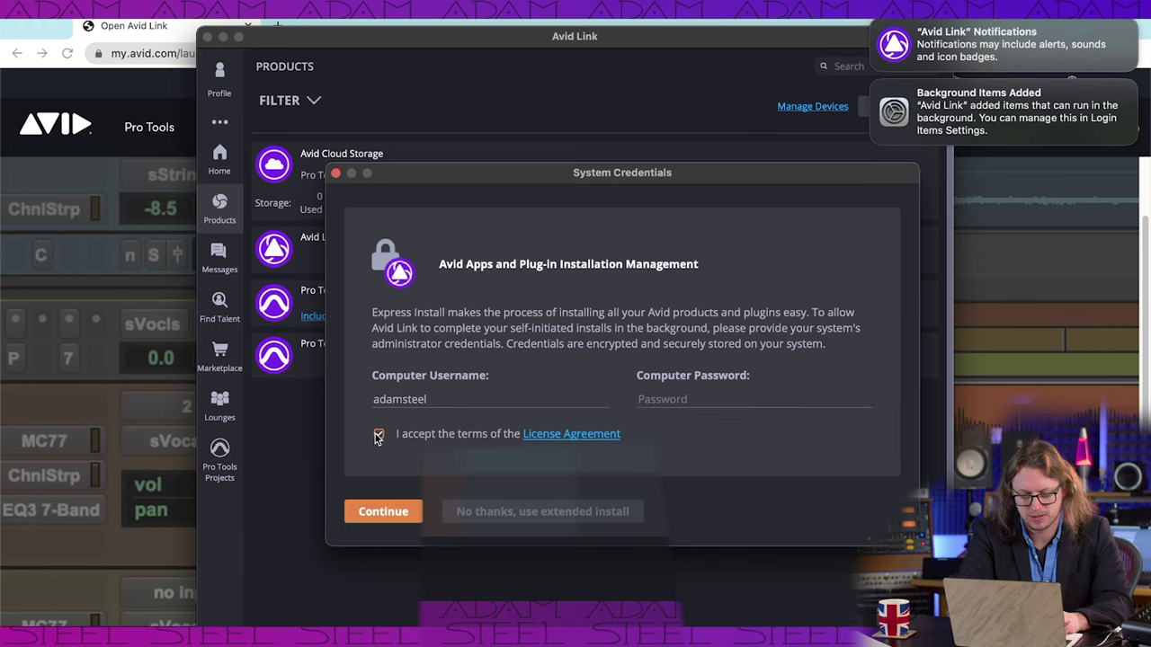
click(383, 512)
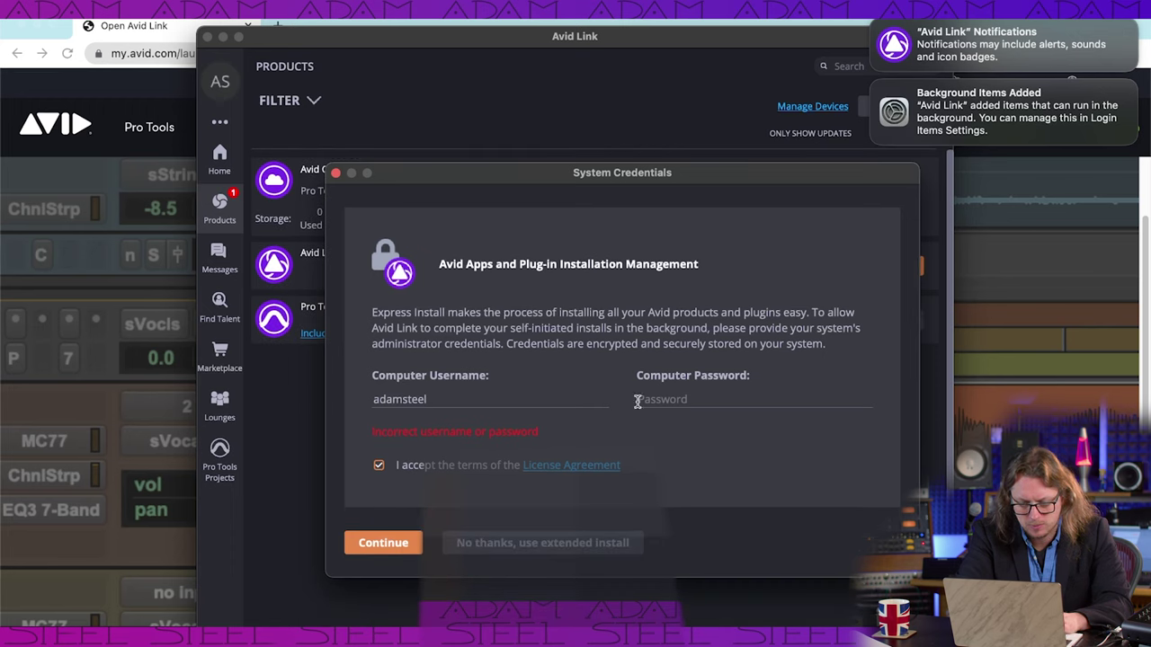
click(669, 401)
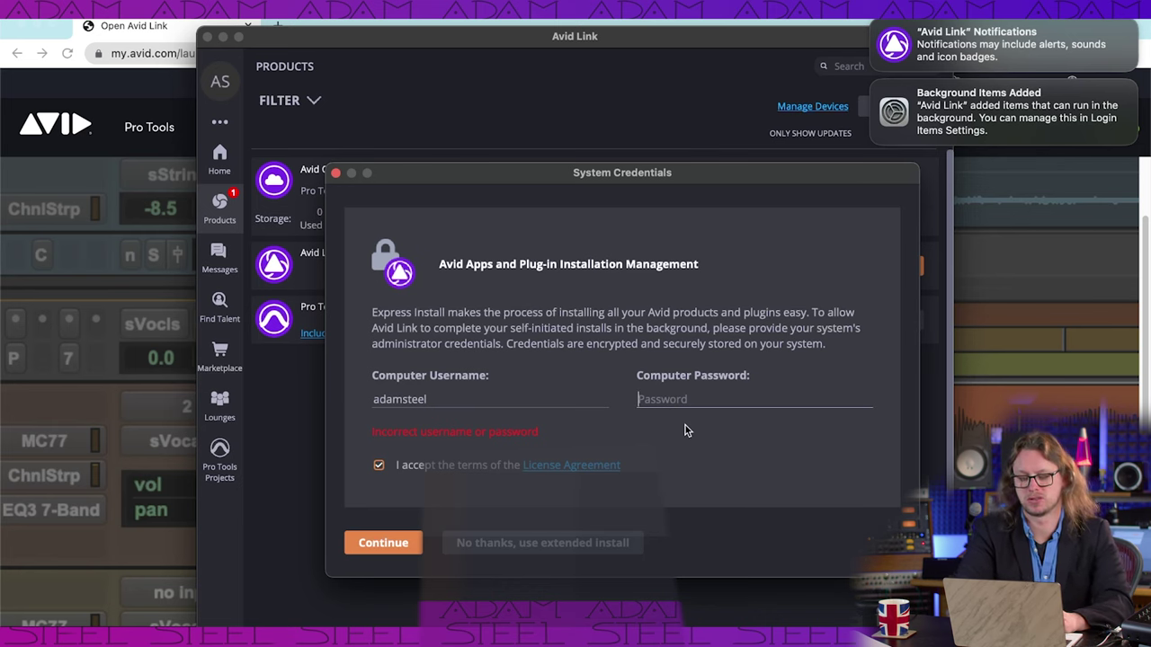
text(•••)
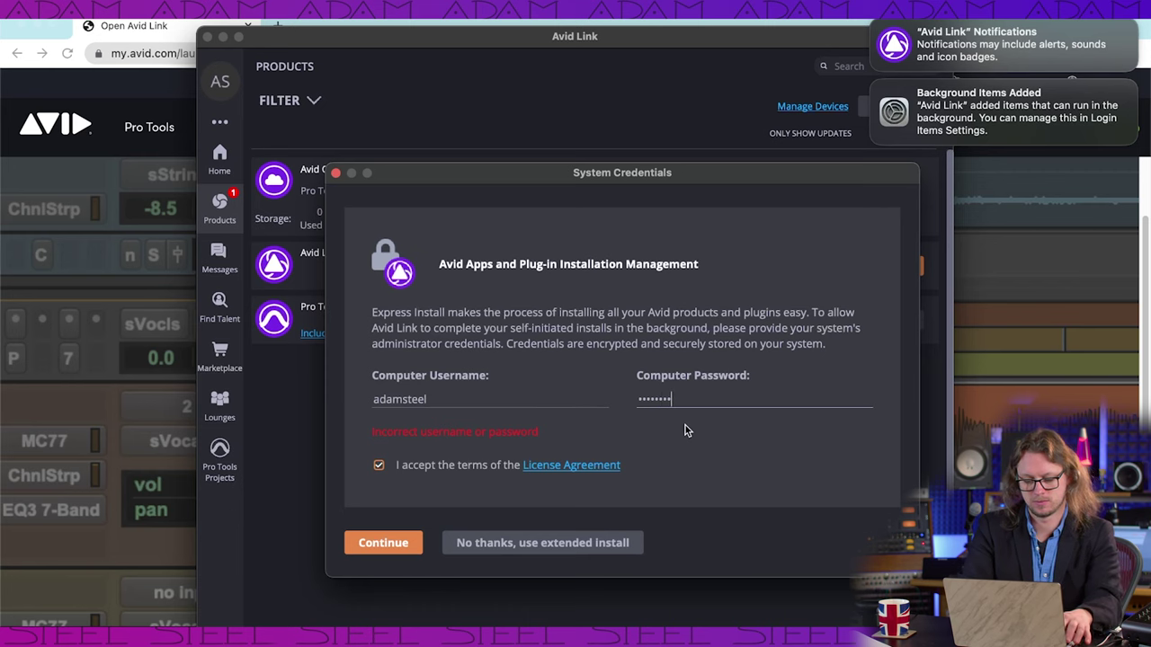
click(385, 544)
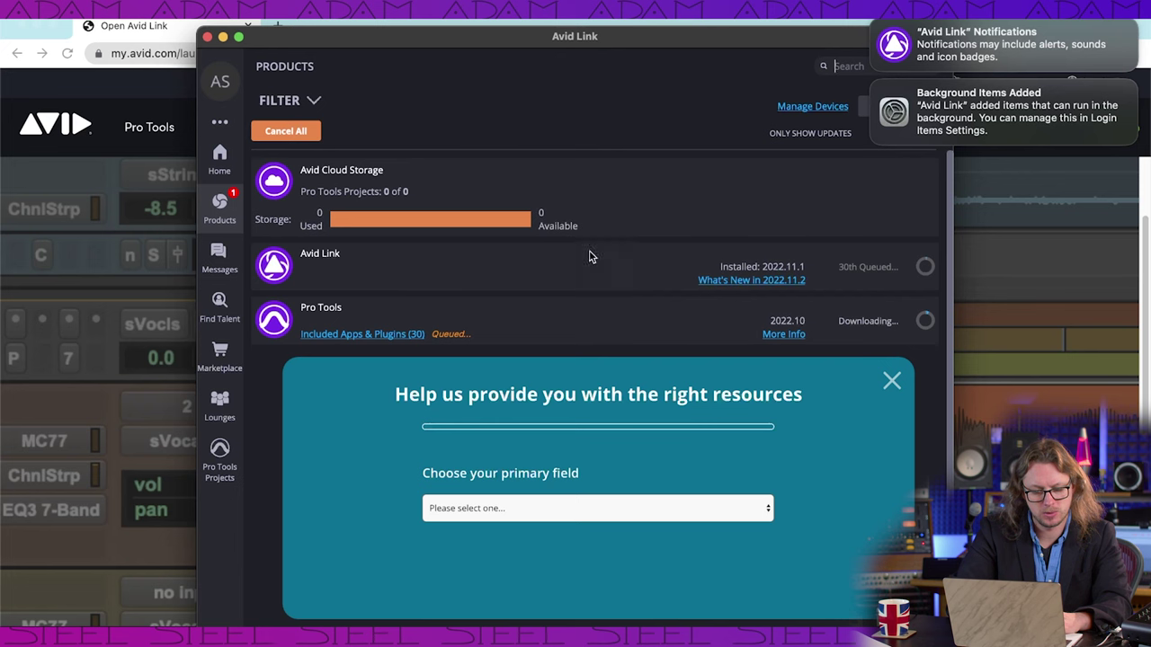
Step: Switch to the browser and view the iLok License Manager installers at ilok.com in a new tab, closing the tab when done
click(336, 25)
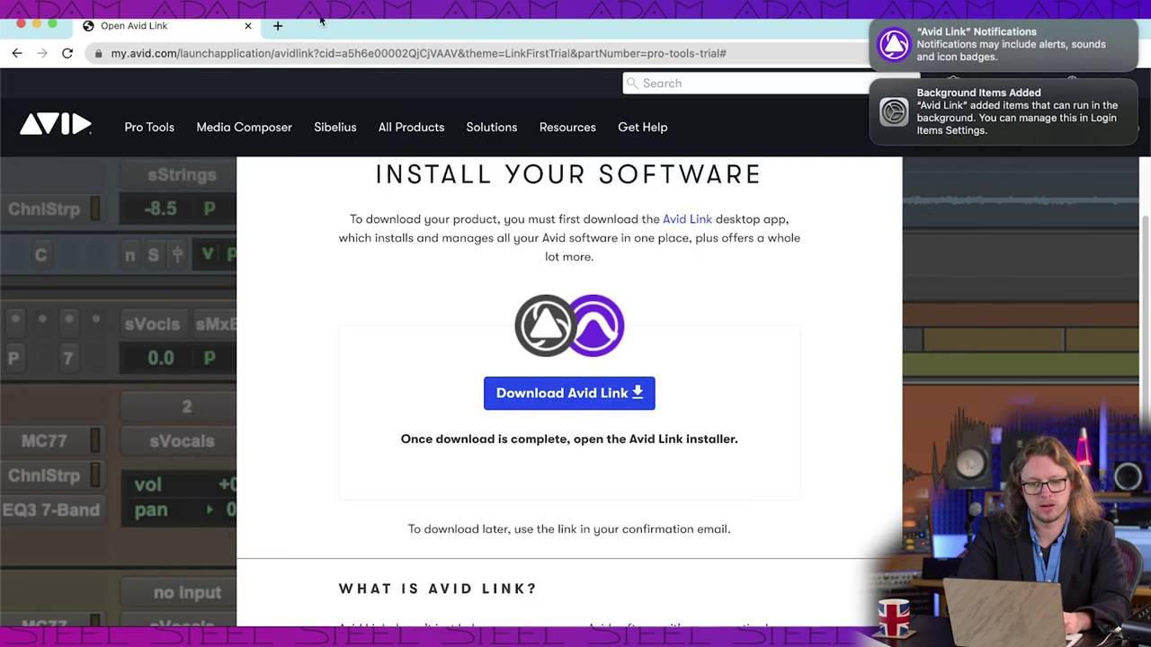
click(277, 25)
text(ilok)
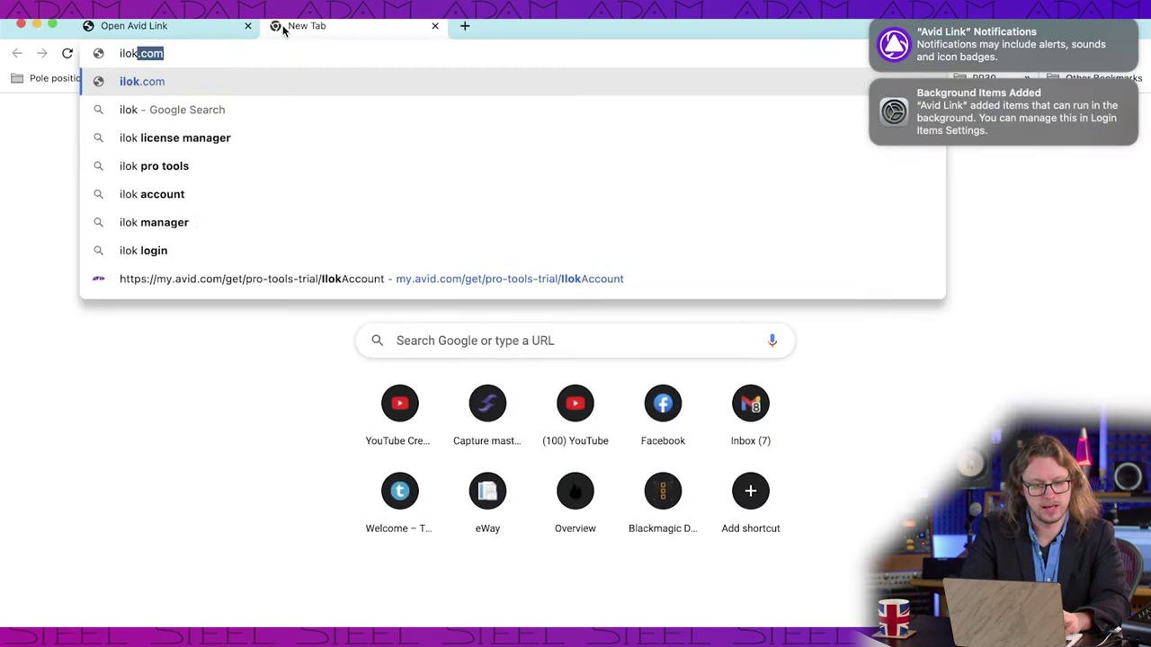
key(Return)
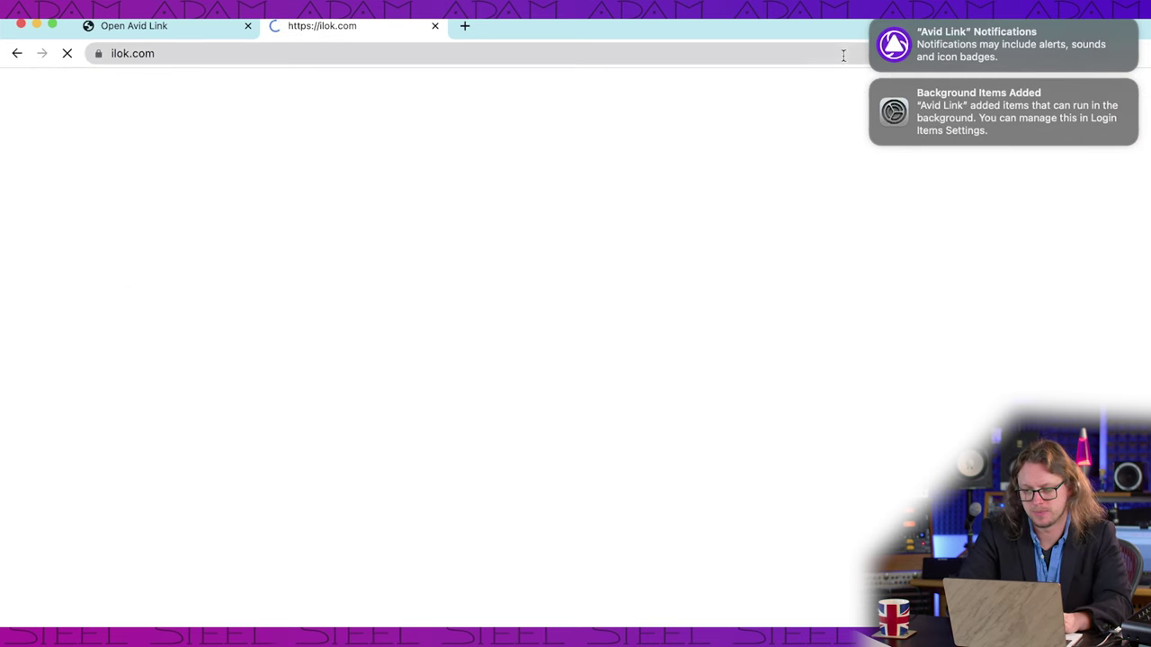
click(874, 25)
click(874, 25)
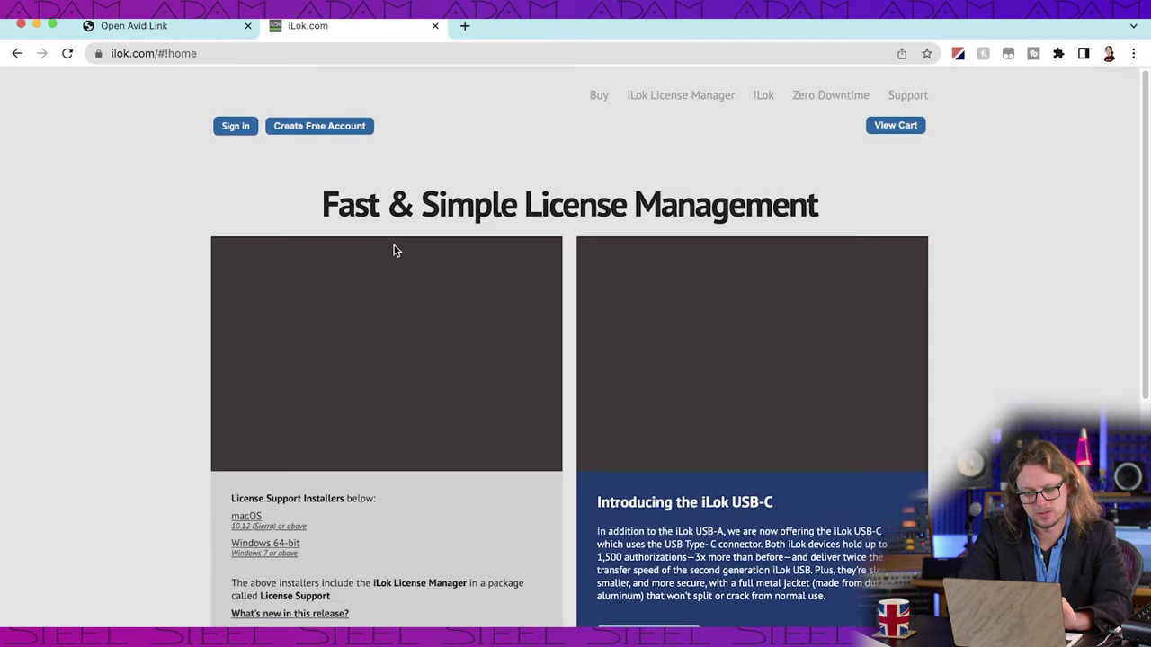
scroll(166, 355, down, 1)
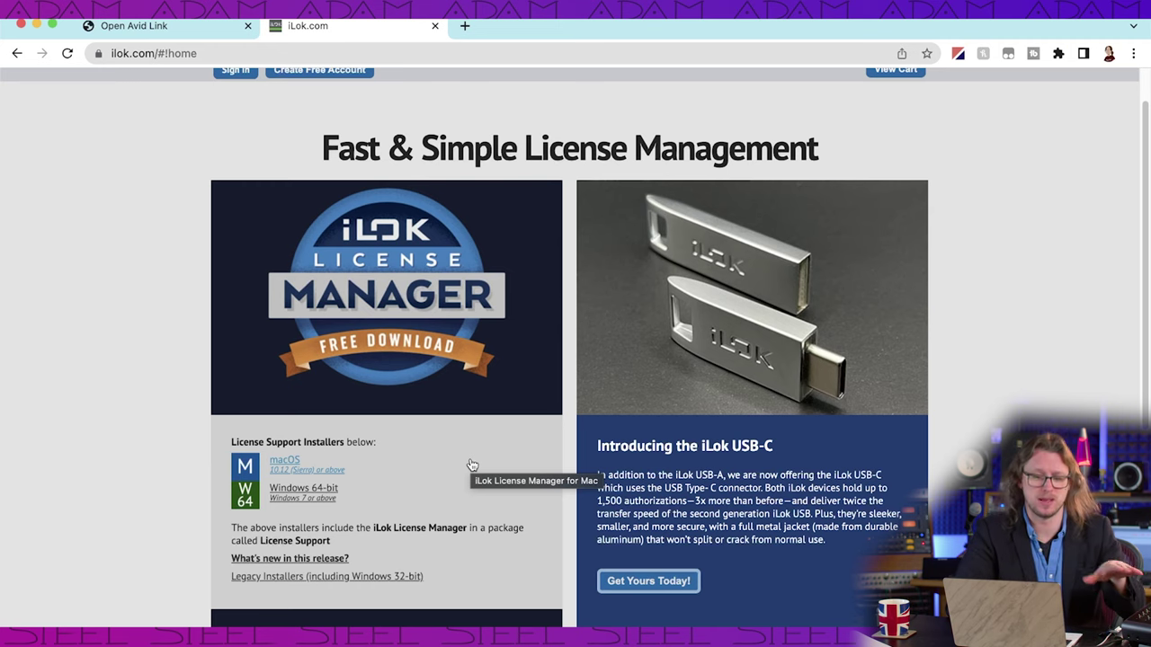
click(435, 25)
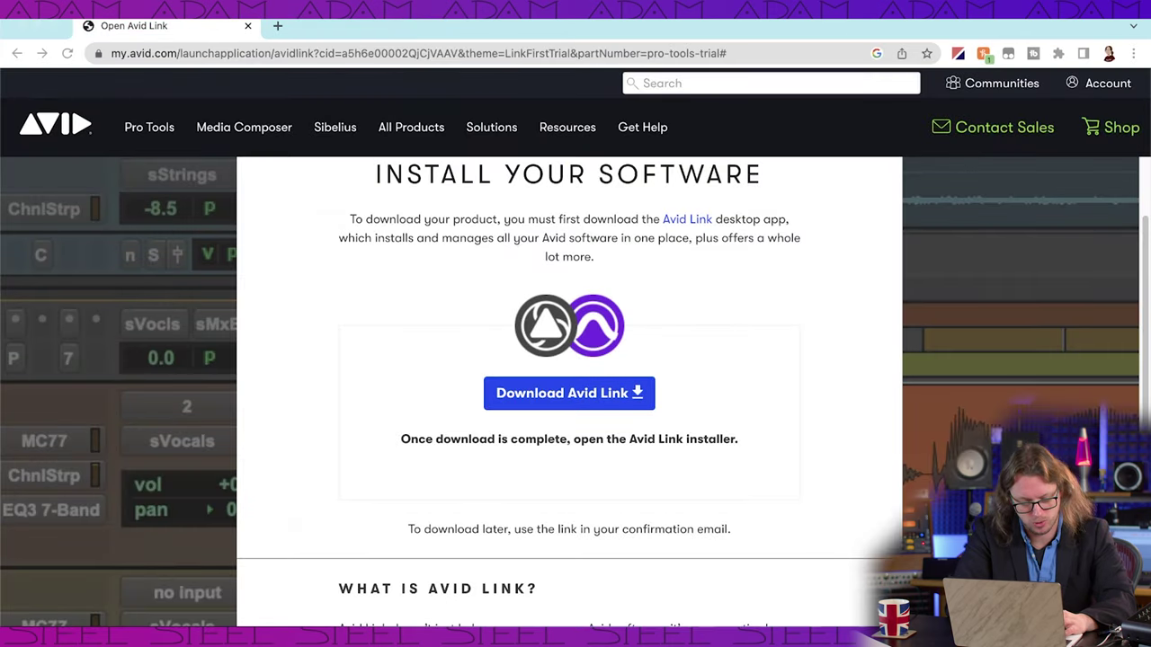
Step: Launch iLok License Manager from the Applications folder, skip the offered update, and sign in to the iLok account
click(287, 642)
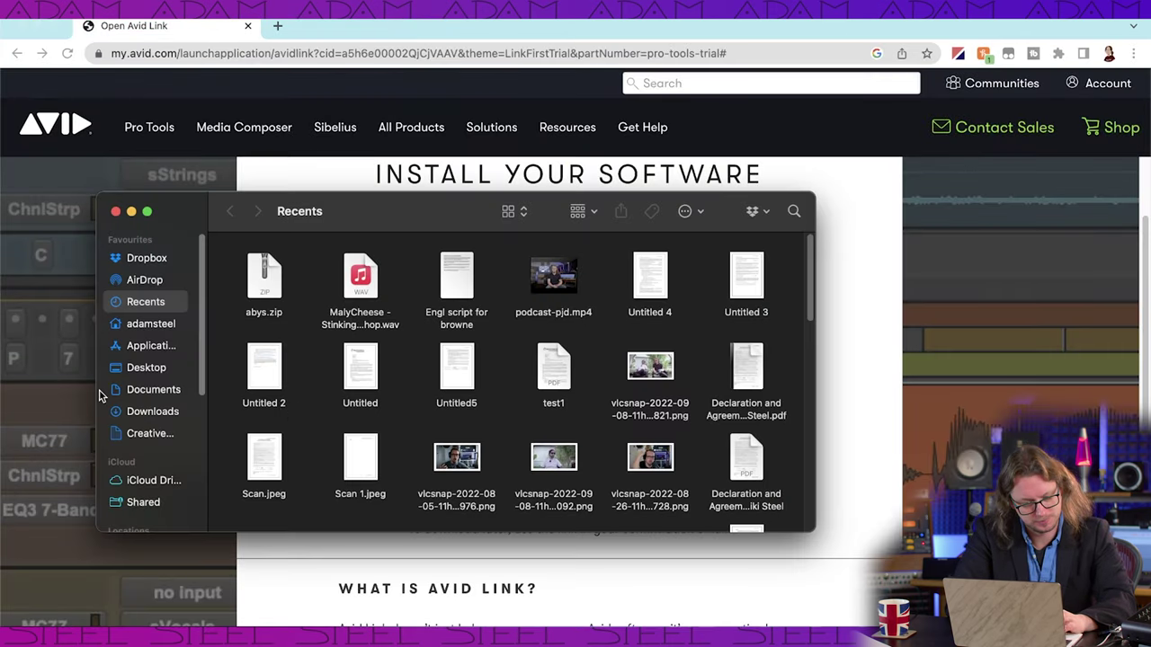
click(149, 348)
scroll(364, 388, up, 10)
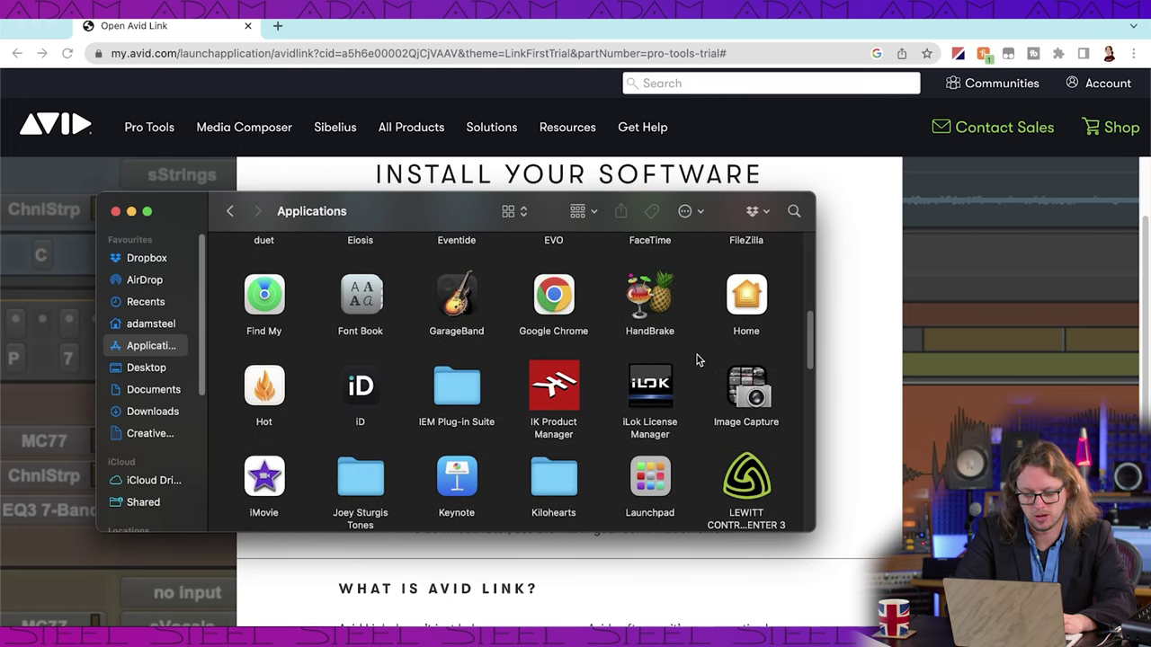
click(667, 378)
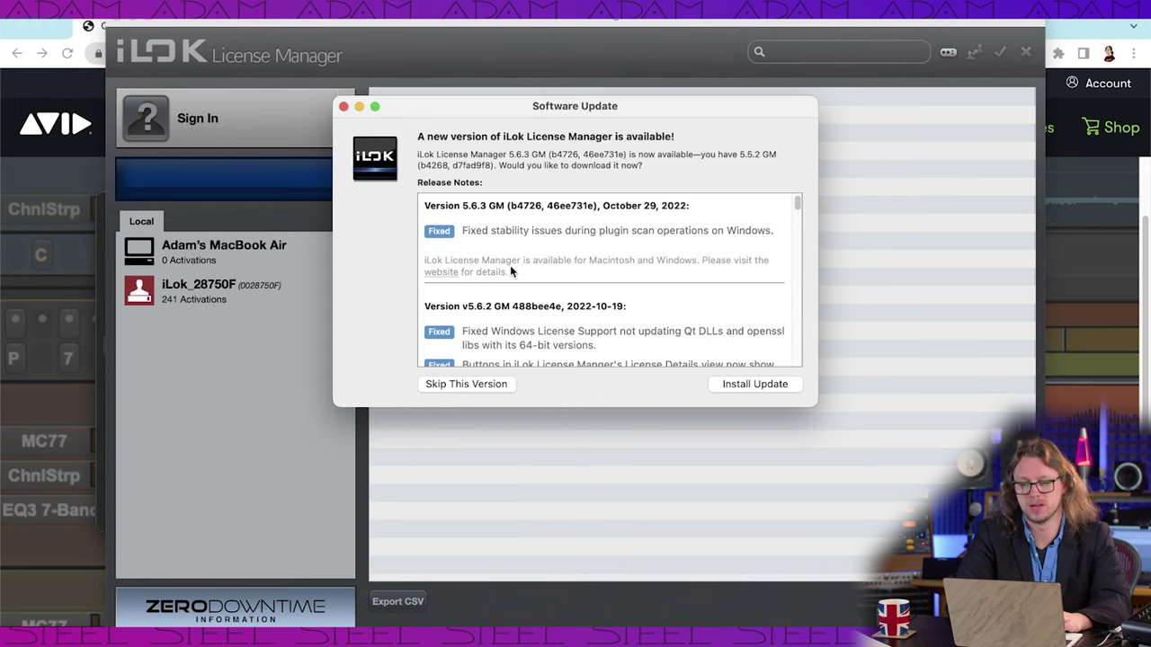
click(478, 384)
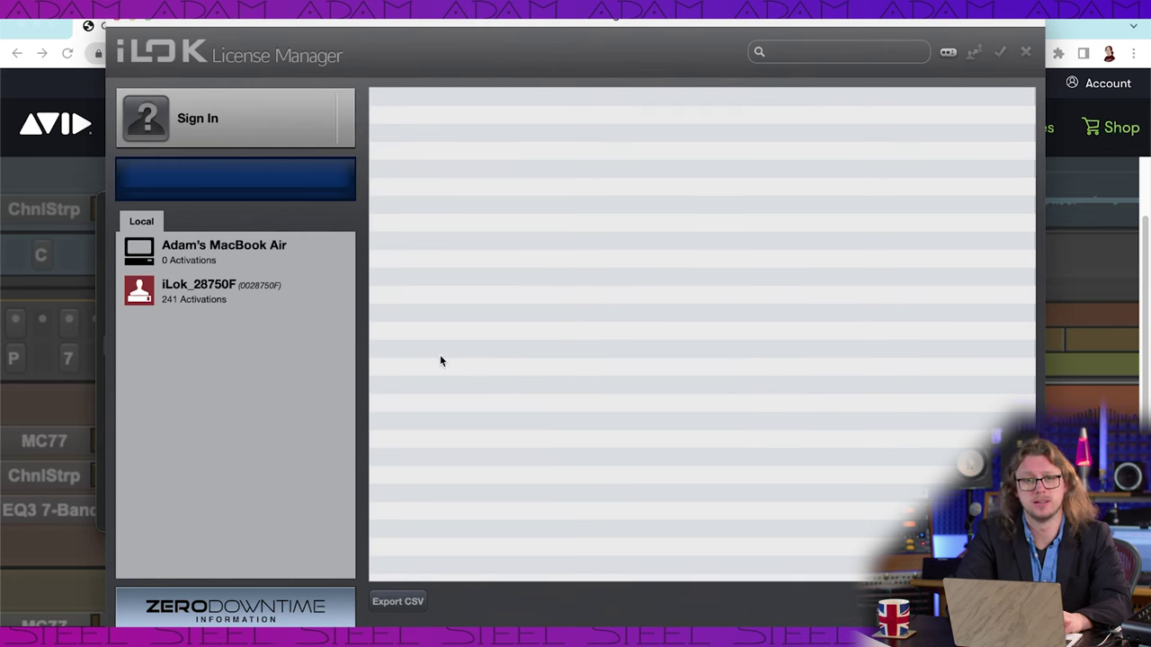
click(215, 121)
Step: Examine the Avid entries in the license list, including the contents of the Avid Complete Plug-in Bundle, Pro Tools Ultimate Subscription and Pro Tools Intro
scroll(584, 385, down, 6)
scroll(584, 385, down, 5)
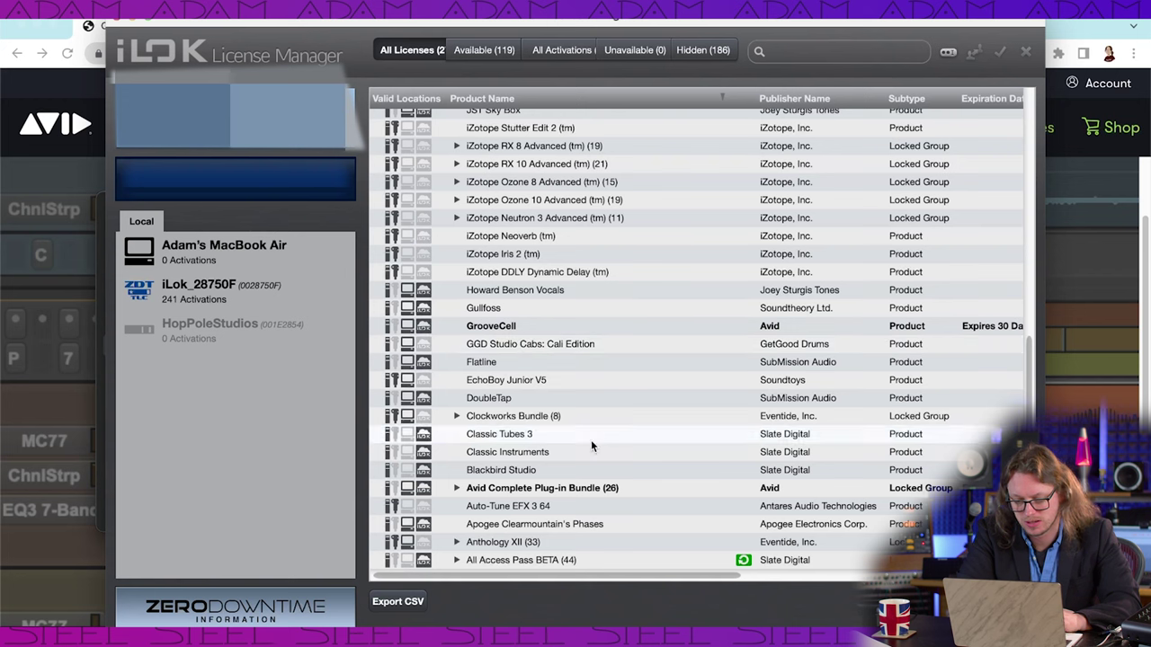
click(456, 488)
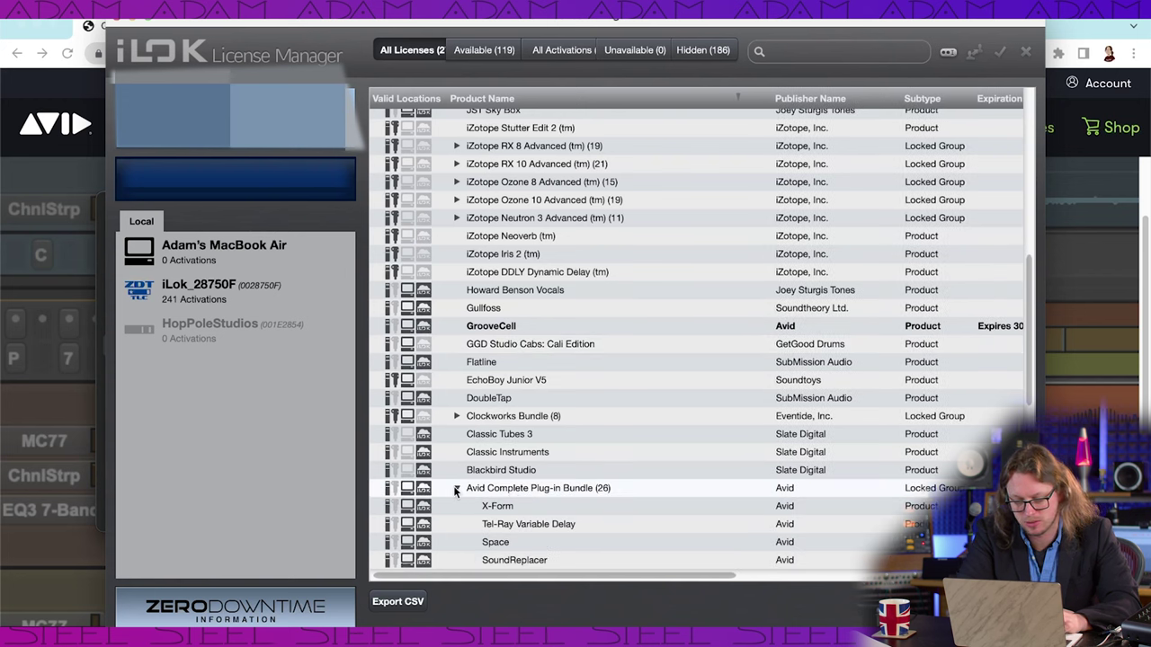
scroll(522, 493, down, 10)
scroll(522, 493, up, 10)
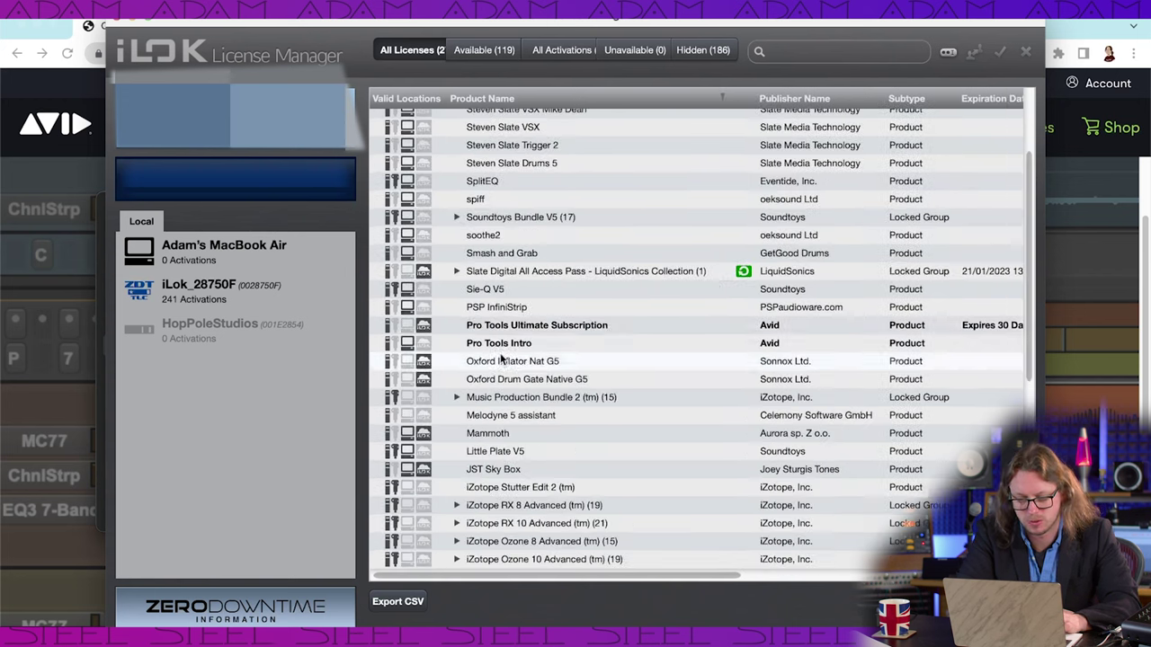
click(498, 326)
click(497, 345)
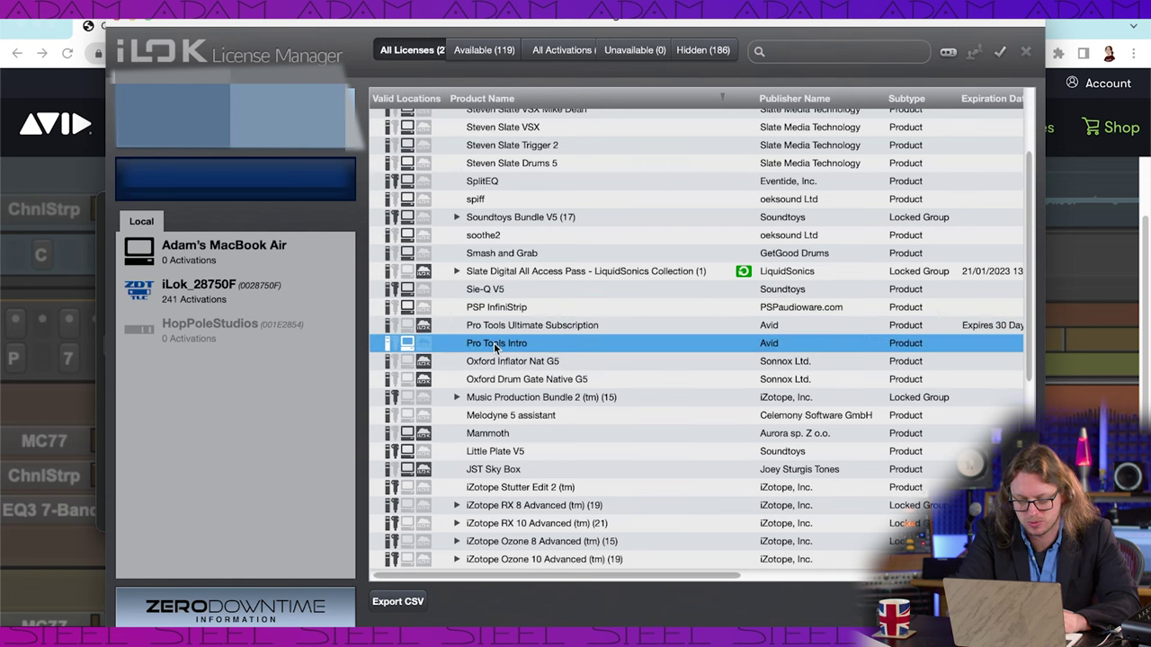
scroll(627, 342, right, 5)
scroll(626, 340, left, 5)
scroll(627, 340, up, 1)
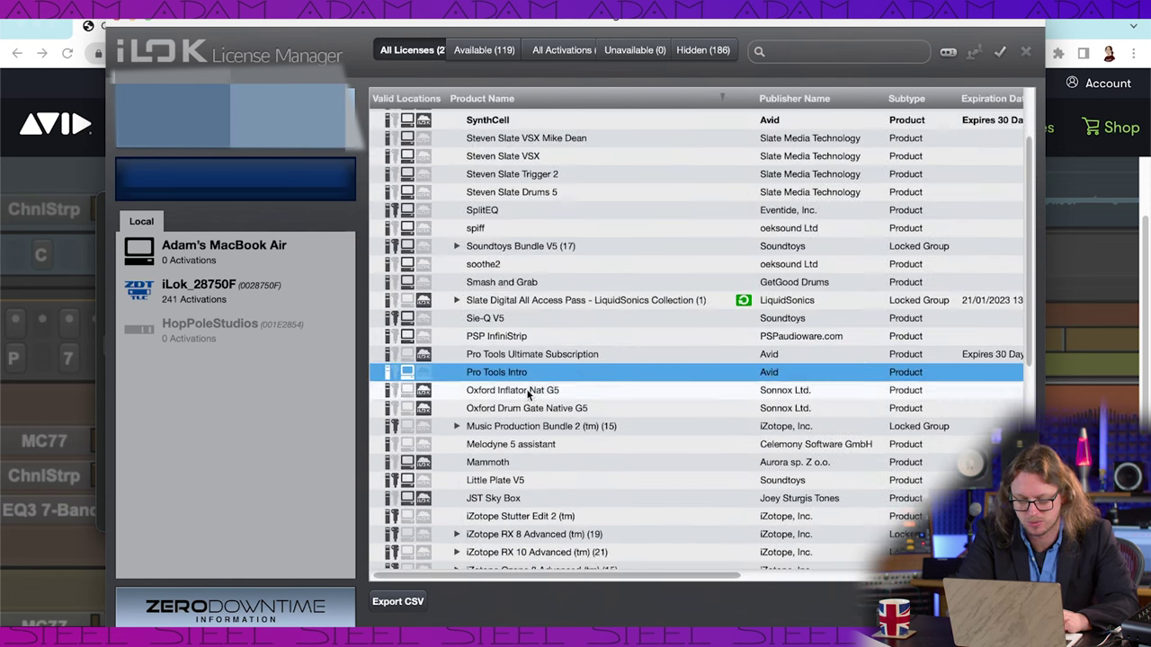
Step: Activate the Pro Tools Ultimate Subscription license on the connected iLok USB and approve the transfer of its usage rights
click(493, 355)
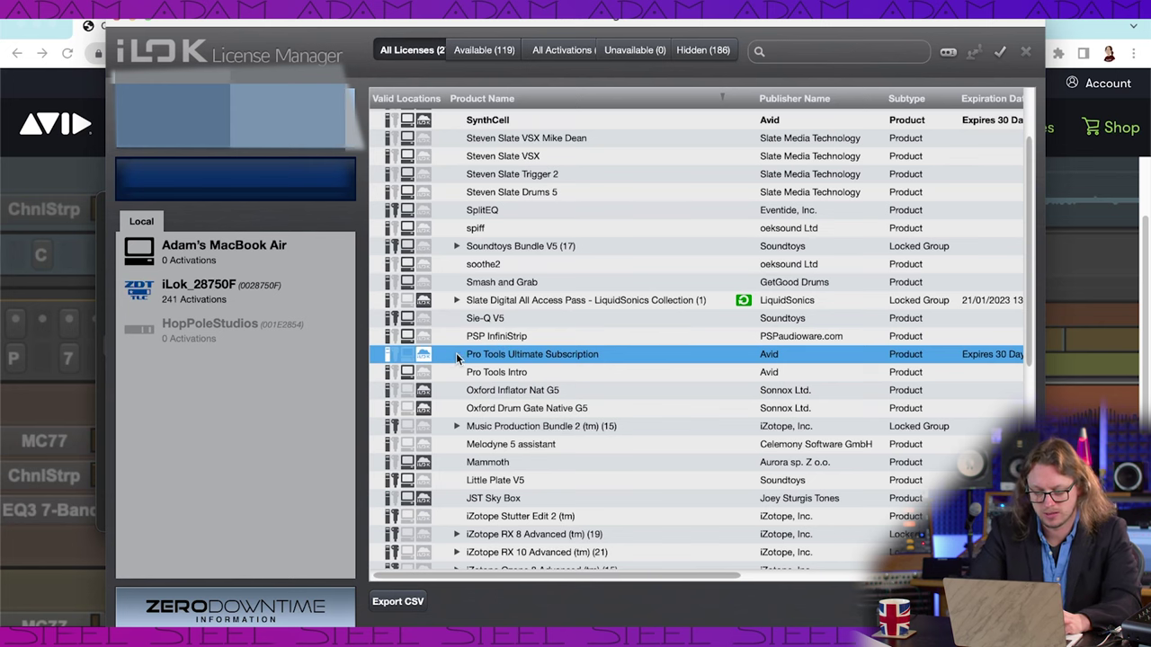
right_click(457, 357)
click(477, 402)
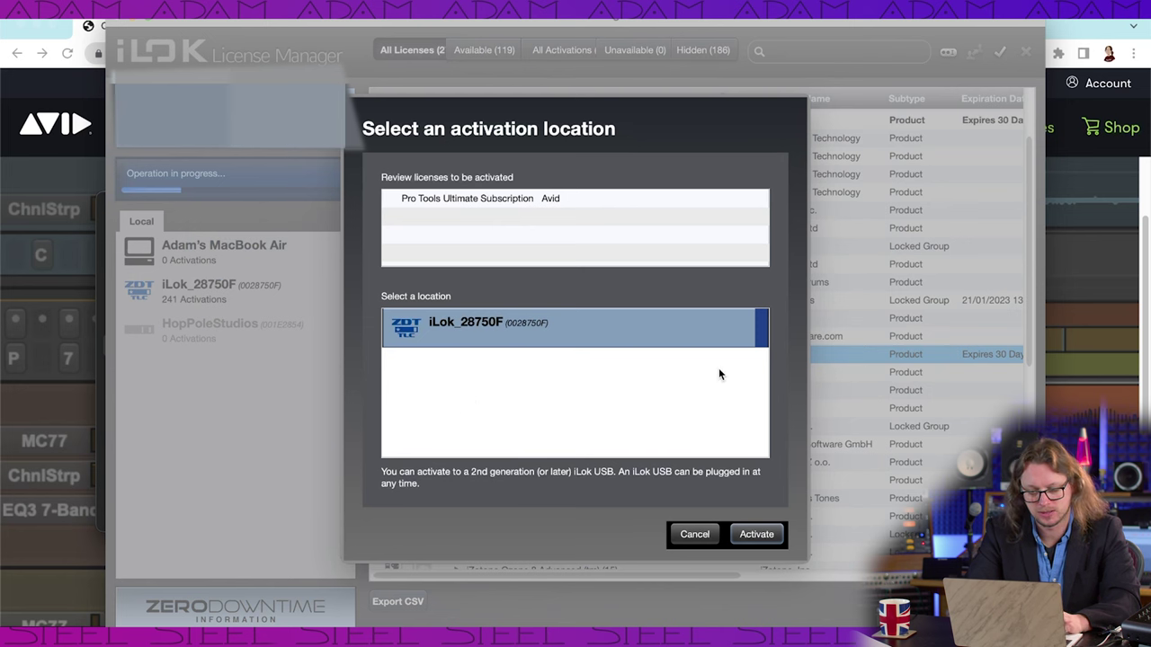
click(760, 538)
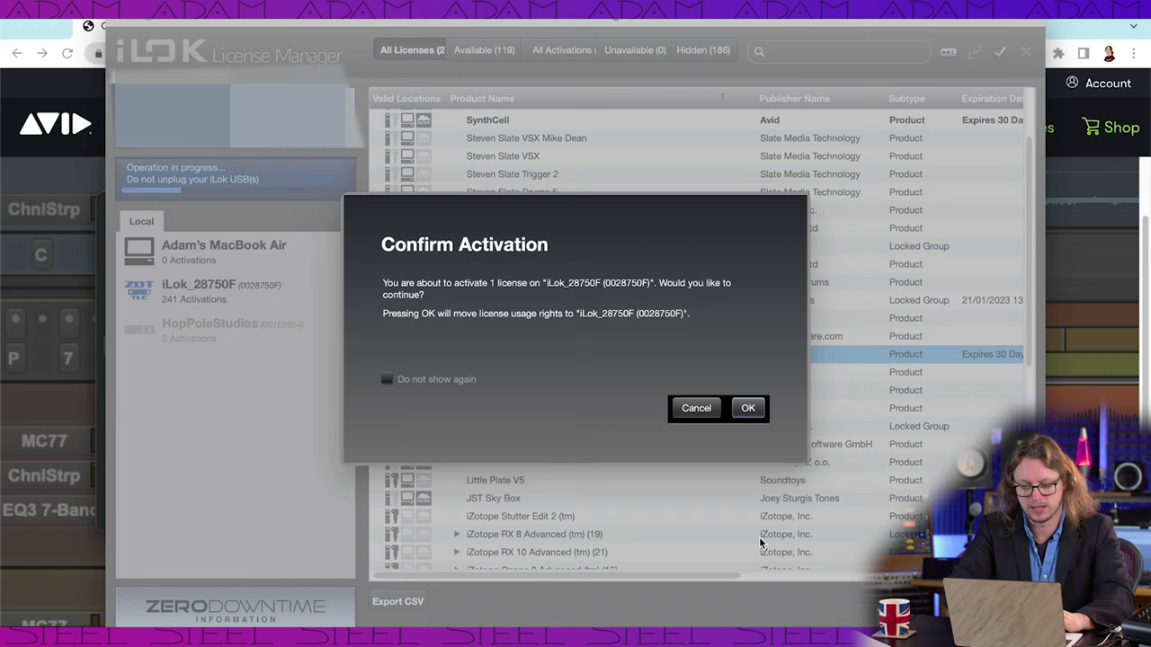
click(747, 409)
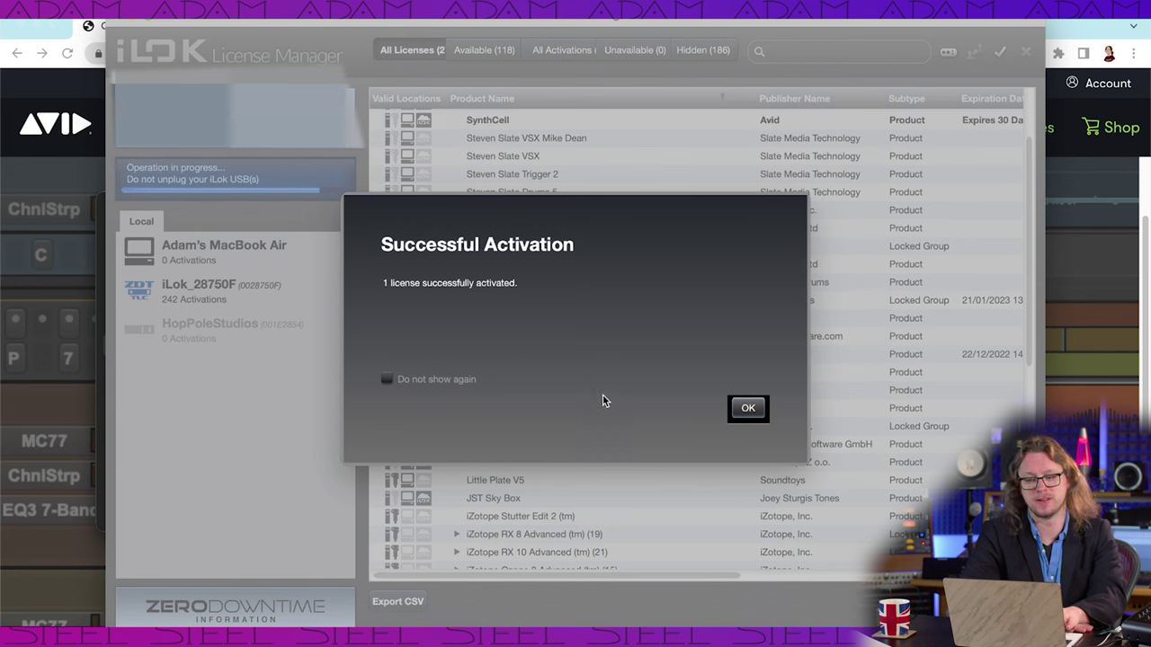
Step: Activate the Avid Complete Plug-in Bundle on the connected iLok USB, approve the transfer of its usage rights, and close the confirmation messages
click(755, 414)
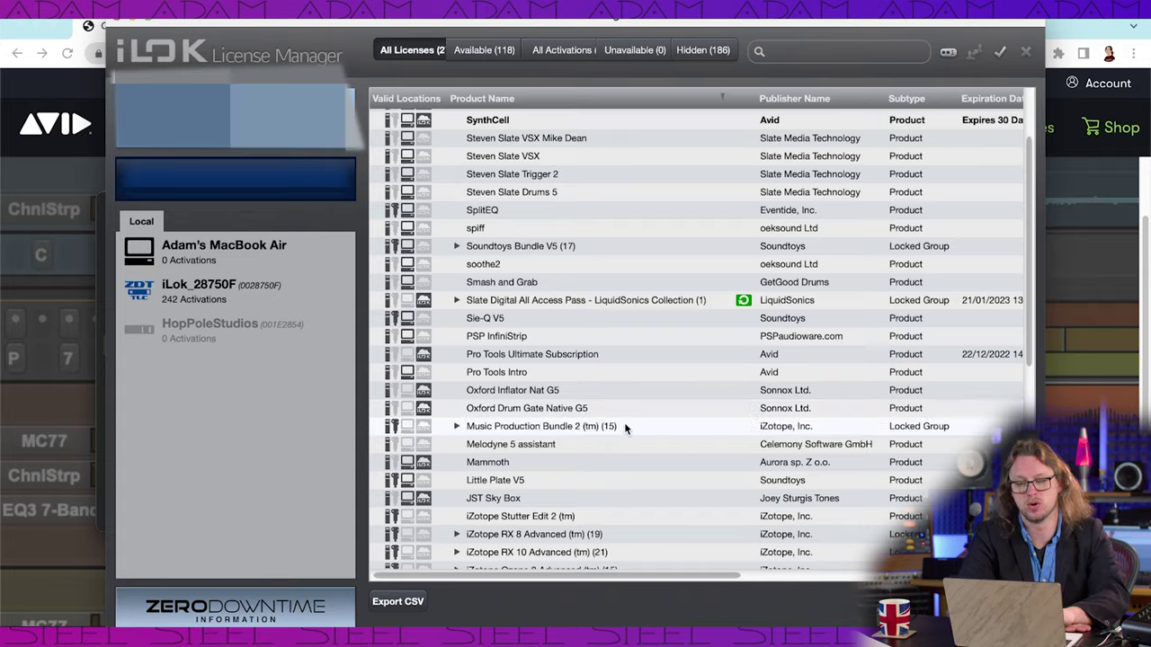
scroll(627, 429, down, 10)
scroll(627, 429, left, 1)
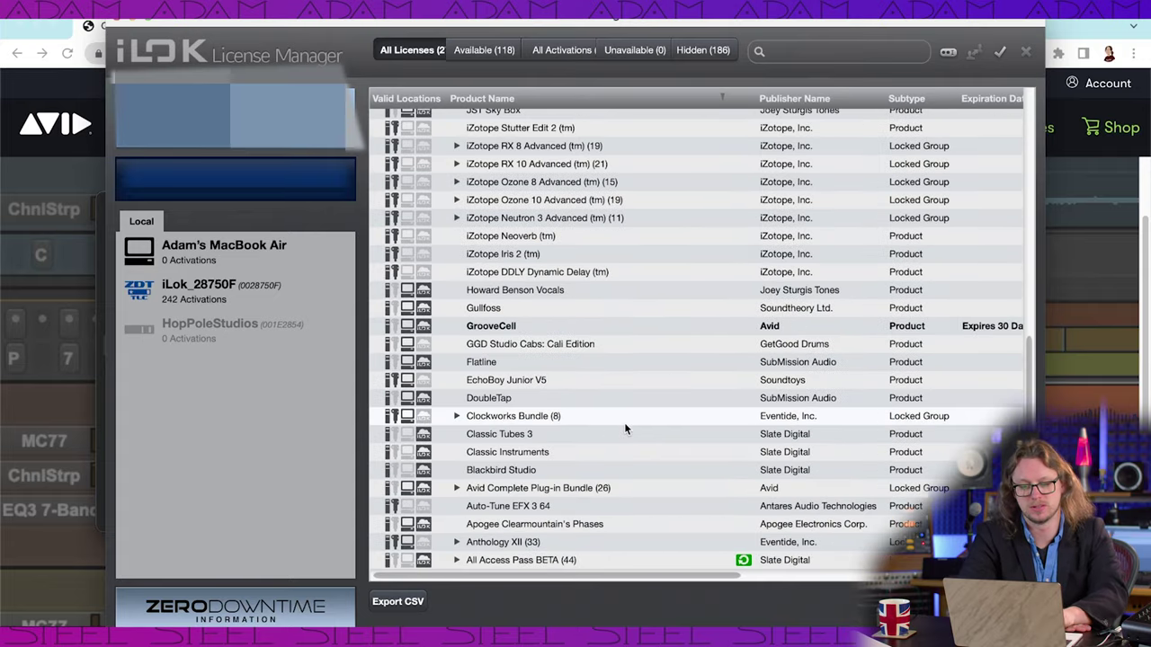
click(532, 490)
right_click(530, 489)
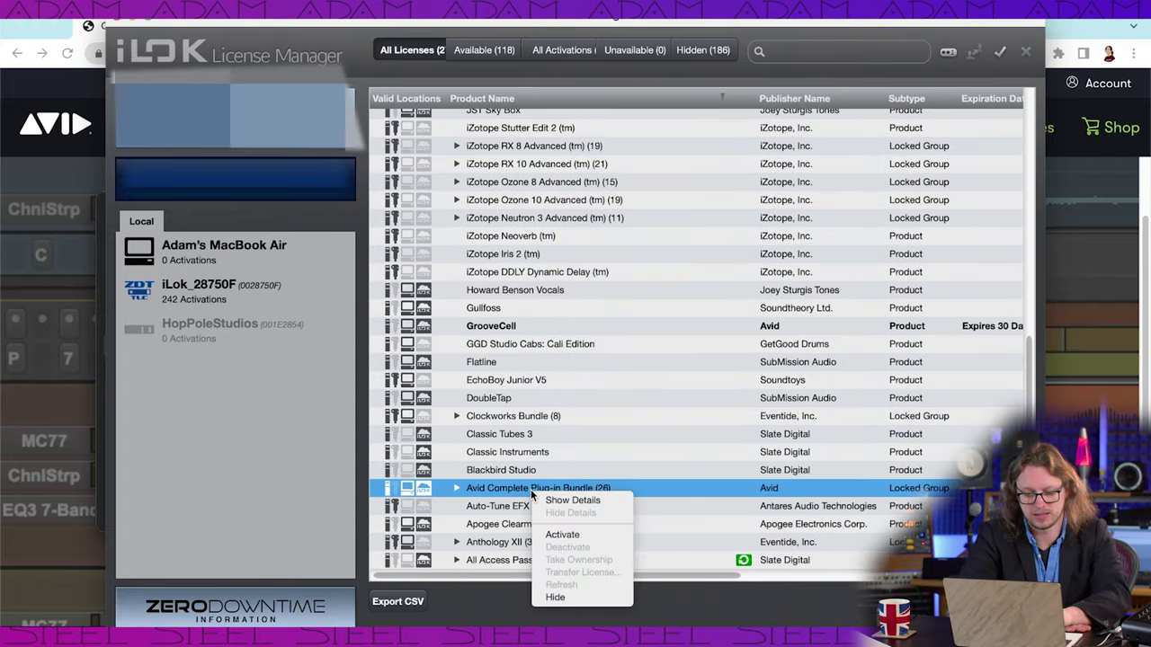
click(562, 531)
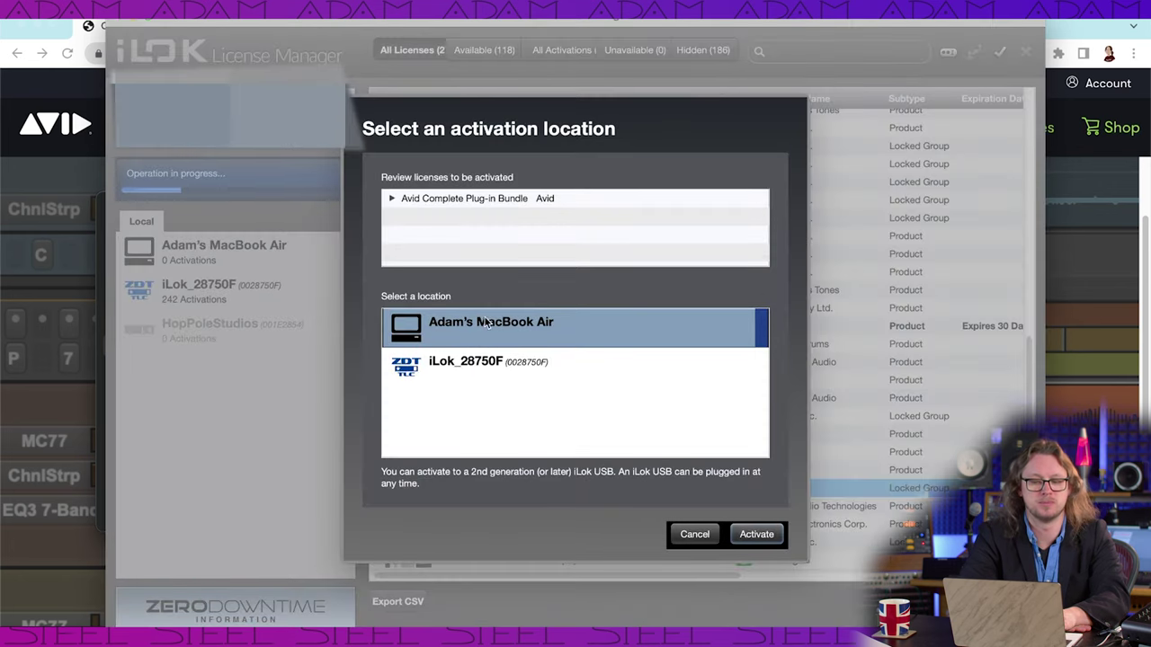
click(452, 364)
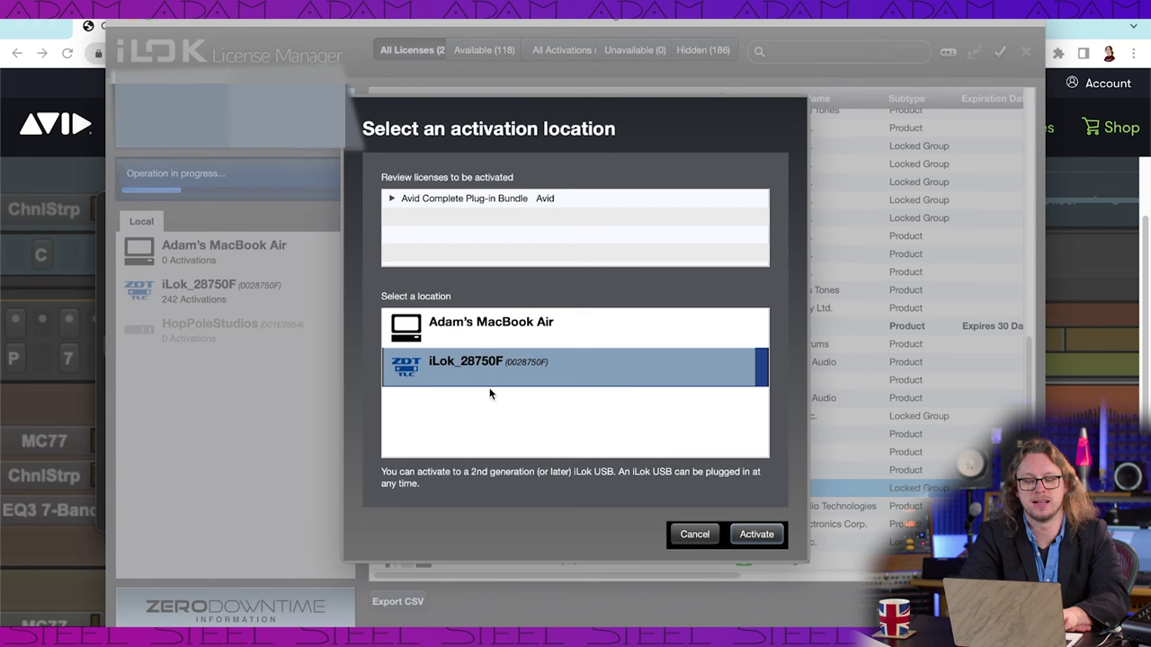
click(756, 534)
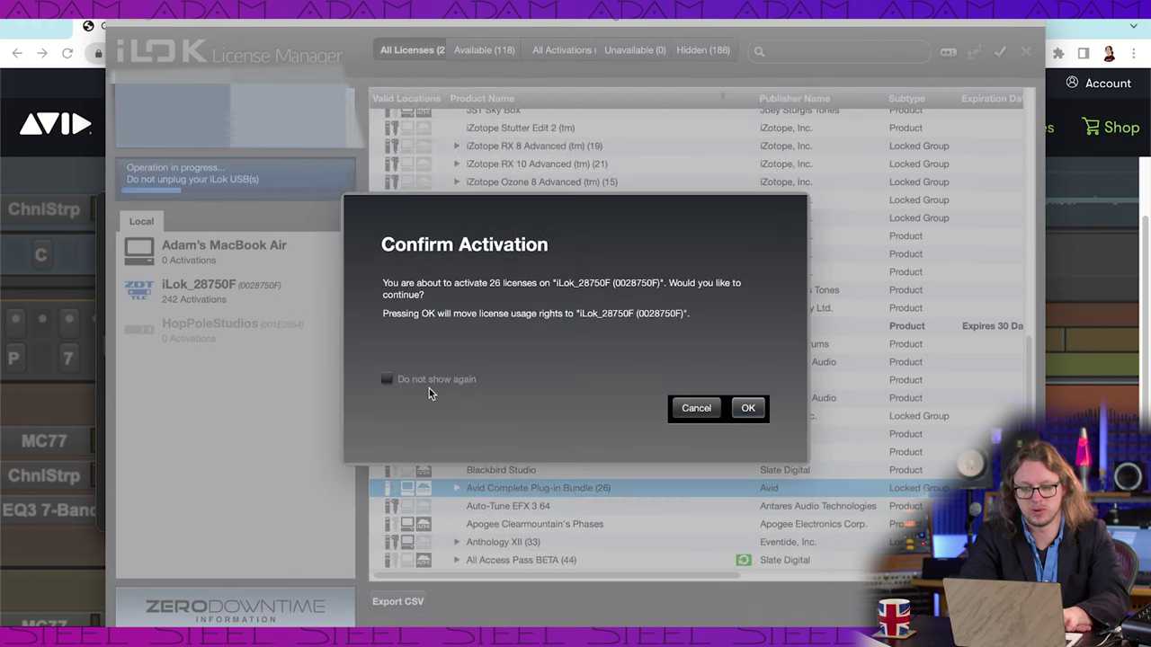
click(746, 410)
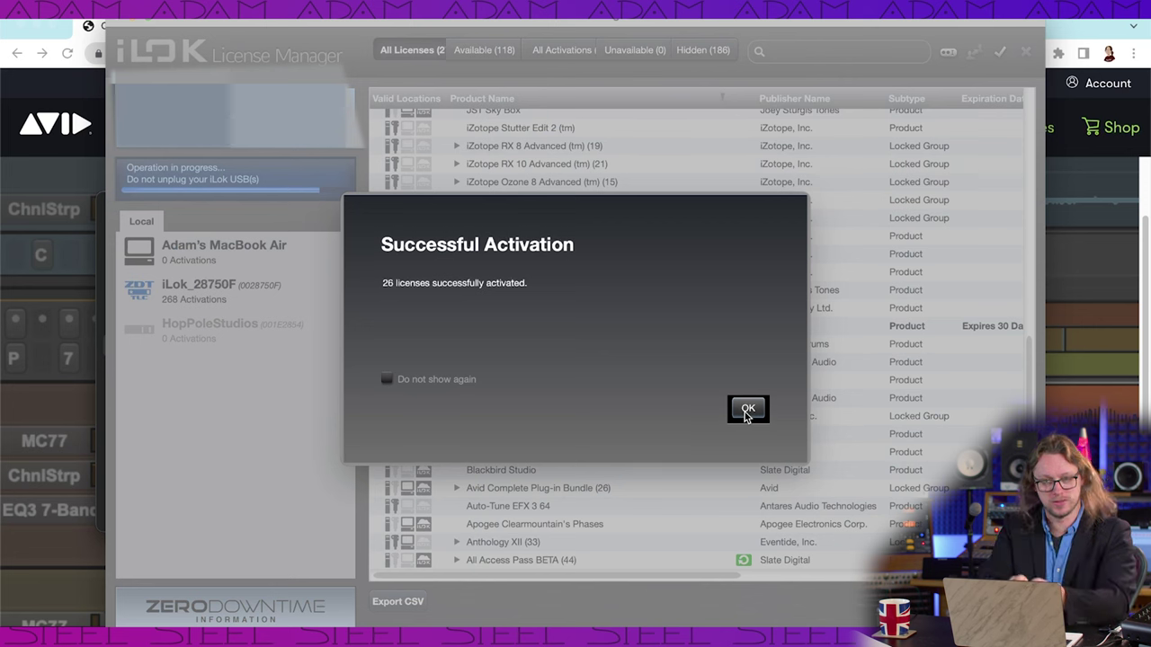
click(747, 410)
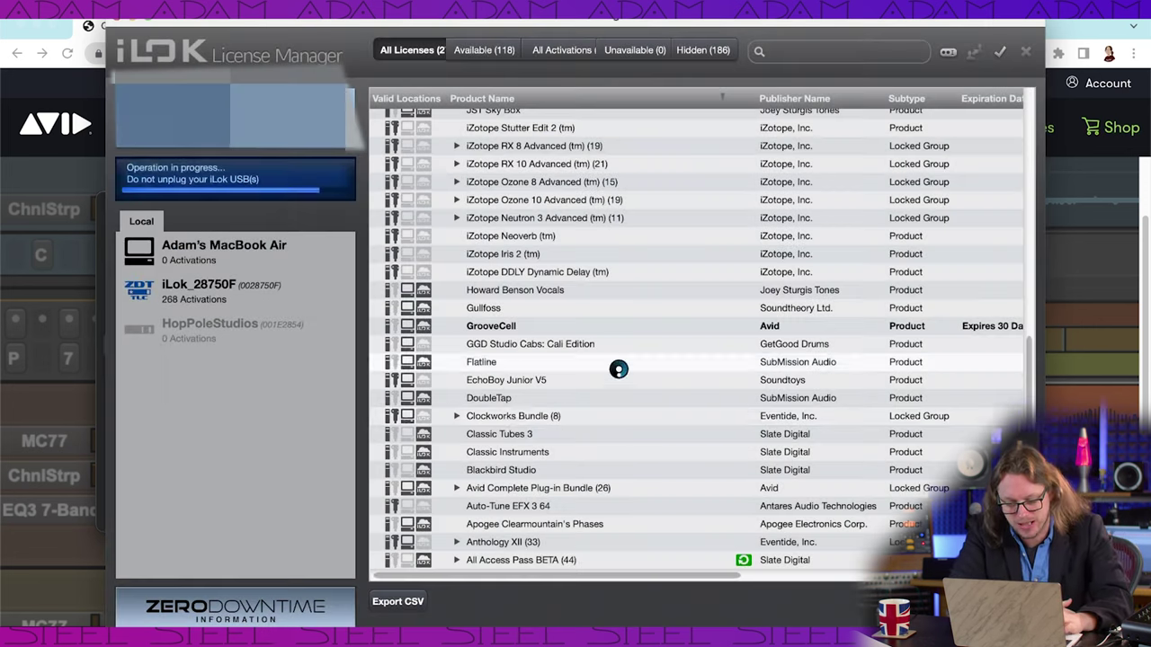
Step: Activate the Avid GrooveCell license from the license list
click(487, 327)
right_click(486, 327)
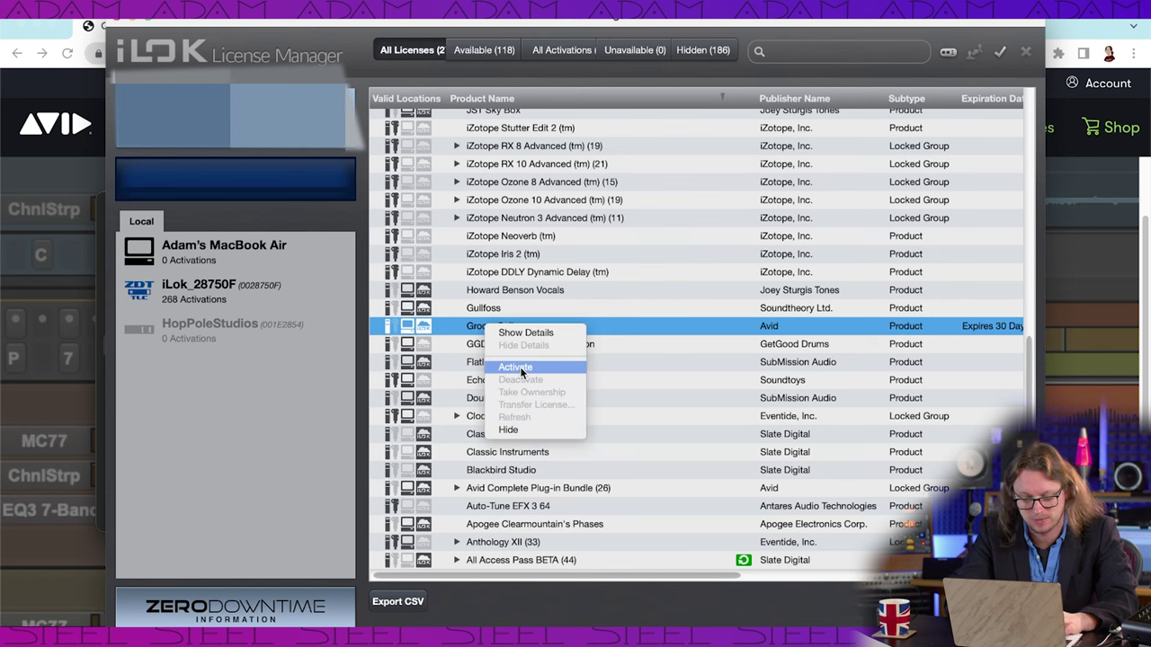
click(522, 367)
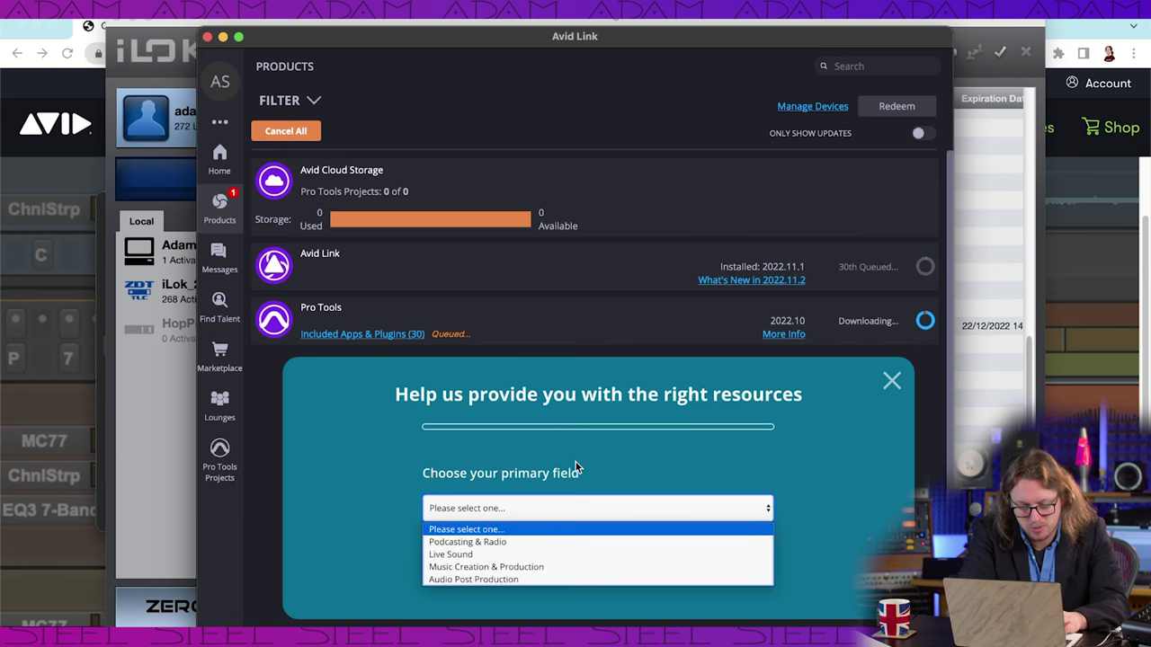
Step: In Avid Link's questionnaire, choose Music Creation & Production as primary field, Mixing Engineer as self-identification, and Rock as primary genre
click(490, 567)
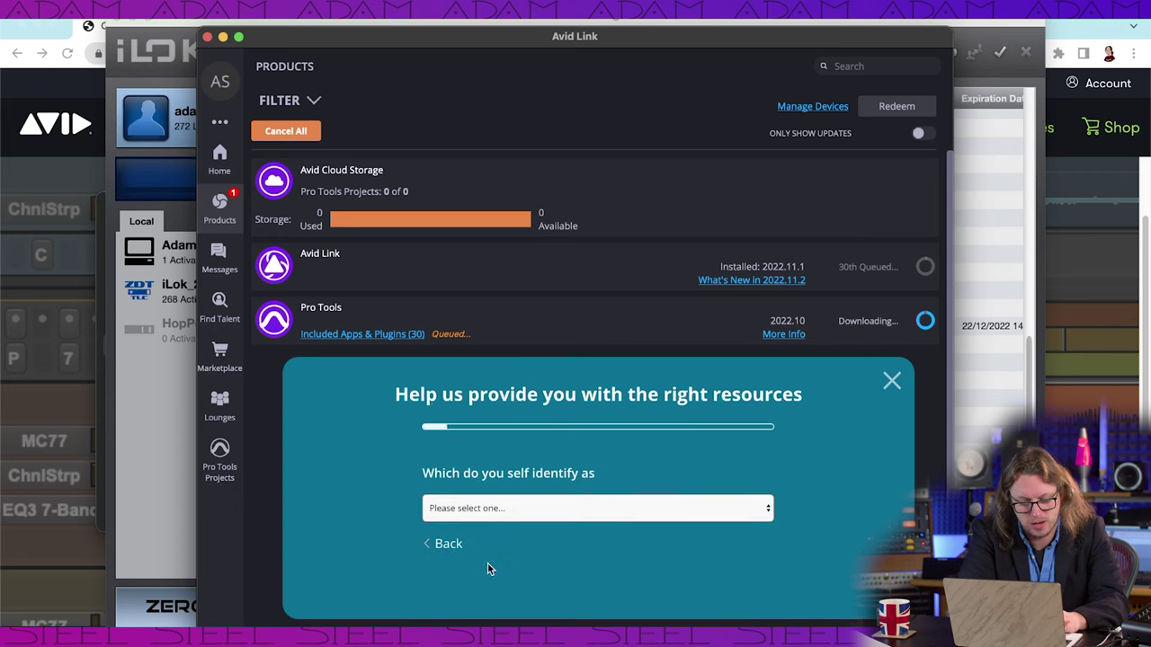
click(441, 505)
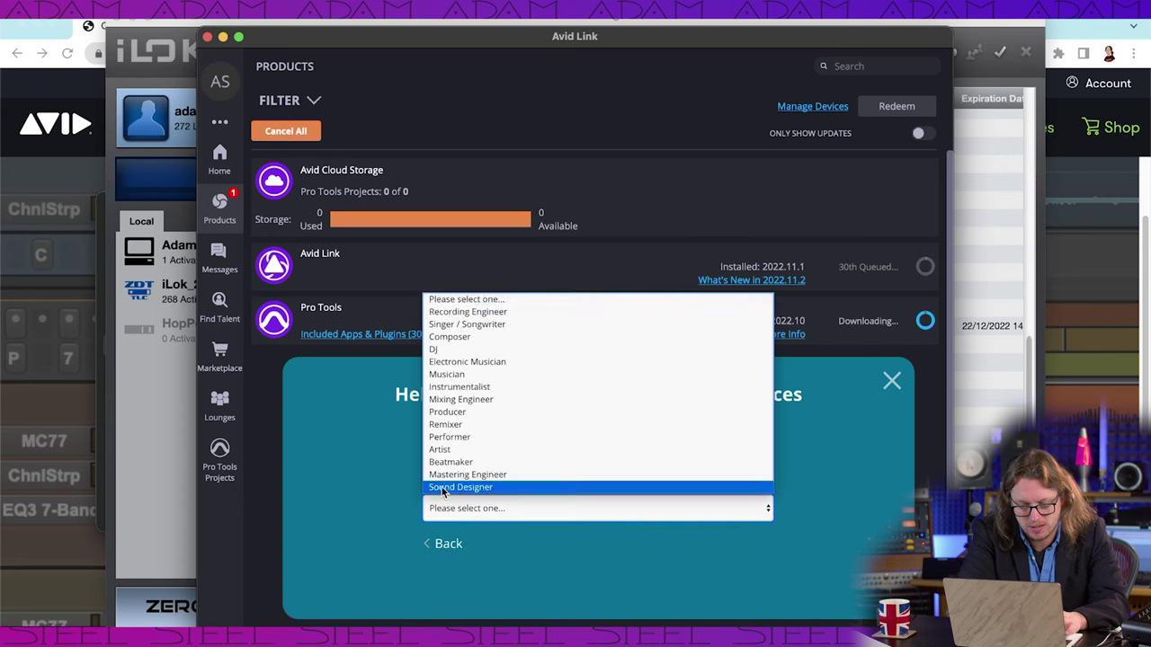
click(455, 401)
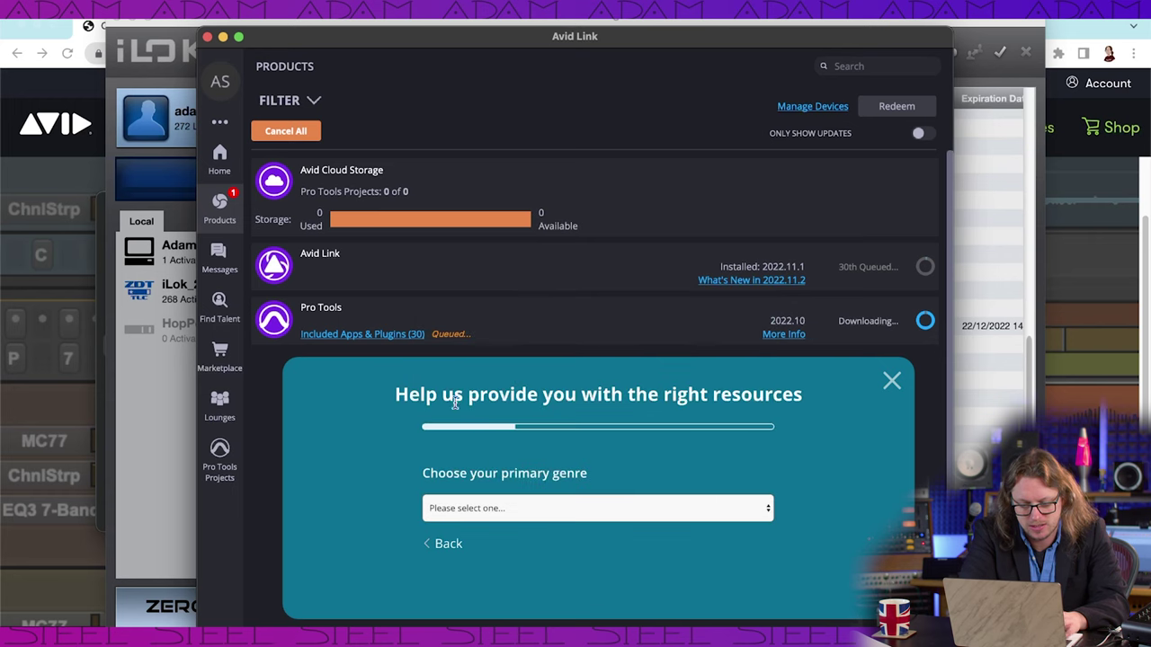
click(477, 506)
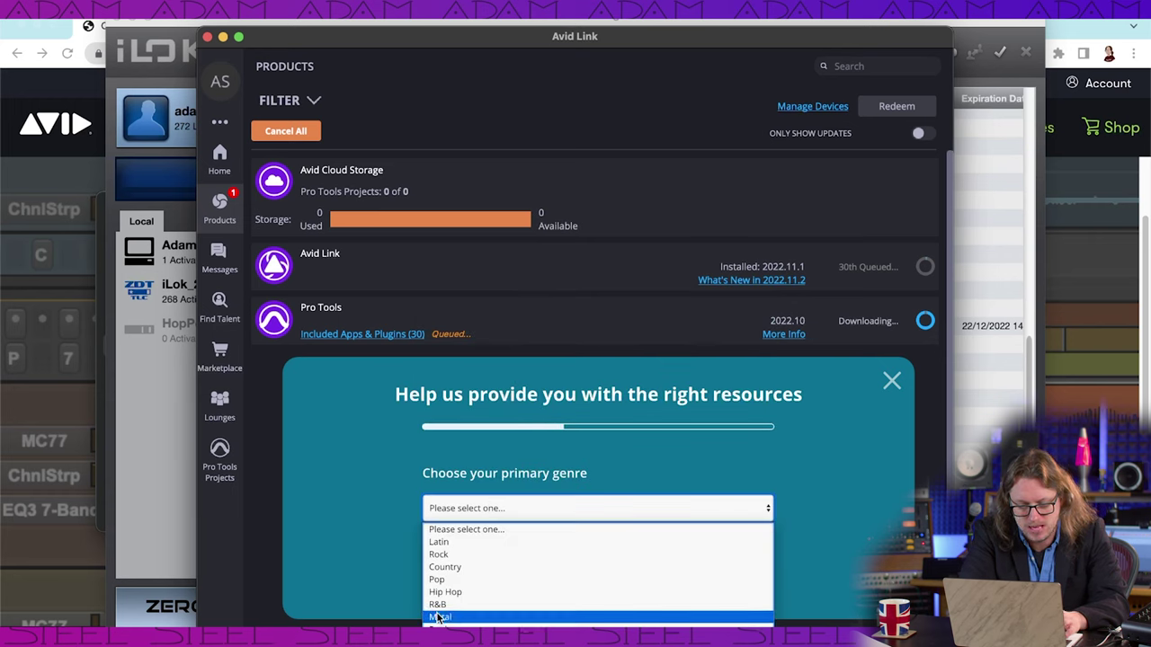
click(440, 554)
Step: Set the skill level to Advanced and the primary goal to Share music & grow a fanbase, and close the completed questionnaire
click(471, 507)
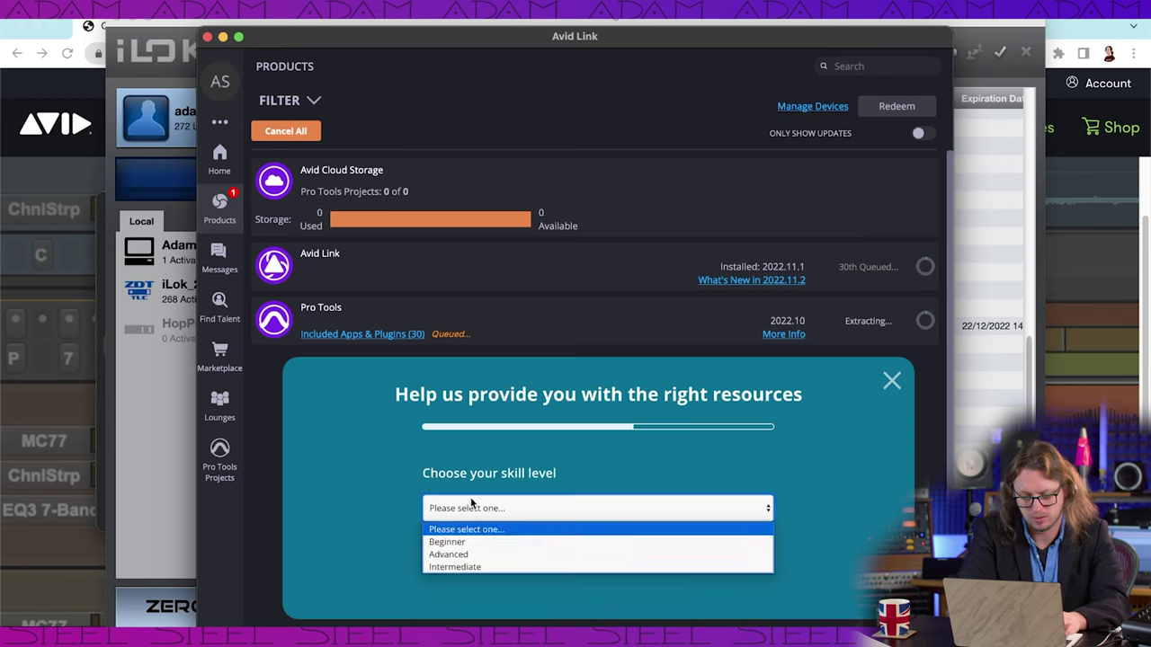
click(456, 559)
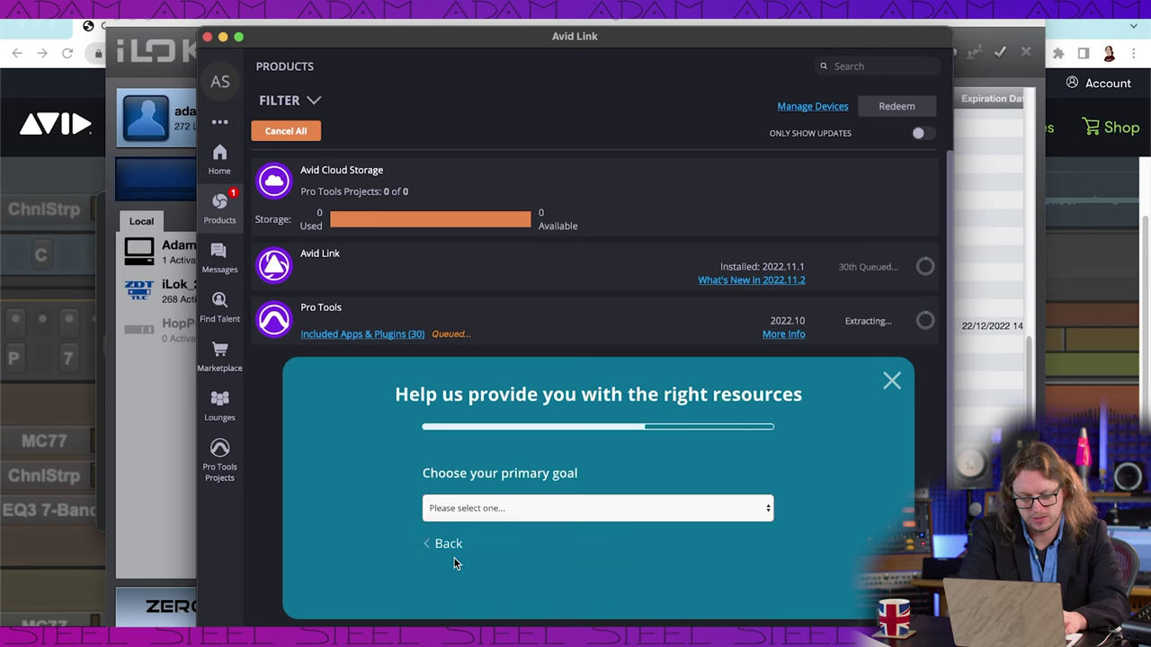
click(465, 509)
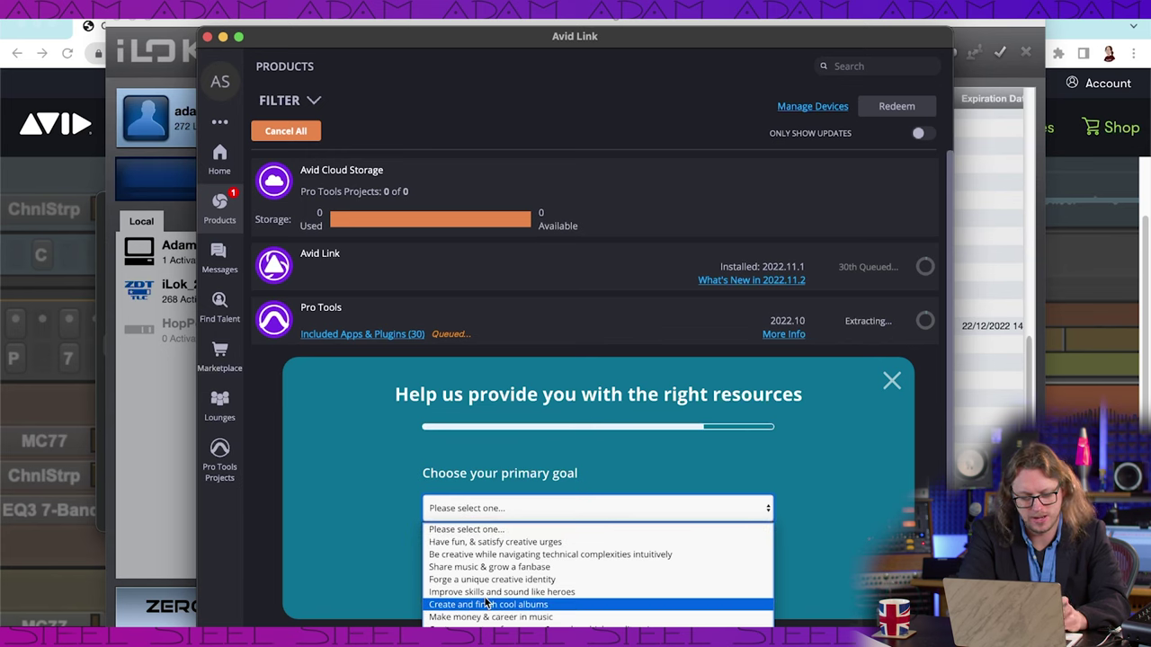
click(471, 567)
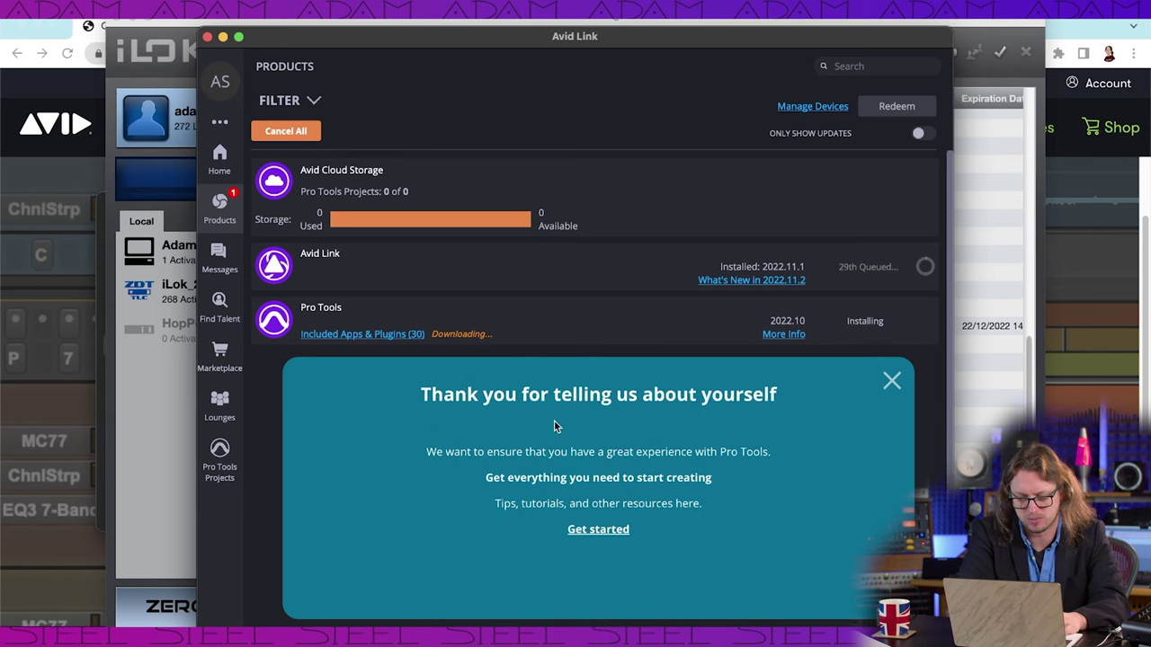
click(891, 380)
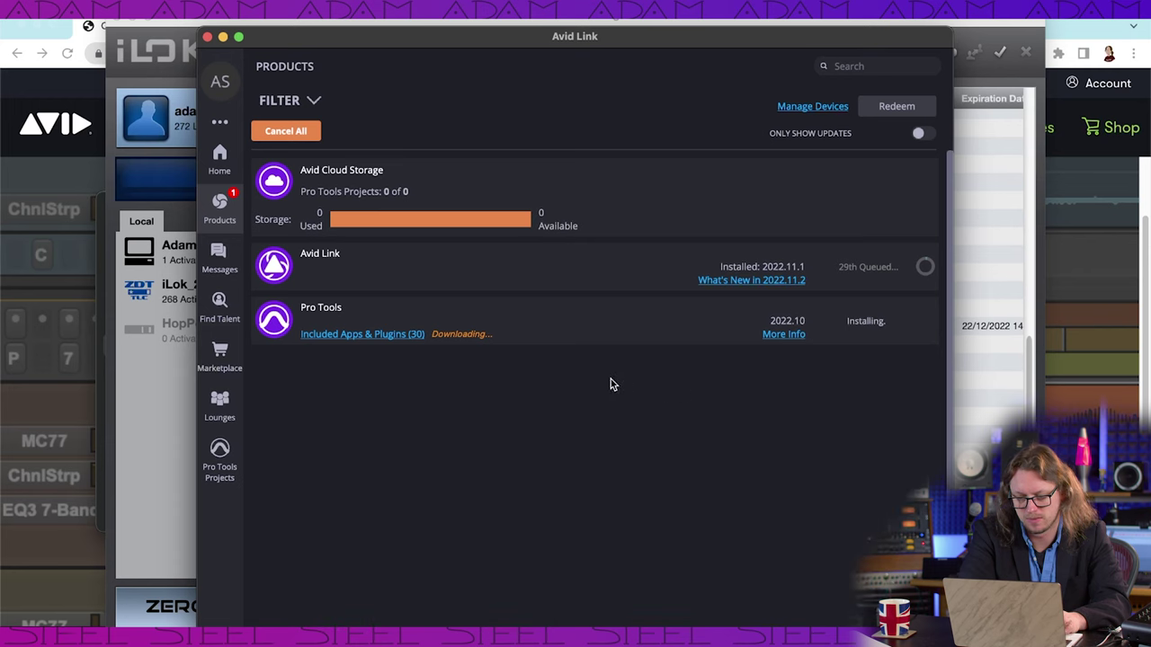
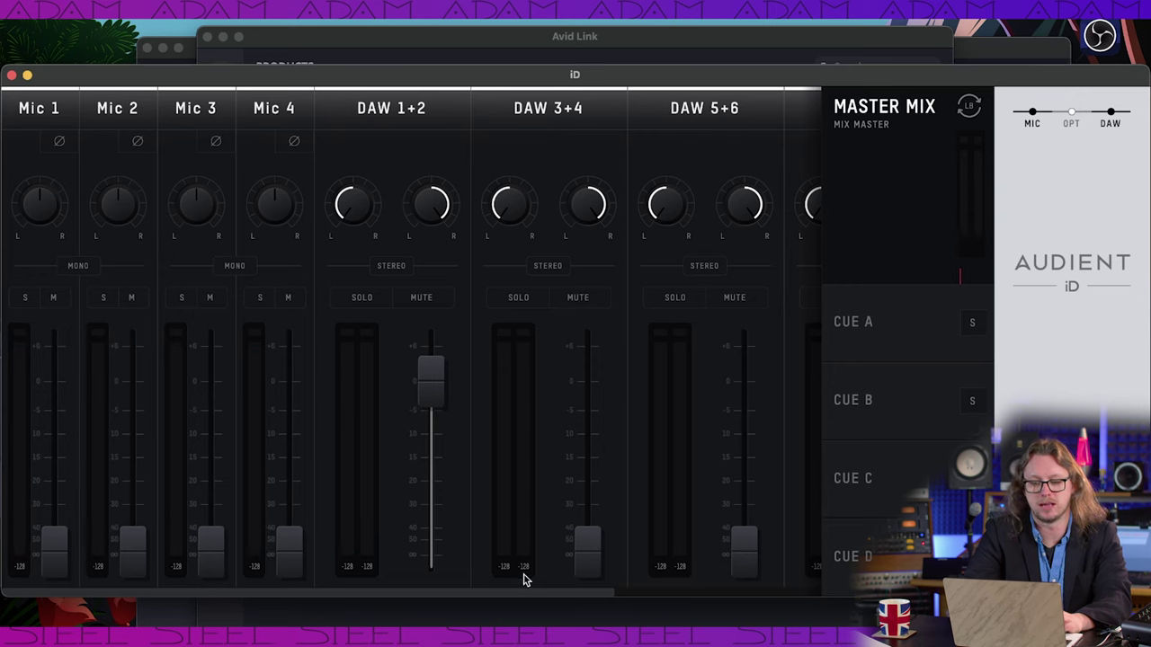
Step: Minimise the Audient iD mixer window to clear the desktop
drag(526, 592, 493, 593)
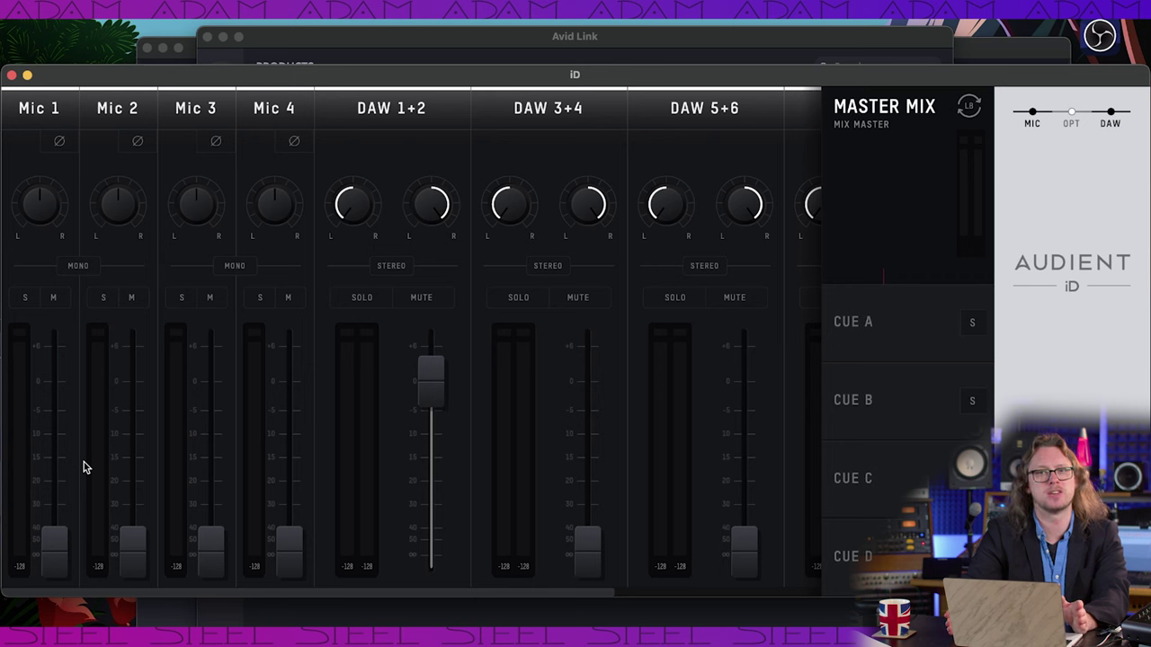
click(26, 77)
click(364, 190)
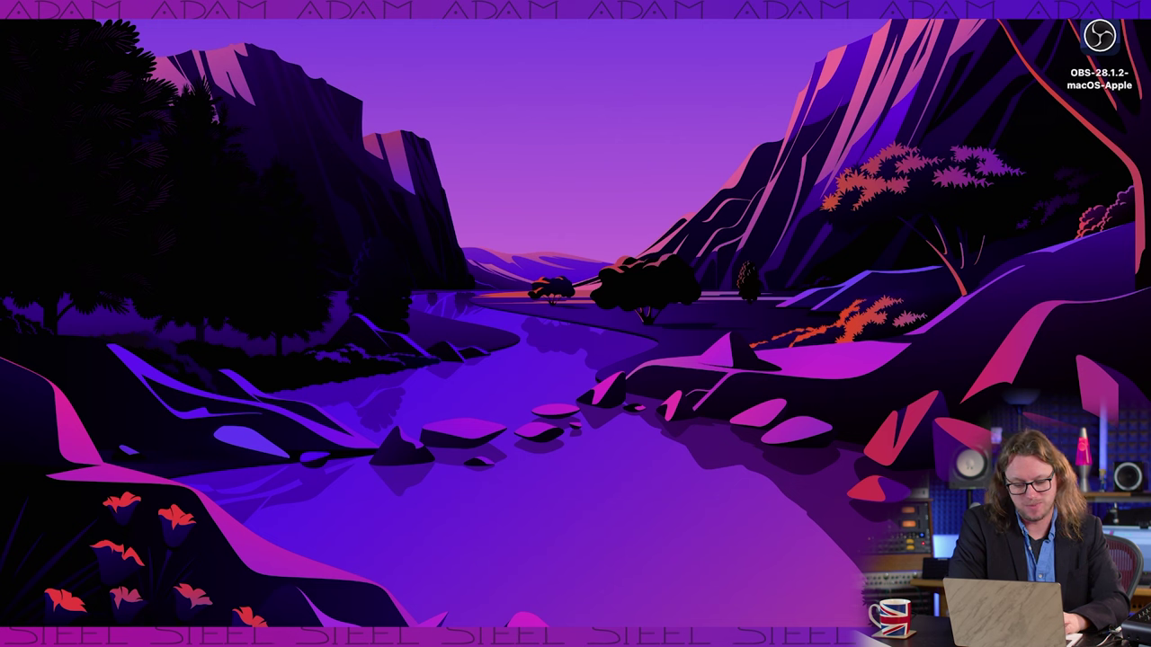
Step: Find Pro Tools in the Applications folder, add it to the Dock, try to launch it, and close the alert
key(super+n)
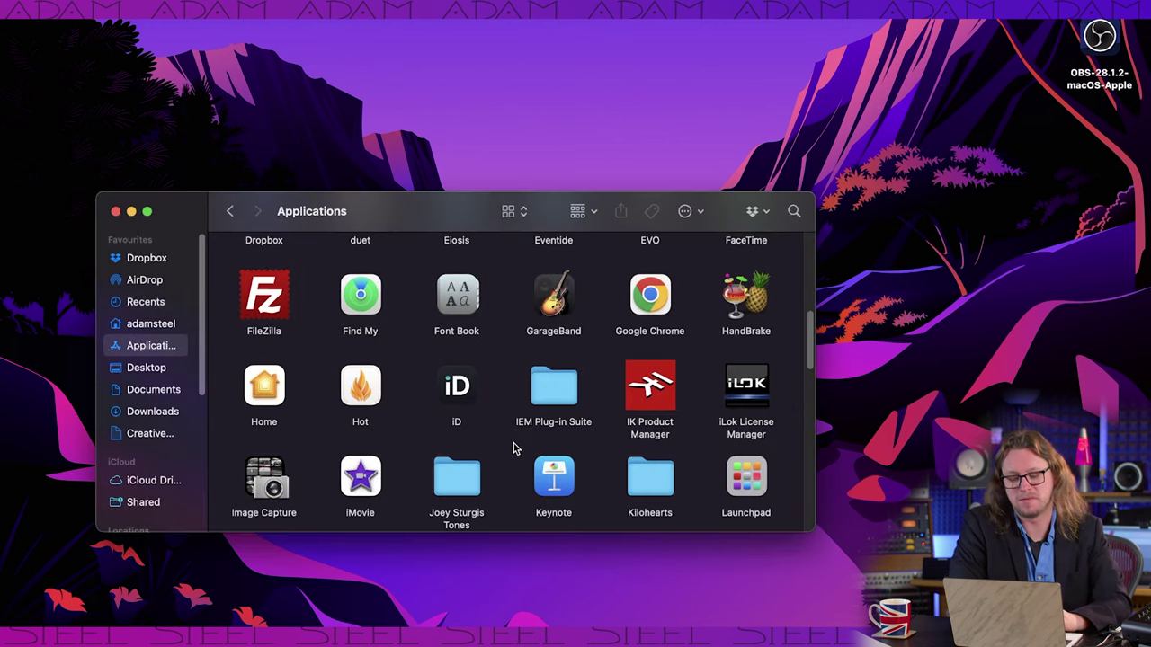
scroll(514, 446, down, 3)
scroll(514, 447, down, 10)
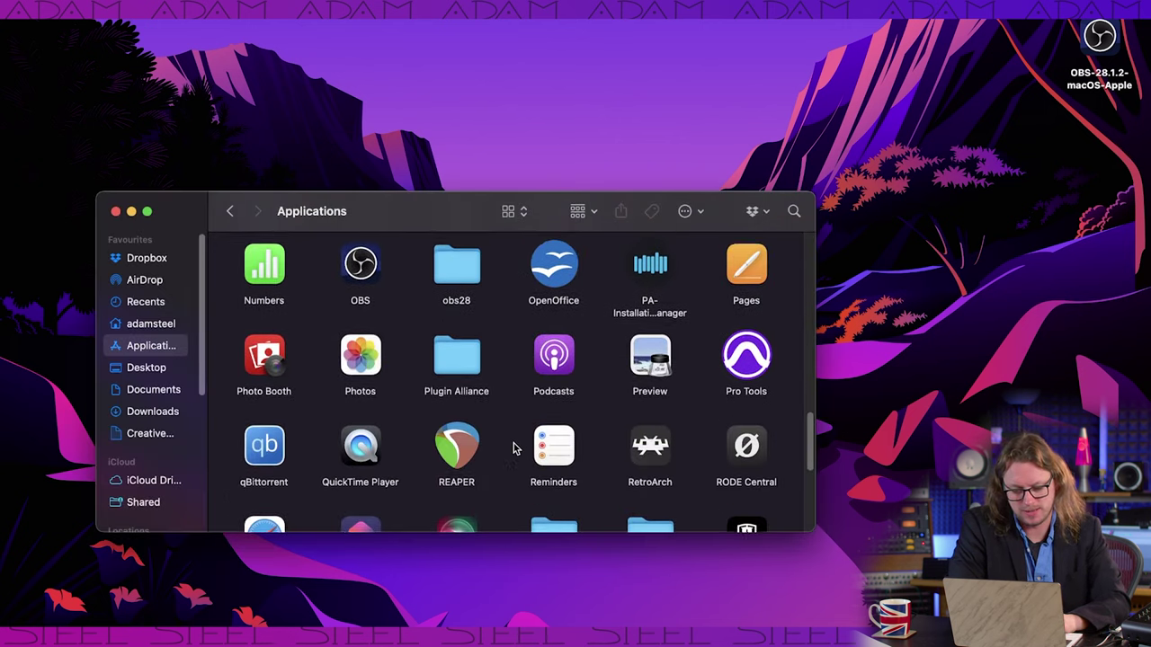
scroll(514, 447, down, 3)
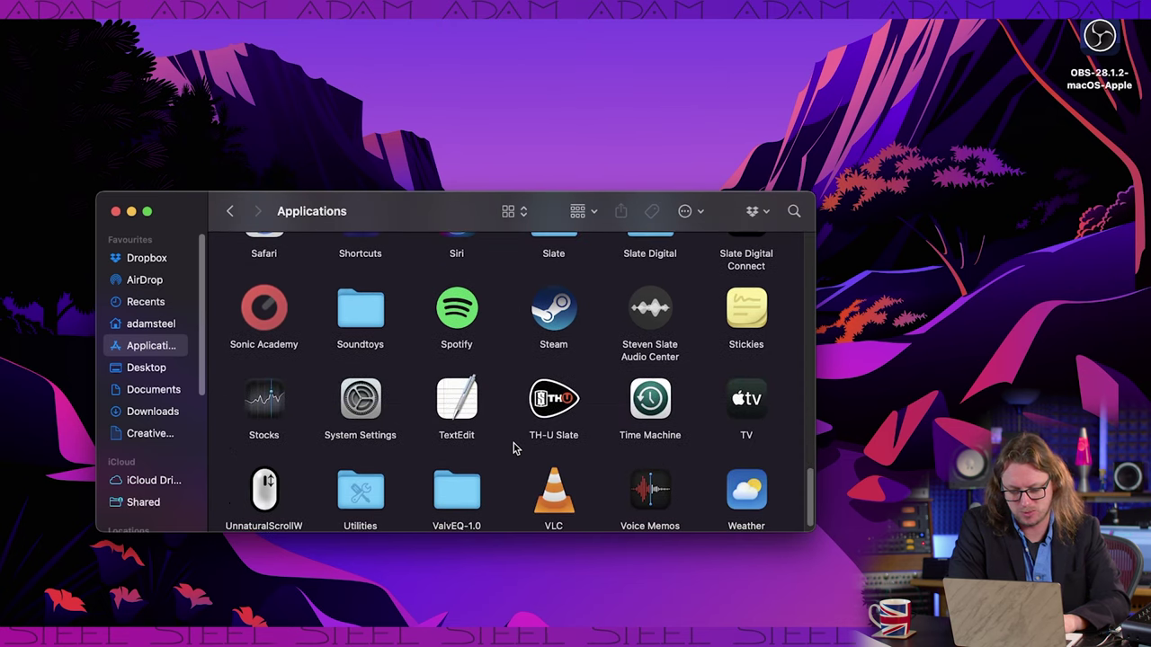
scroll(514, 447, up, 5)
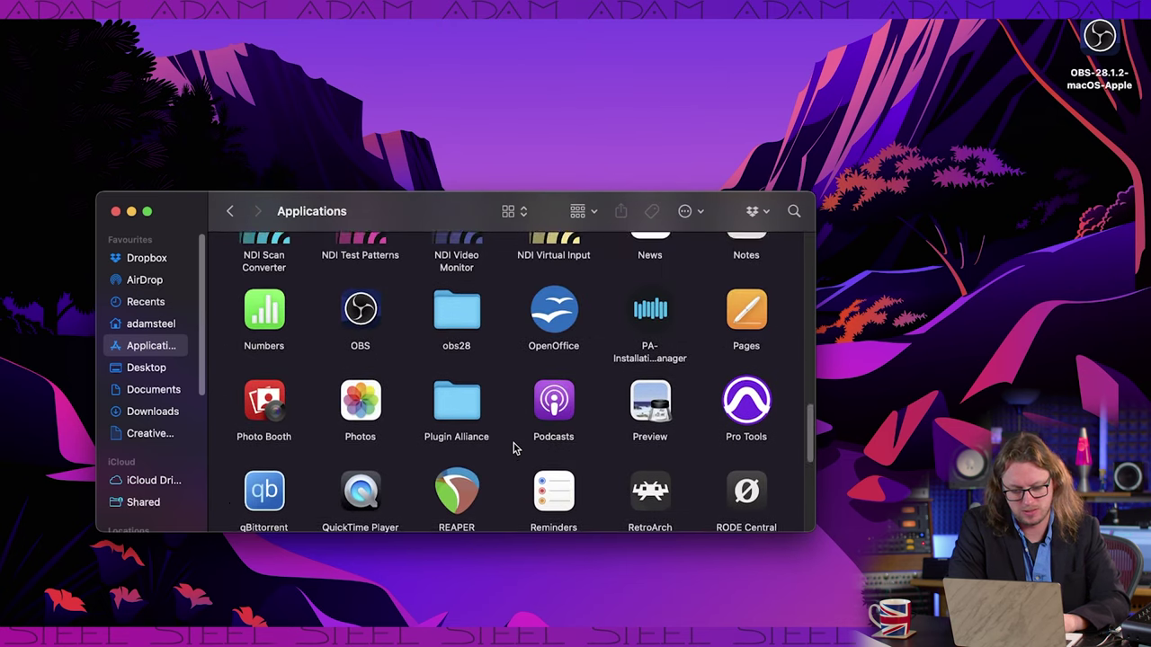
drag(746, 418, 595, 640)
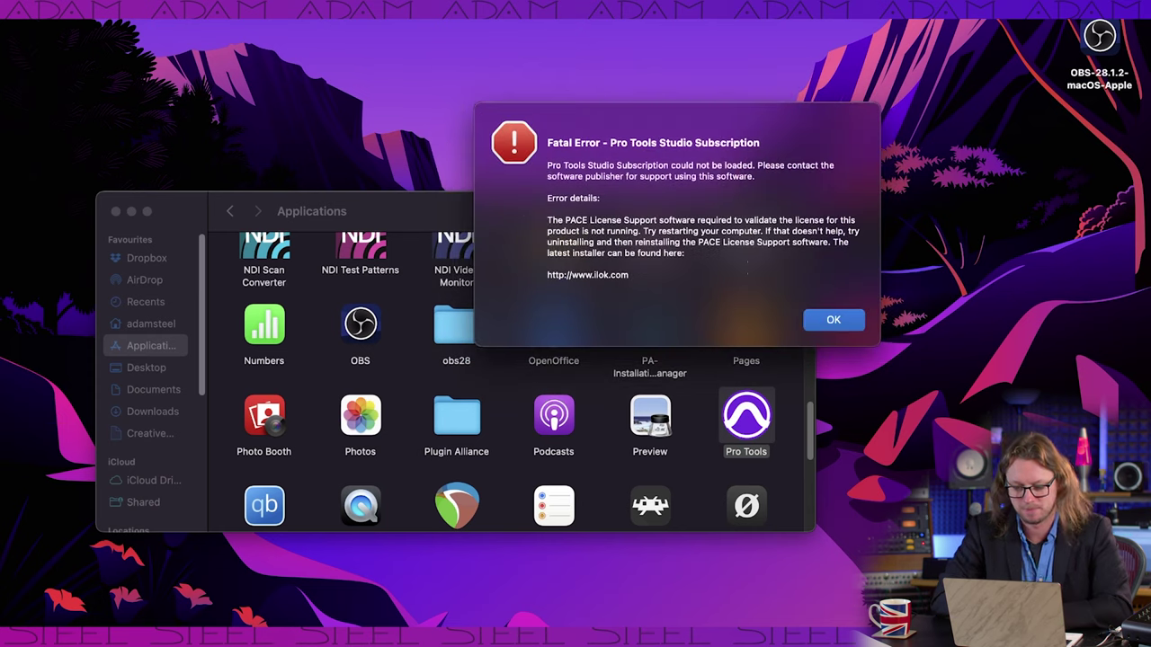
click(834, 320)
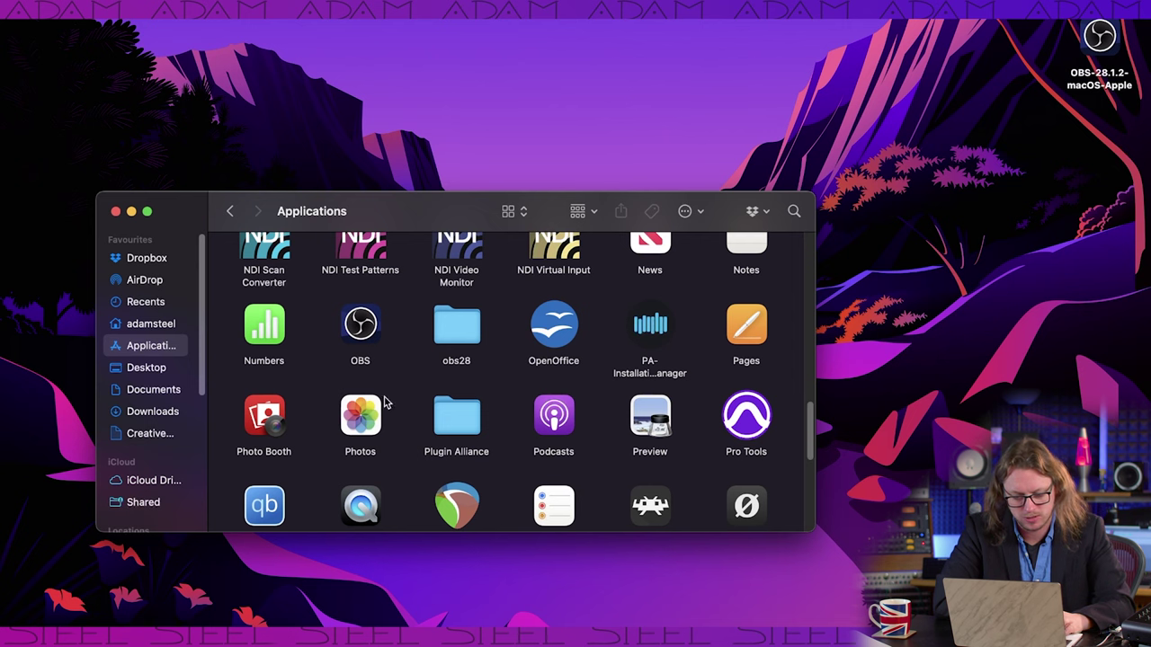
Step: Launch iLok License Manager from the Applications folder
scroll(414, 404, up, 2)
scroll(412, 405, up, 5)
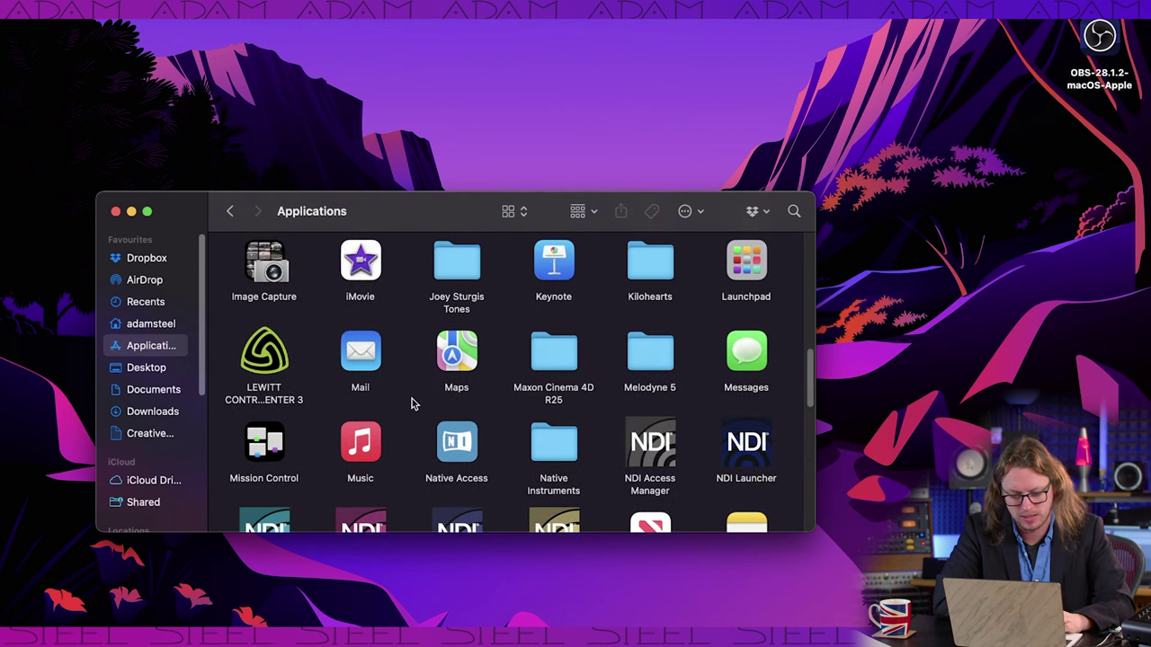
double_click(750, 275)
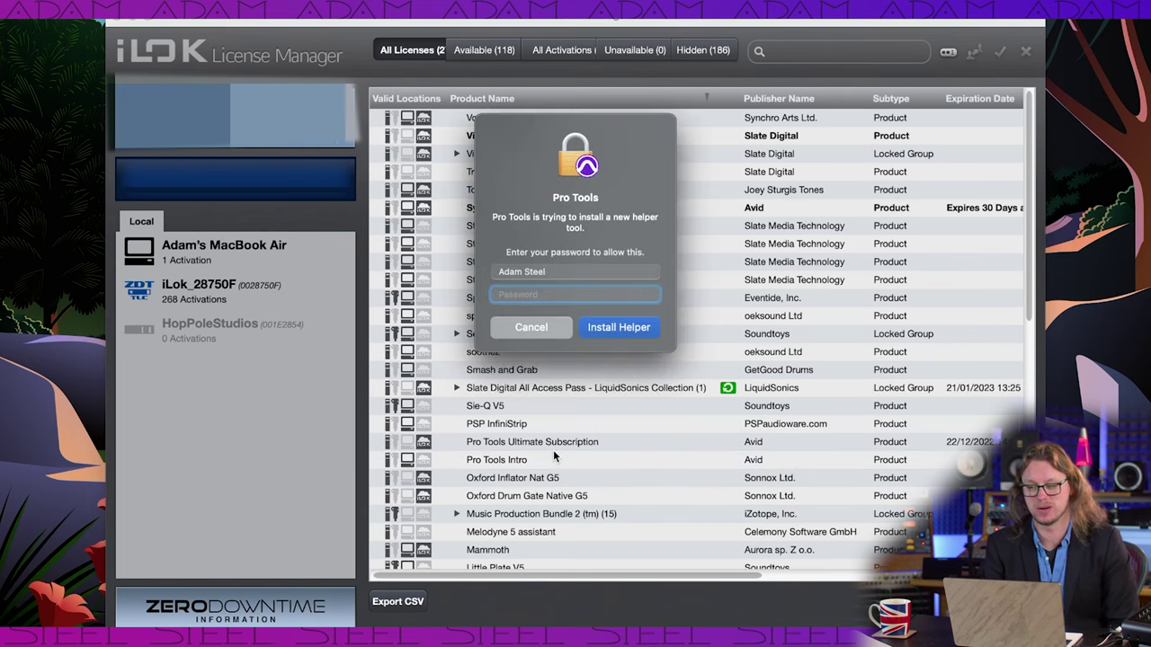
Step: Enter the Mac account password to let Pro Tools install its helper tool
text(*****)
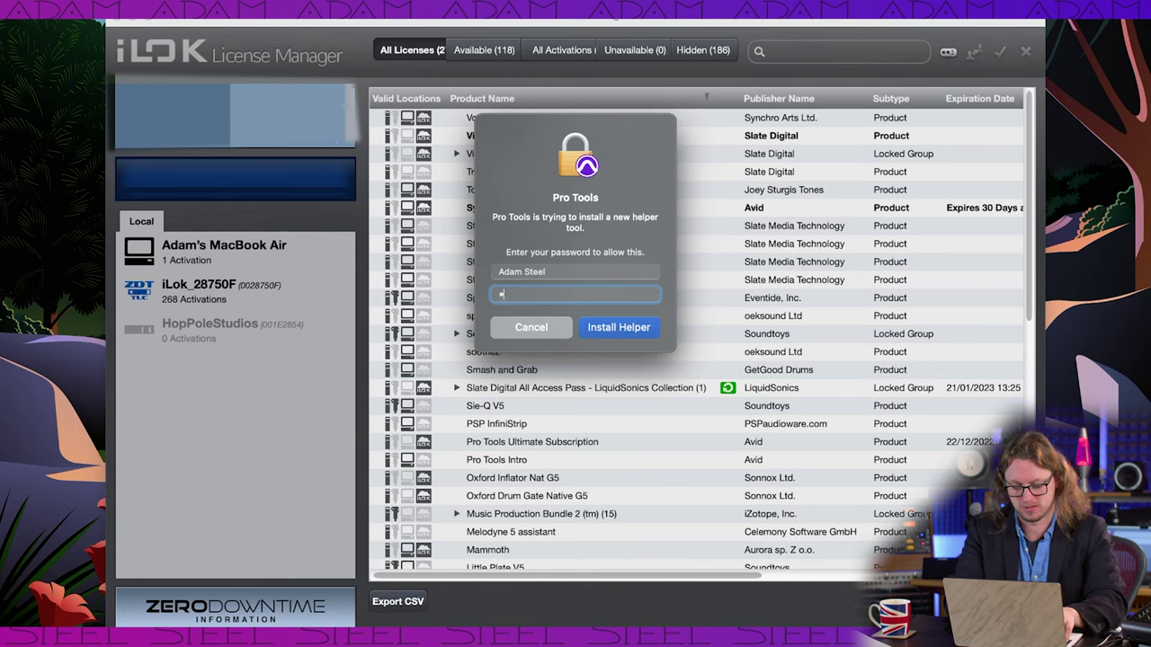
text(***)
key(Return)
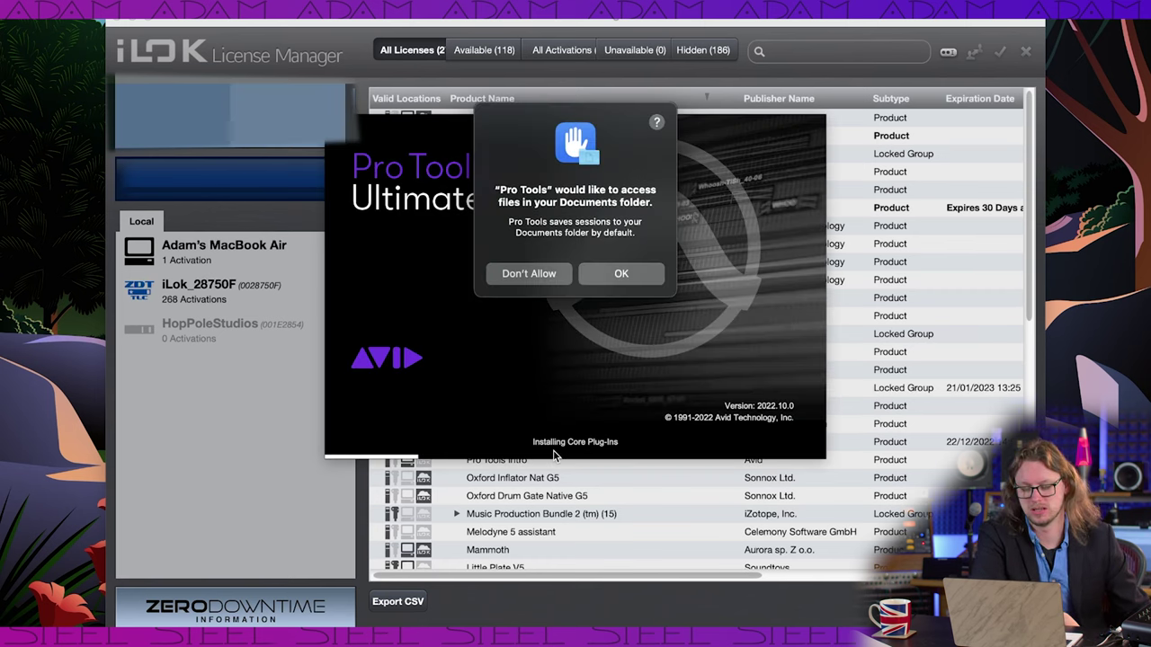
Step: Allow Pro Tools to access the Documents folder and the microphone, acknowledging the audio input notice
click(618, 277)
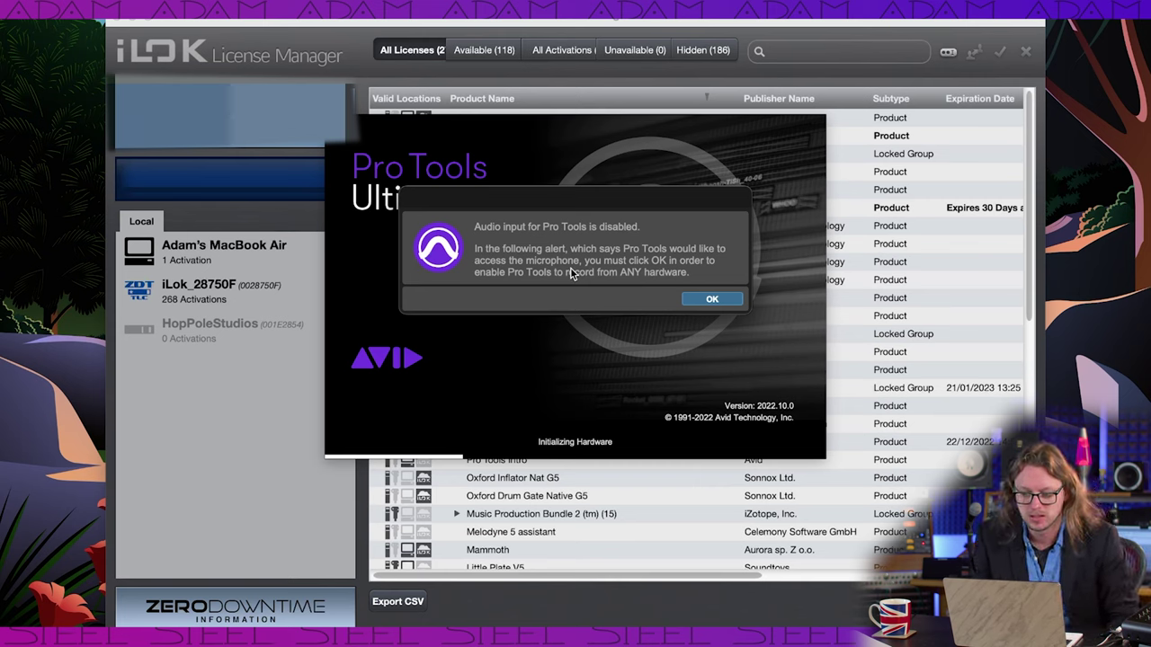
click(712, 301)
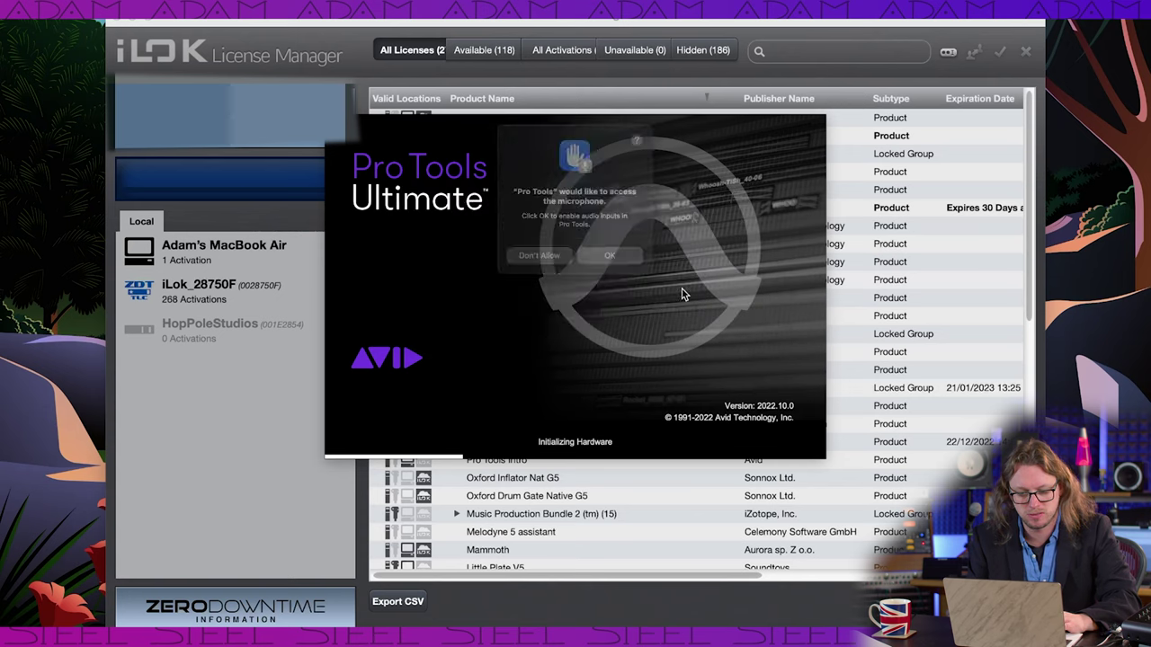
click(619, 274)
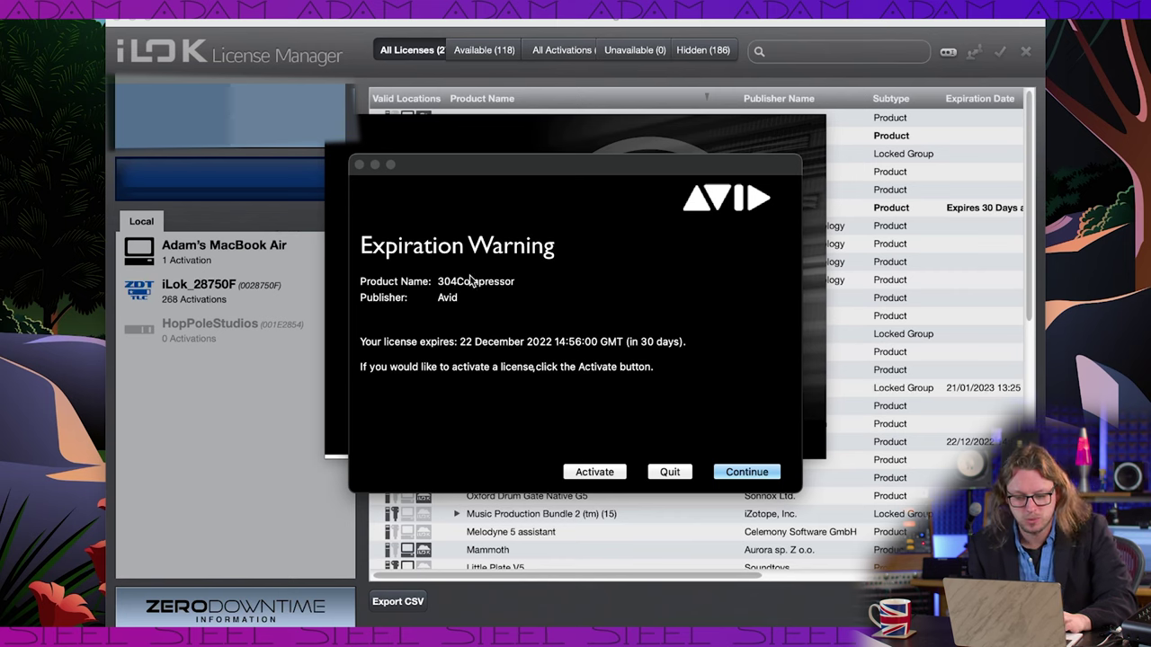
Step: Continue past the 304Compressor and 304Equalizer expiration warnings and keep the MacBook Air as the Plugin Alliance activation device
click(737, 473)
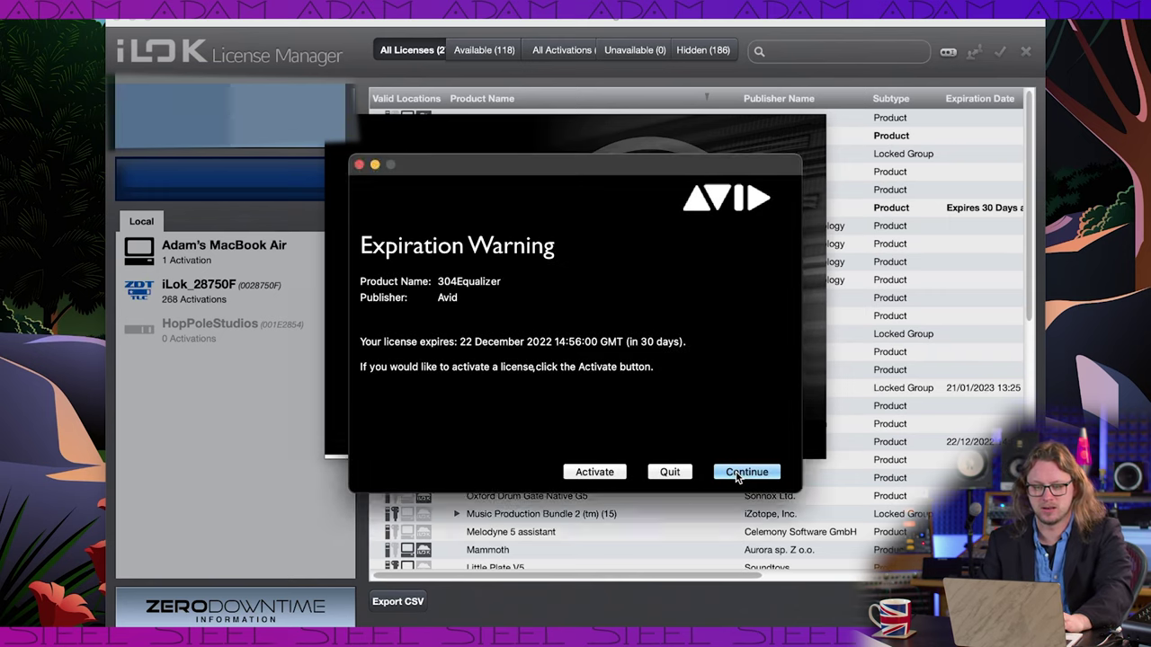
click(736, 473)
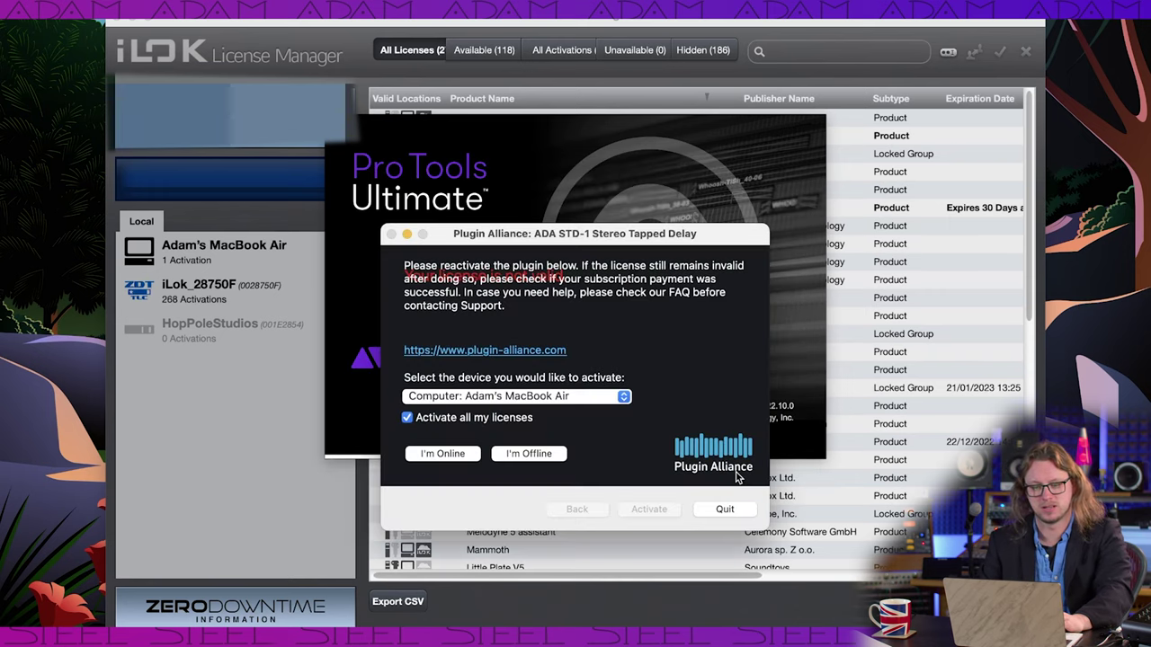
drag(575, 245, 535, 237)
click(466, 388)
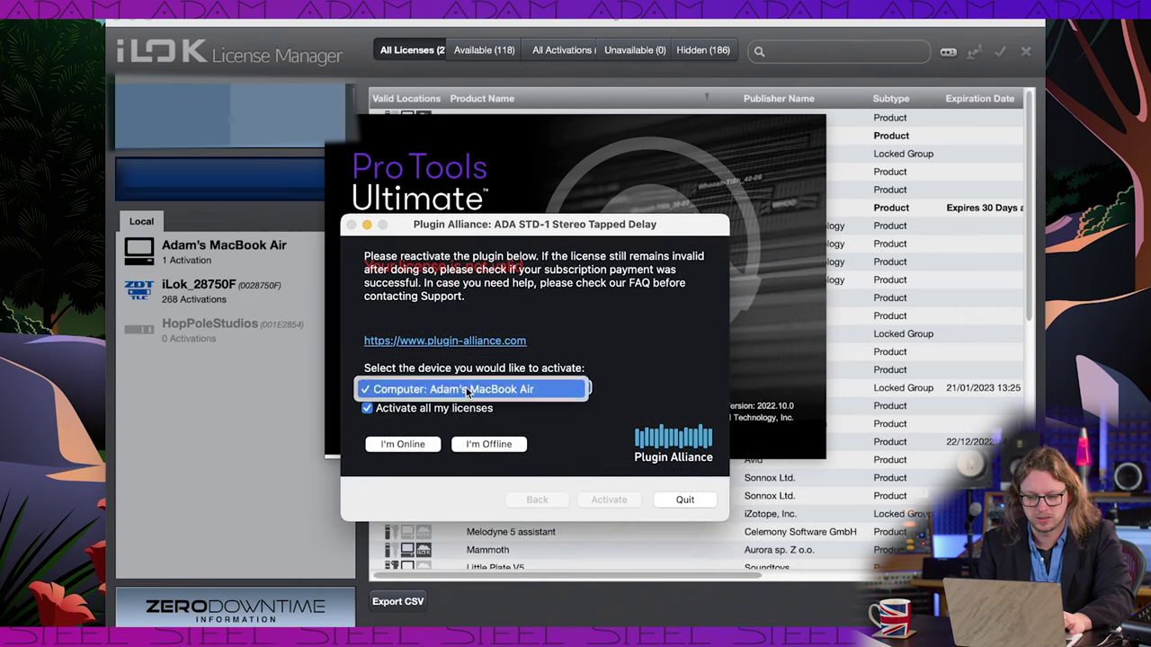
click(545, 385)
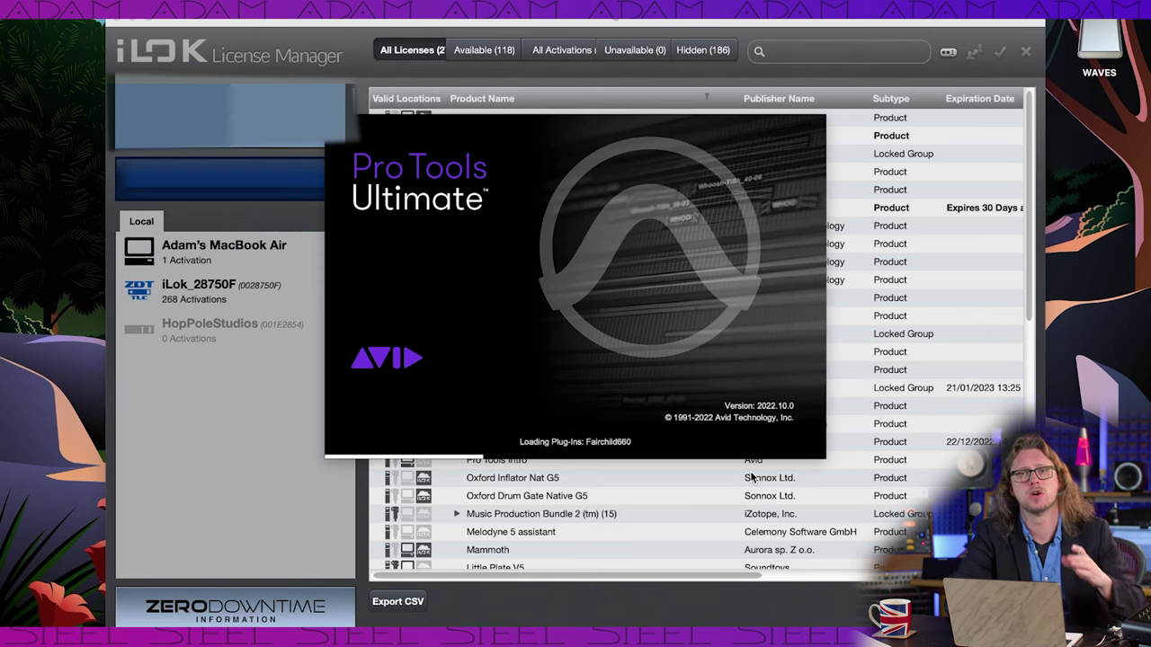
Step: Continue past the remaining Avid plug-in expiration warnings and agree to send usage and diagnostic data to Avid
click(747, 472)
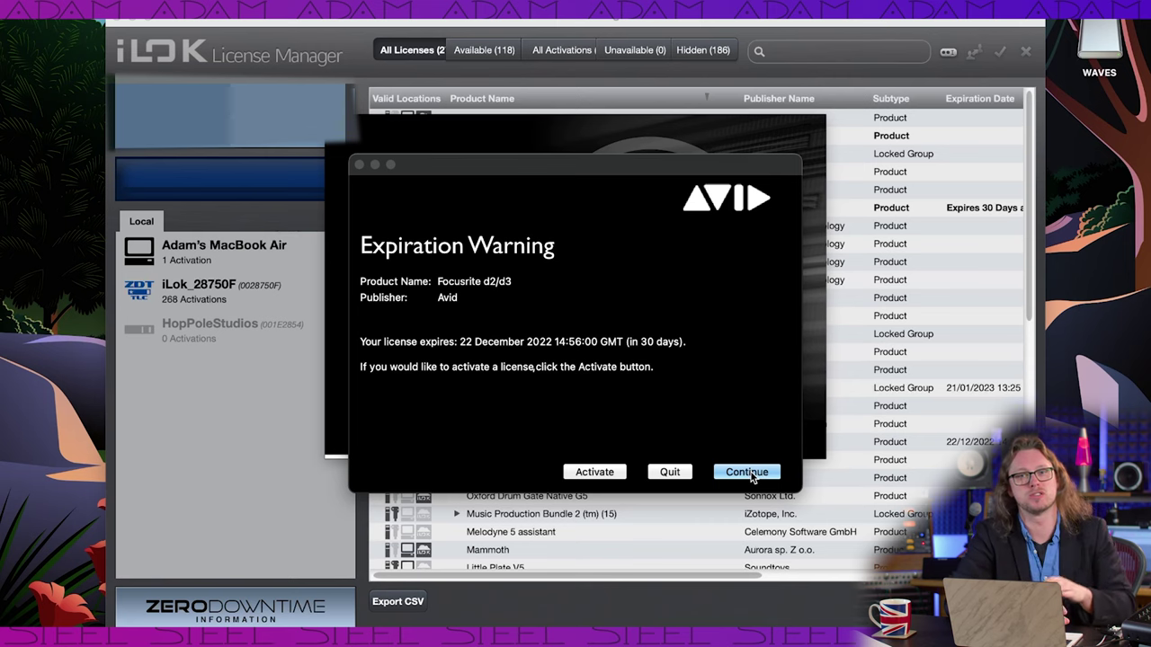
click(749, 473)
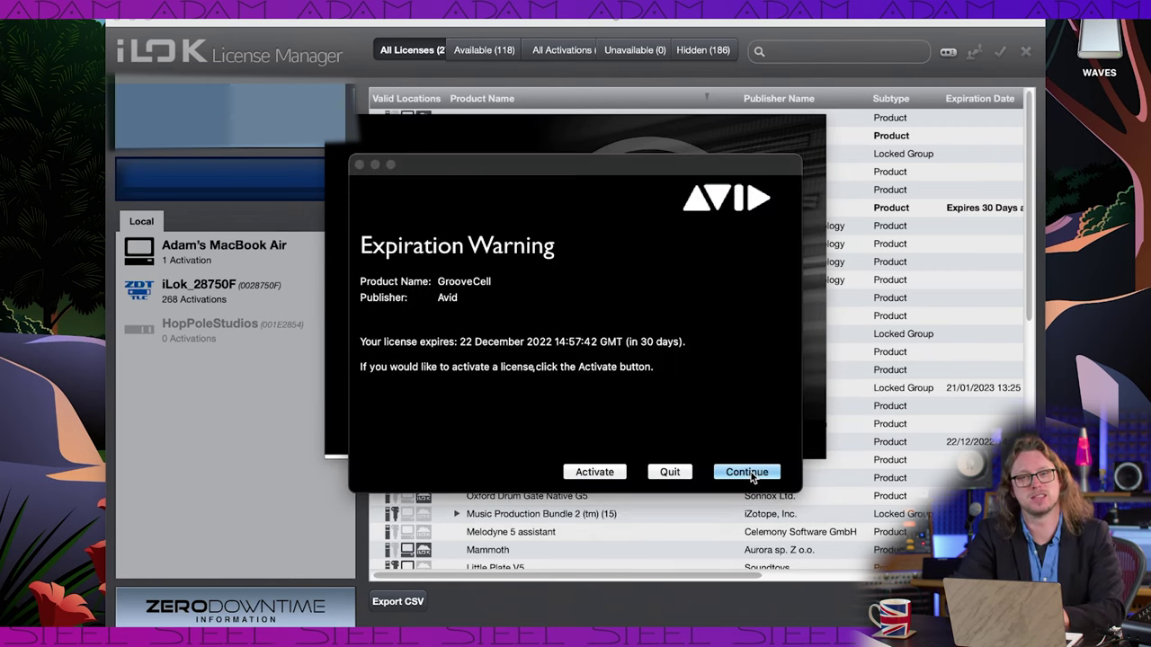
click(751, 474)
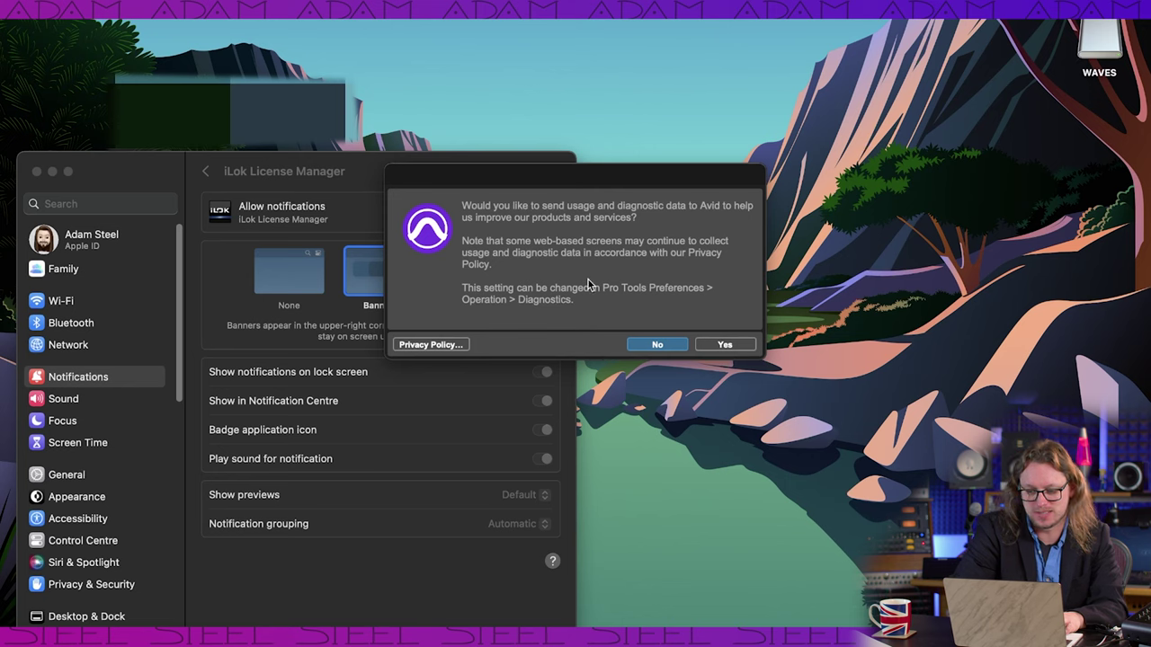
click(724, 345)
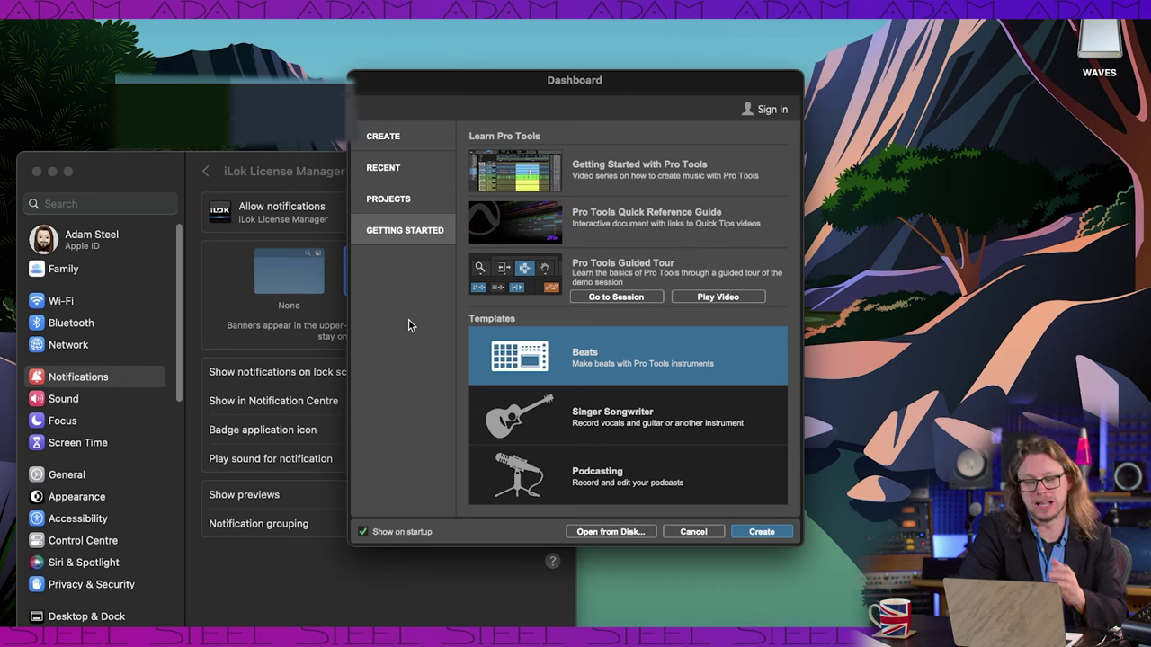
Step: Look at the cloud projects page of the Dashboard, and name a new local session 101 Basics
click(385, 204)
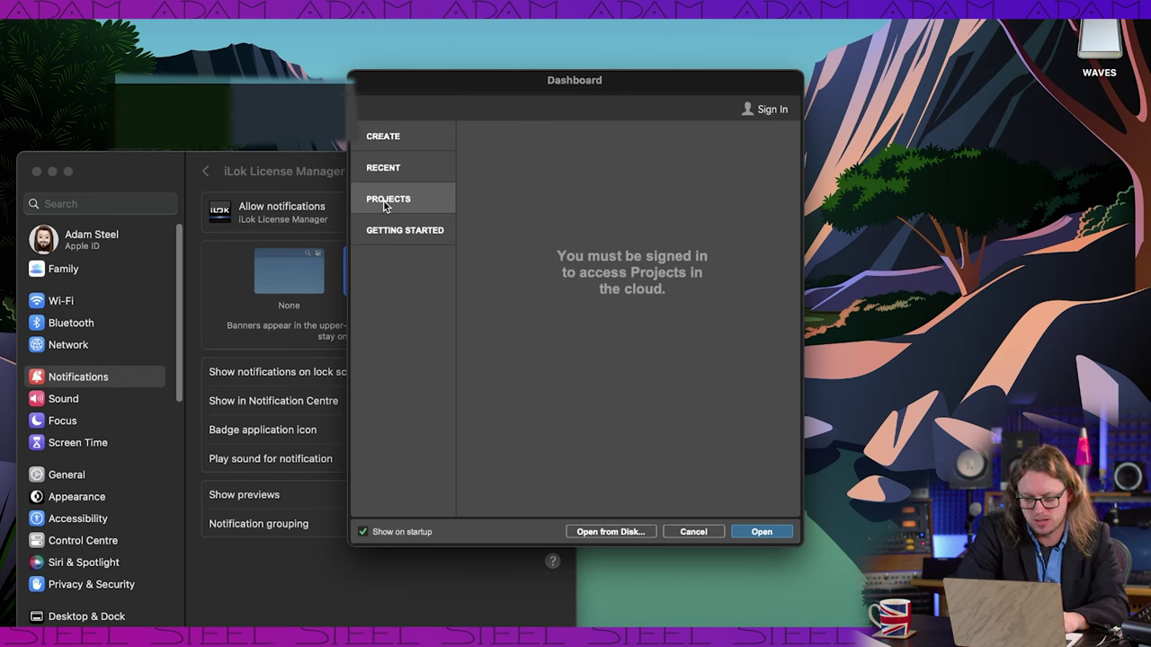
click(390, 141)
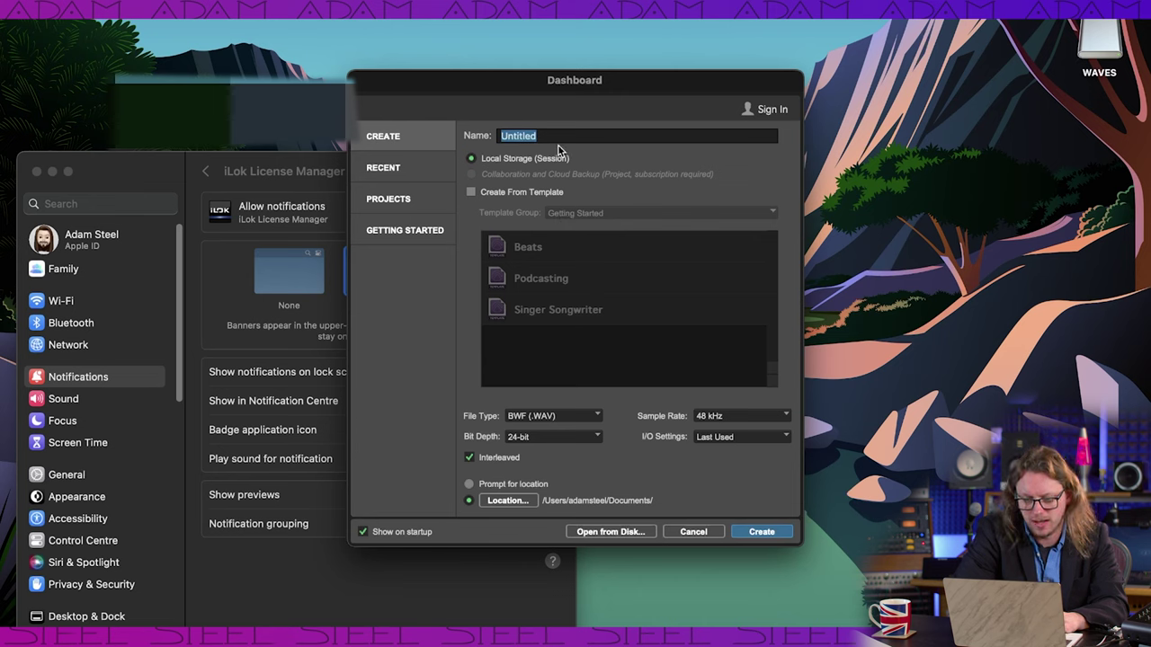
text(101 Basics)
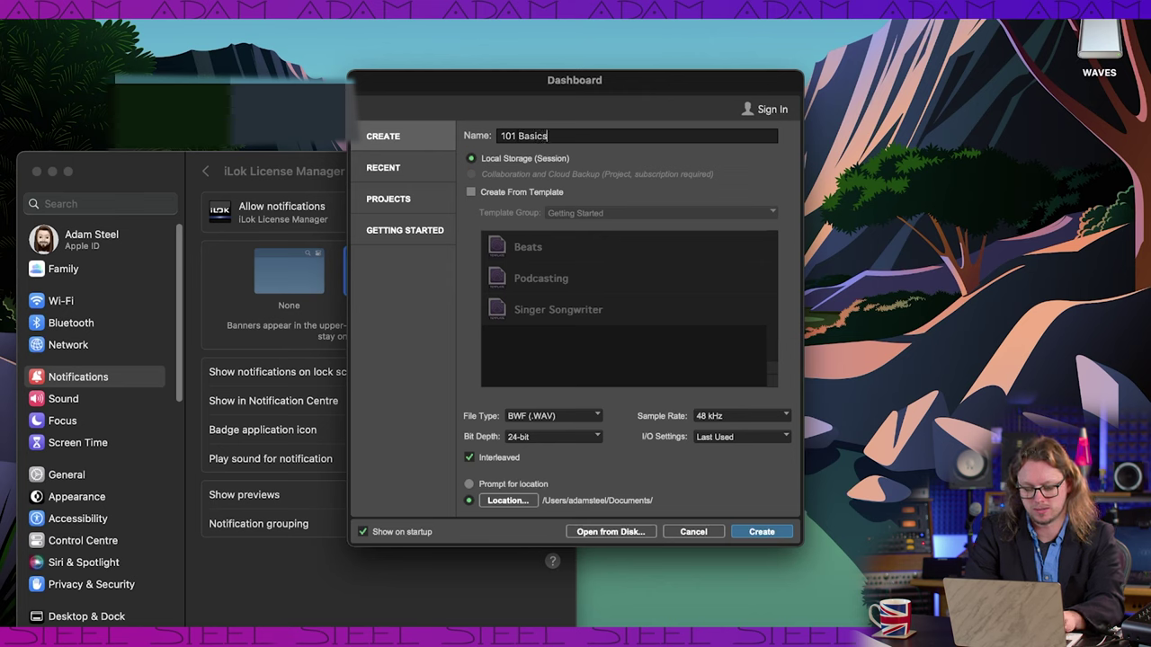
Step: Keep the BWF (.WAV) file type, 24-bit depth and 48 kHz sample rate, and create the session
click(533, 420)
click(534, 425)
click(530, 438)
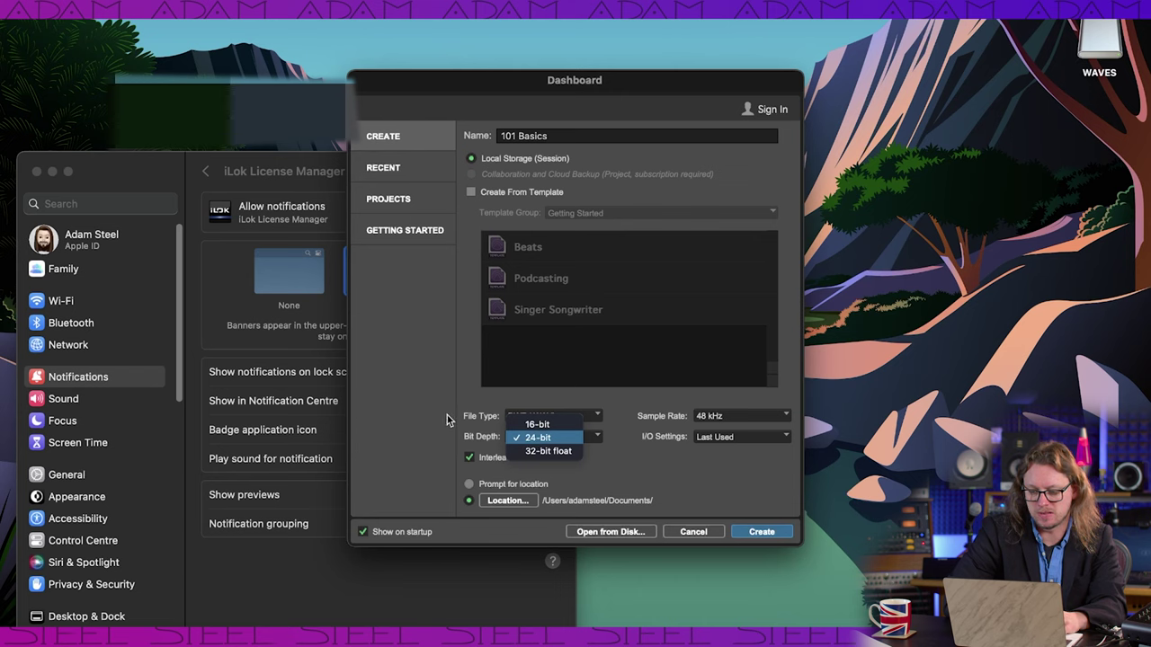
click(707, 417)
click(707, 420)
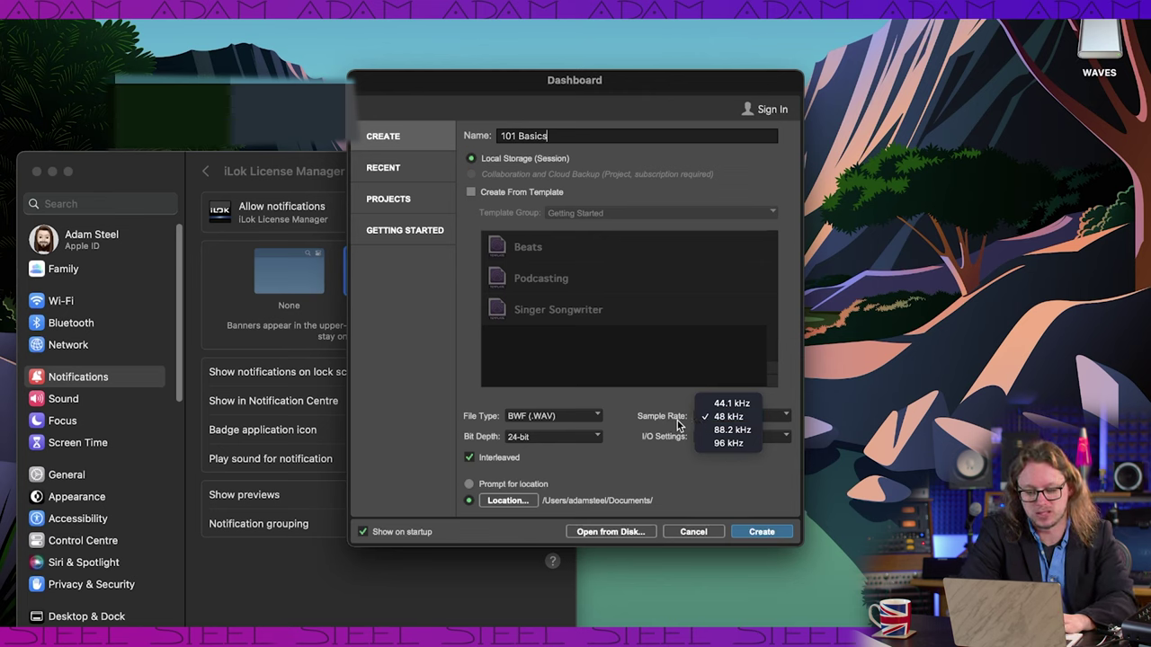
click(646, 405)
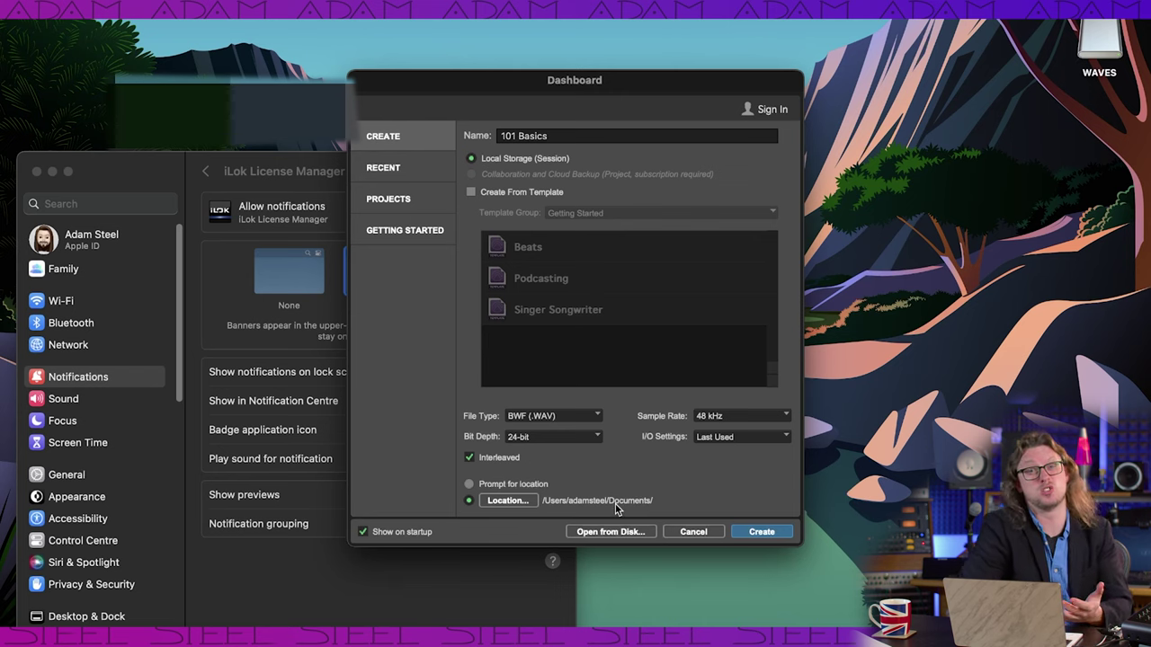
click(756, 533)
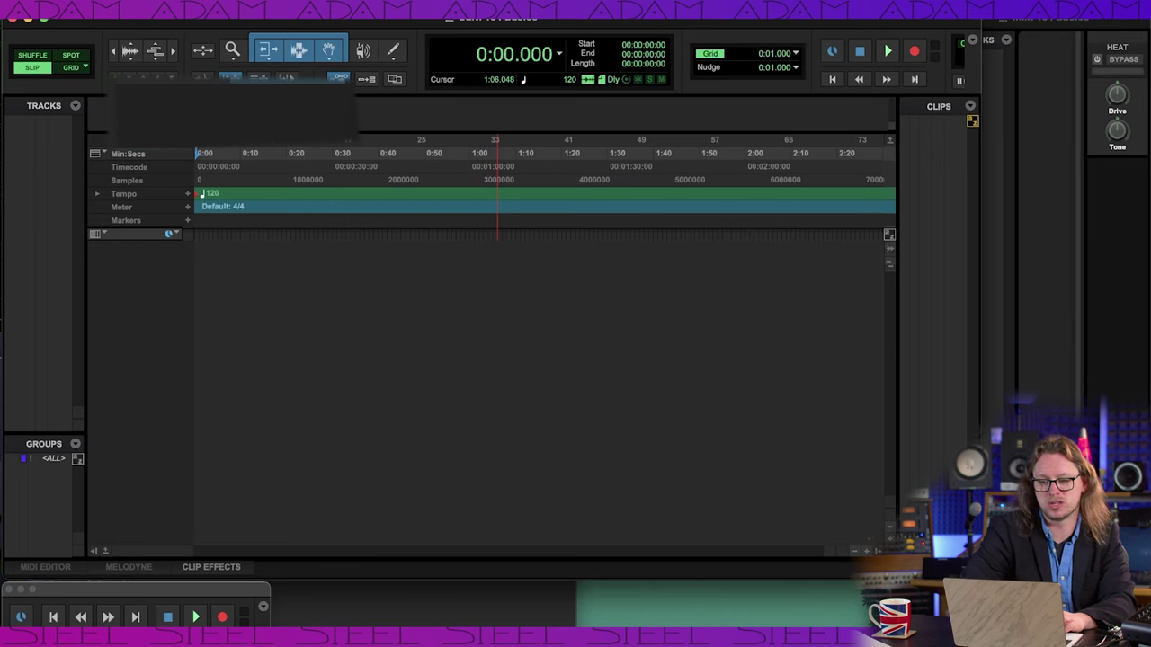
Step: Set the playback engine device to Audient iD44, allowing the session to be saved and closed for the change
click(466, 3)
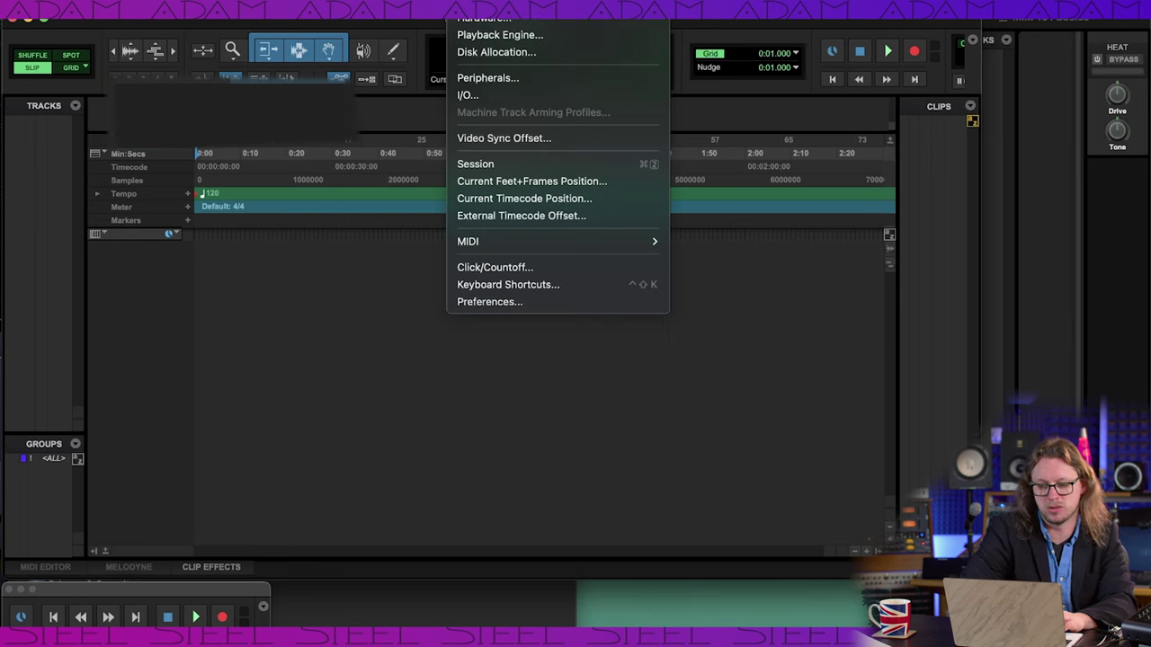
click(478, 38)
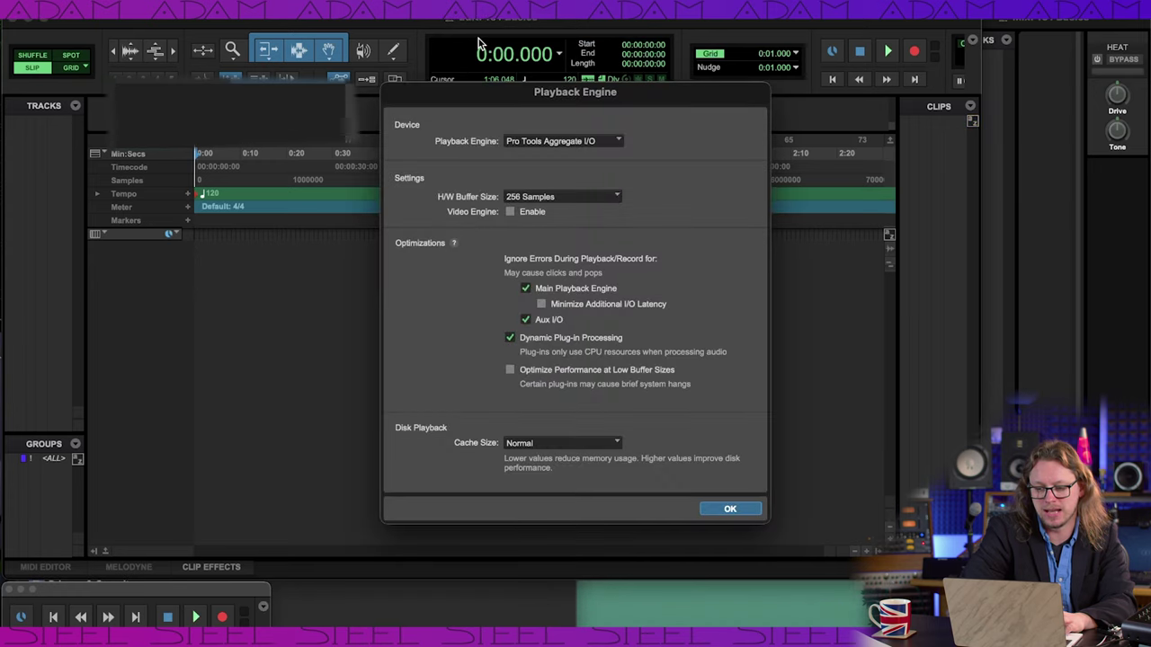
click(533, 144)
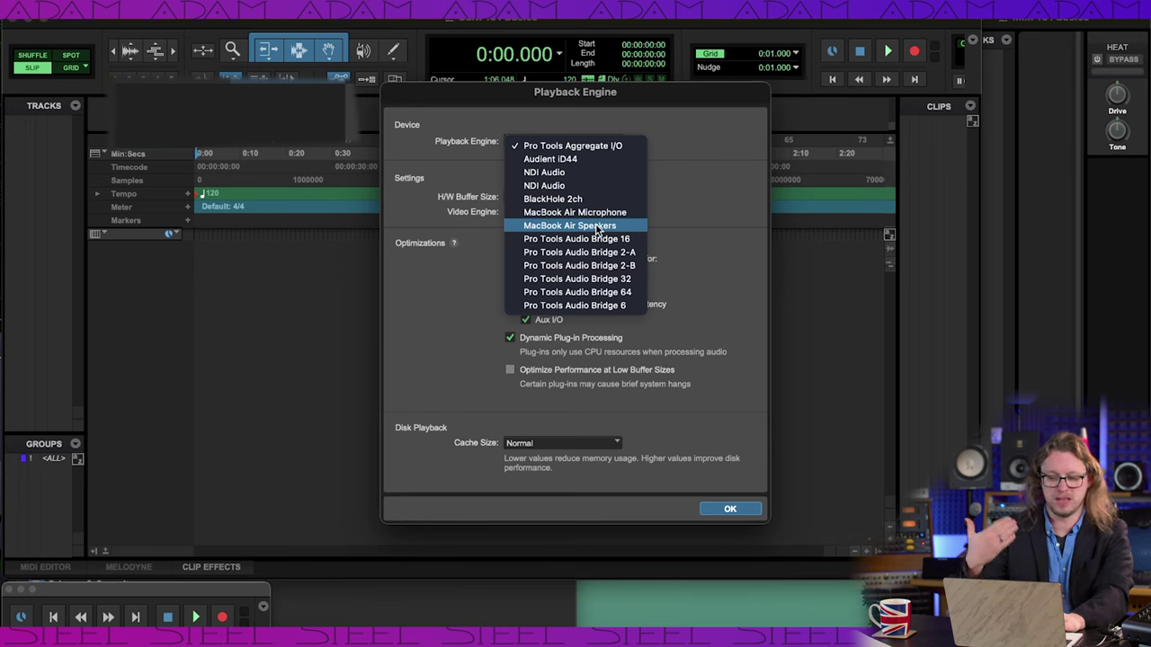
click(553, 158)
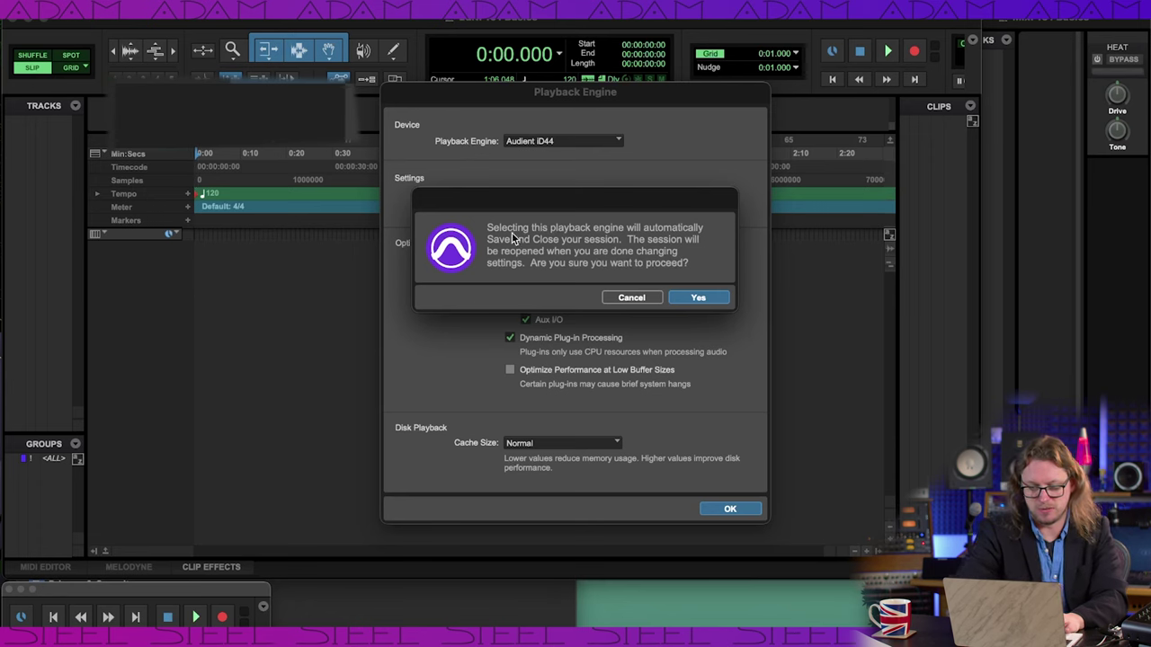
click(698, 298)
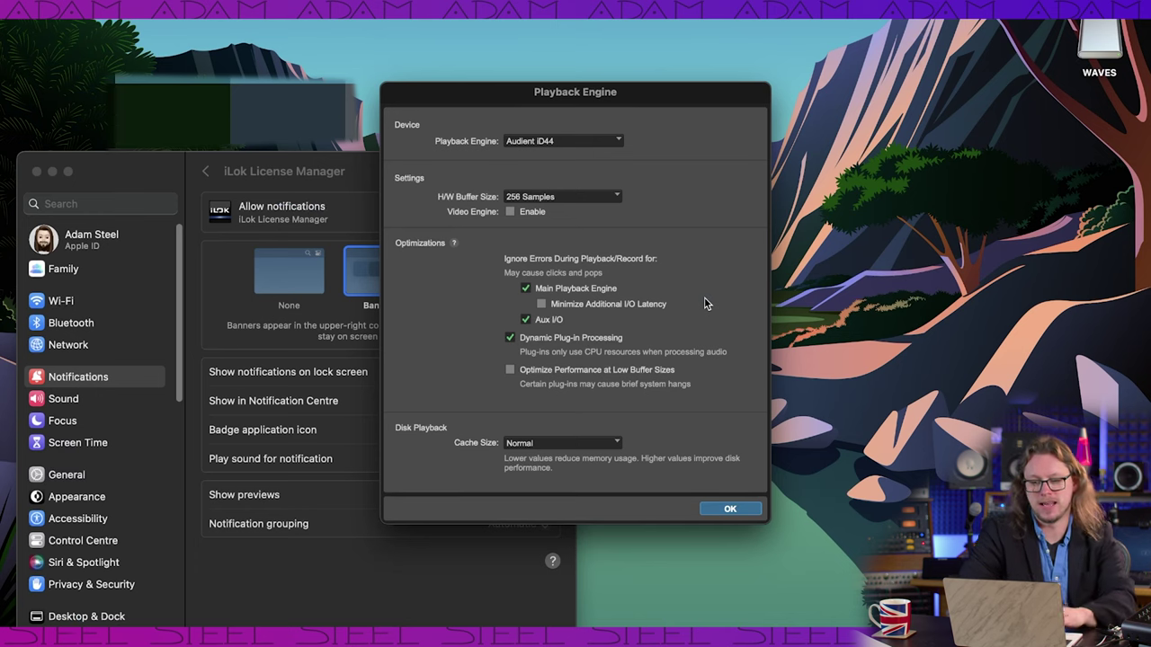
Step: Set the hardware buffer size to 512 samples and apply the playback engine settings
click(583, 197)
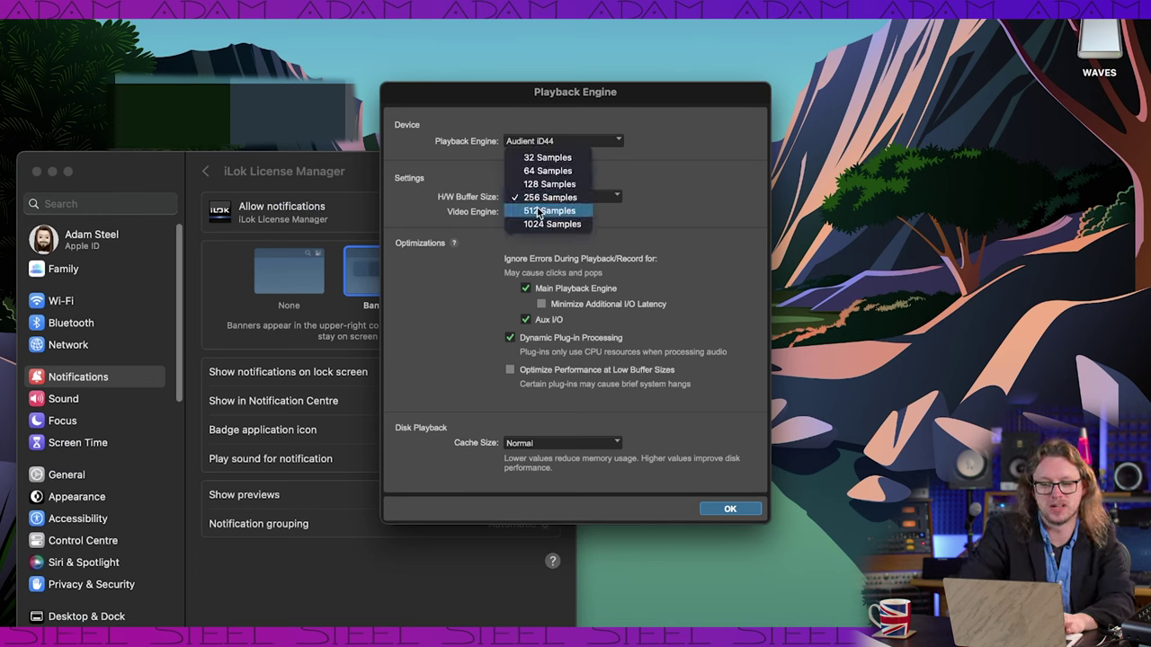
click(538, 213)
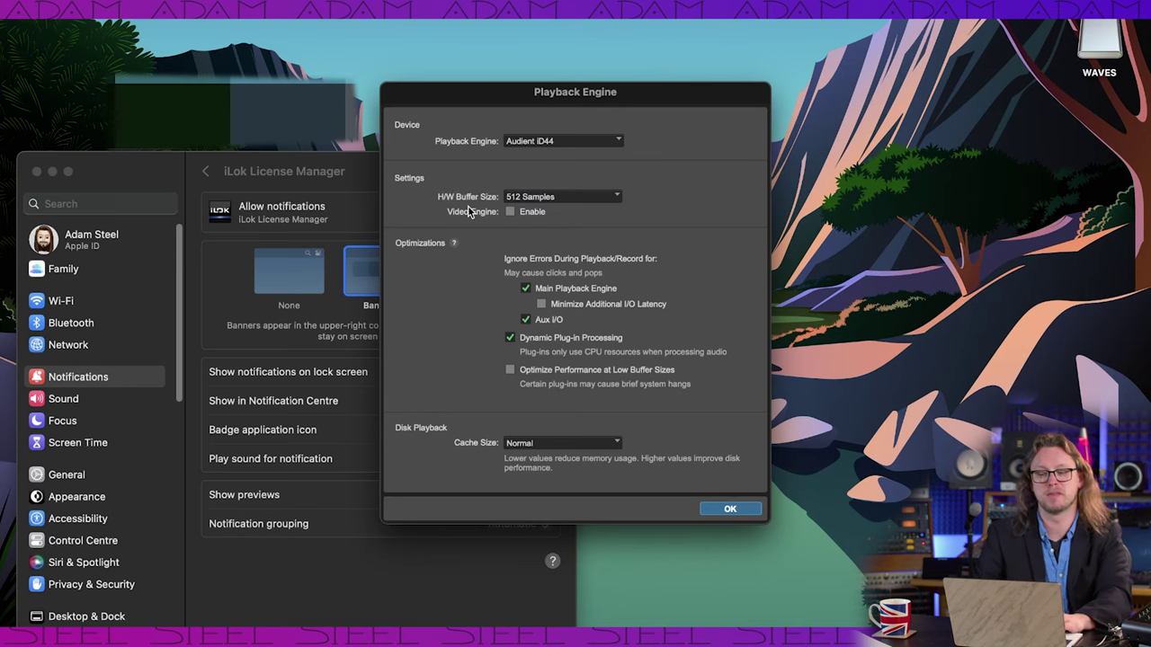
click(525, 209)
click(510, 200)
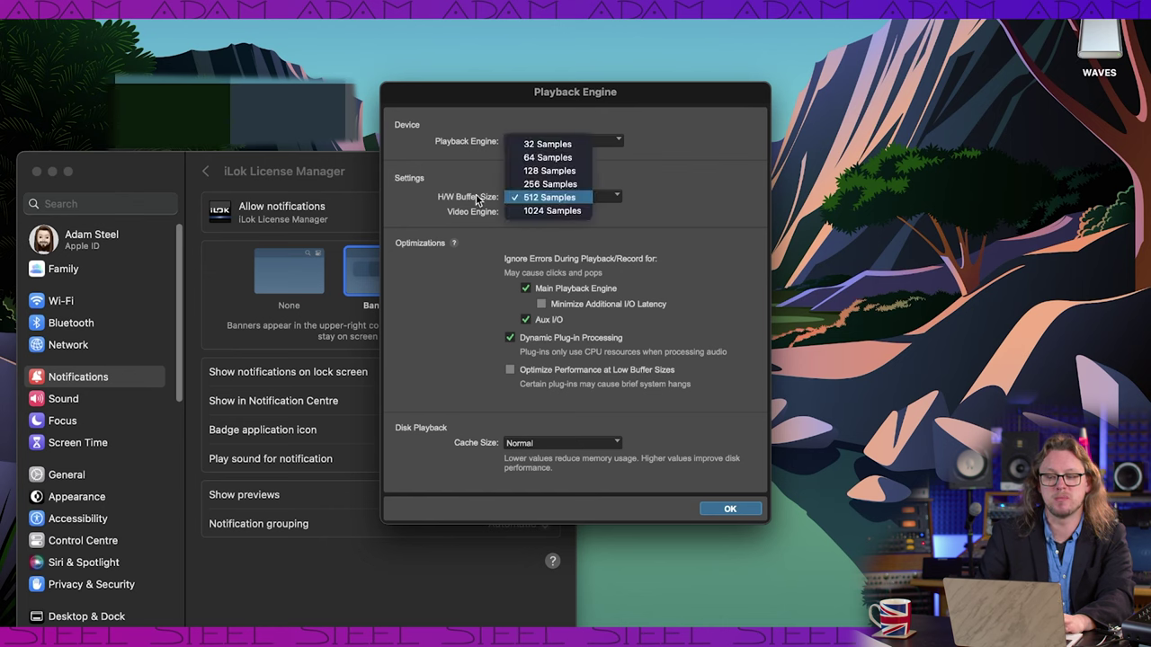
click(475, 199)
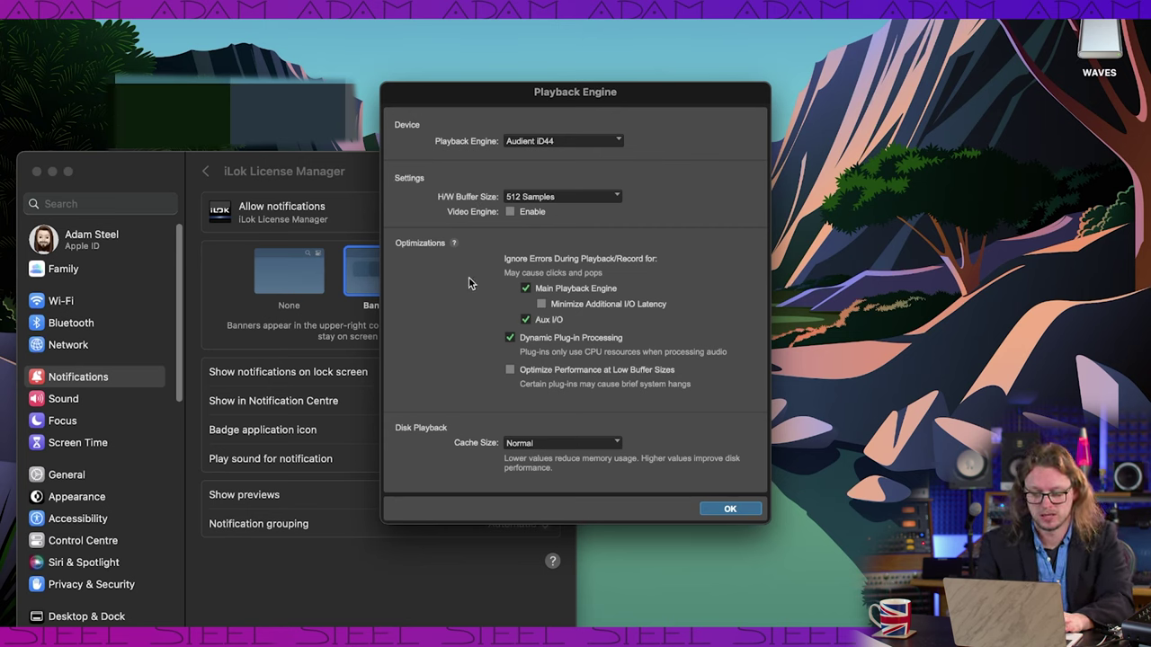
click(727, 509)
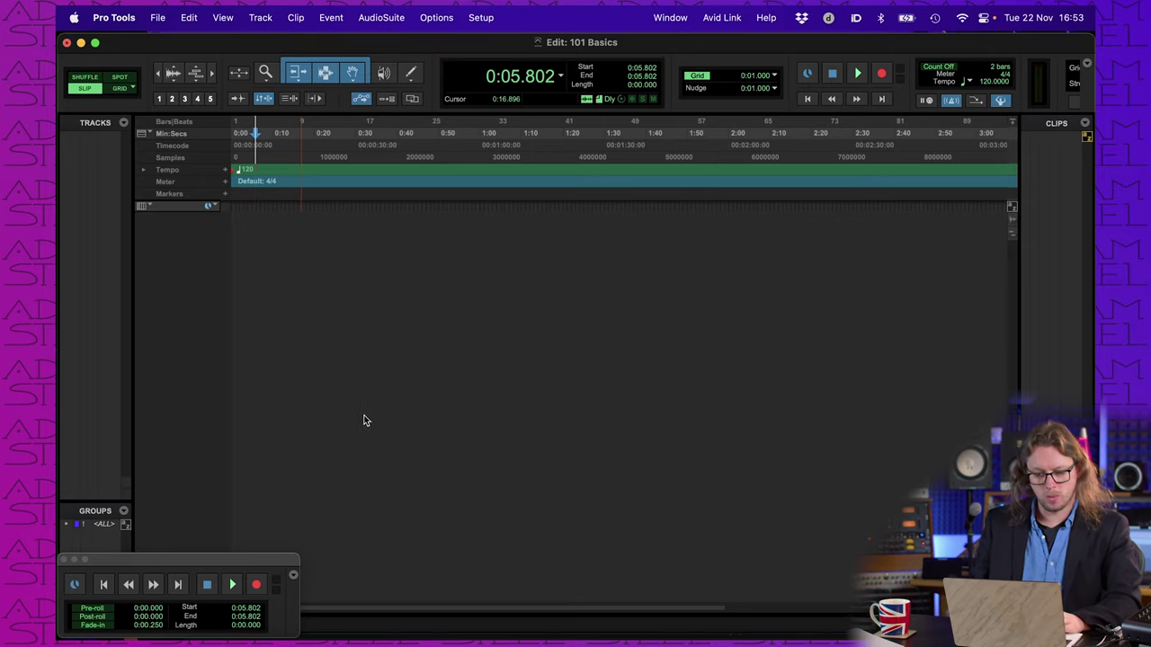
Step: Start an audio import and add the clip browne Engl riffs - Rougarou no bass to the clips to import
click(158, 17)
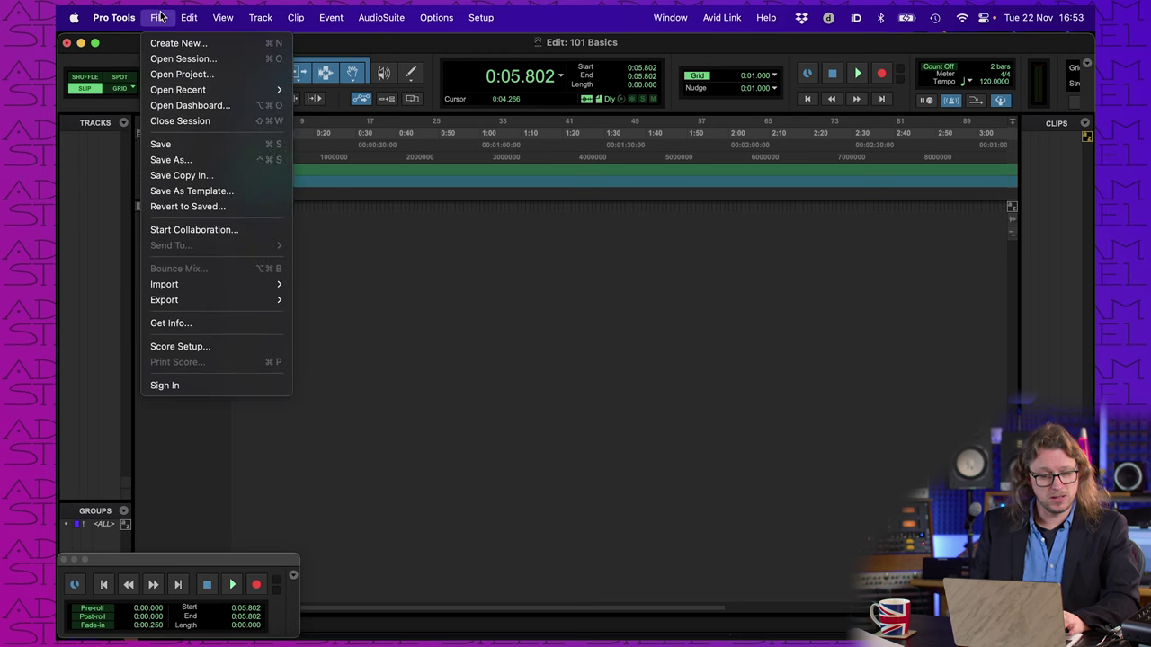
mouse_move(254, 286)
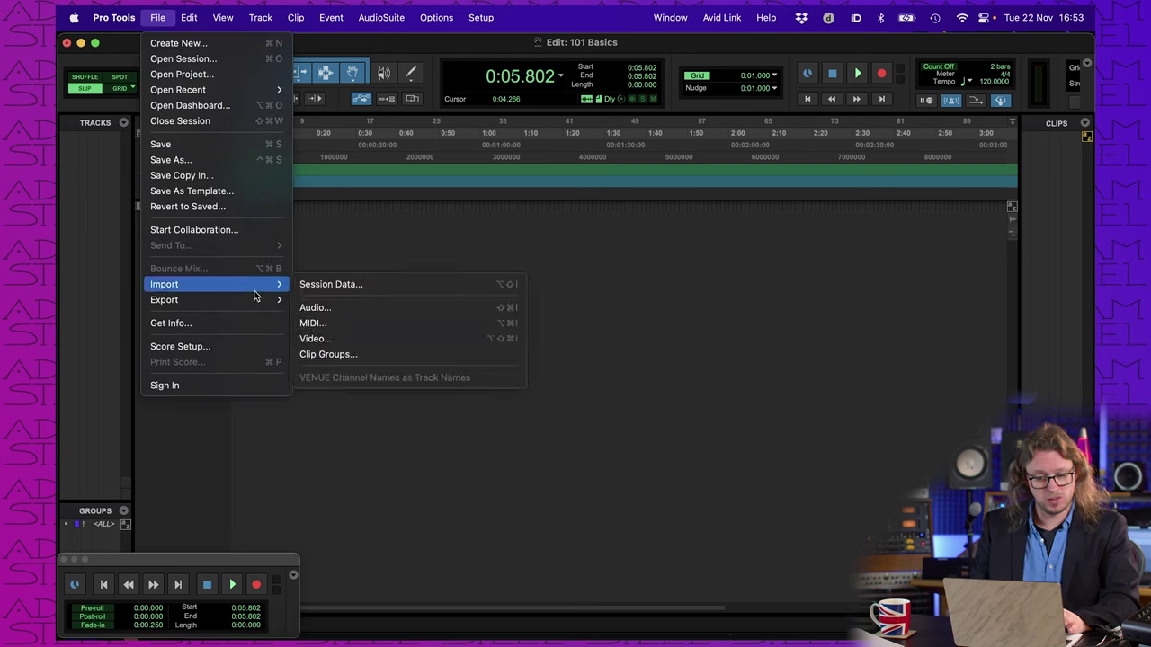
click(360, 310)
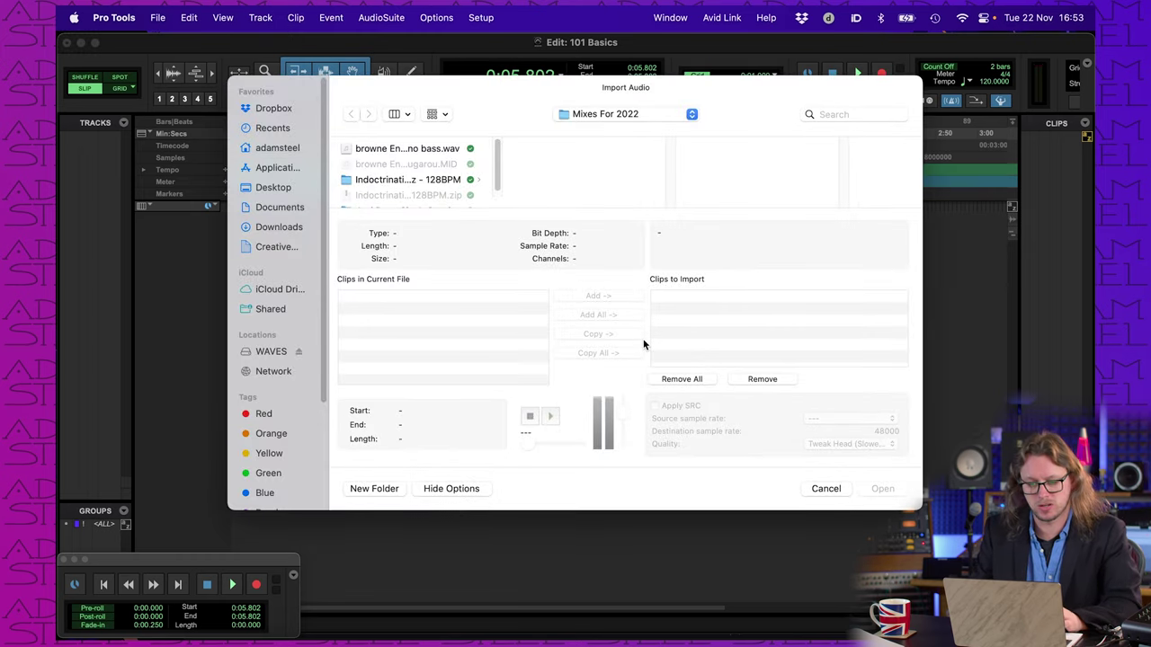
click(386, 151)
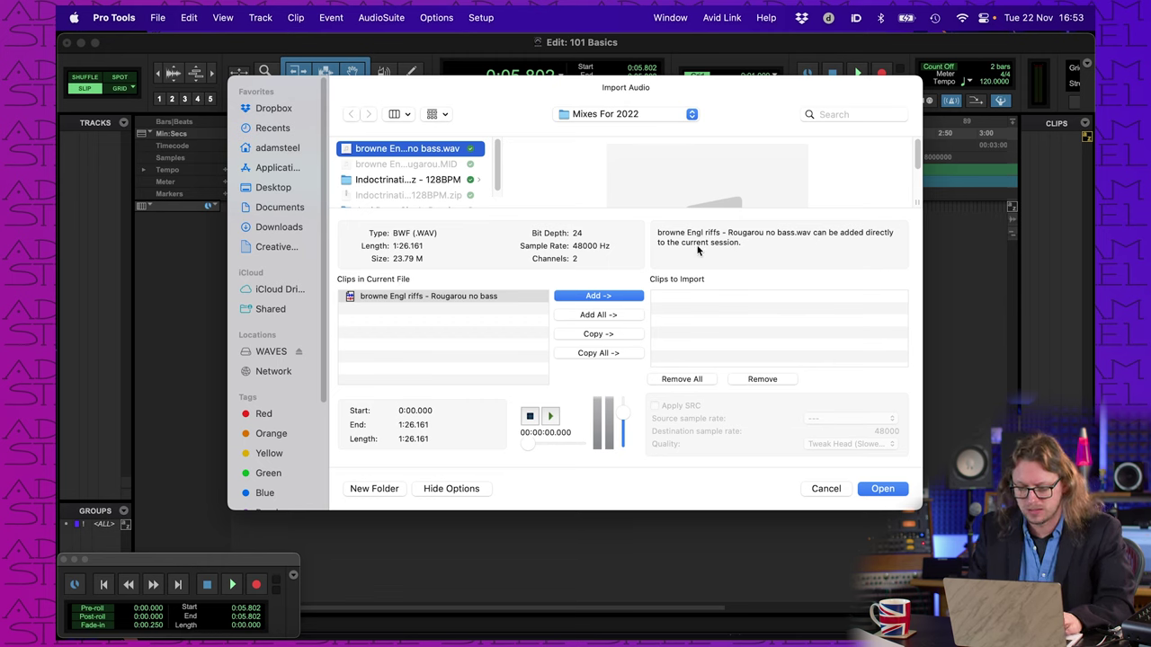
click(588, 297)
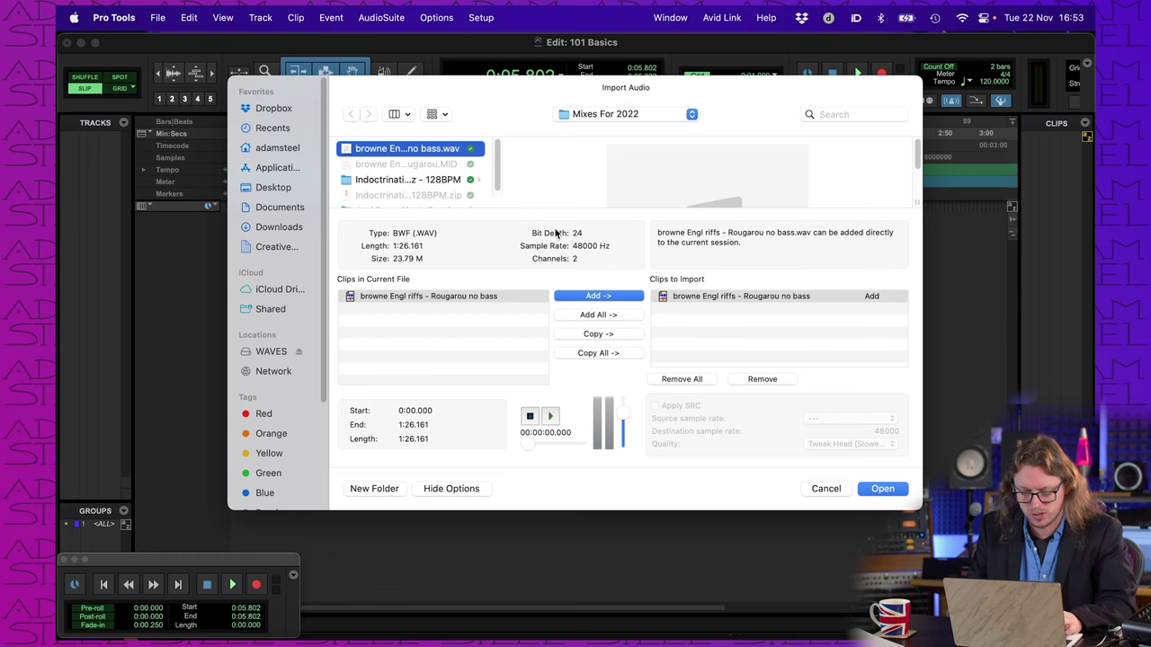
Step: Check 01-Vox chorus.wav in the Indoctrinating Sound folder, and queue 02-BassDI-221108_1140 from the shuffle sm57 folder for import with conversion
scroll(369, 162, down, 1)
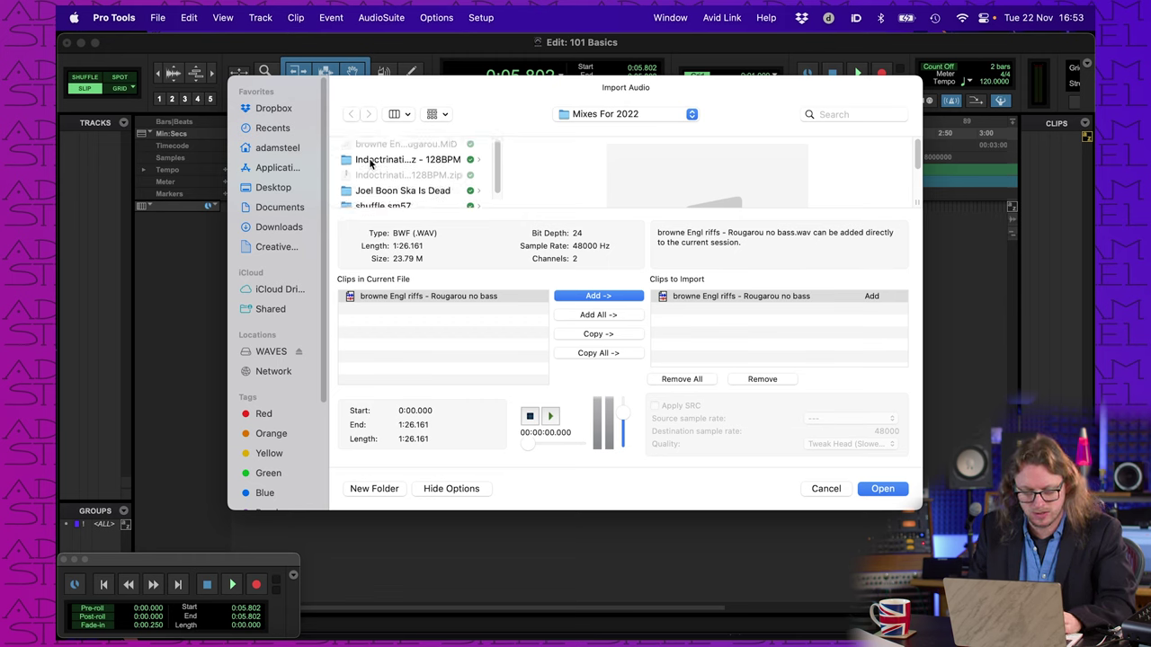
click(373, 159)
click(544, 150)
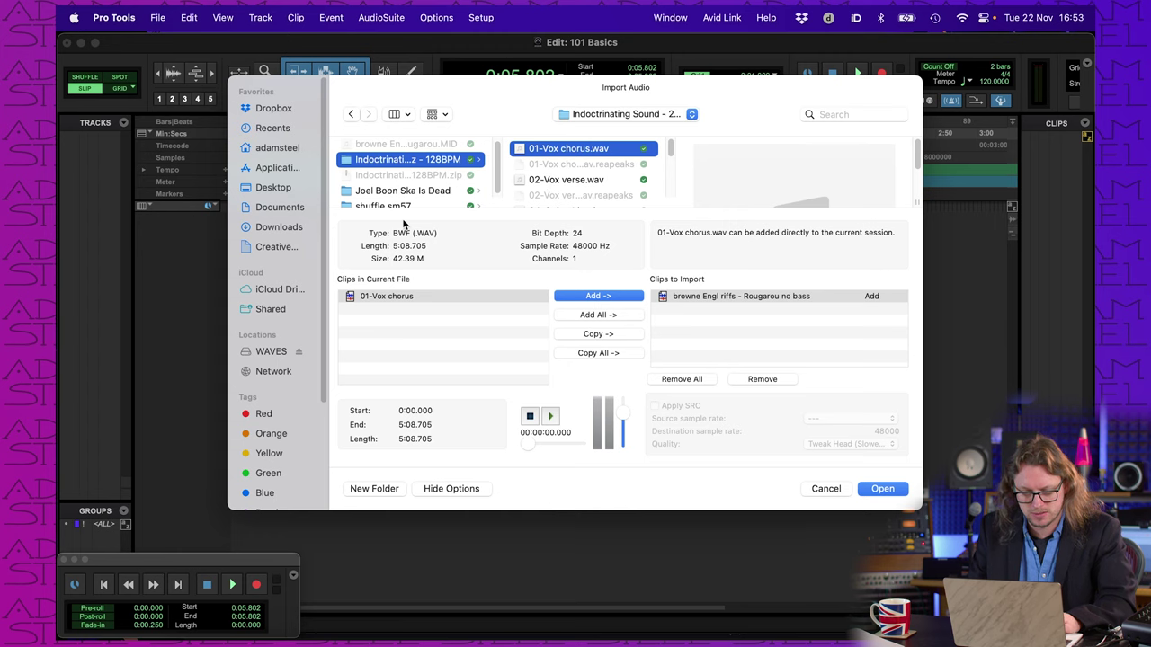
scroll(376, 205, down, 2)
click(374, 179)
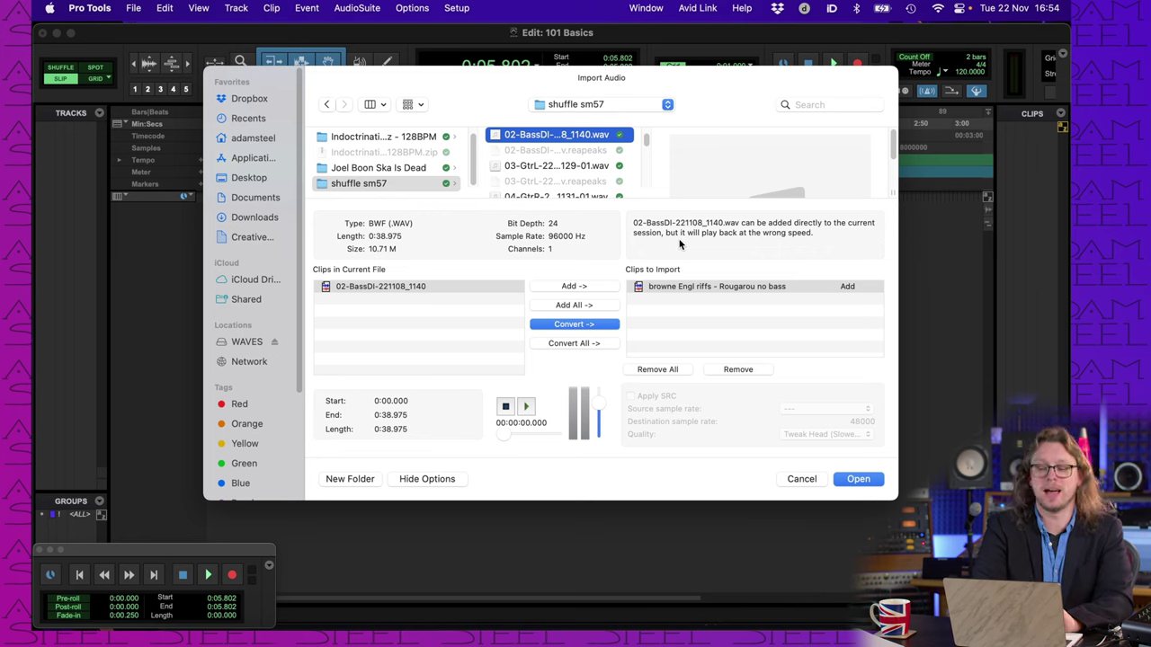
click(374, 284)
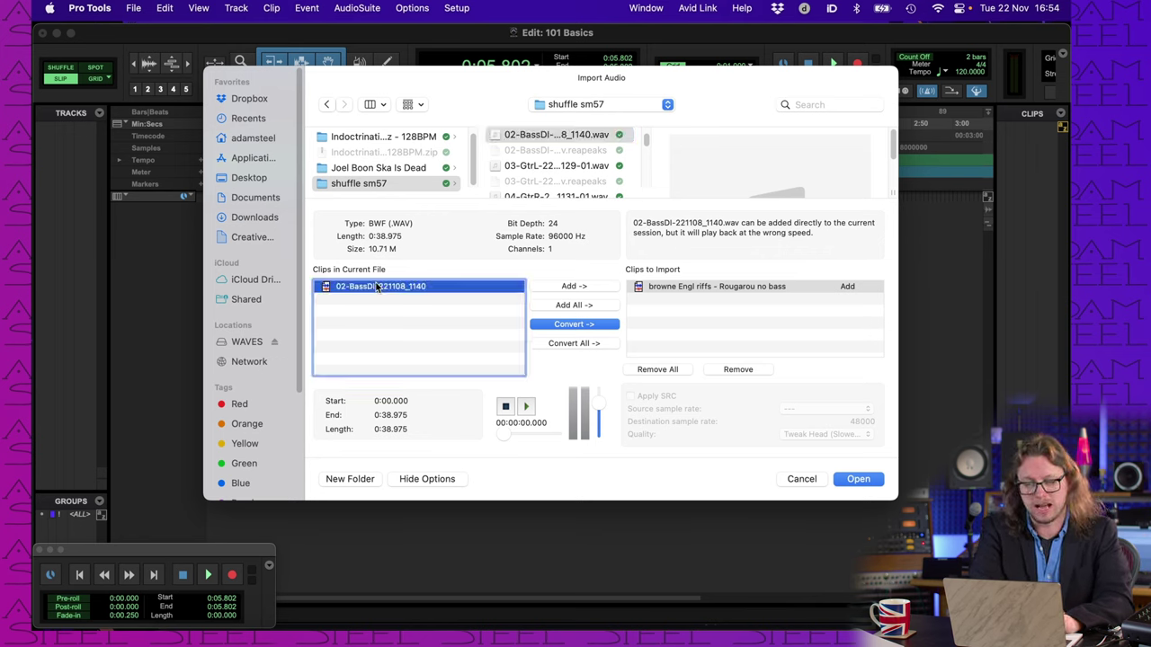
click(550, 325)
click(713, 300)
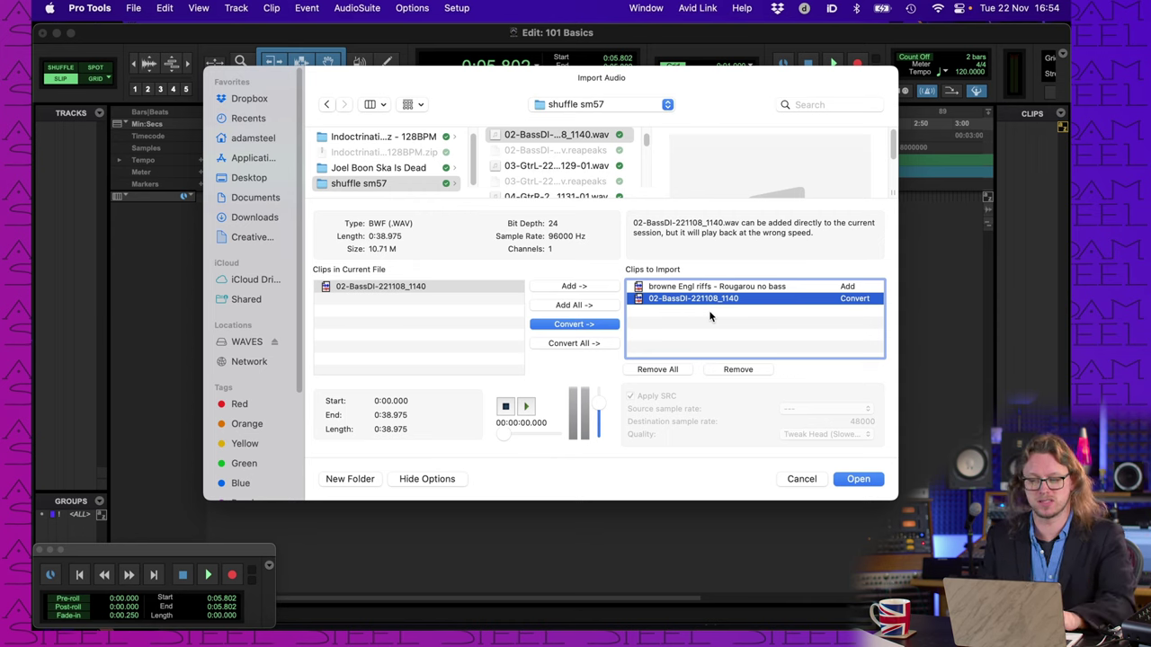
Step: Import both queued clips into the session's Audio Files folder, with the Clip List as their destination
click(716, 286)
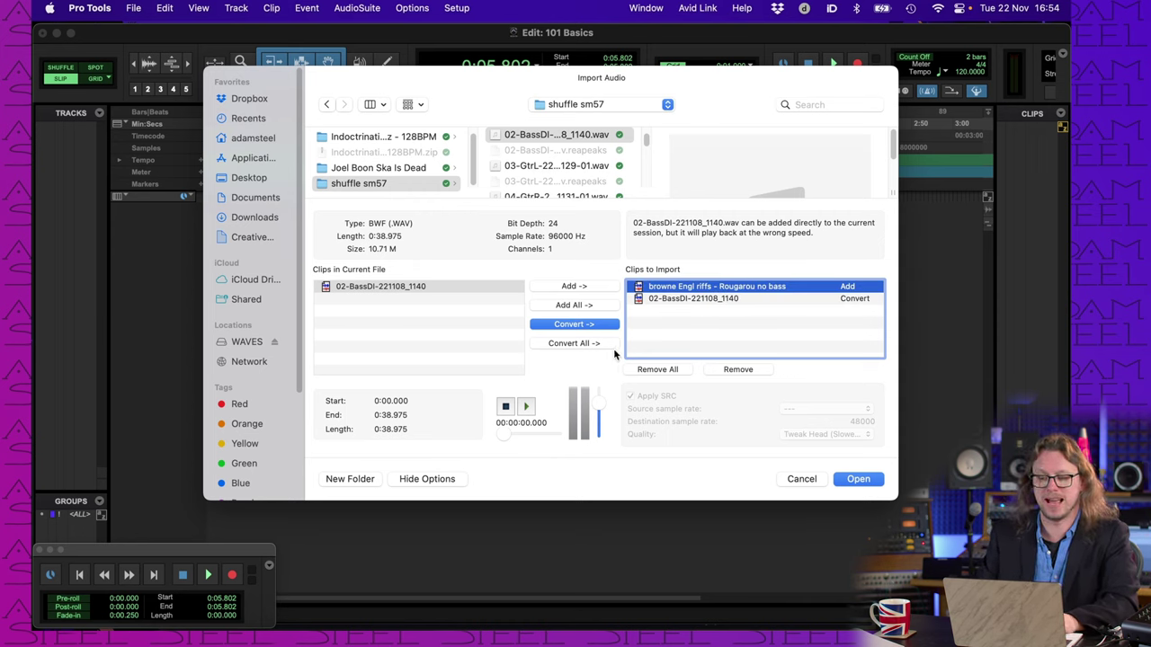
click(683, 299)
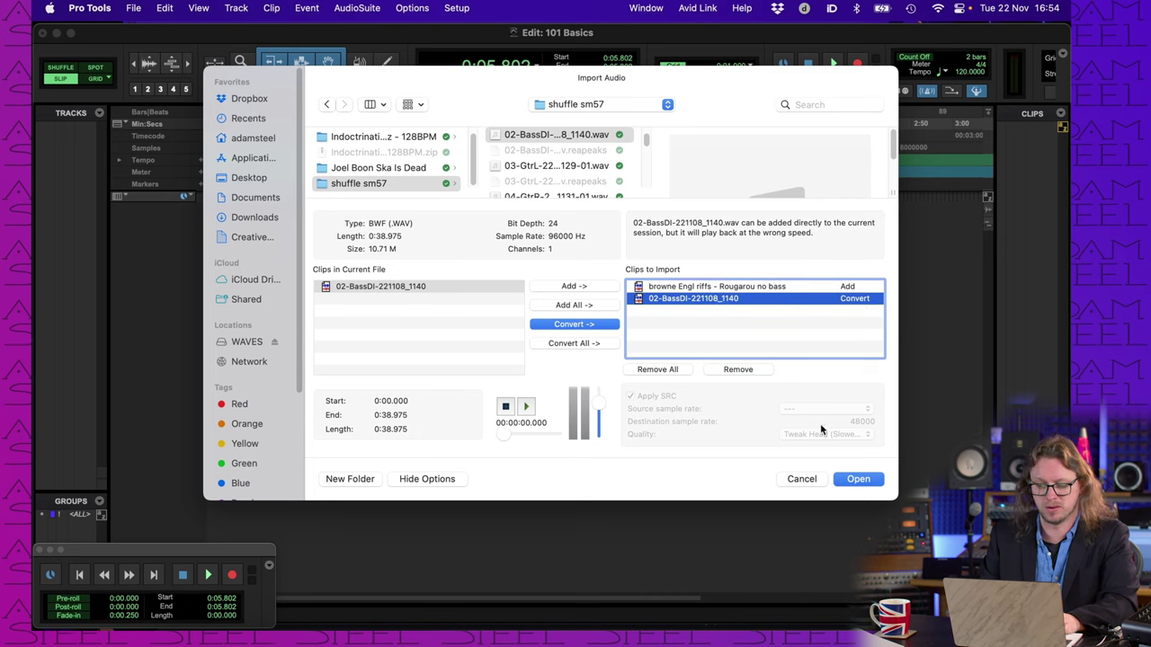
click(859, 479)
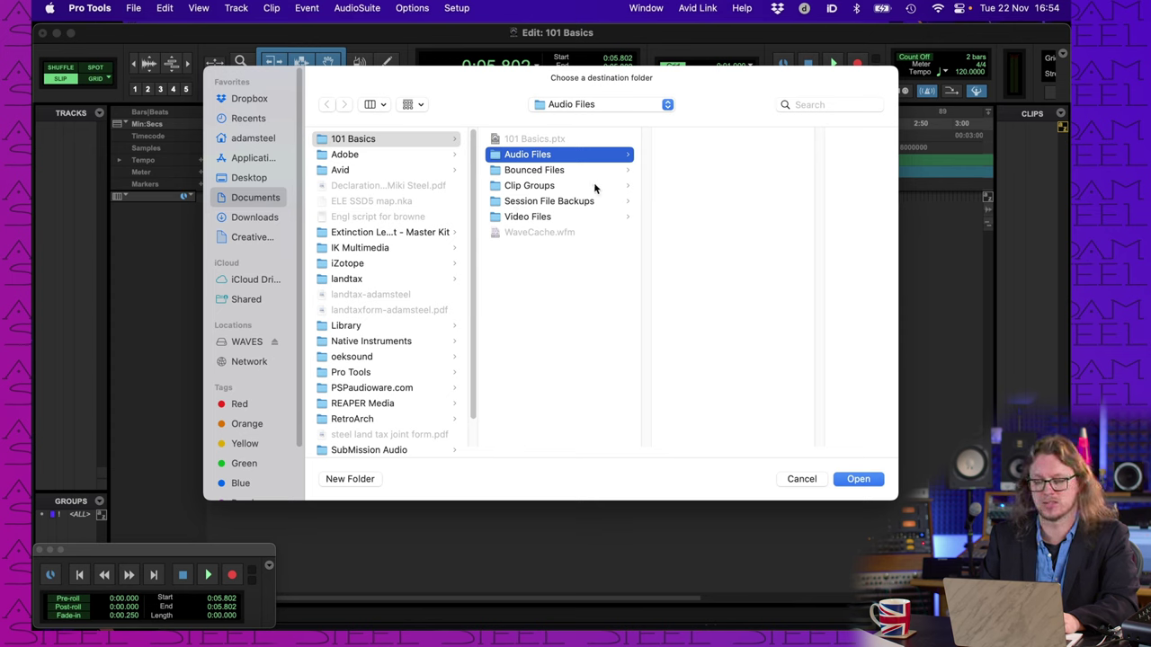
click(861, 483)
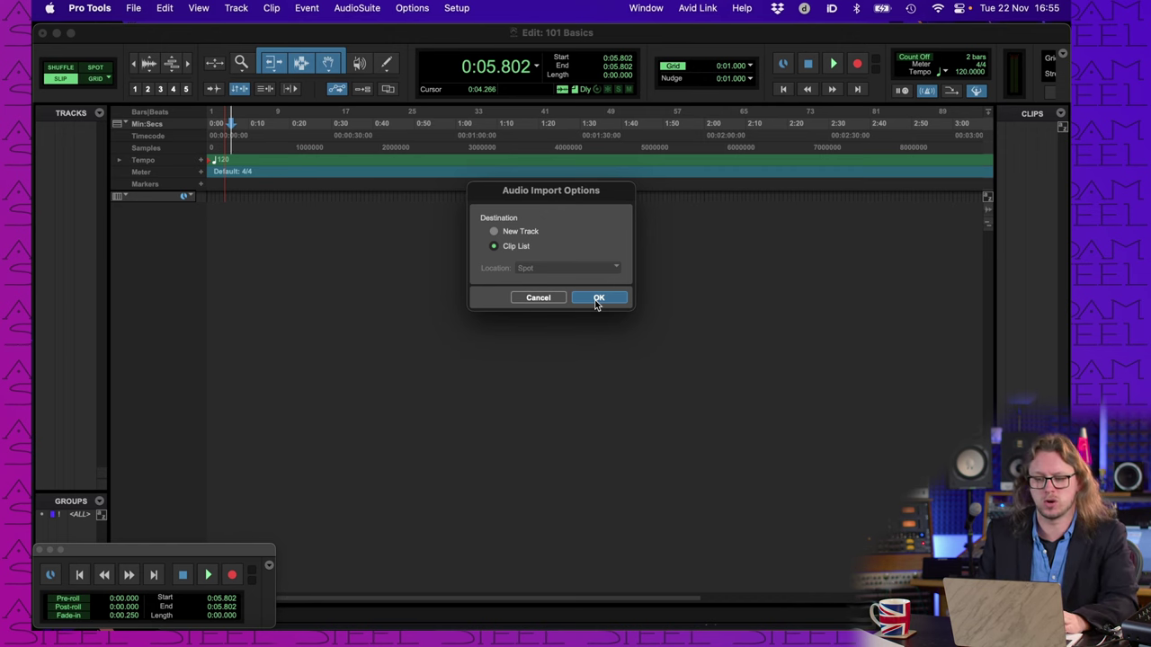
click(596, 302)
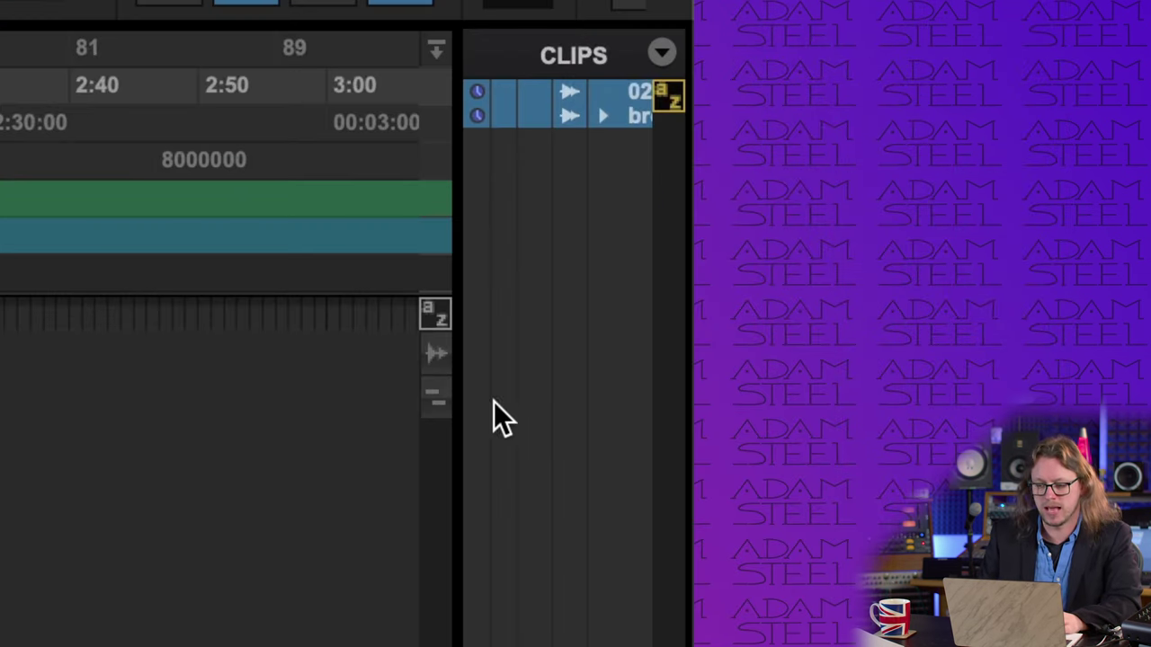
Step: Widen the clip list and inspect the two imported clips, expanding and collapsing the channels of the browne Engl riffs clip
drag(459, 416, 327, 408)
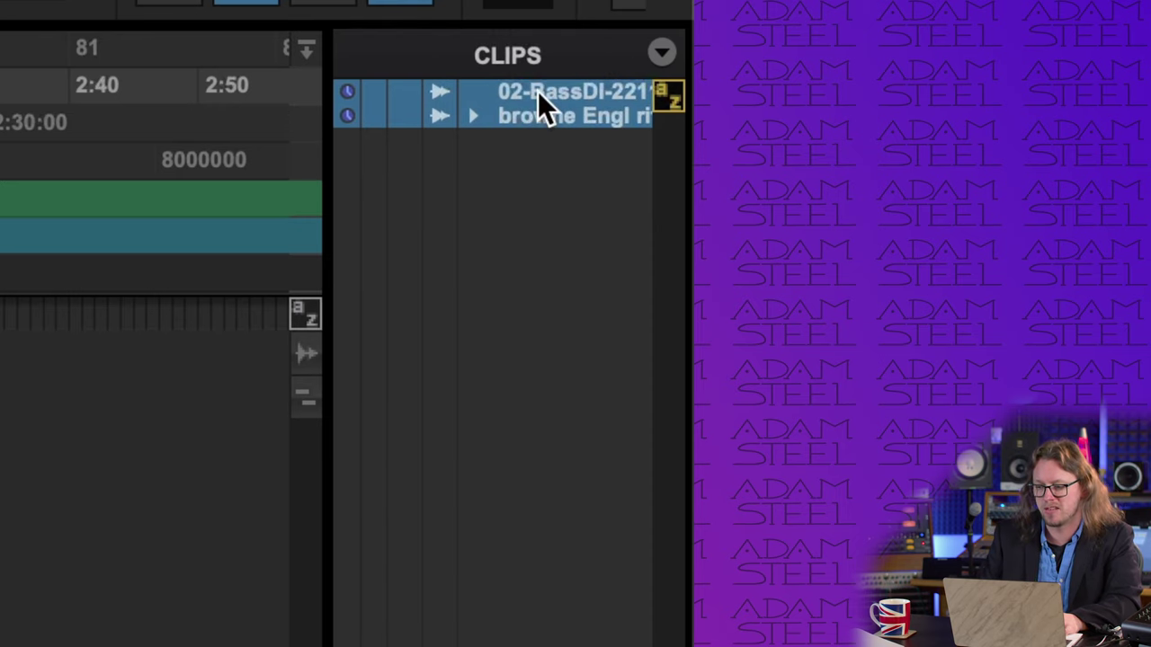
click(555, 199)
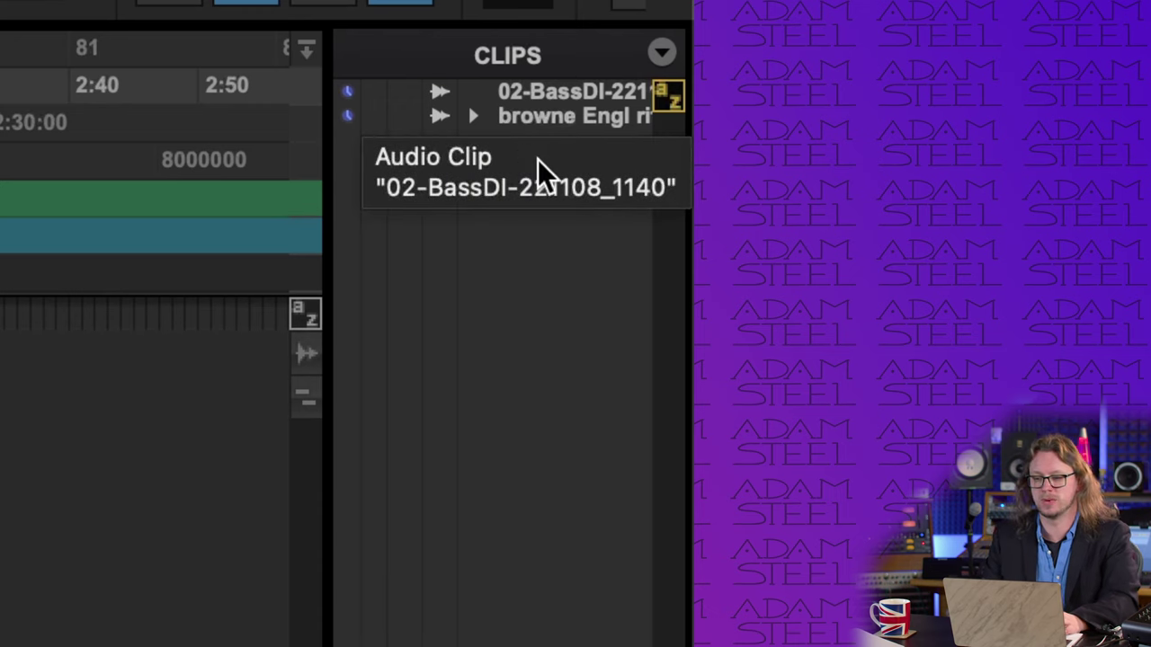
click(551, 114)
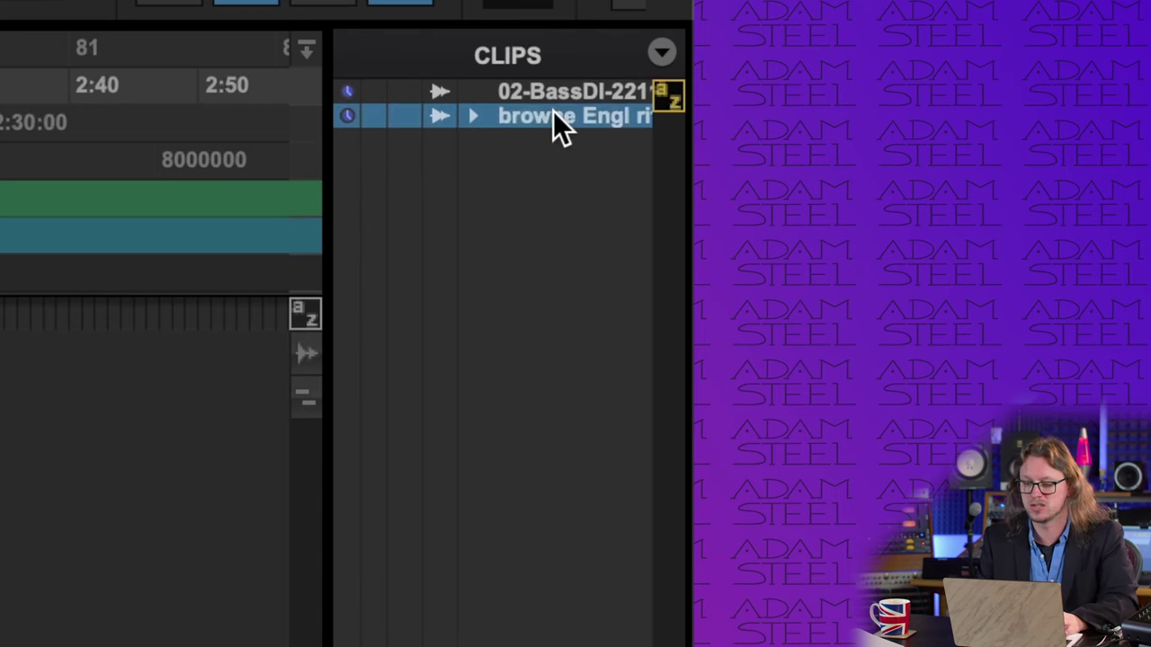
click(474, 117)
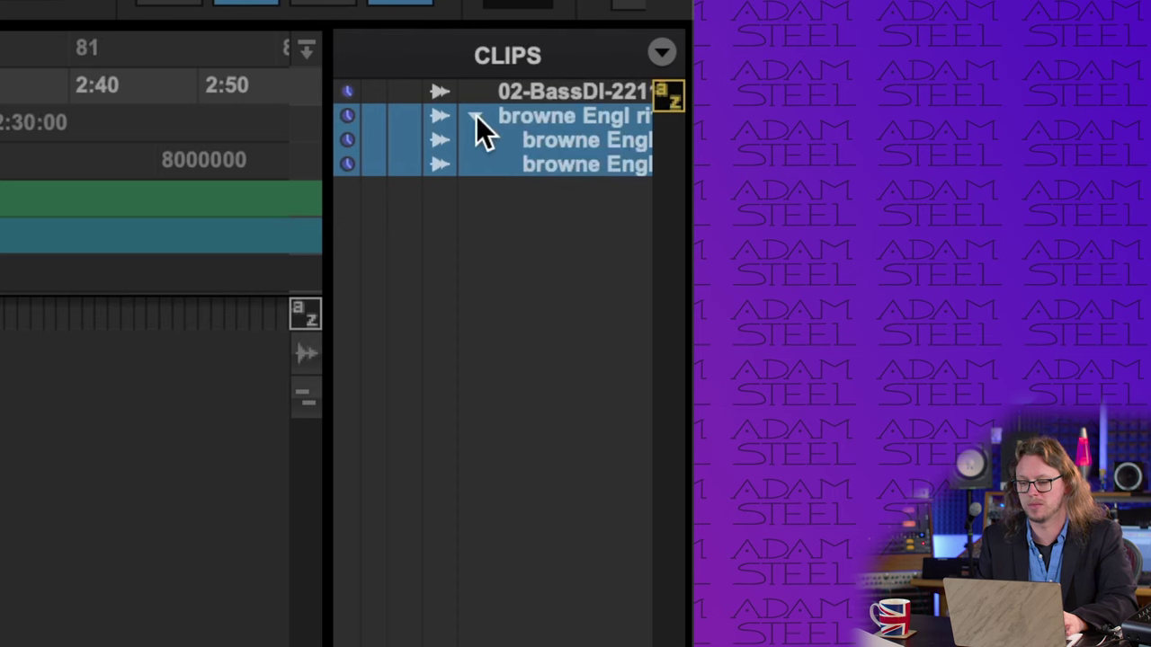
click(477, 116)
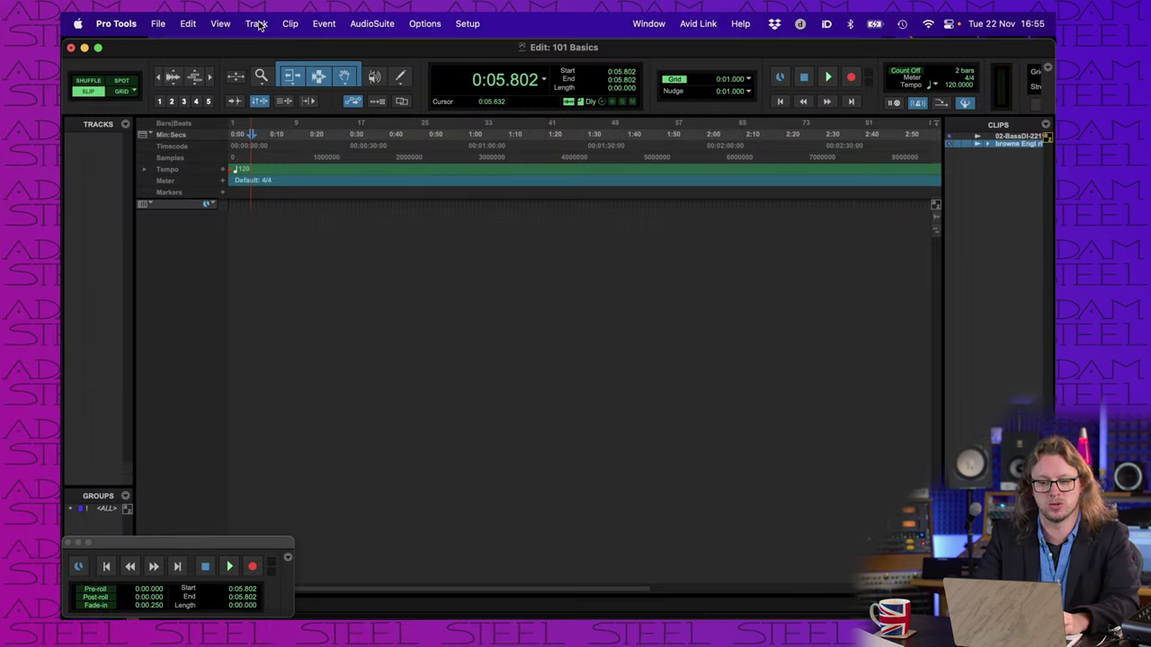
Step: Start creating one new stereo audio track in samples, reviewing the channel width, track type and timebase options
click(257, 23)
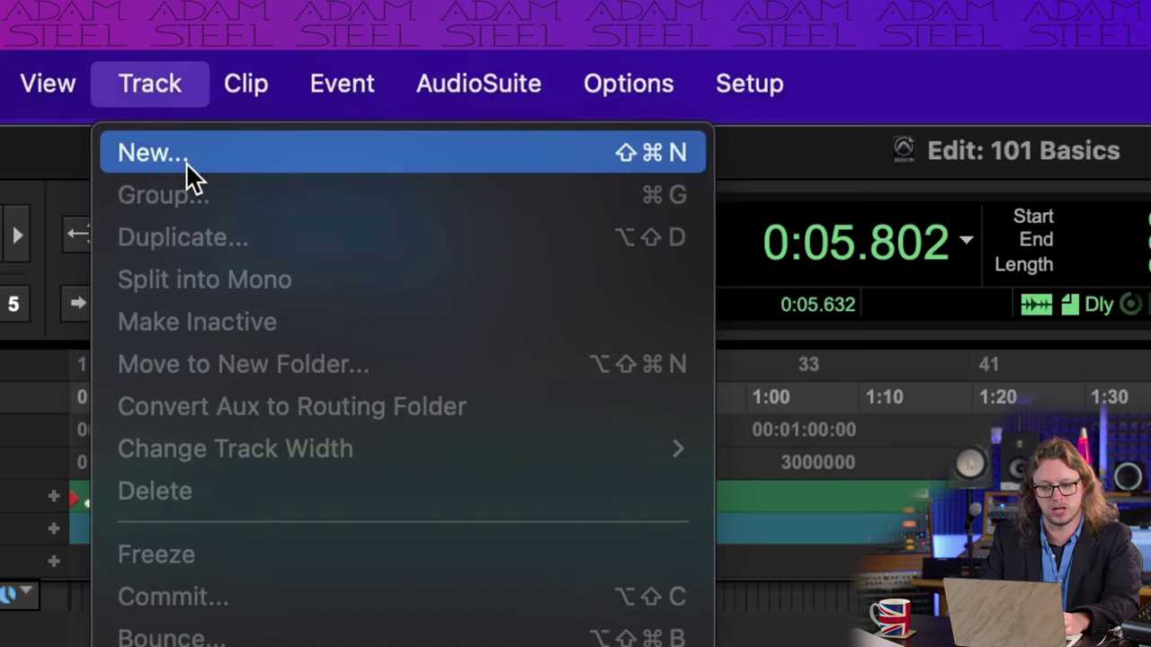
click(268, 50)
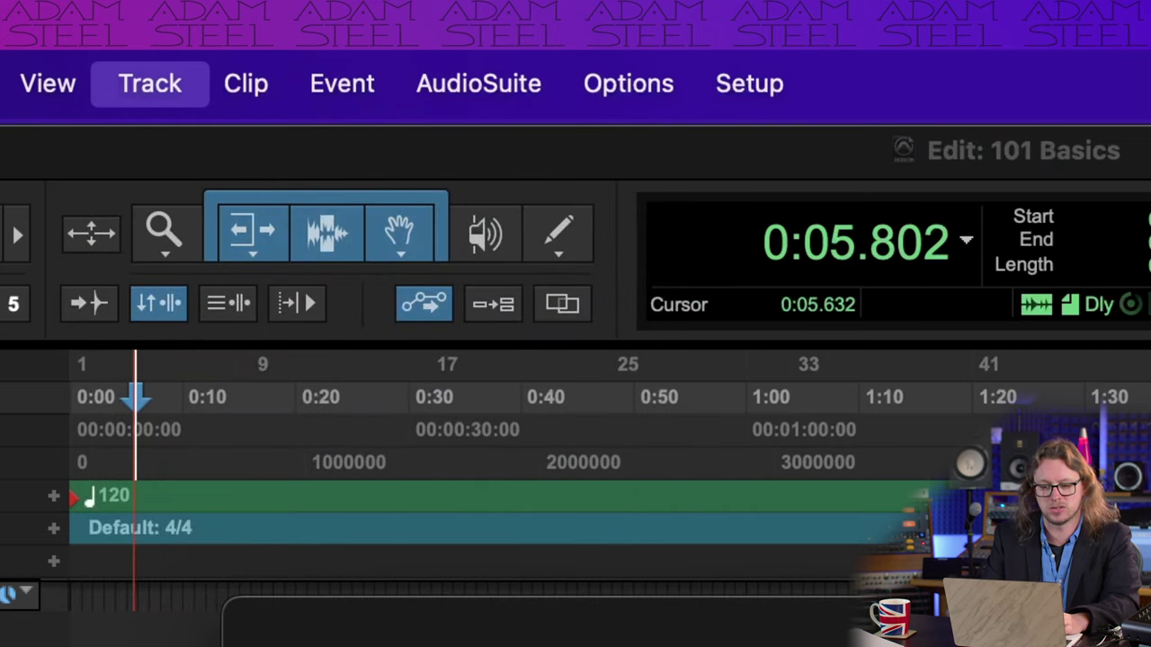
click(407, 245)
click(404, 258)
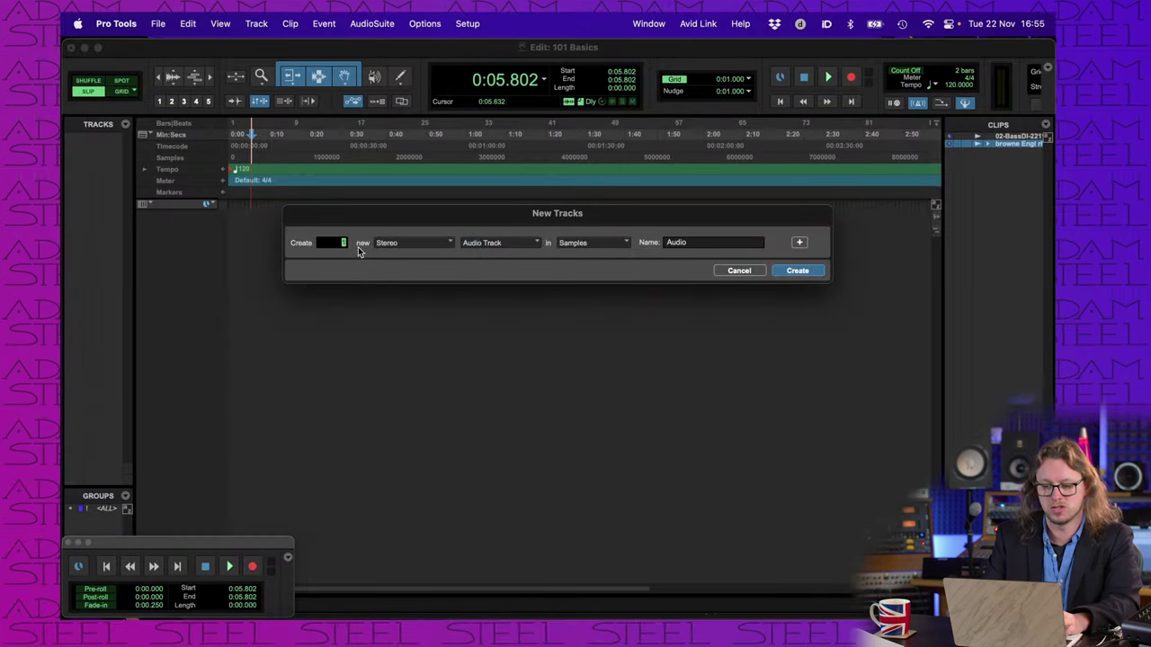
click(512, 247)
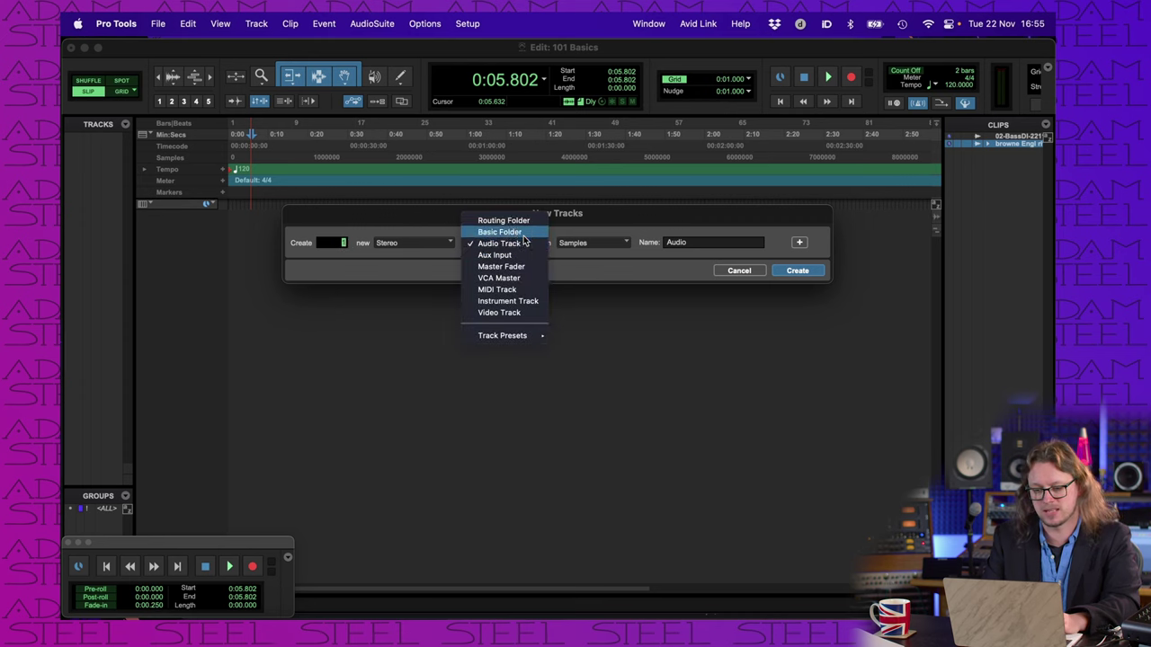
click(348, 247)
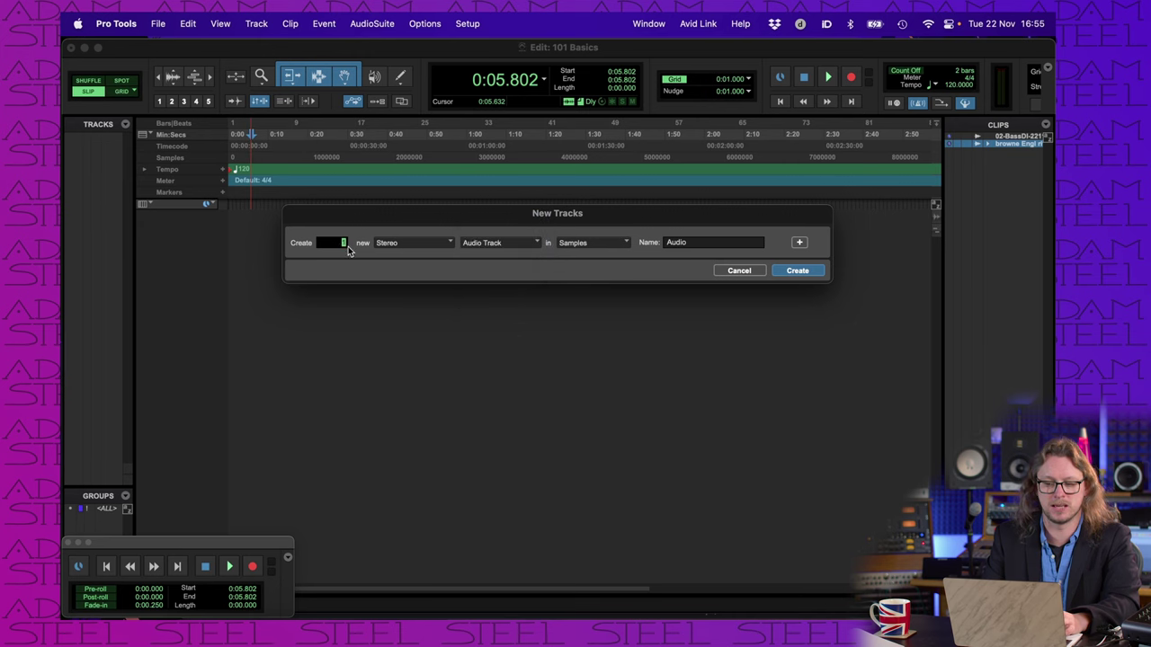
click(405, 245)
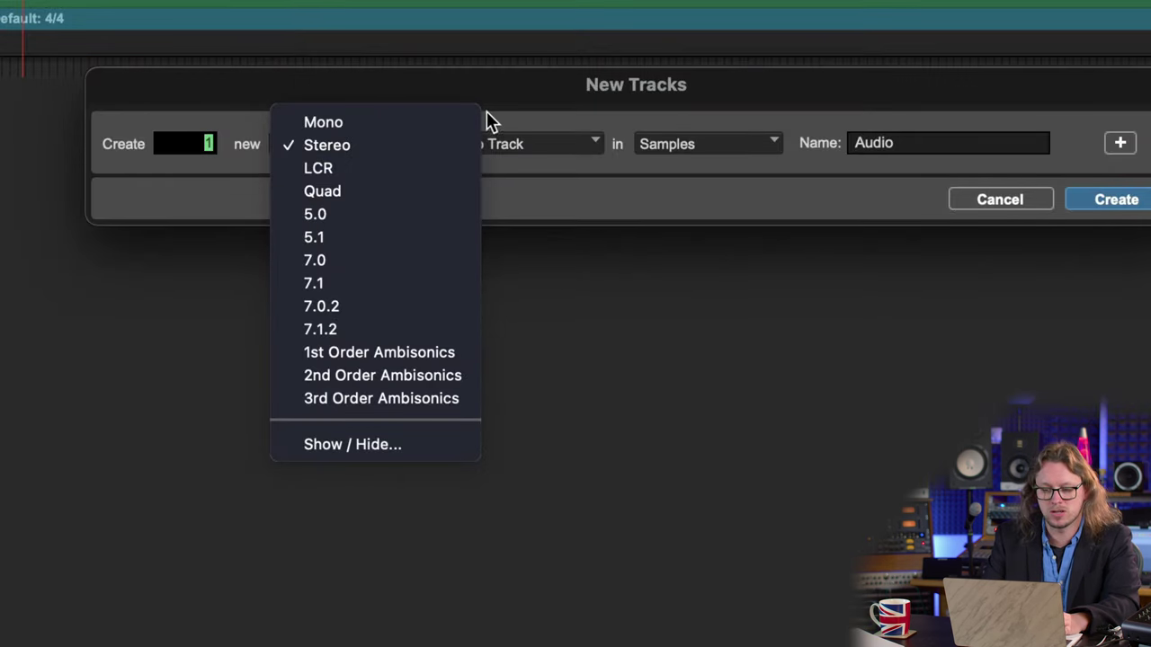
click(547, 160)
click(503, 144)
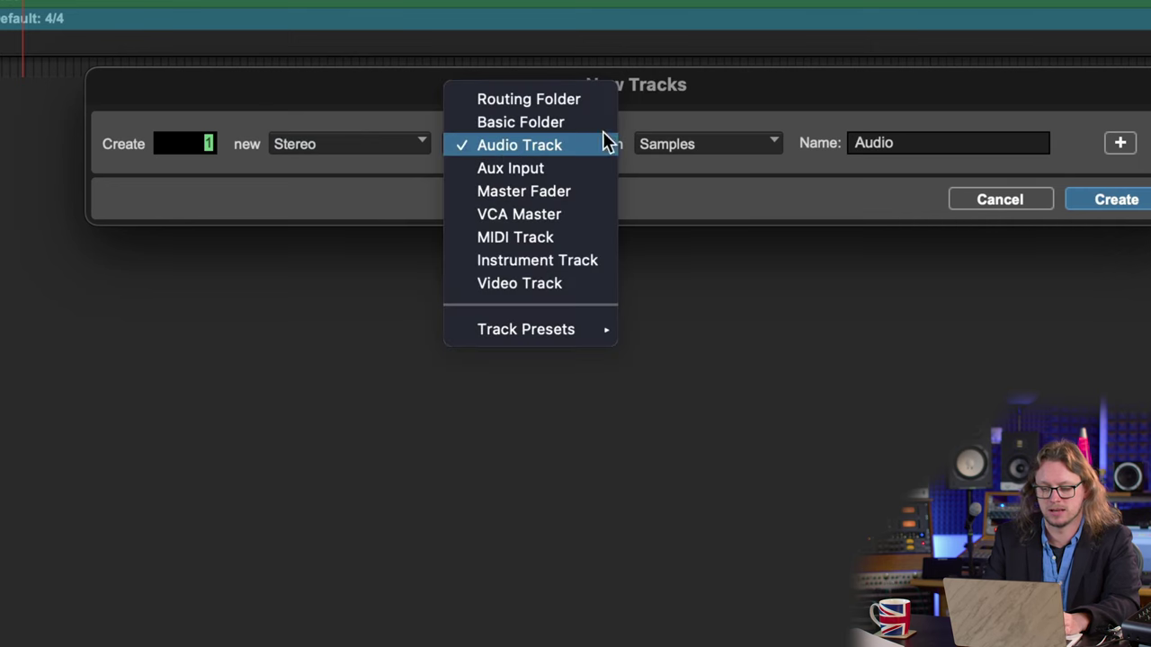
click(752, 148)
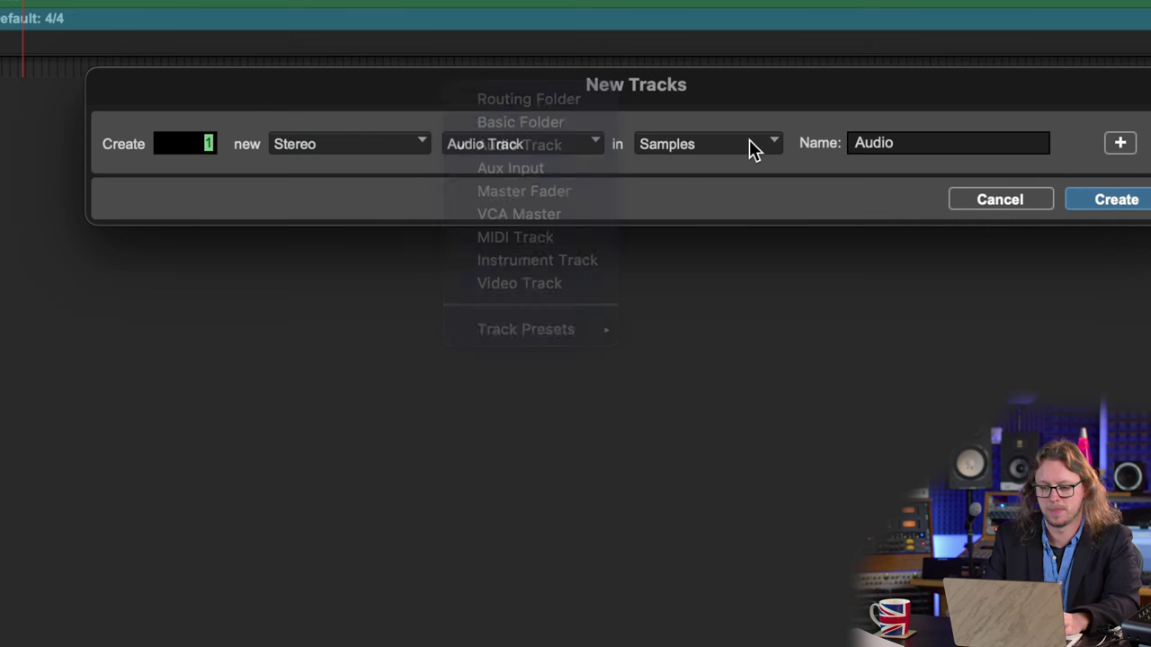
click(754, 148)
click(752, 144)
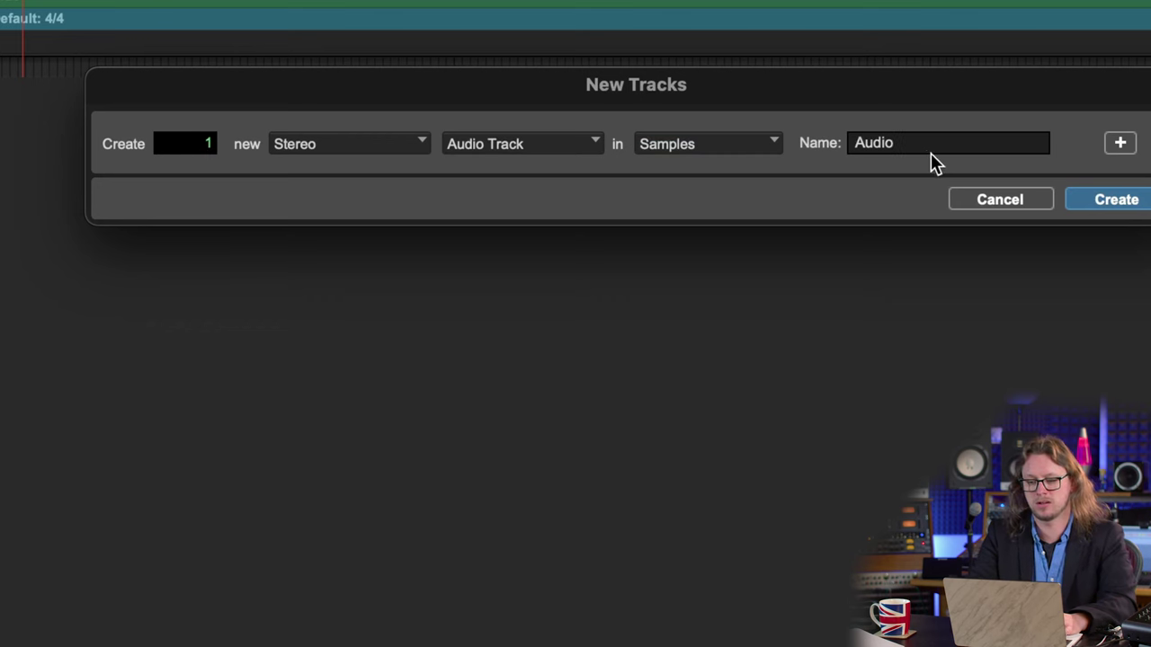
Step: Name the new stereo audio track Track and create it
drag(915, 144, 776, 143)
text(Track)
click(1120, 205)
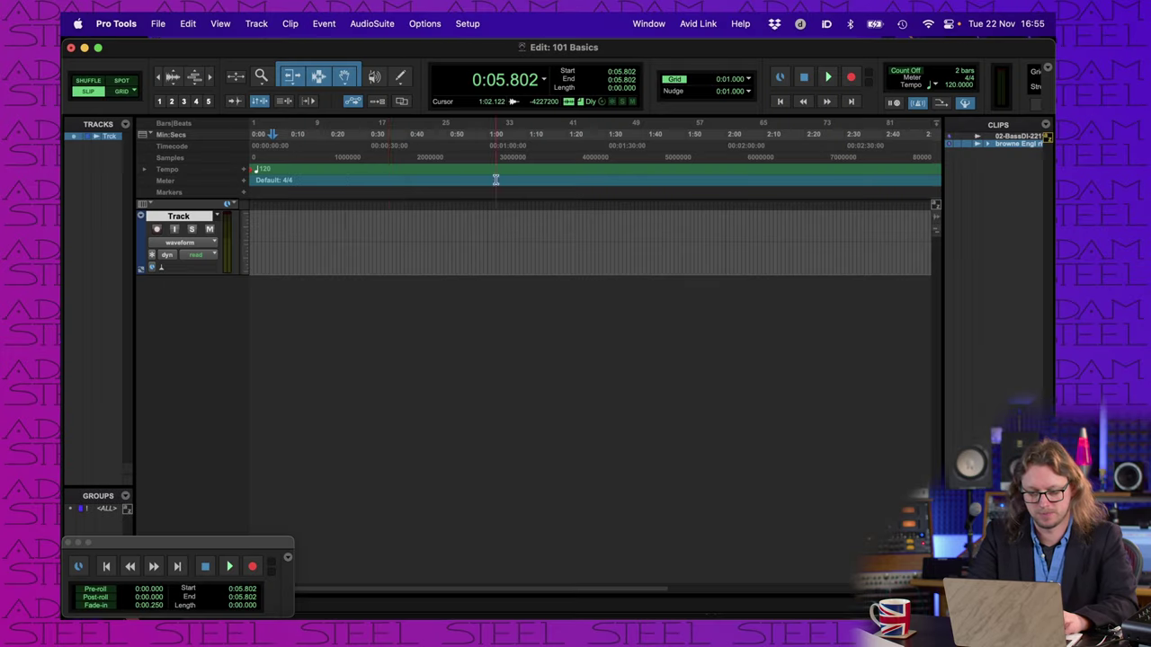
Step: Place the browne Engl riffs - Rougarou no bass clip on Track at about 7 seconds and play it from about 8 seconds
click(988, 145)
drag(1023, 151, 277, 224)
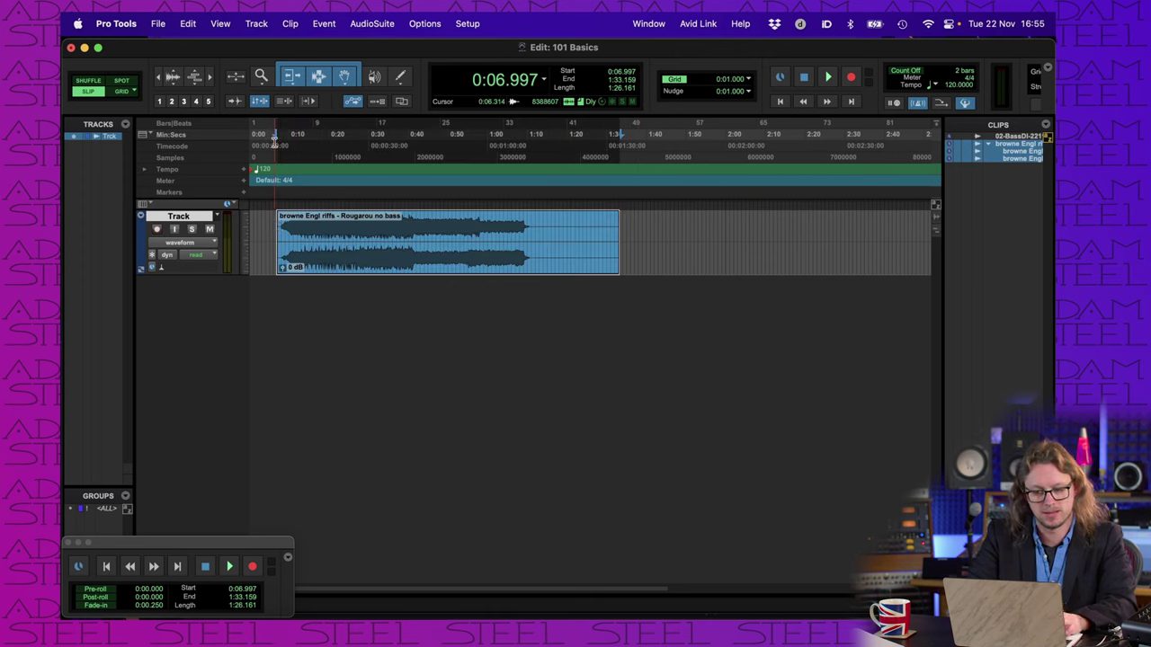
click(279, 134)
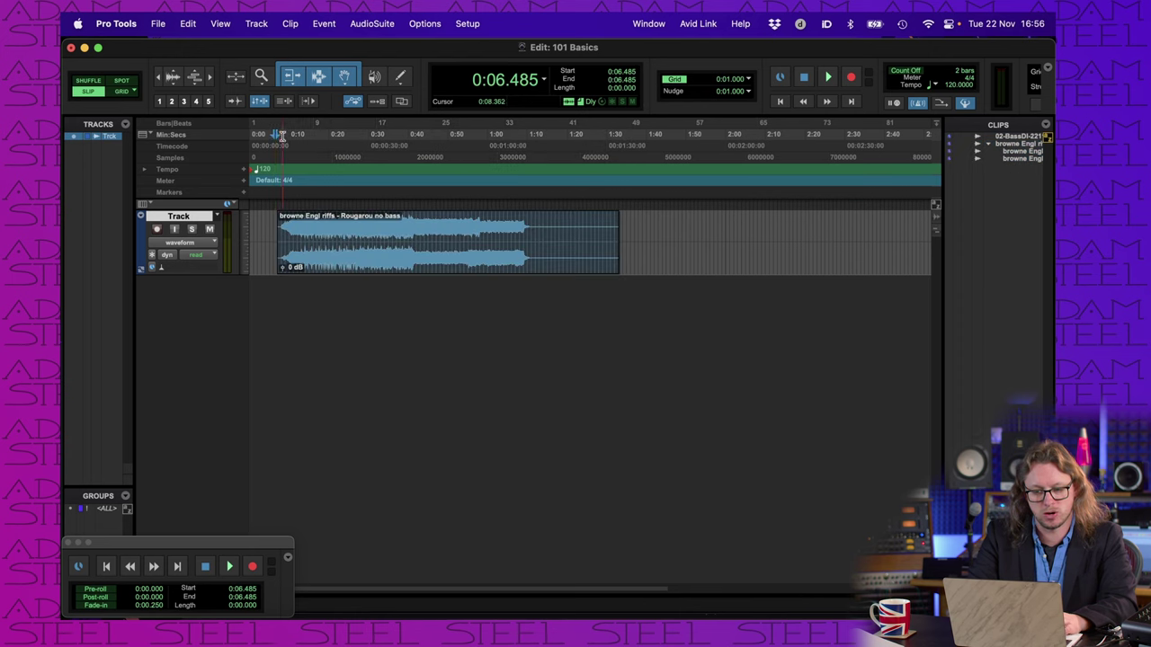
click(279, 133)
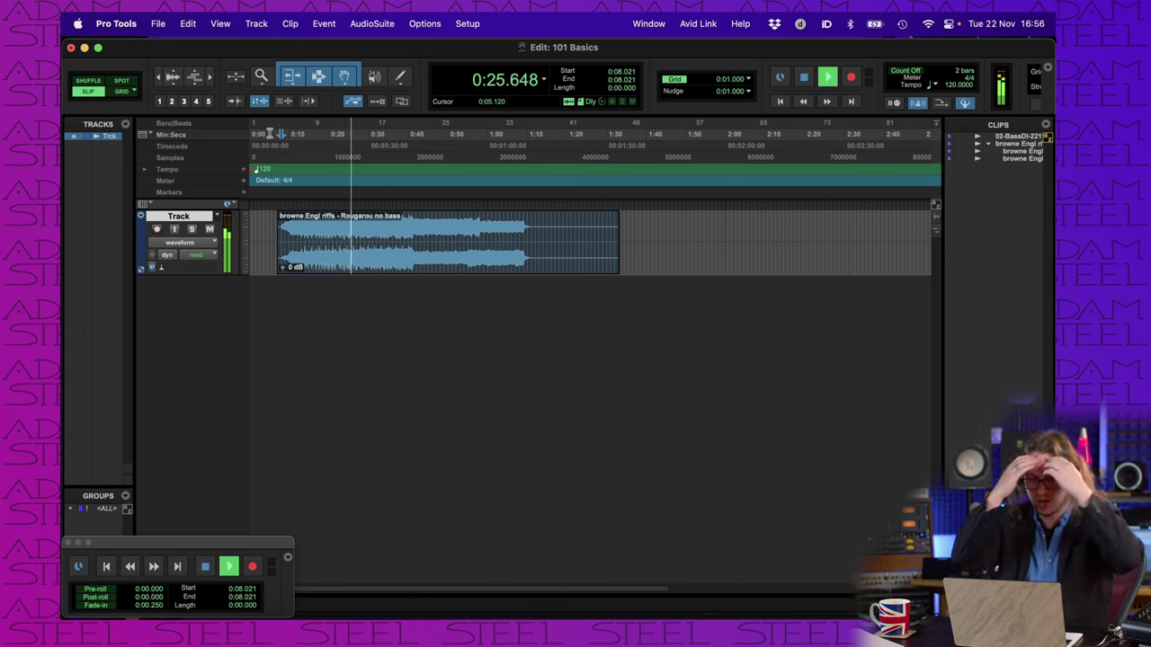
key(space)
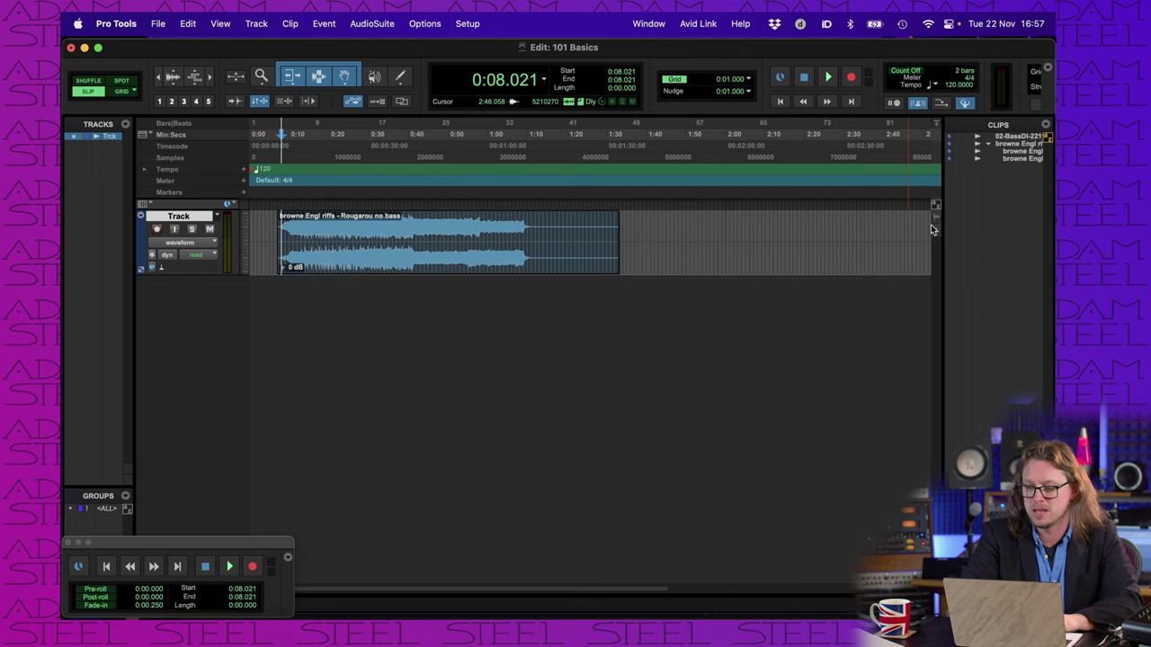
Step: Create one new mono audio track in samples named Bass for the bass DI clip
click(1014, 136)
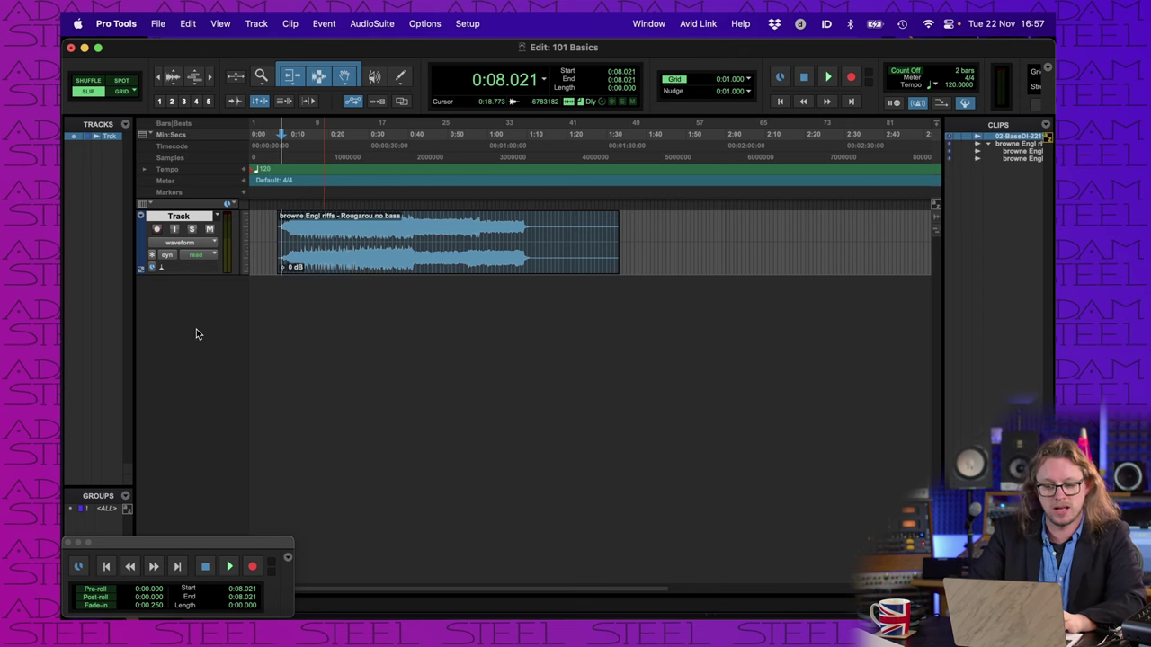
mouse_move(257, 23)
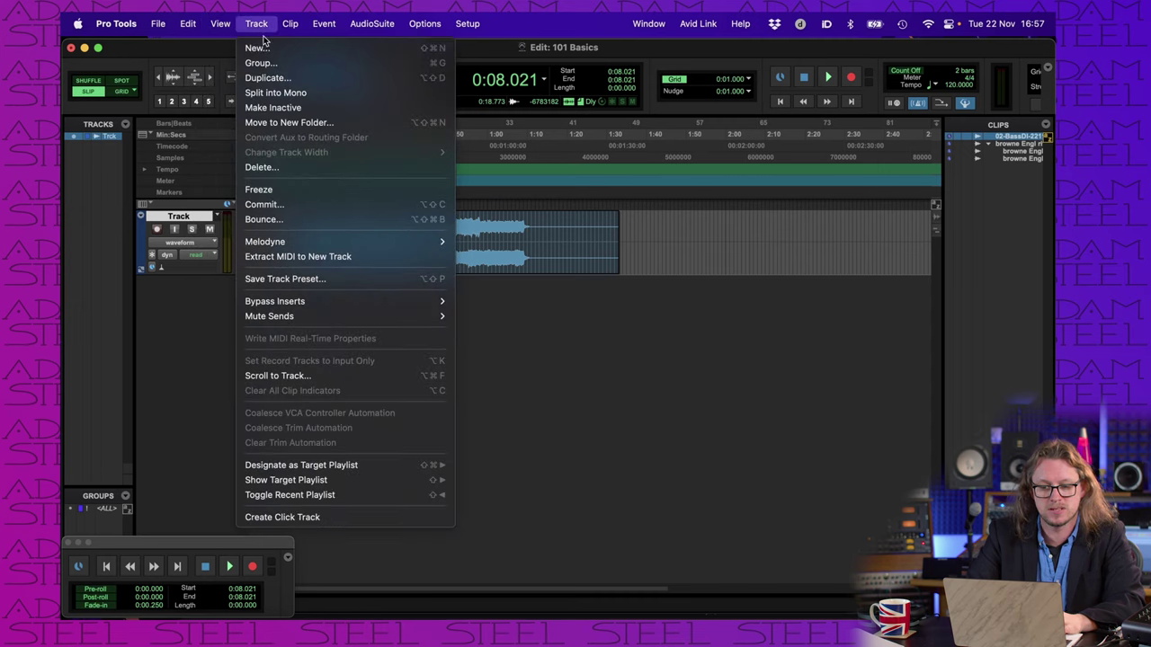
click(259, 46)
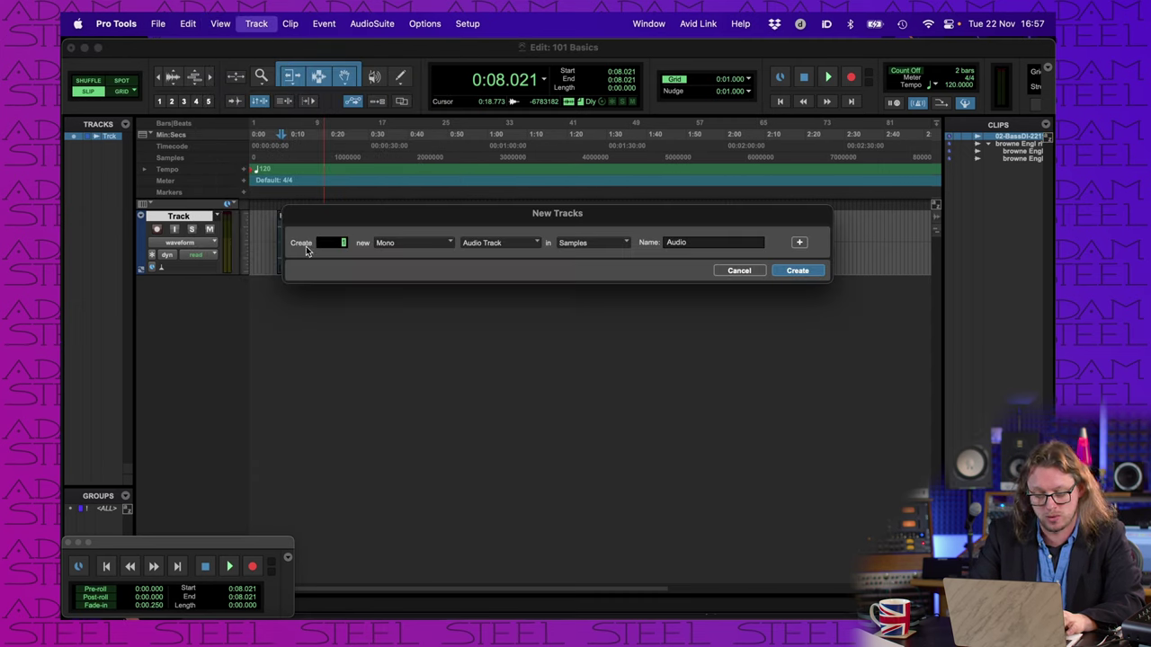
click(689, 244)
text(b)
key(BackSpace)
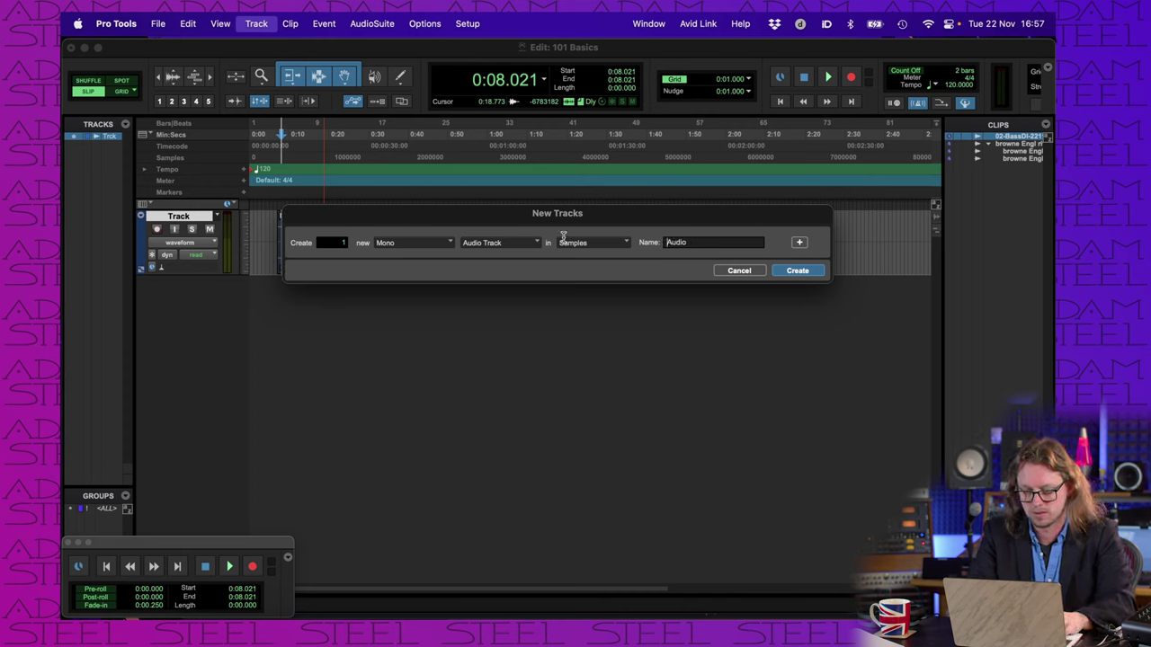
double_click(684, 242)
text(Bass)
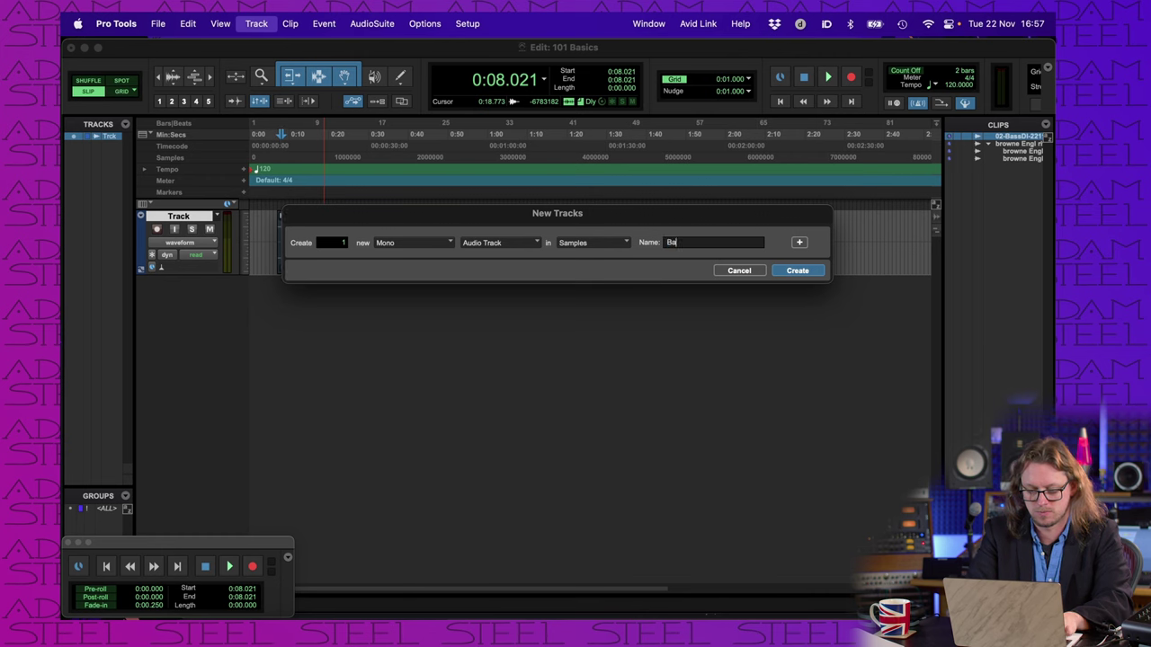
click(800, 270)
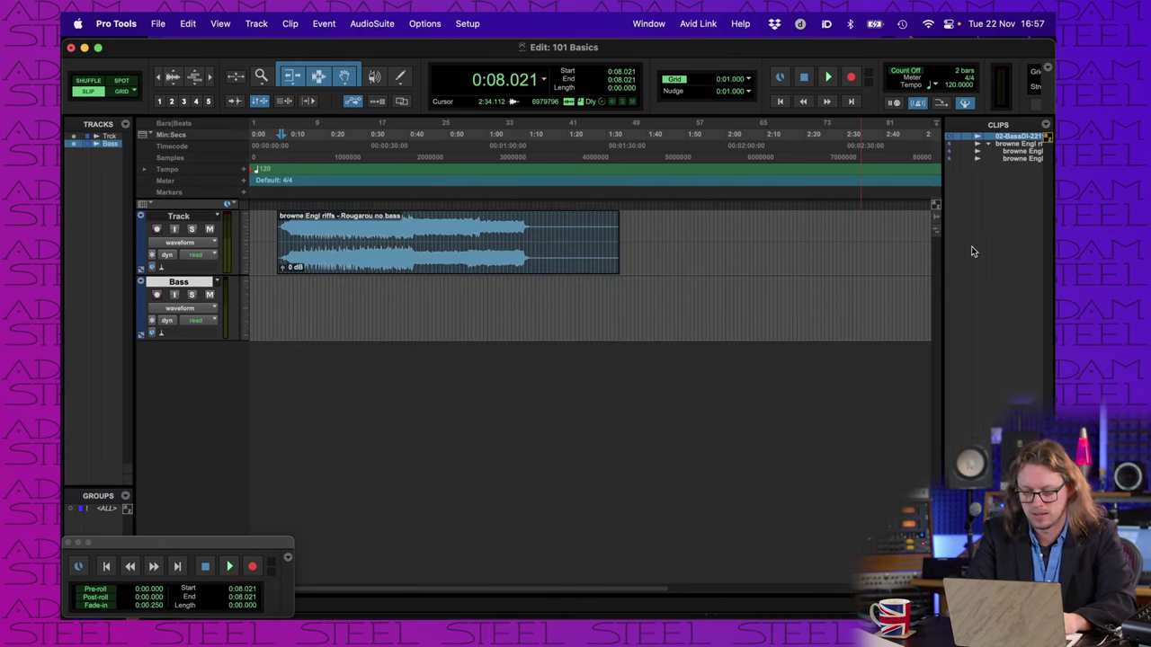
Step: Place the 02-BassDI-221108_1140 clip on the Bass track past the end of the riffs clip, and play it from about 1:46
drag(1009, 136, 658, 307)
click(673, 141)
key(space)
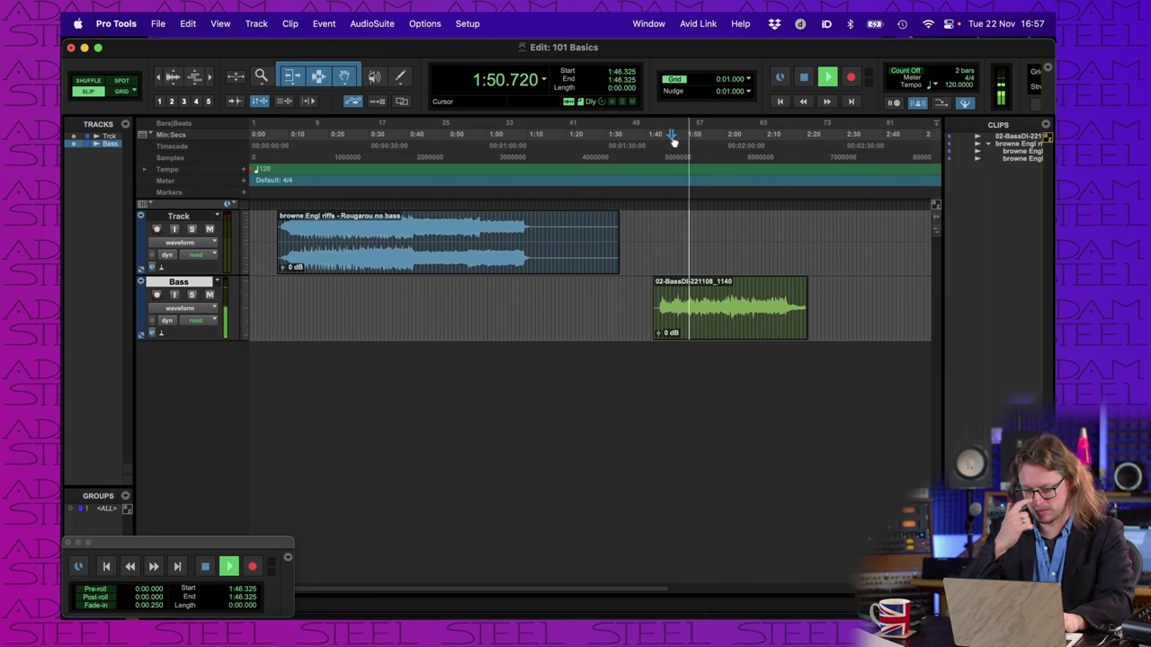
key(space)
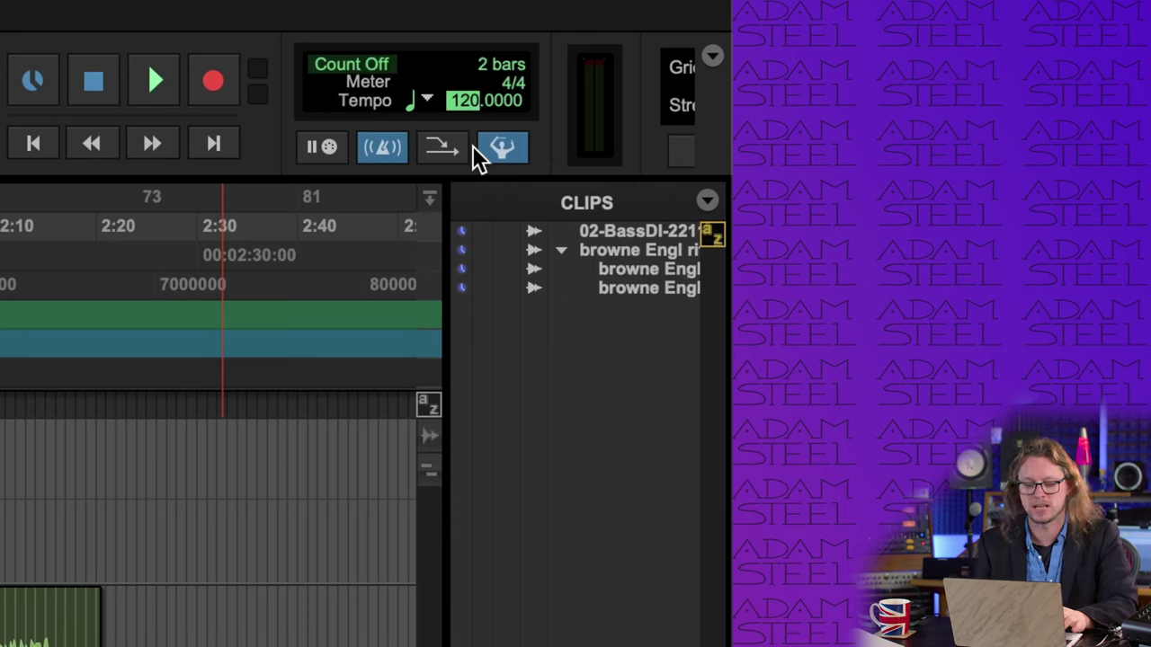
Step: Set the session tempo to 140 BPM
text(140)
key(Return)
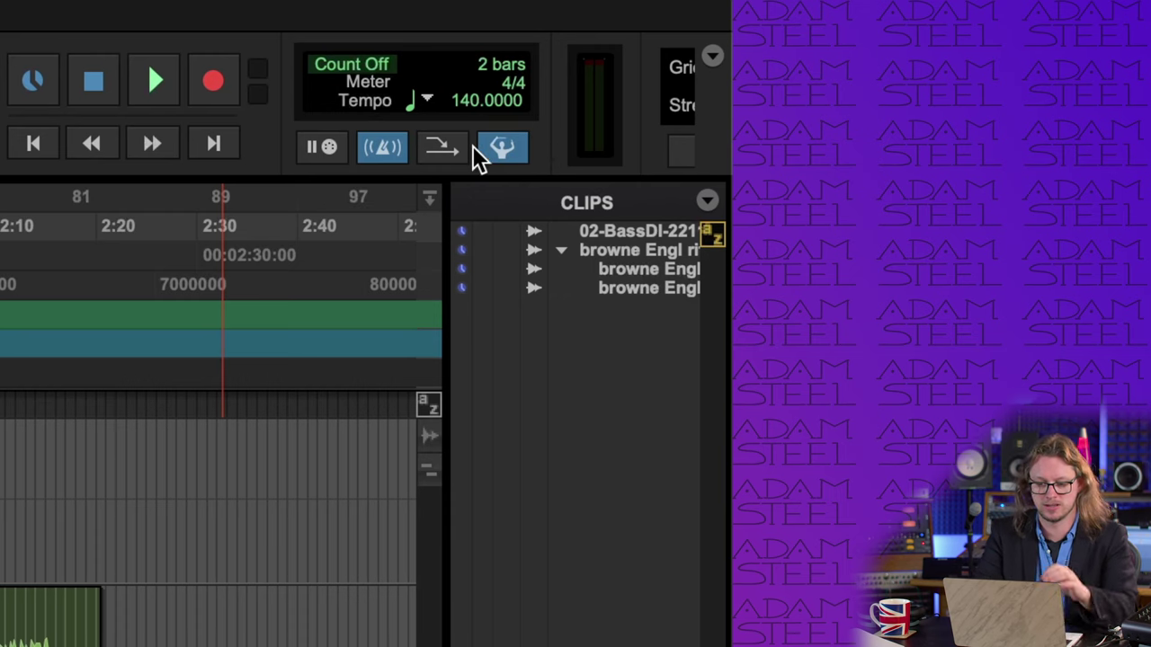
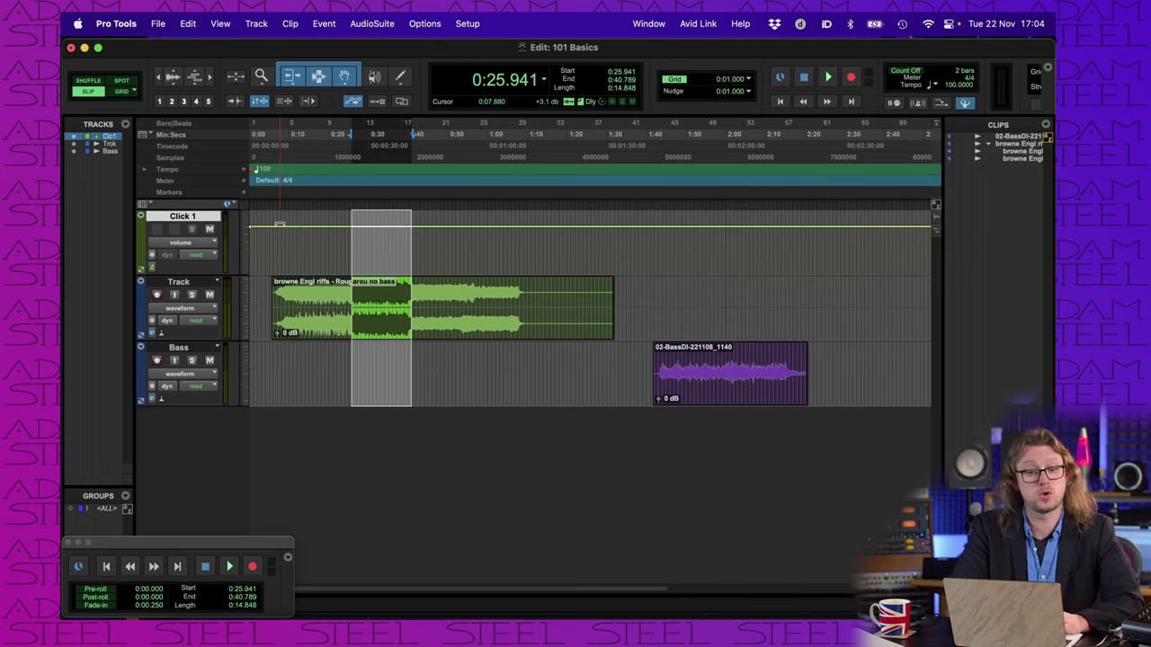
Step: Clear the time selection by placing the edit cursor within the selected range on the Click 1 track
click(384, 256)
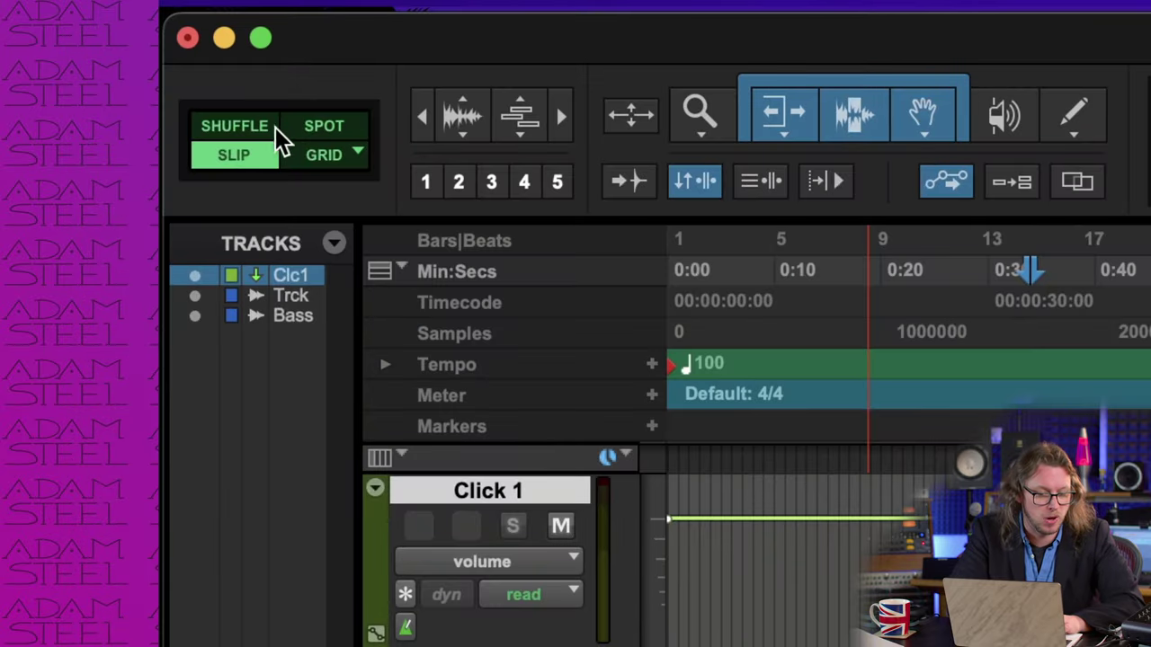
Step: Try Spot mode, return to Slip mode and make a free, unsnapped time selection on the timeline
click(313, 133)
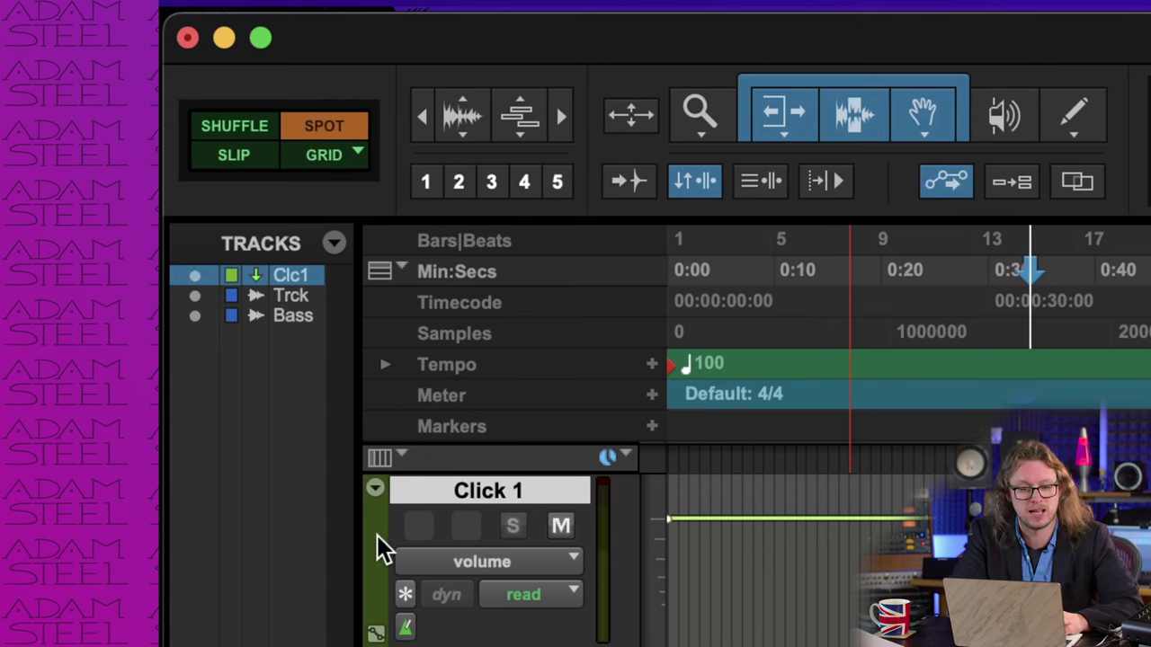
click(209, 155)
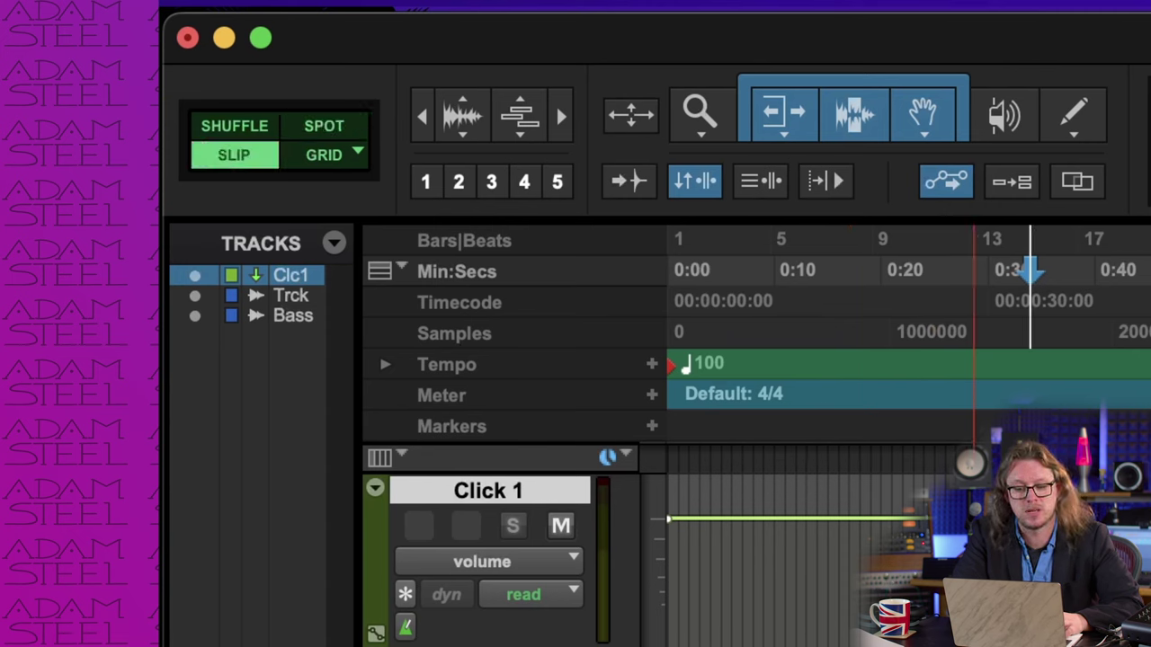
drag(973, 629, 1150, 630)
click(972, 629)
click(972, 630)
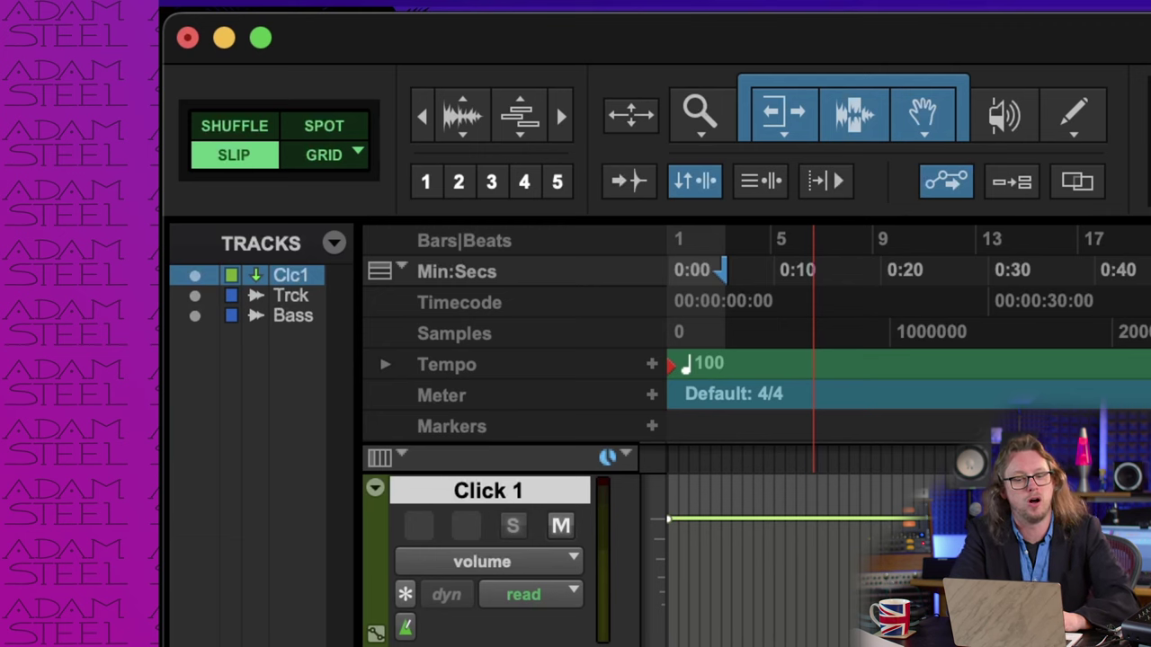
Step: Switch to Grid mode and select the riffs clip on the Track track from 0:42 to 0:52
click(323, 155)
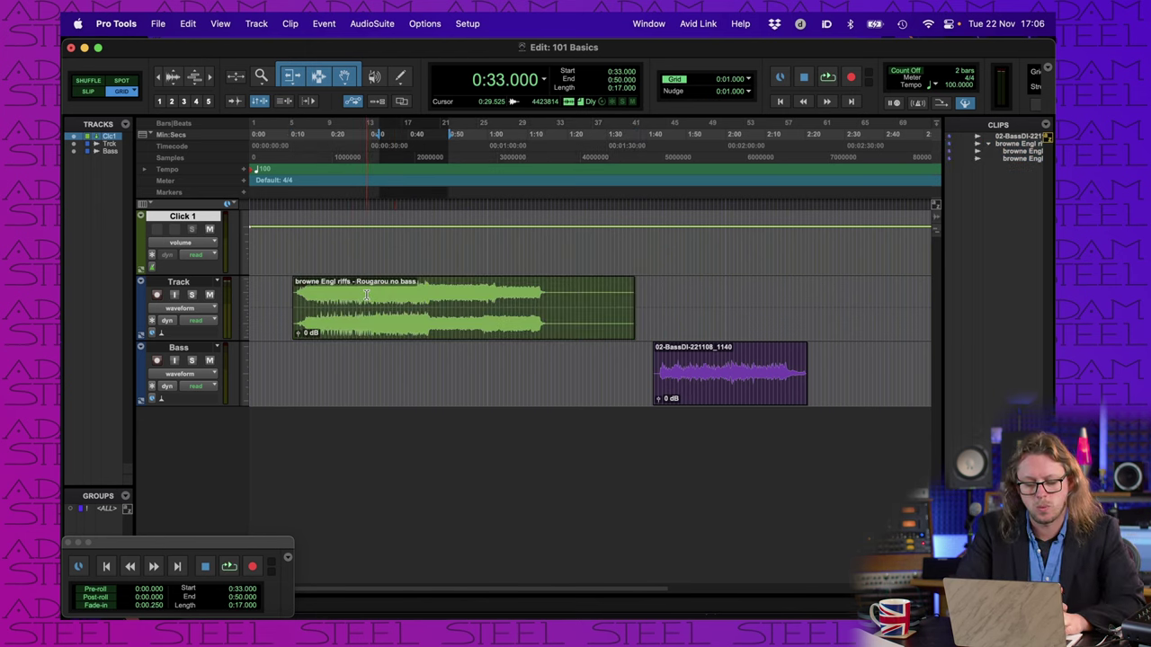
click(368, 297)
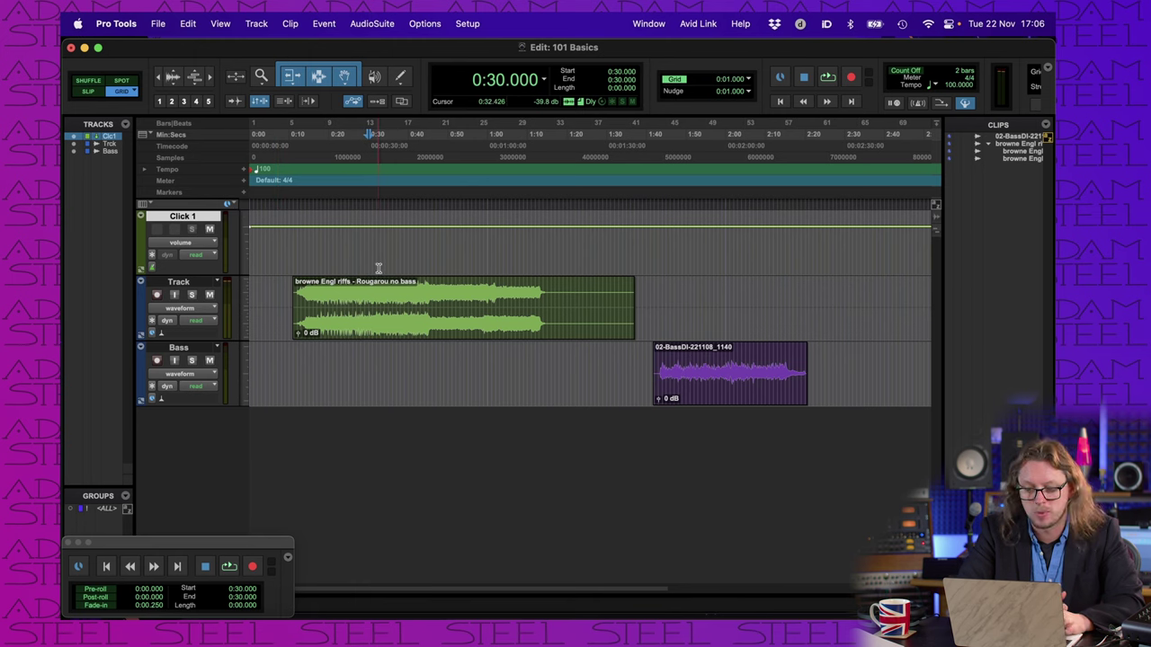
drag(416, 289, 457, 302)
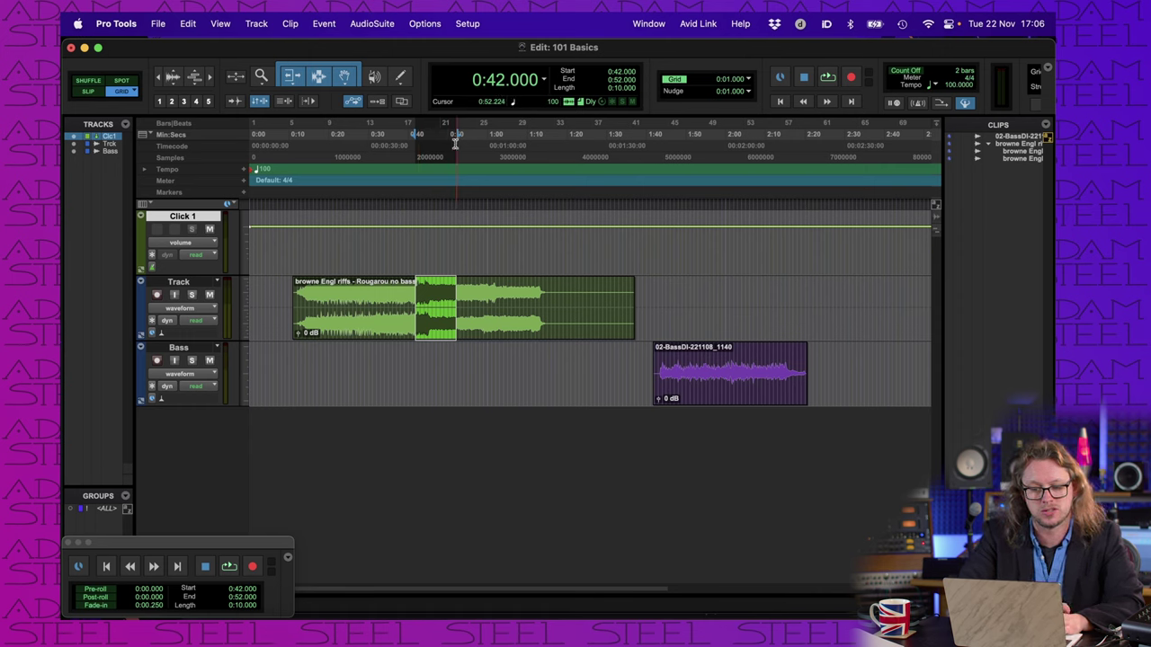
Step: Play the selected range with Loop Playback on, stop, and turn Loop Playback off
click(431, 24)
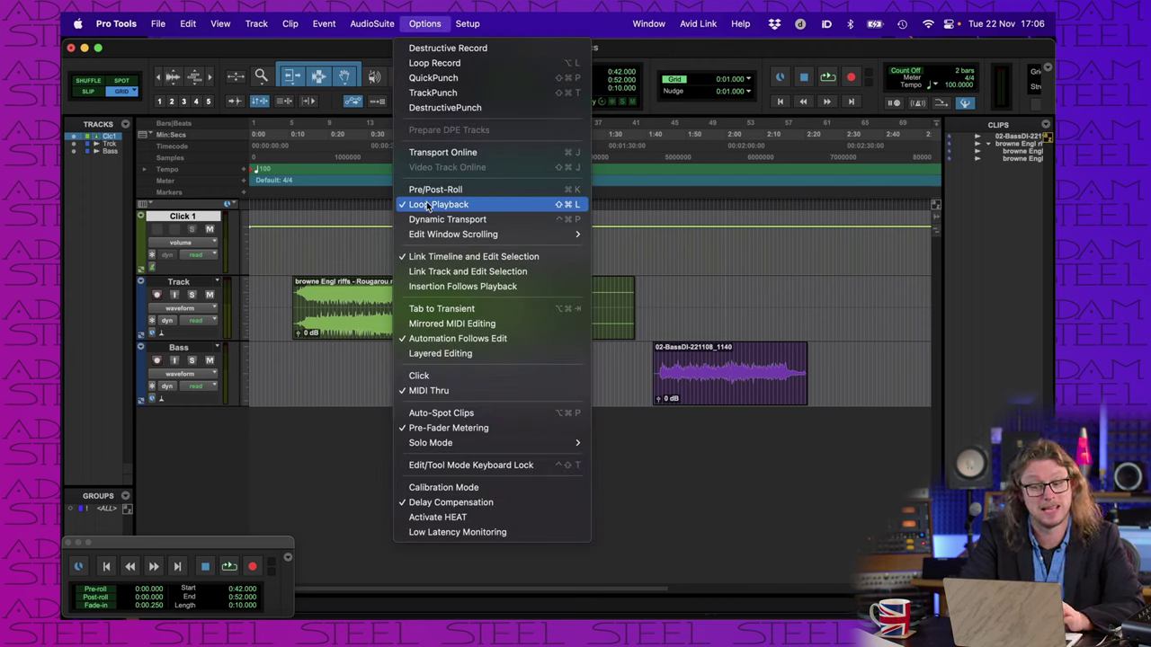
click(439, 26)
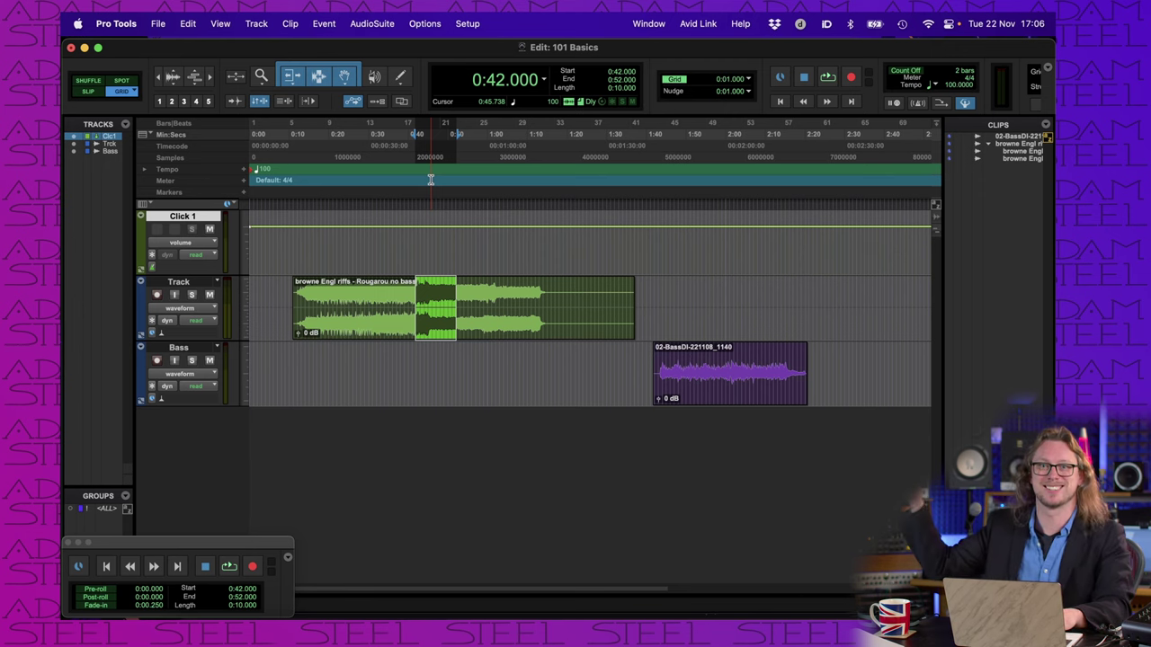
key(space)
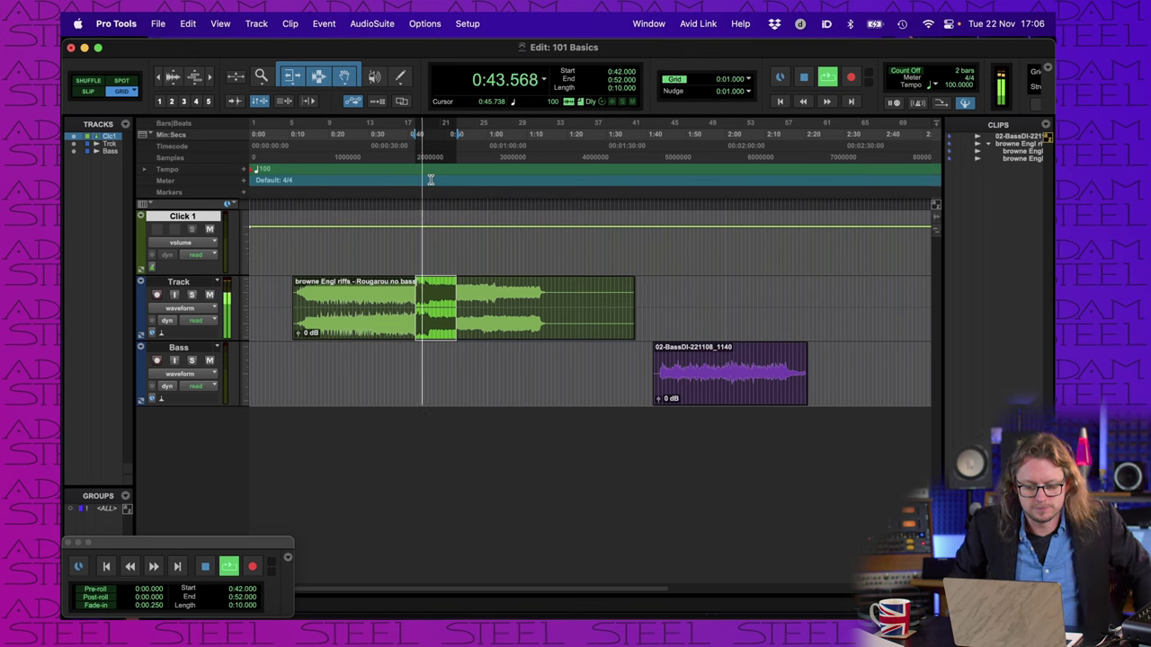
key(space)
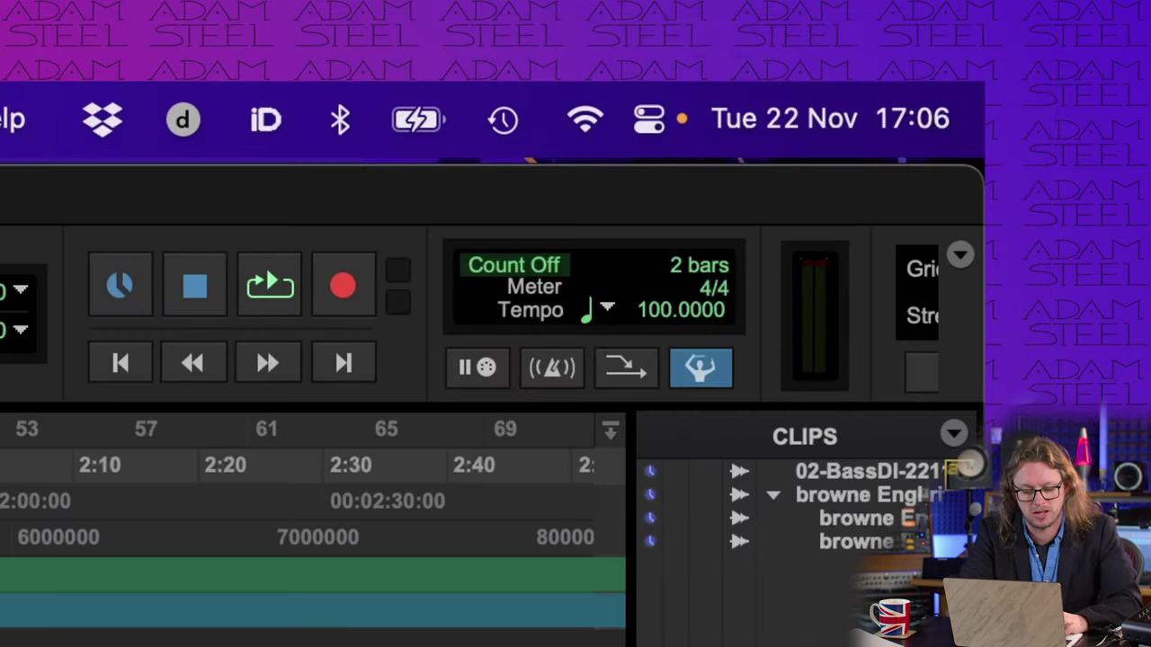
key(super+shift+l)
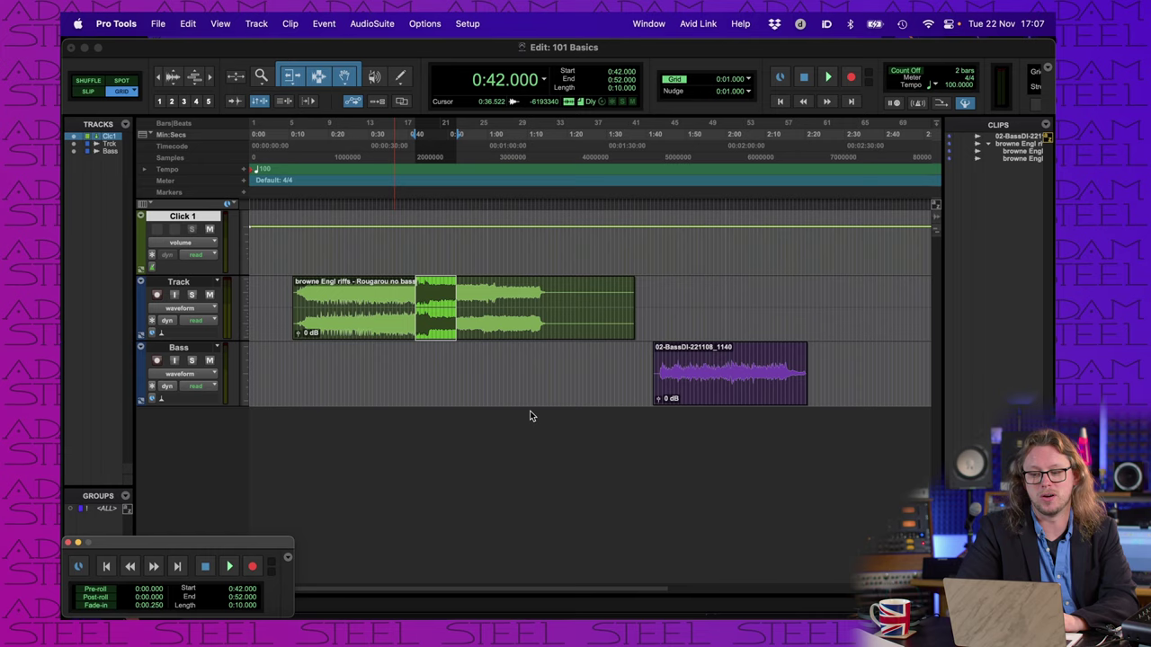
Step: Place the edit cursor at 2:27 past the bass clip and create one new mono audio track in samples named Vocal
key(super+bracketleft)
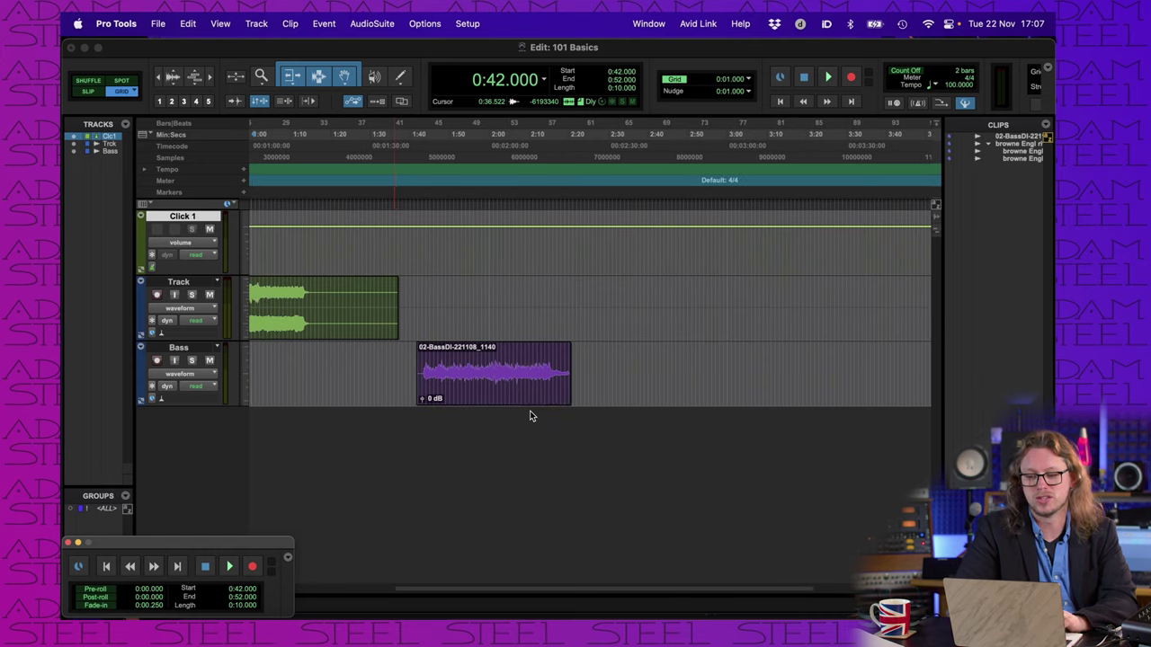
click(596, 387)
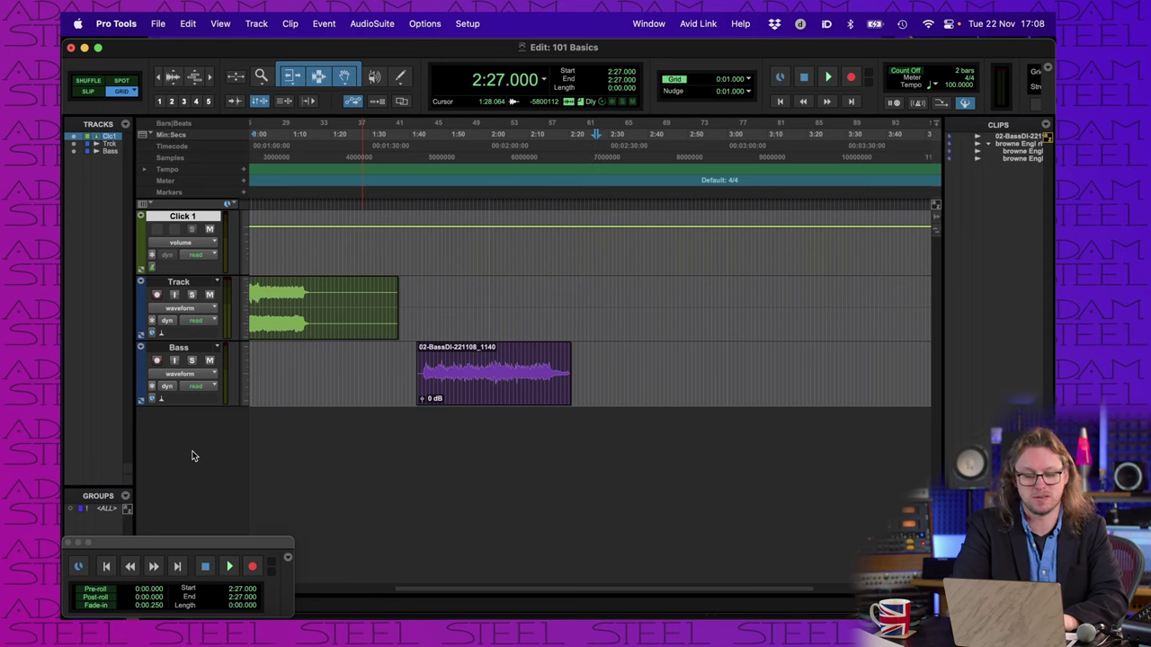
click(256, 23)
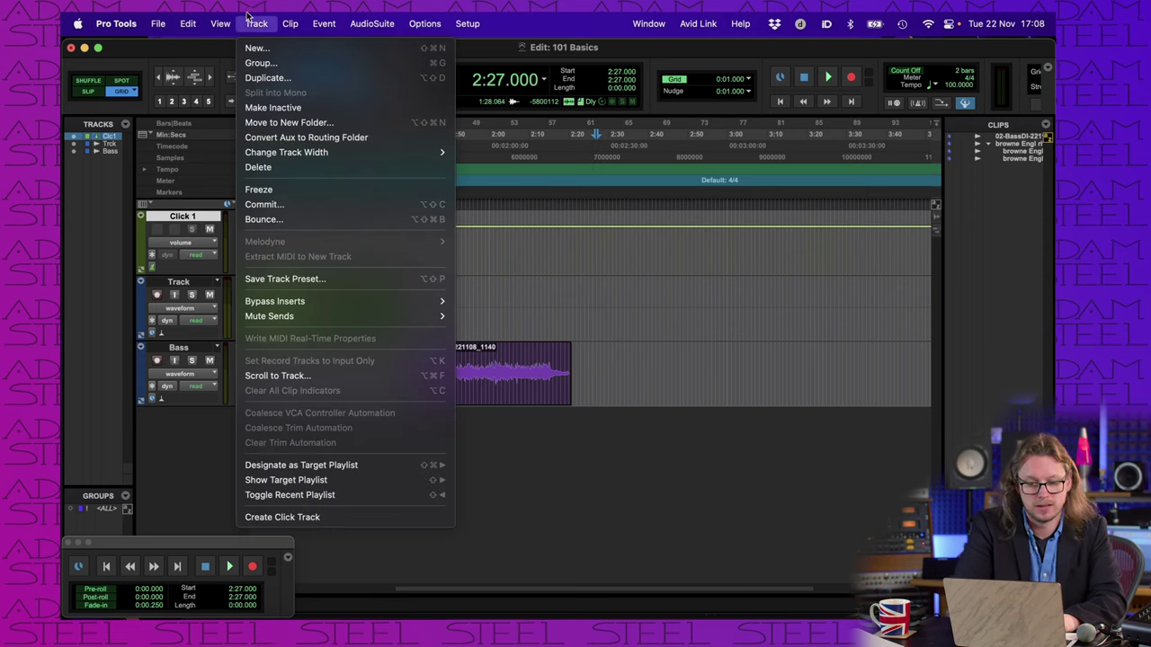
click(261, 49)
click(705, 238)
key(BackSpace)
key(BackSpace)
key(BackSpace)
key(BackSpace)
key(BackSpace)
text(Voca)
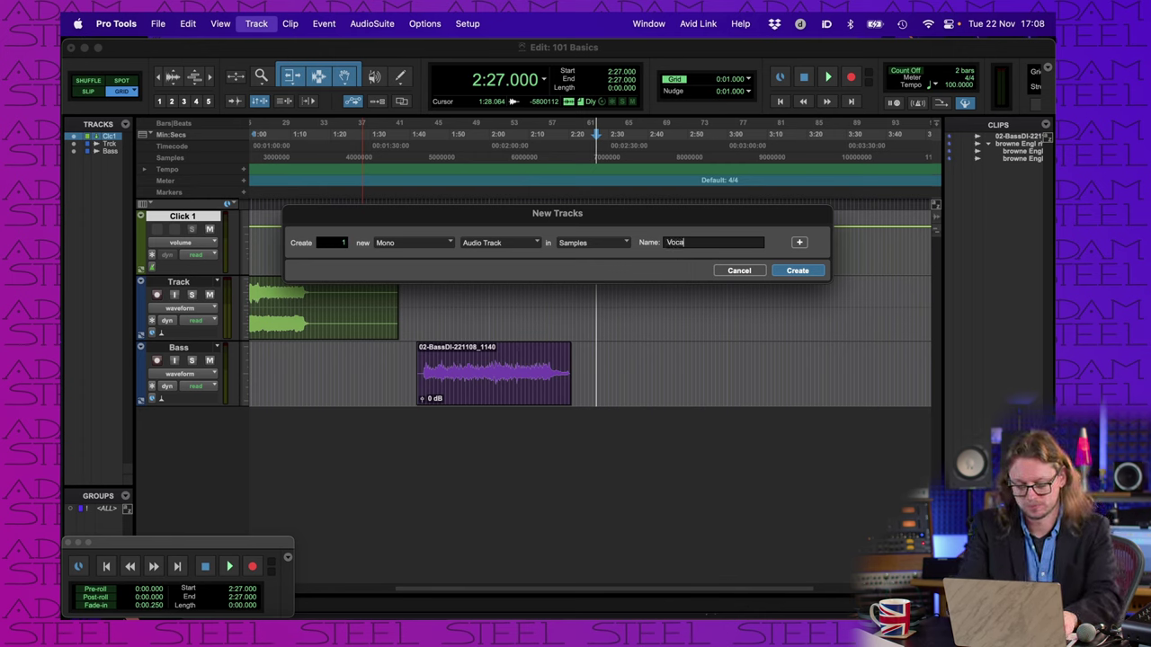
text(l)
key(Return)
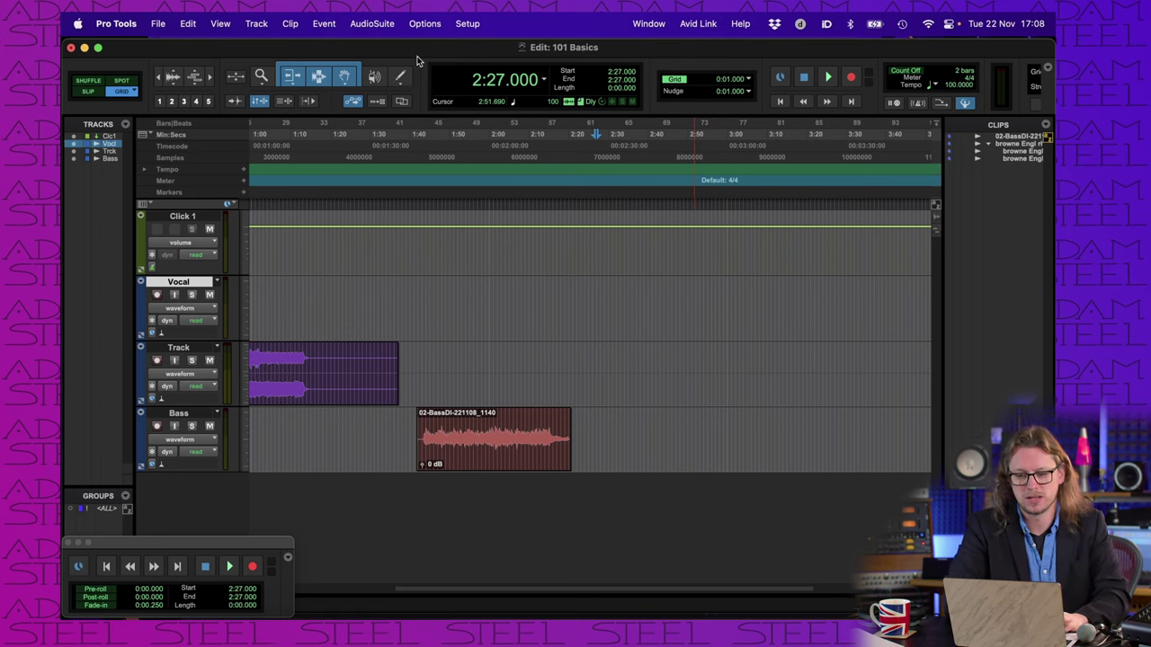
Step: Bring up the Mix window and widen it so that the channel strips of all four tracks fit
click(651, 24)
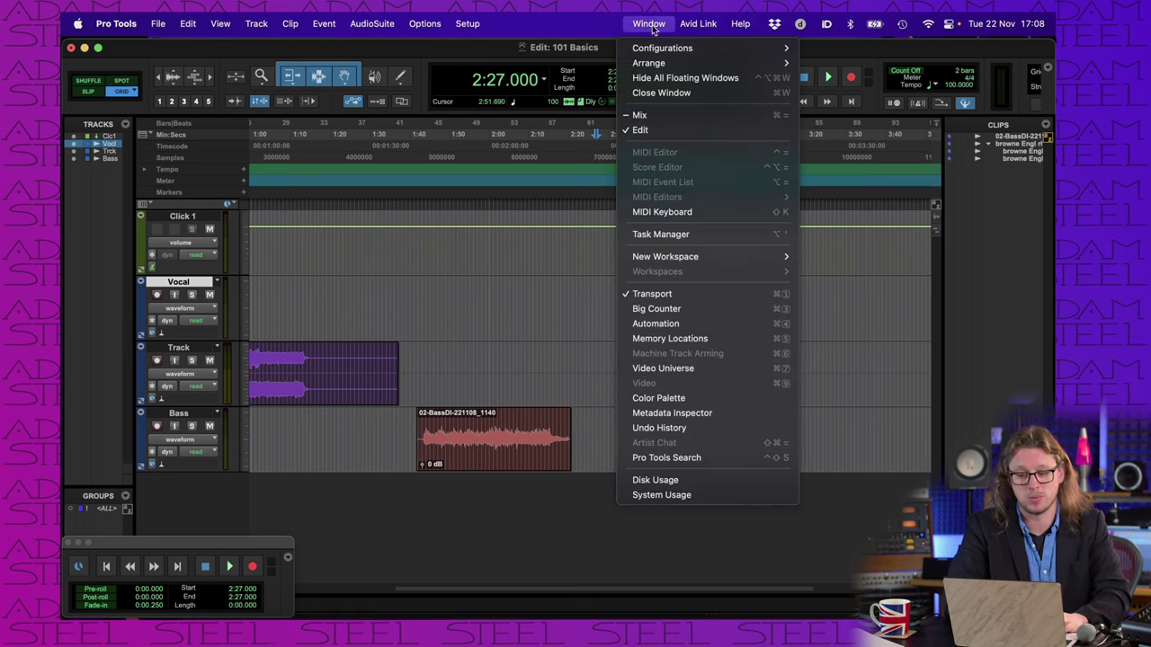
click(640, 115)
click(651, 25)
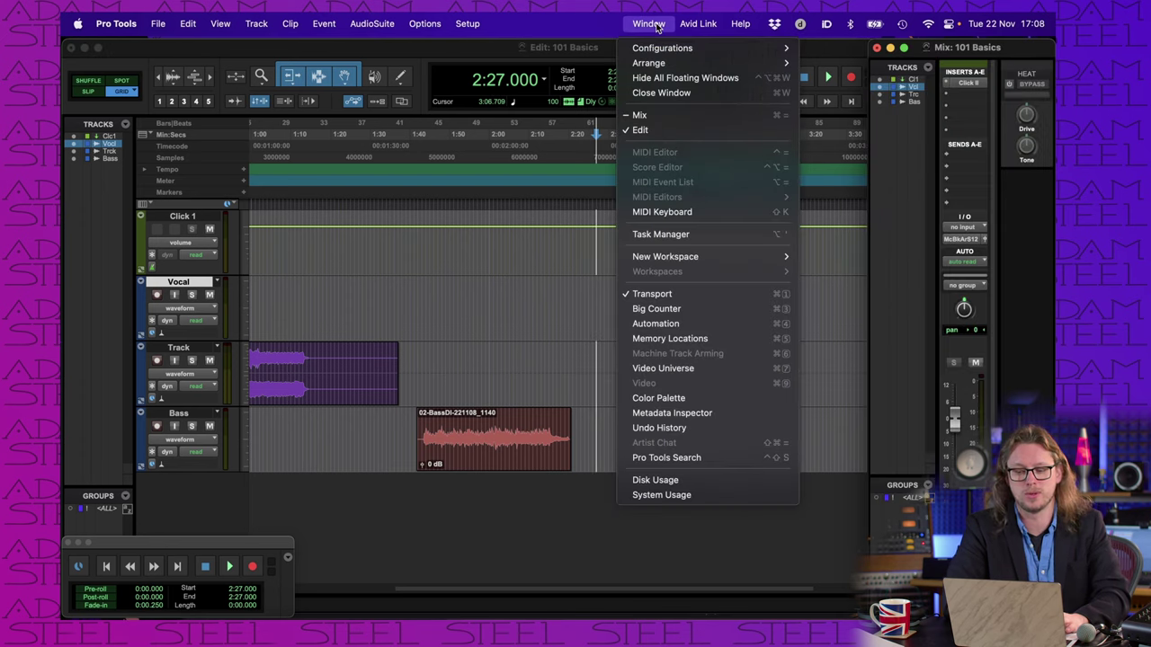
click(676, 109)
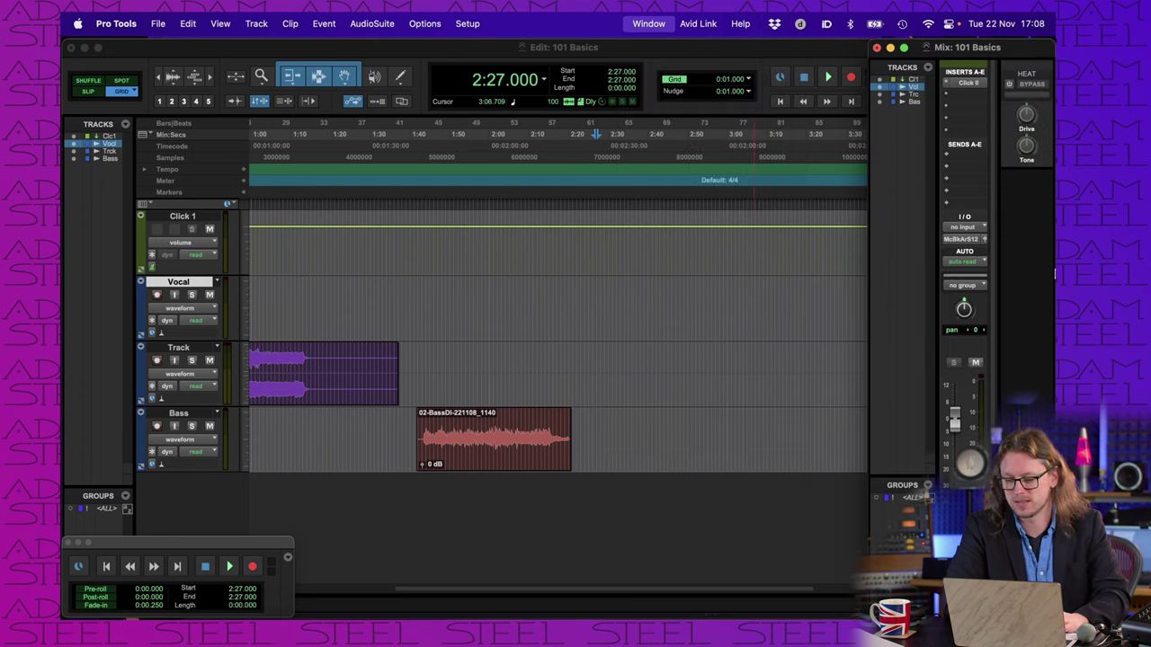
drag(867, 235, 313, 245)
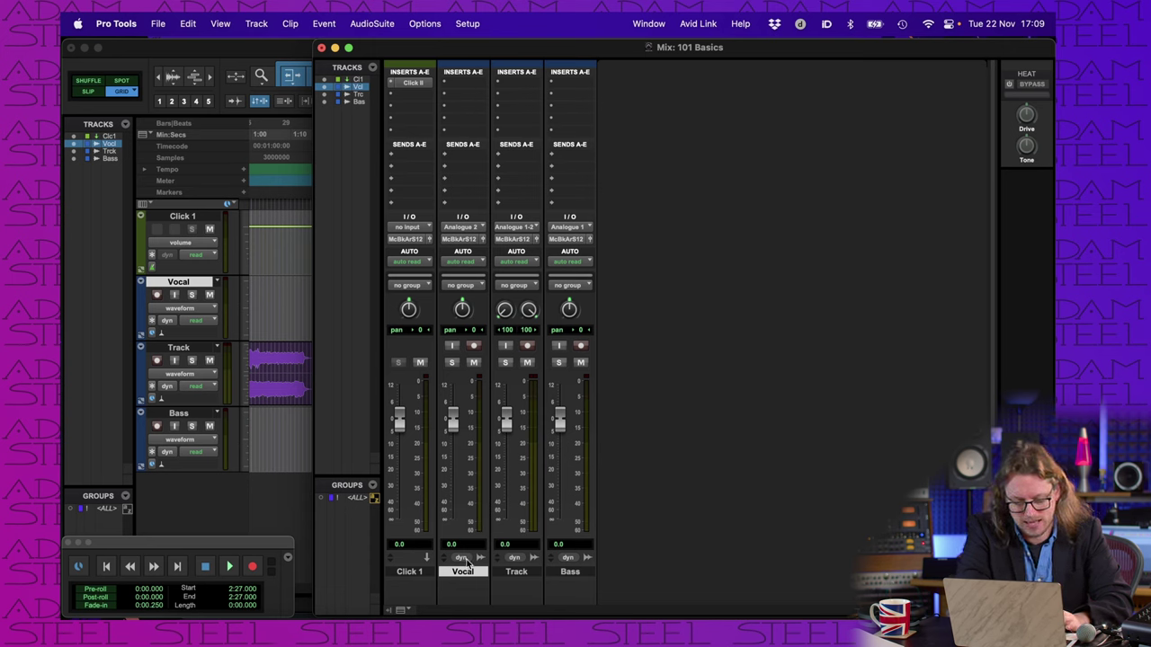
Step: Set the Vocal track's input to Analogue 1 (Mono) and return to the Edit window
click(465, 232)
mouse_move(476, 228)
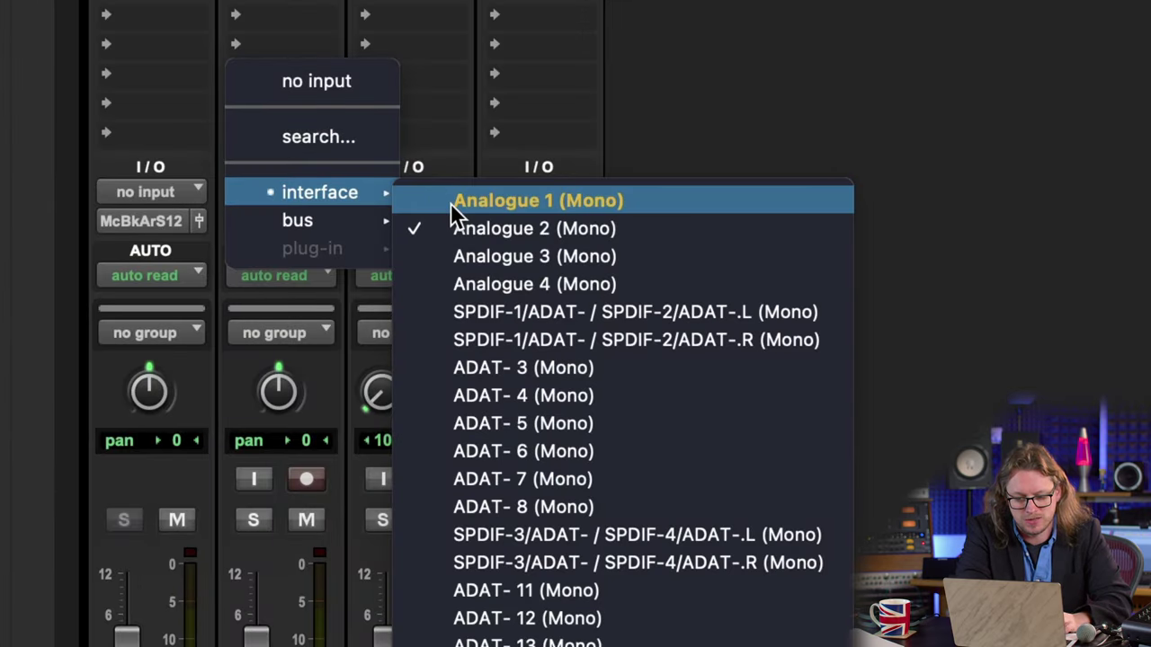
click(451, 202)
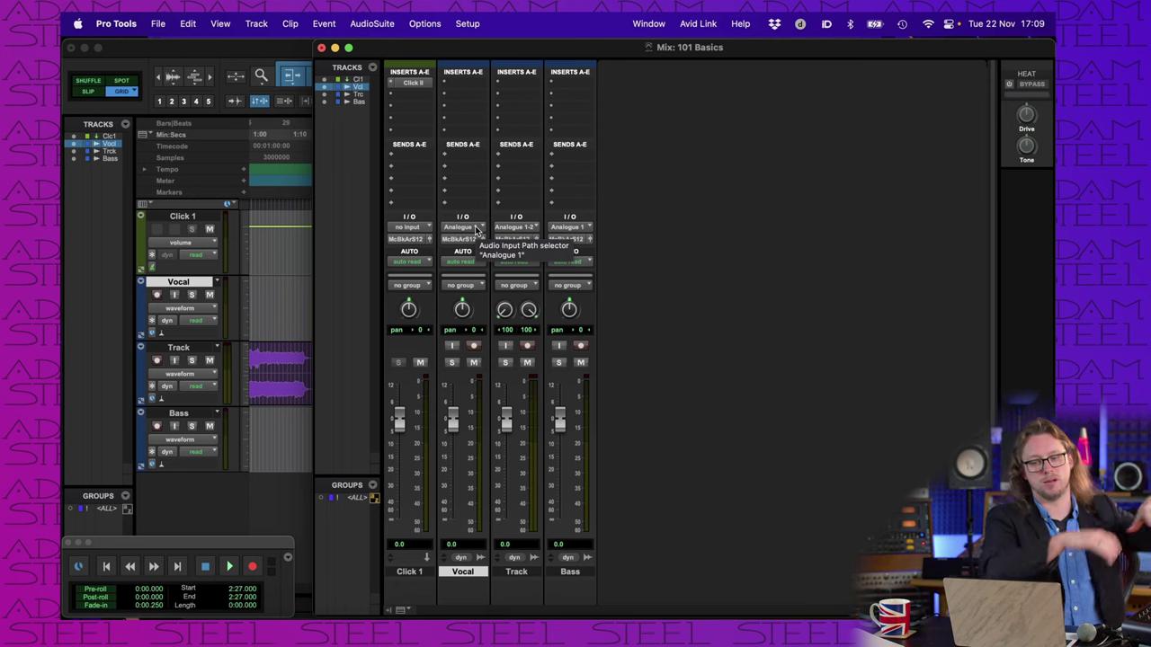
click(476, 230)
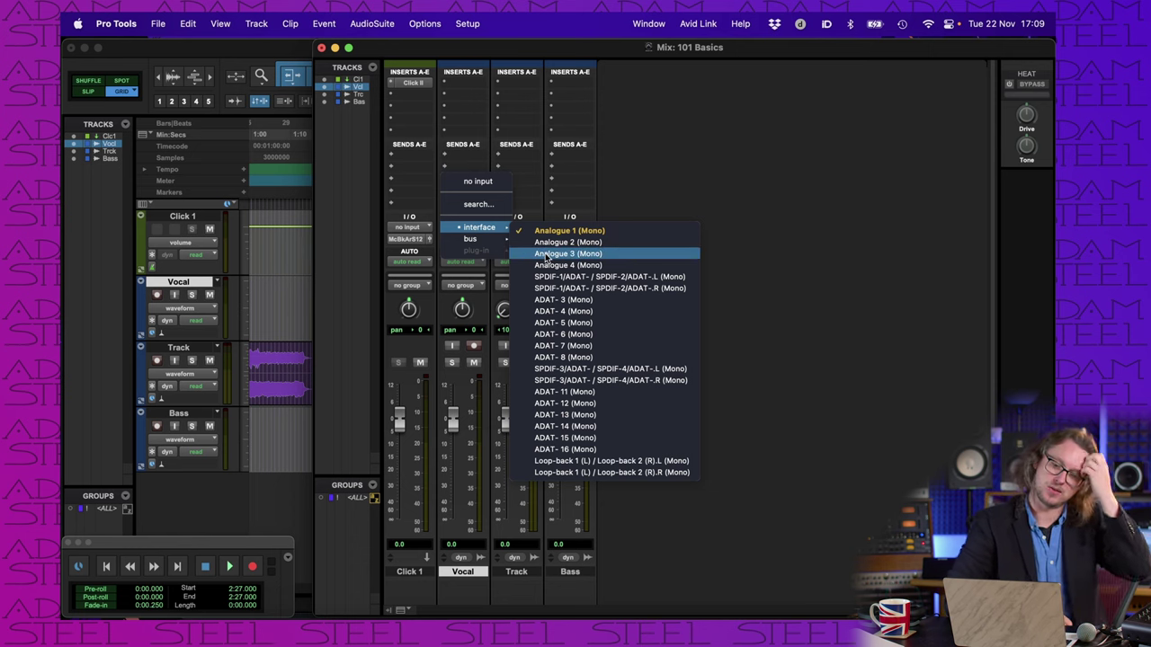
click(731, 138)
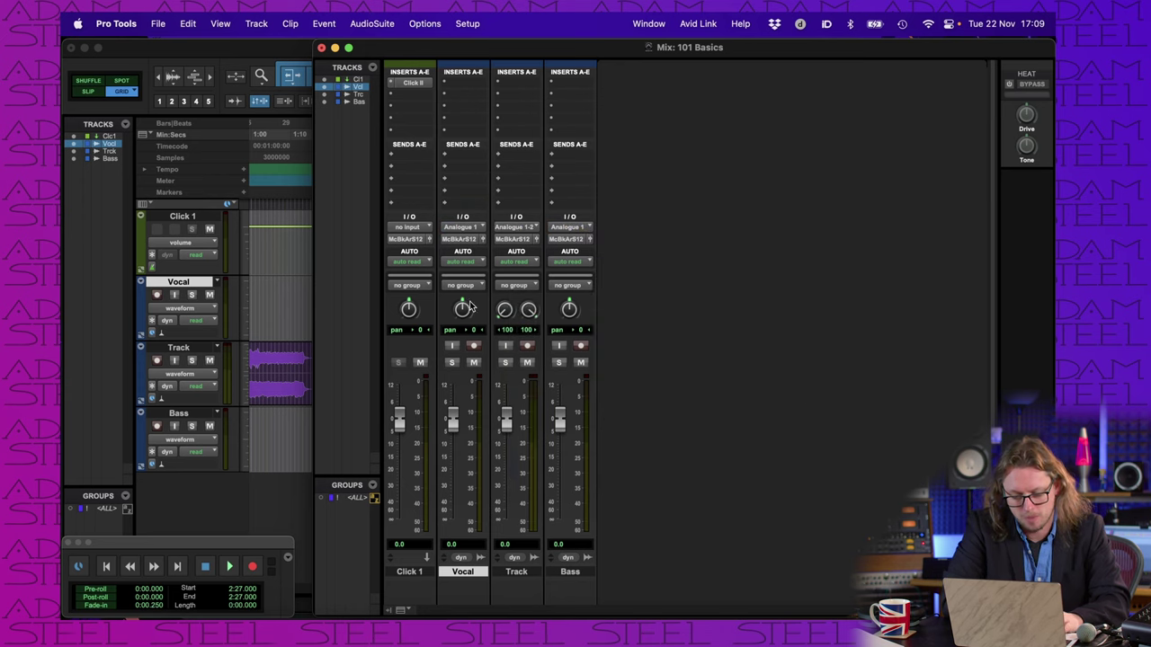
click(283, 52)
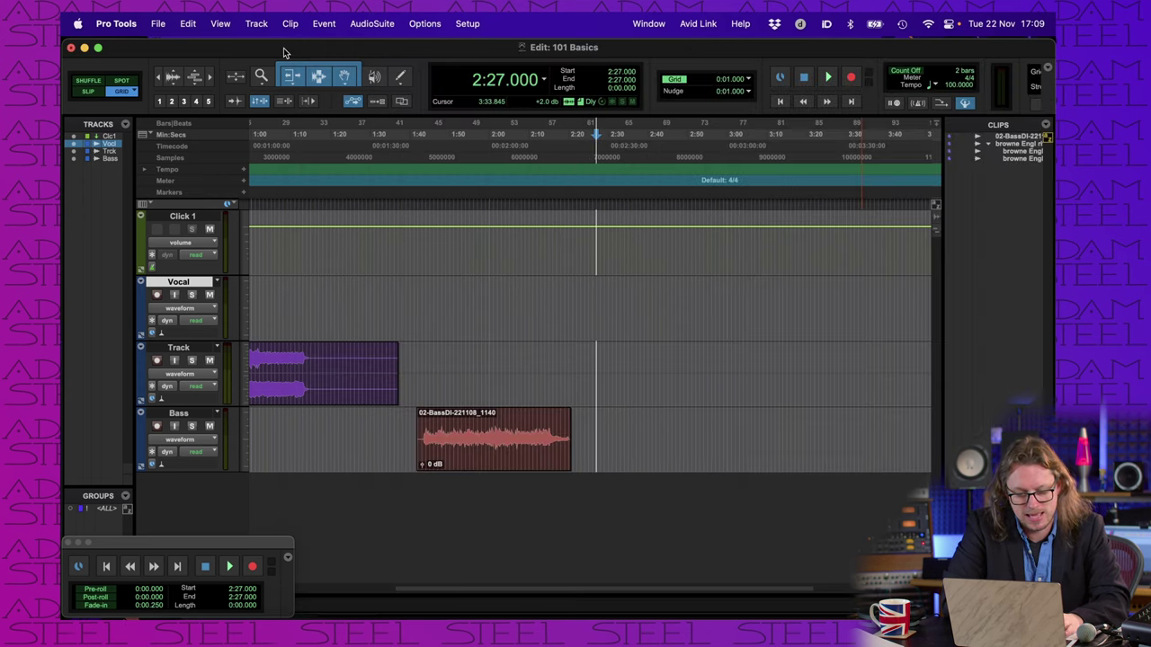
Step: Record-arm the Vocal track and record a vocal take from 2:27 to about 2:44
click(157, 296)
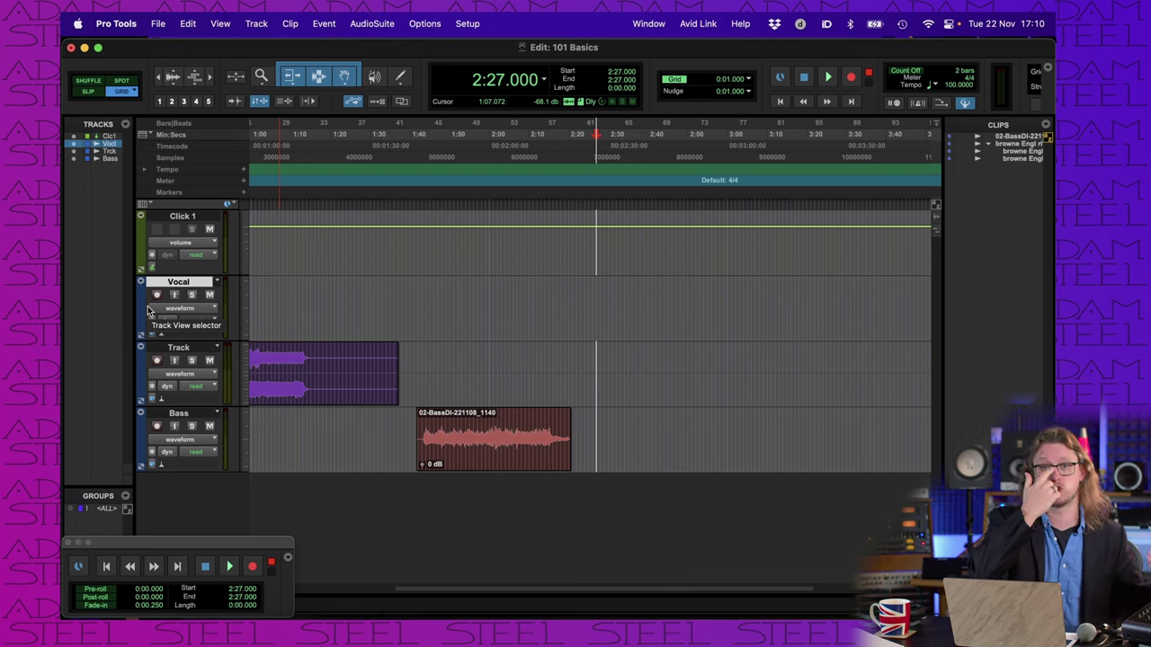
key(shift+r)
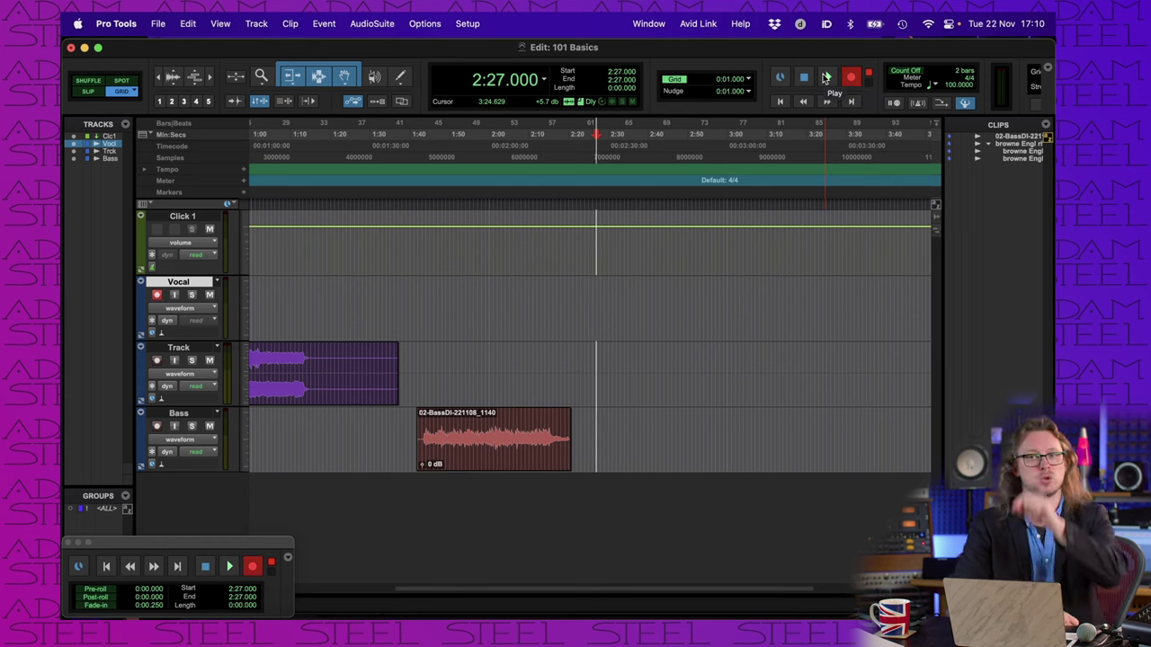
click(826, 78)
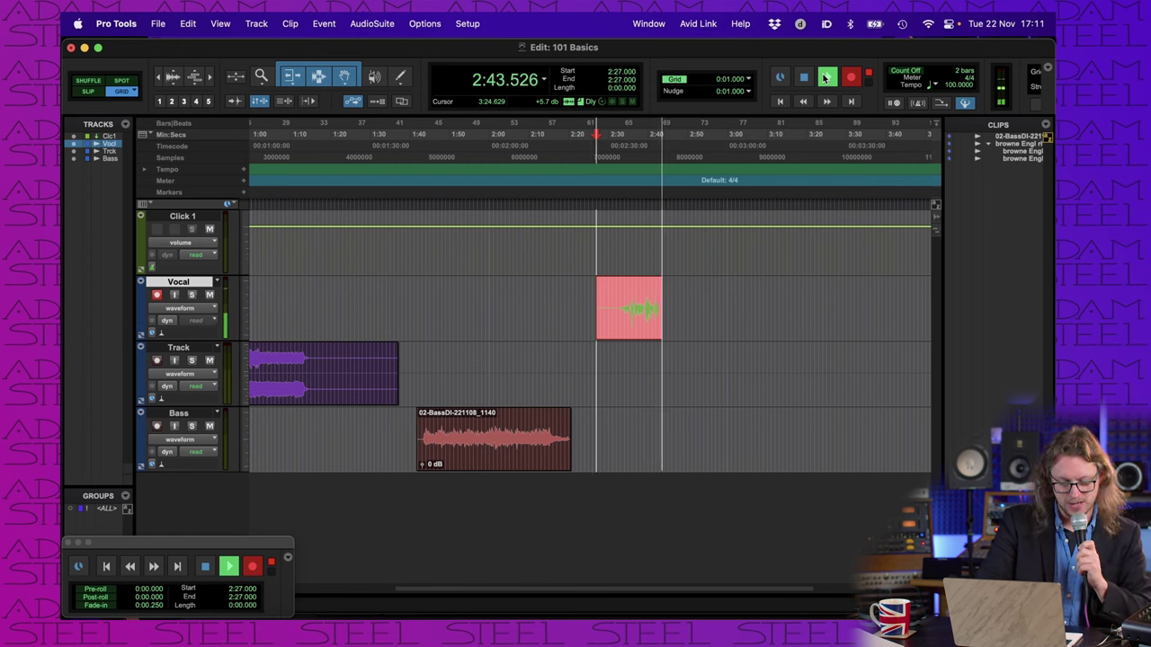
key(space)
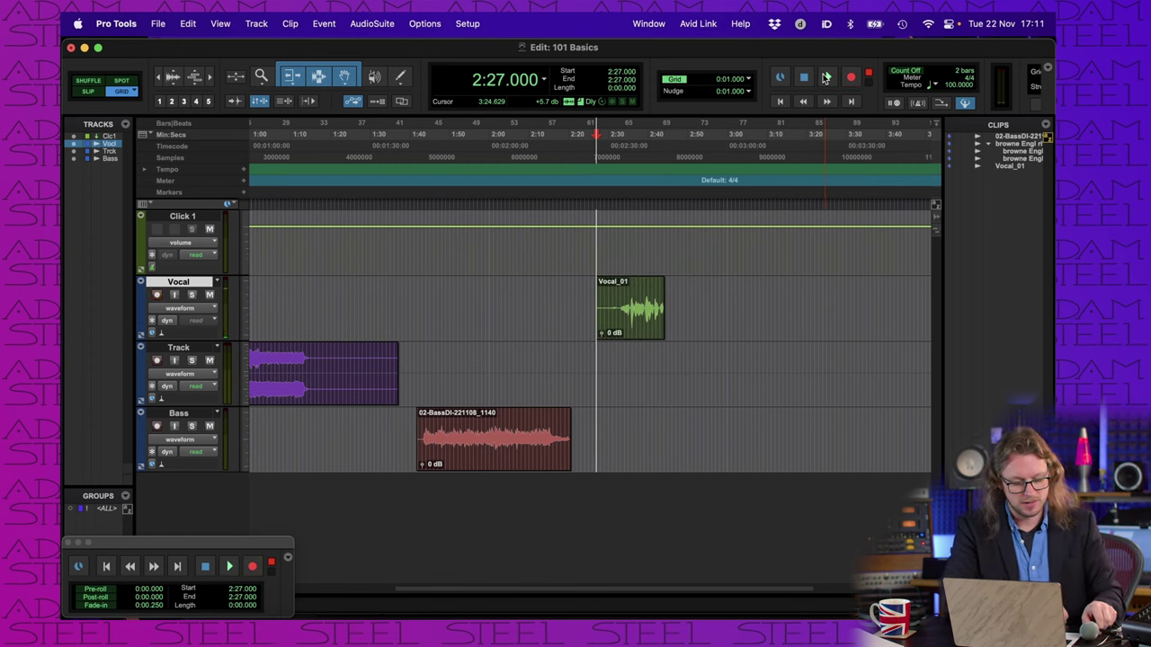
Step: Play the vocal take from 2:35, stop, and place the edit cursor at 2:49 past the clip
click(621, 144)
click(627, 144)
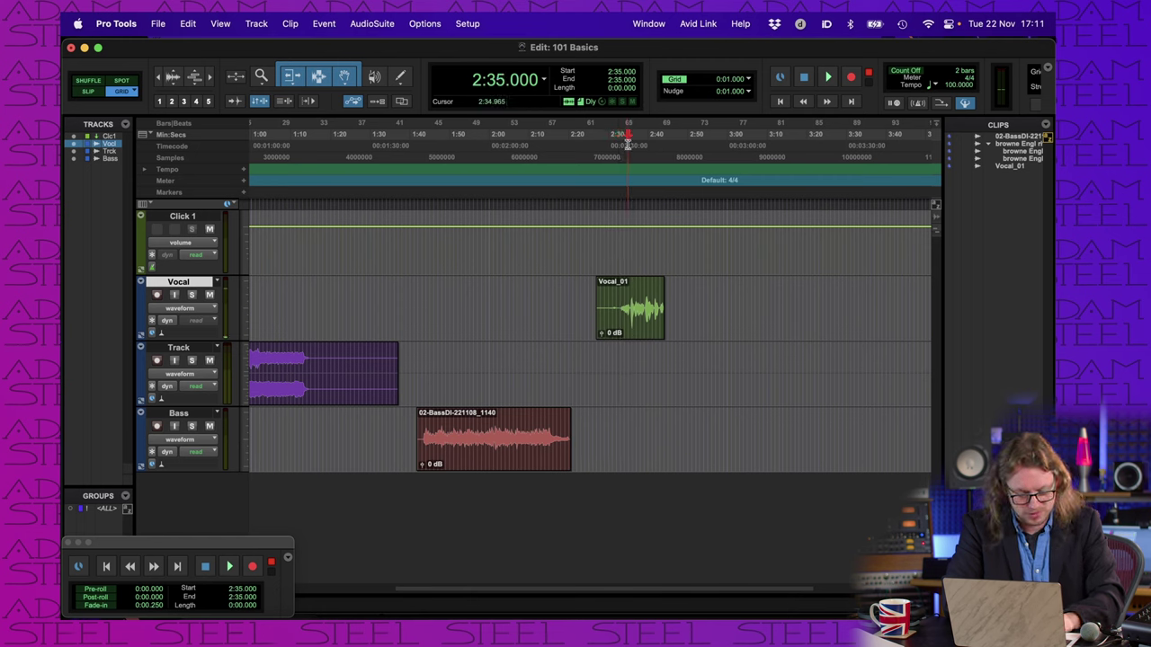
key(space)
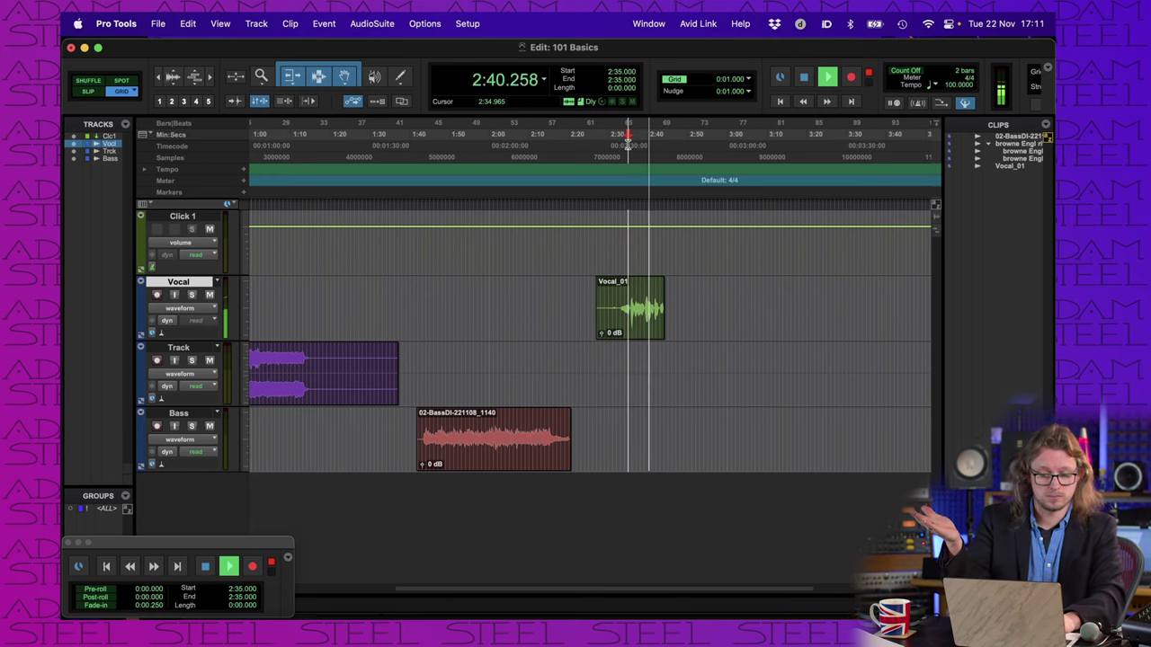
key(space)
click(686, 132)
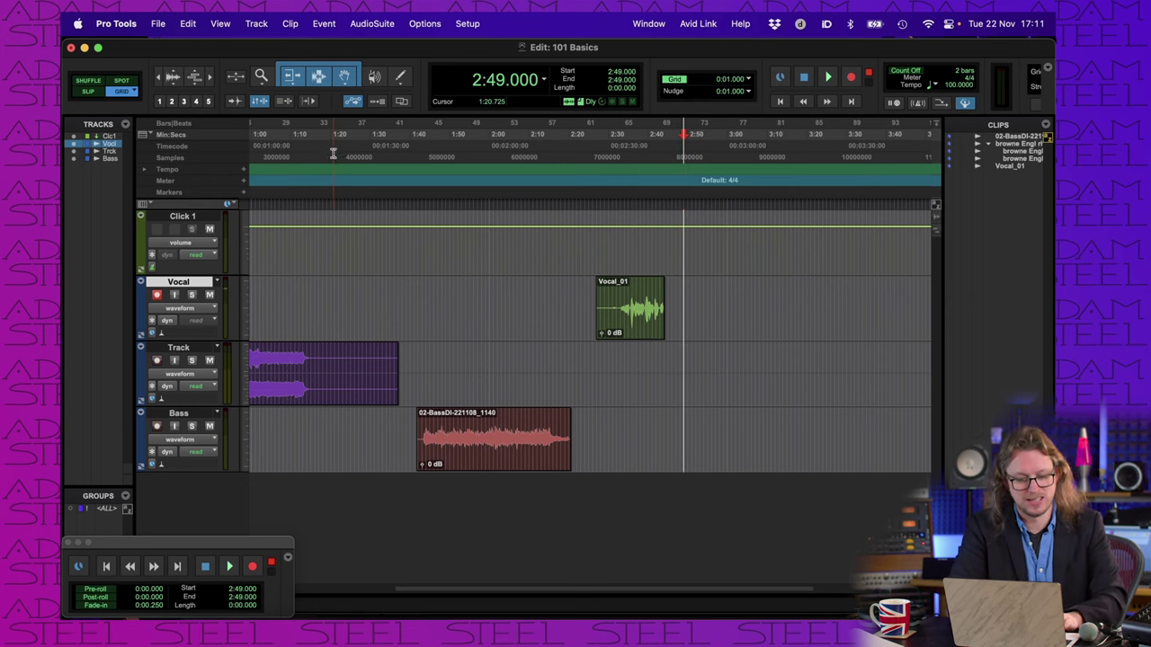
Step: Turn input monitoring on the Vocal track on and off again, and play the vocal take from 2:34
click(174, 298)
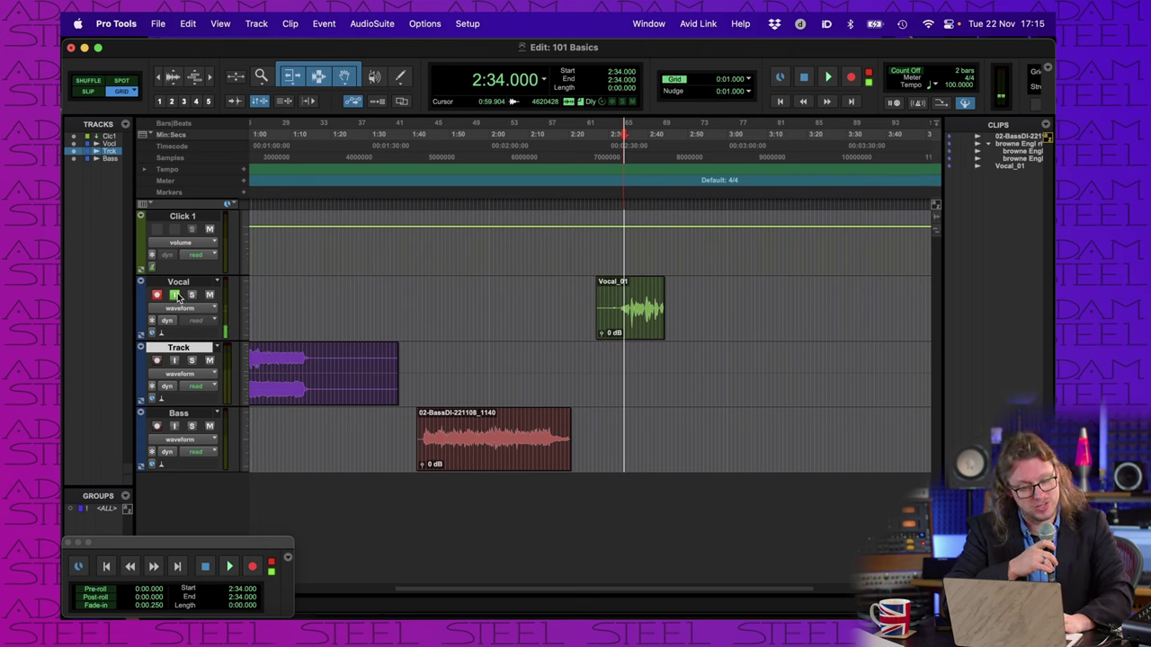
click(175, 295)
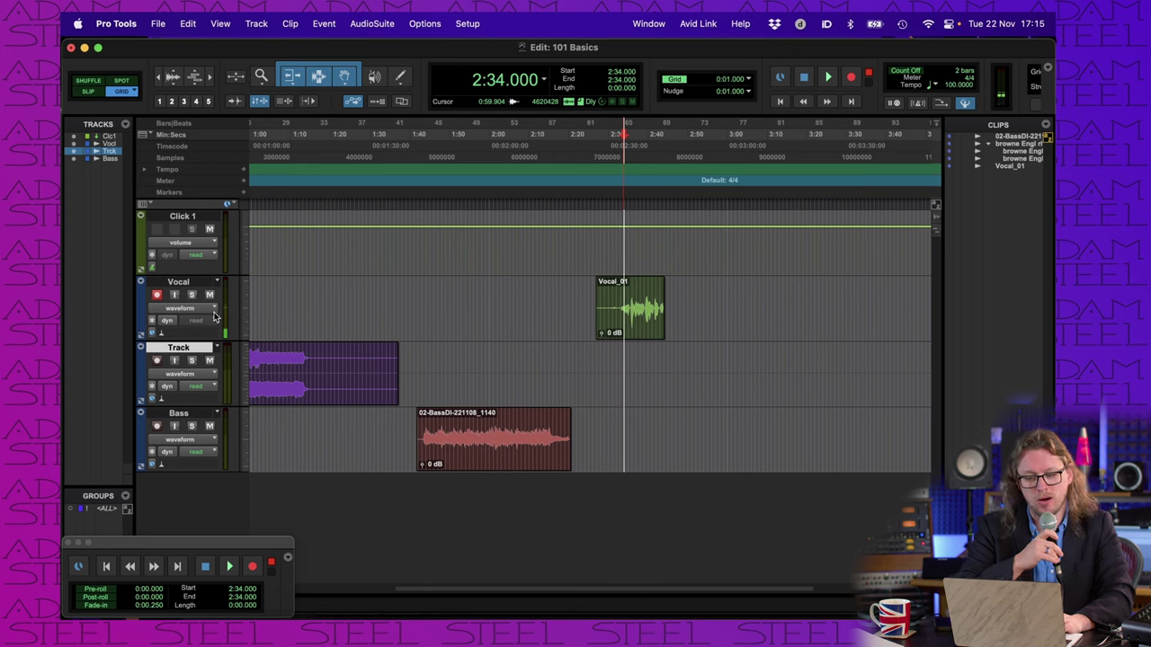
key(space)
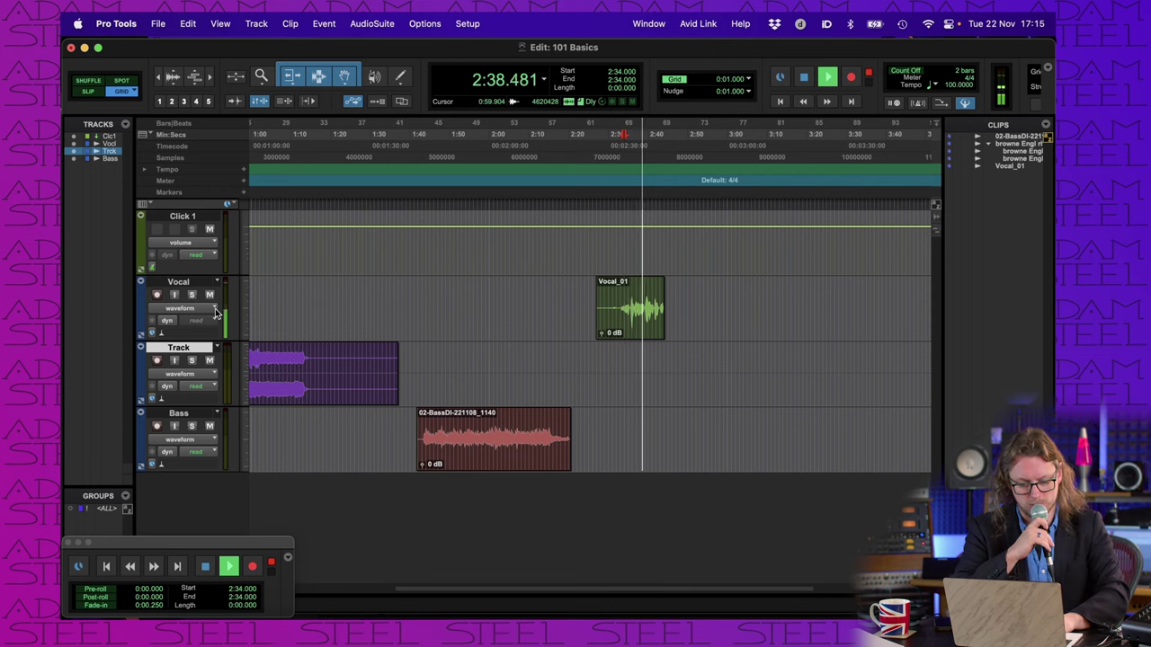
Step: Stop playback, turn on input monitoring for the Vocal track, and pull its Mix window fader down to -∞
key(space)
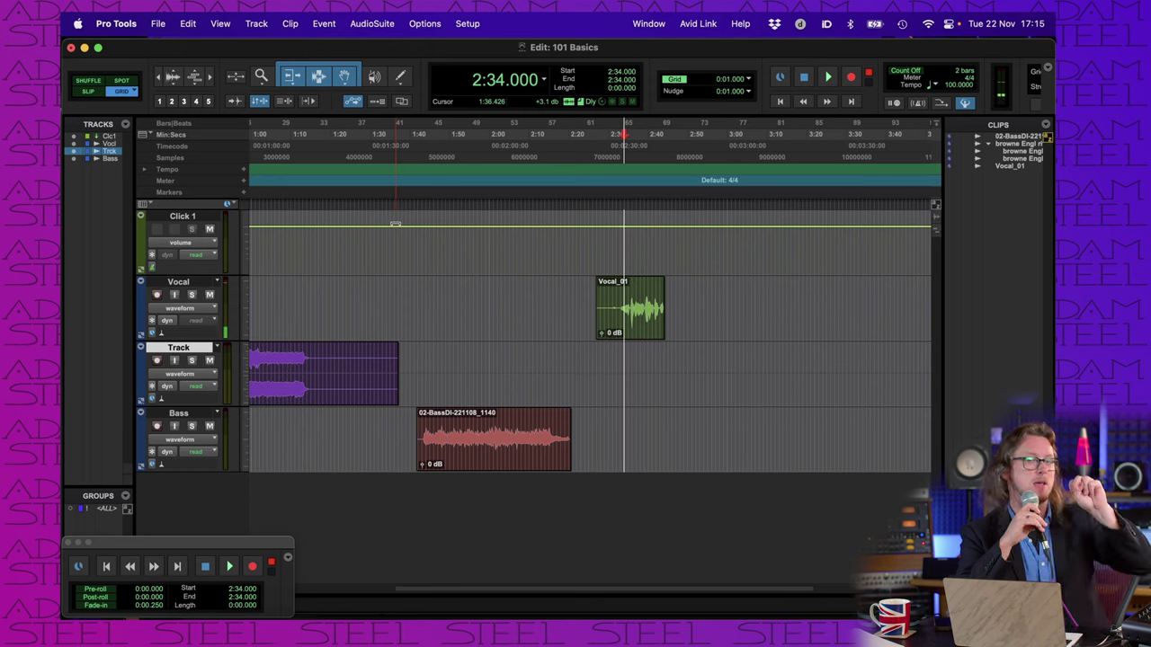
click(173, 295)
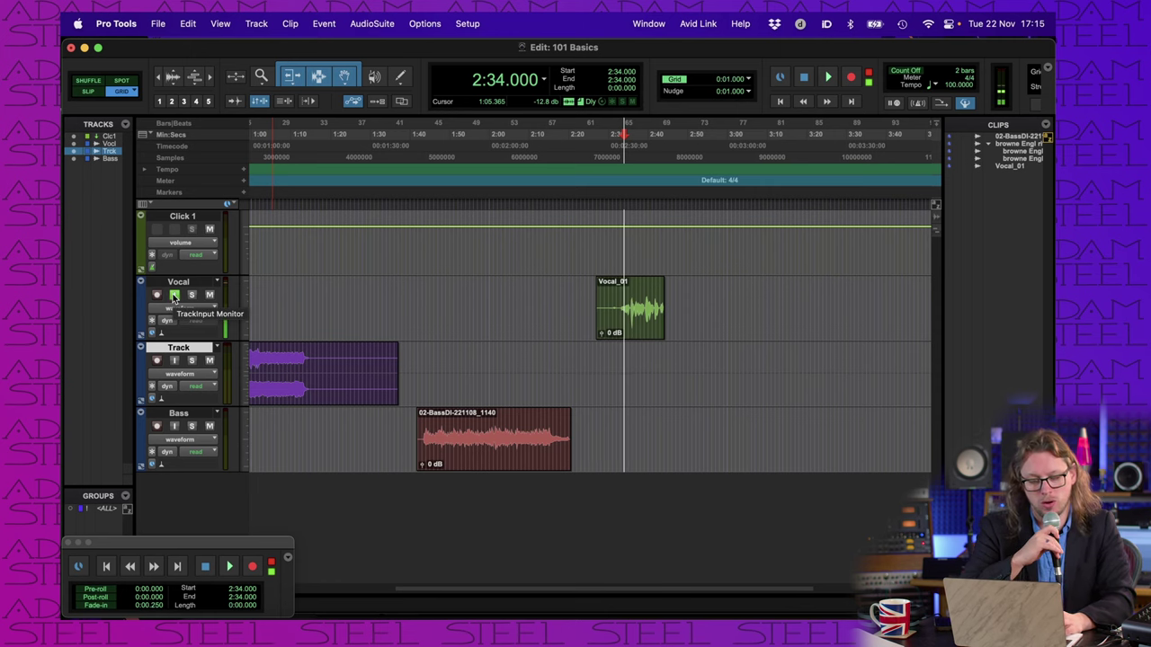
click(648, 23)
click(650, 115)
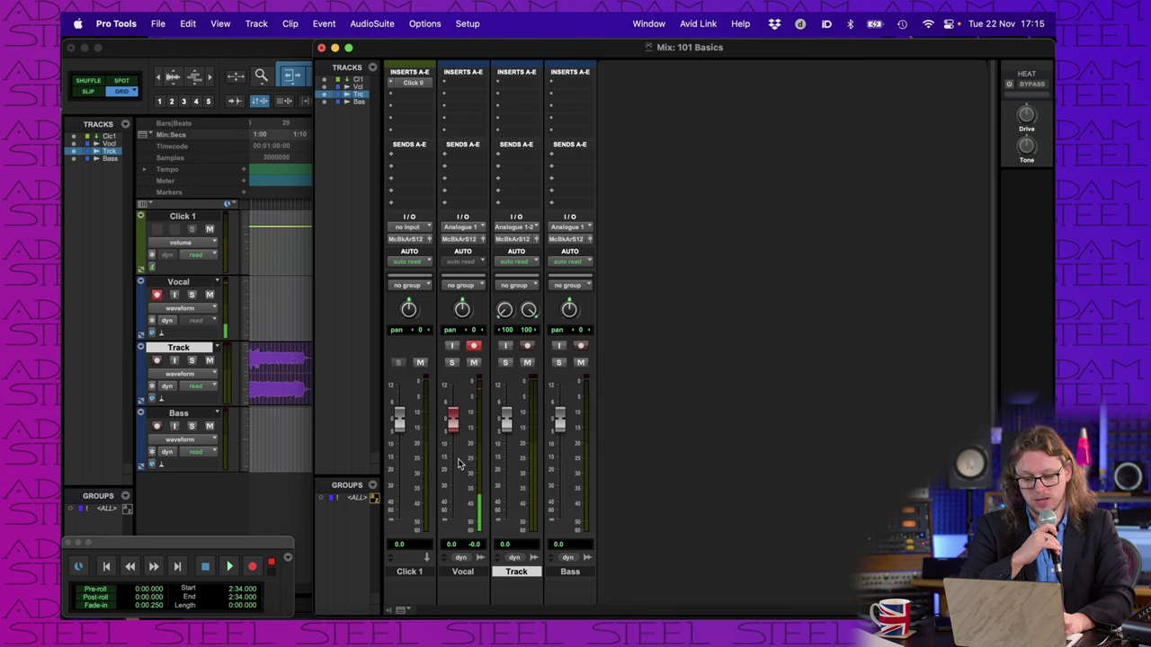
drag(453, 421, 455, 542)
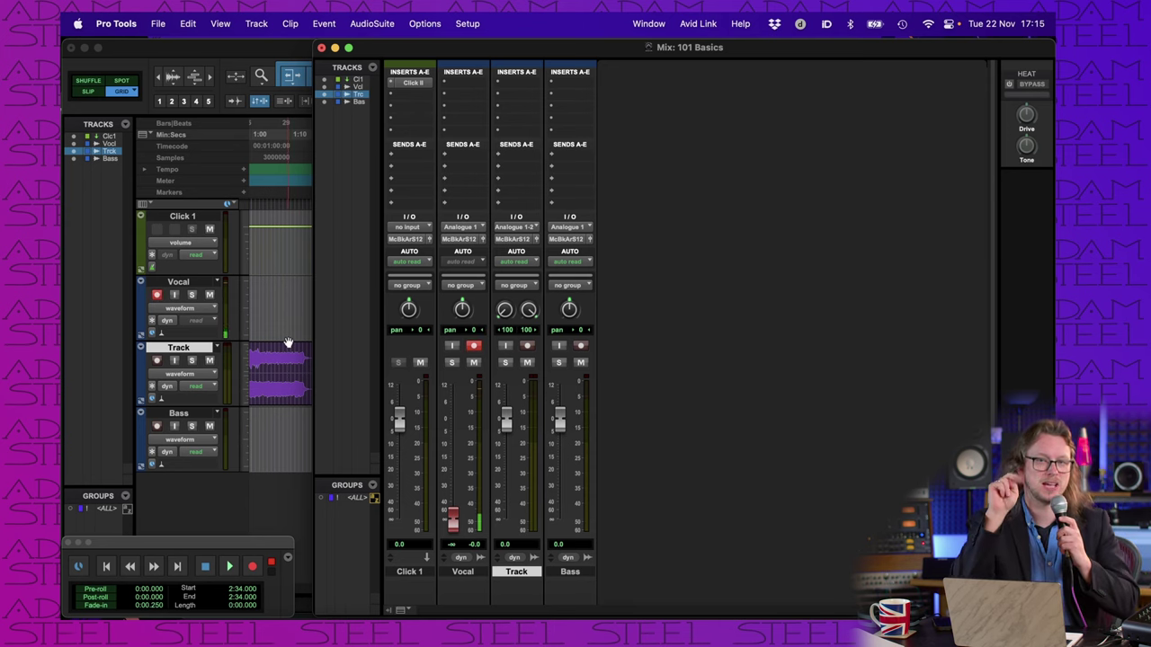
key(super+equal)
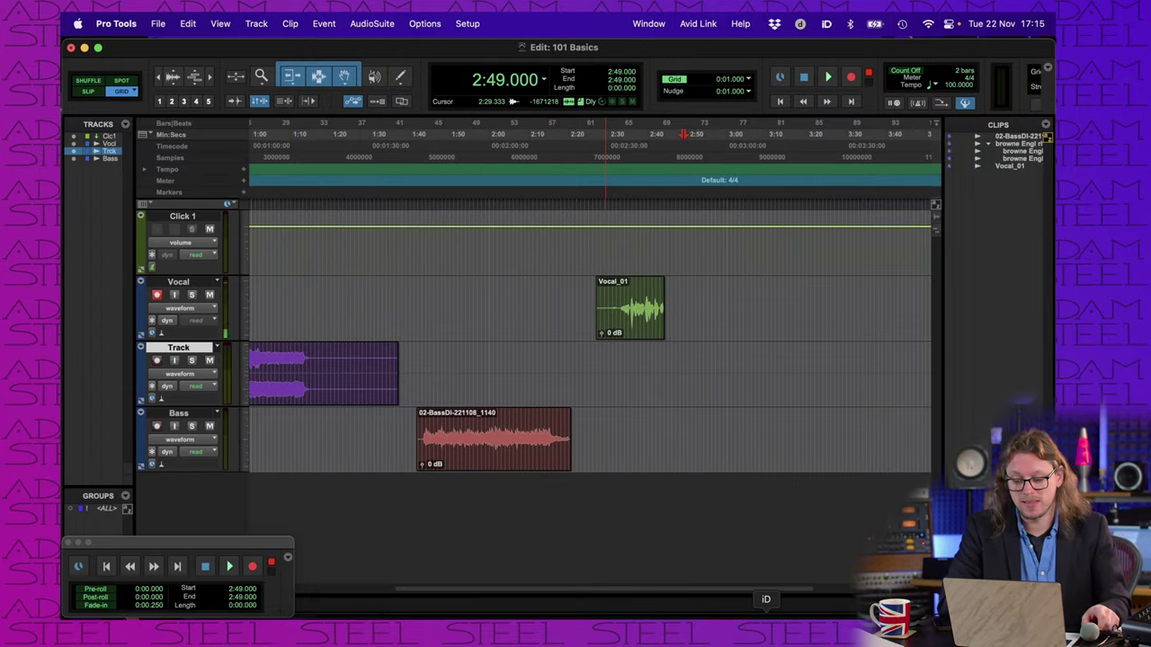
Step: Switch to the Audient iD mixer, raise the Mic 1 fader to near 0 dB, and return to Pro Tools
click(766, 622)
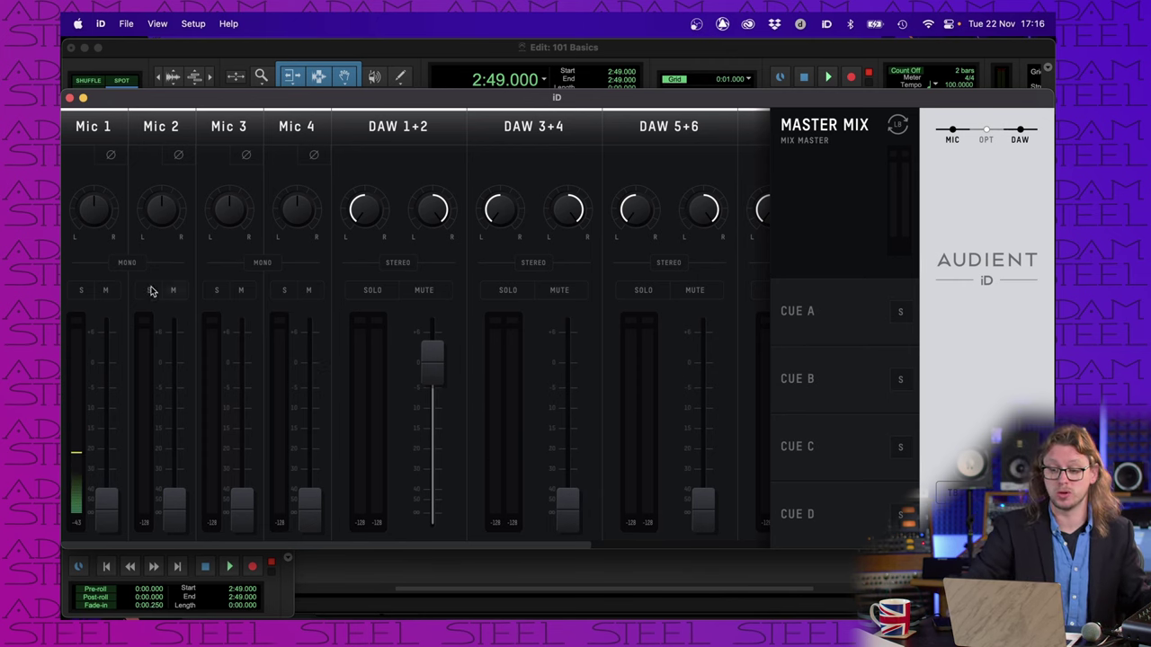
drag(107, 514, 97, 373)
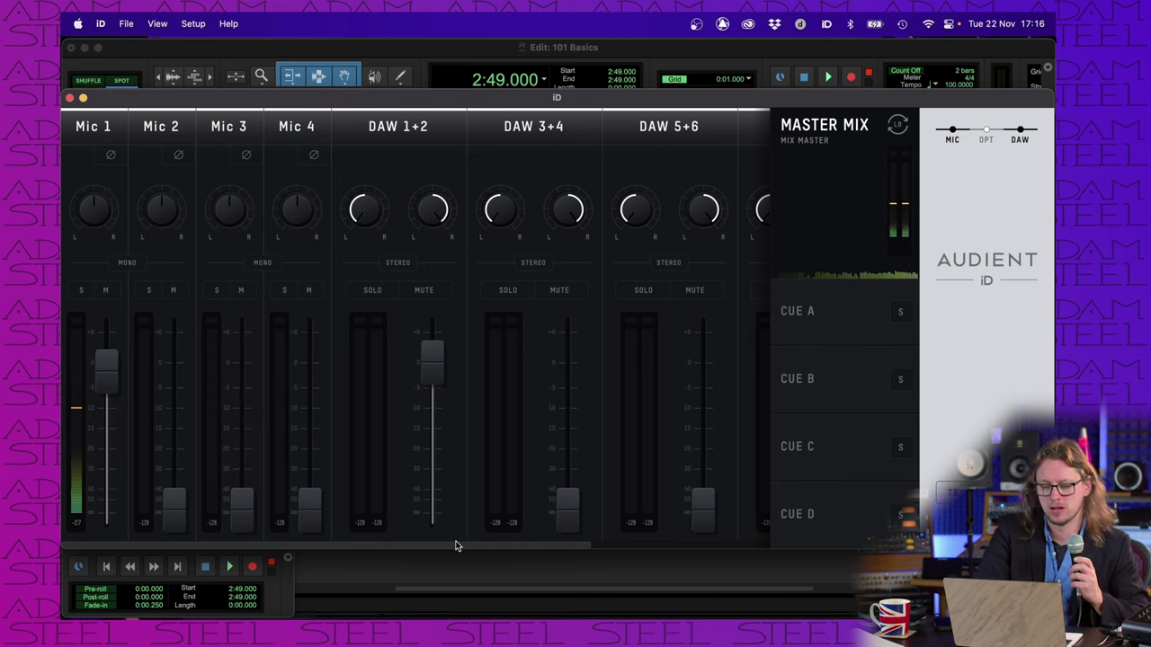
click(517, 629)
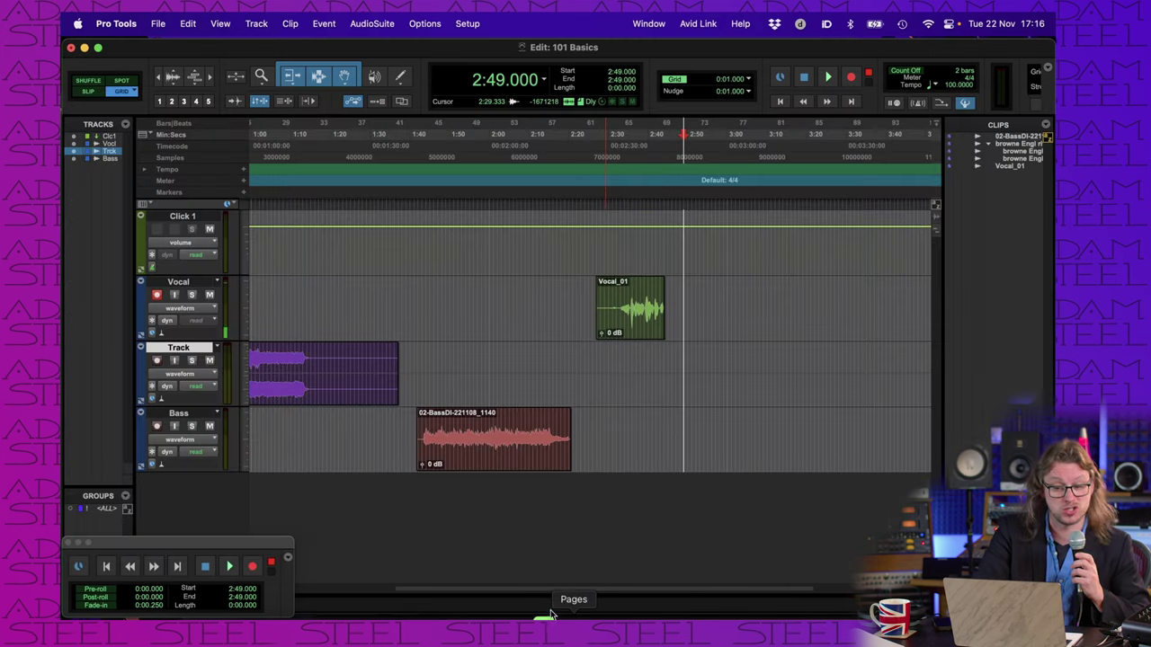
Step: Record a second take on the Vocal track from 1:44 to about 1:52
click(426, 135)
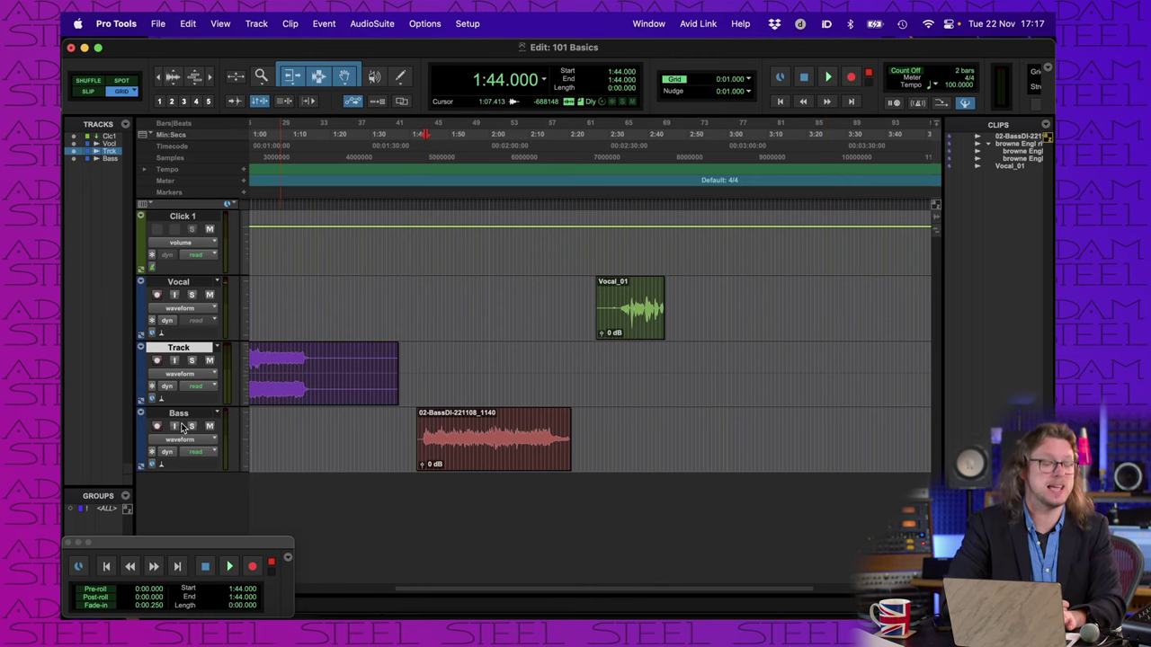
click(854, 79)
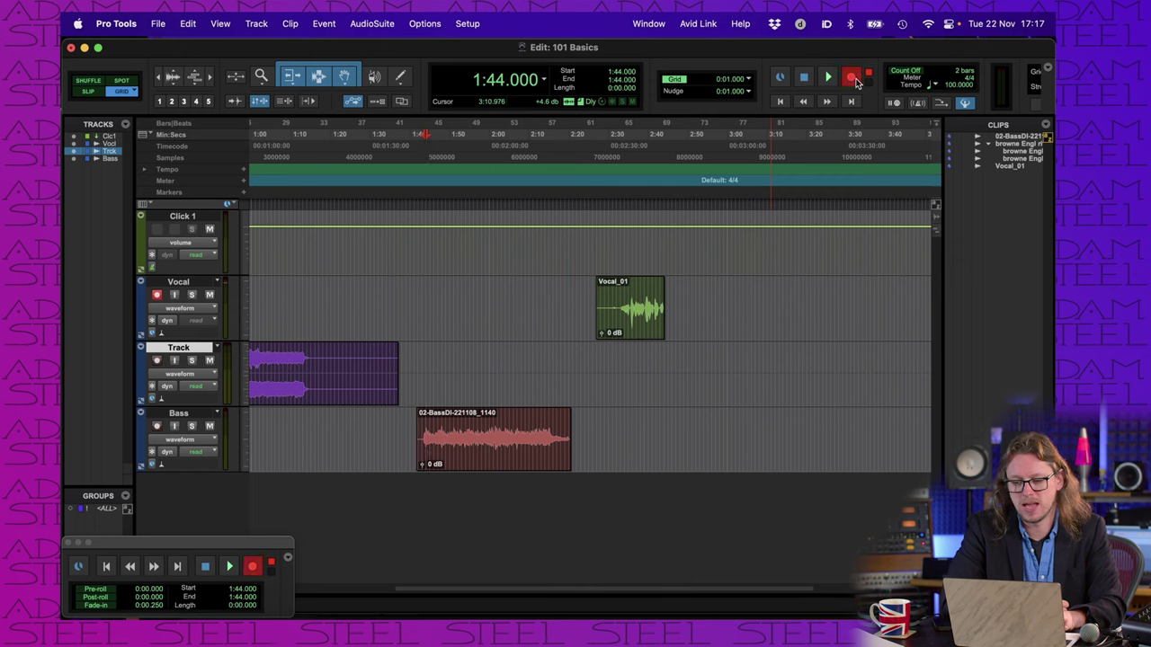
click(828, 78)
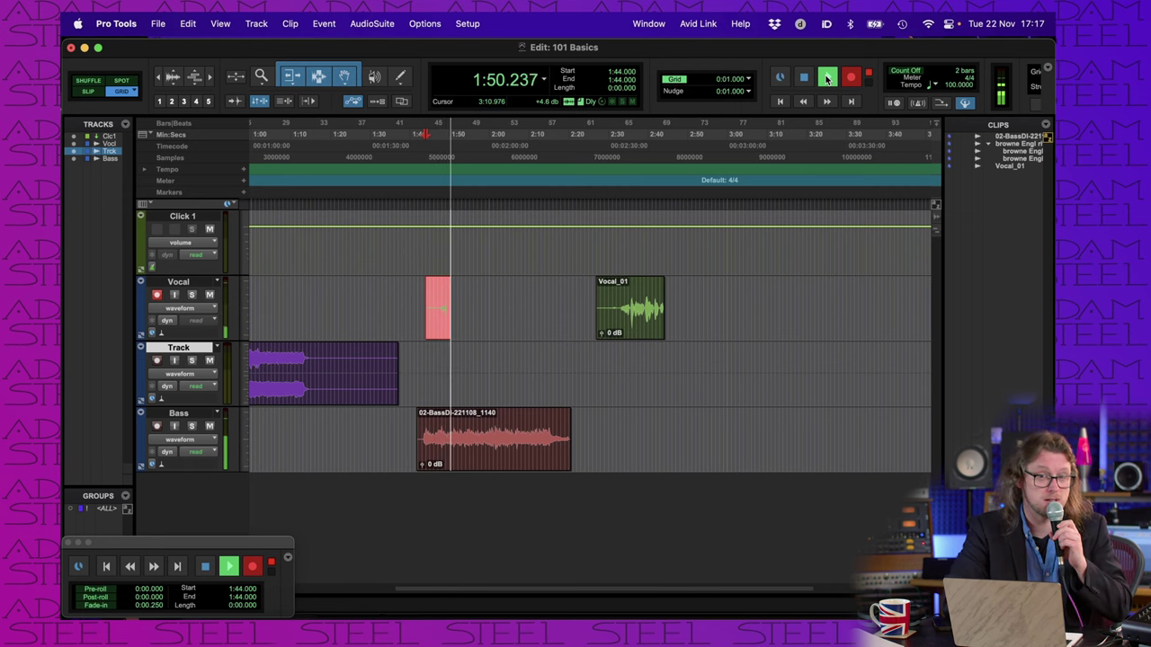
key(space)
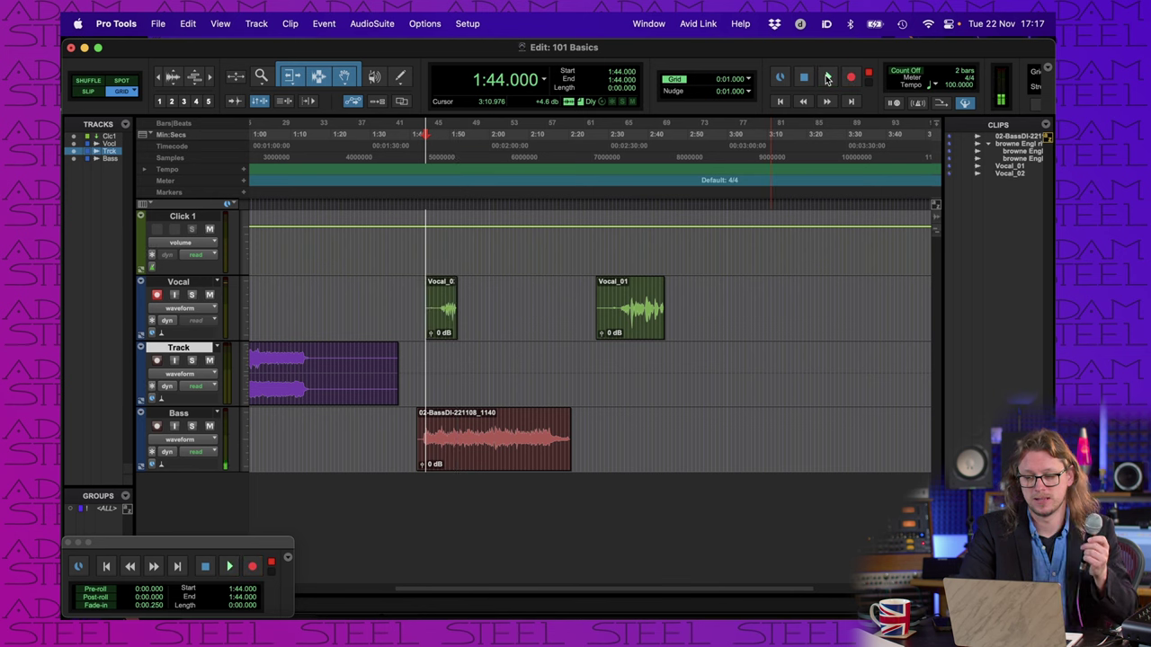
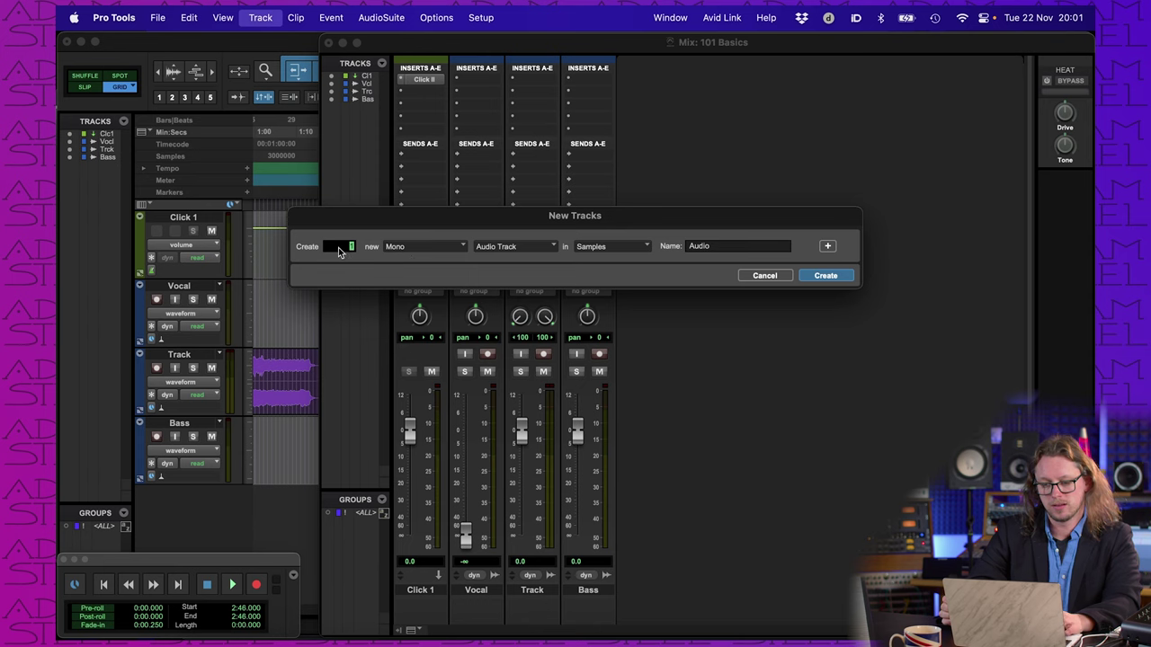
Step: Create one new MIDI track in Ticks named MIDI1
click(508, 247)
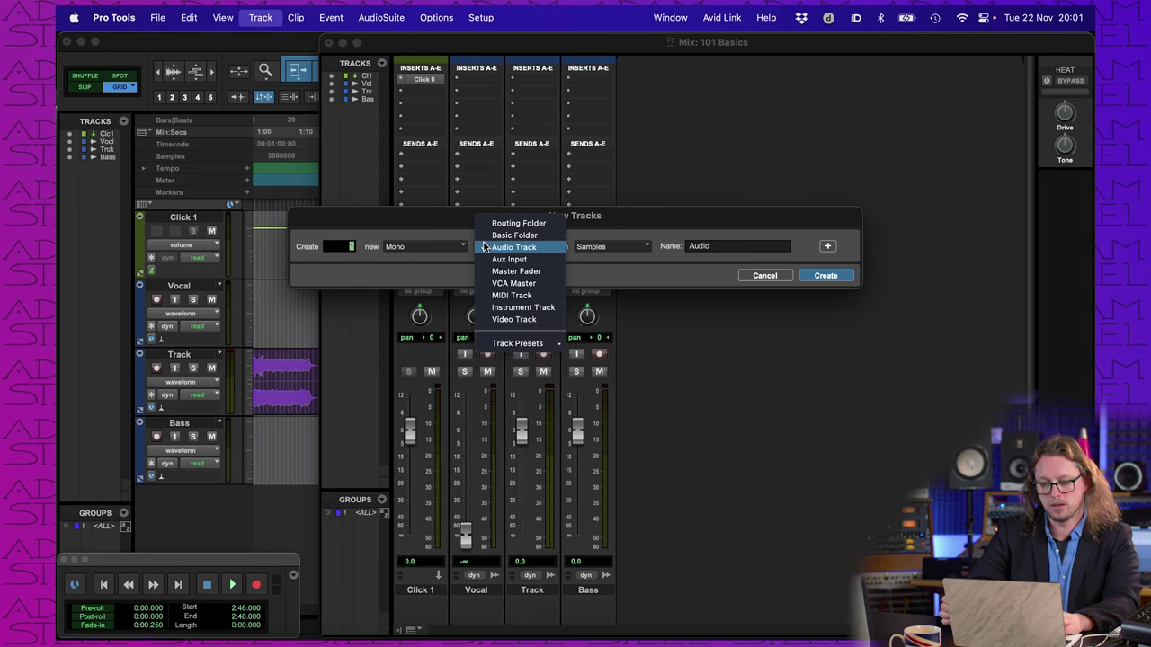
click(508, 295)
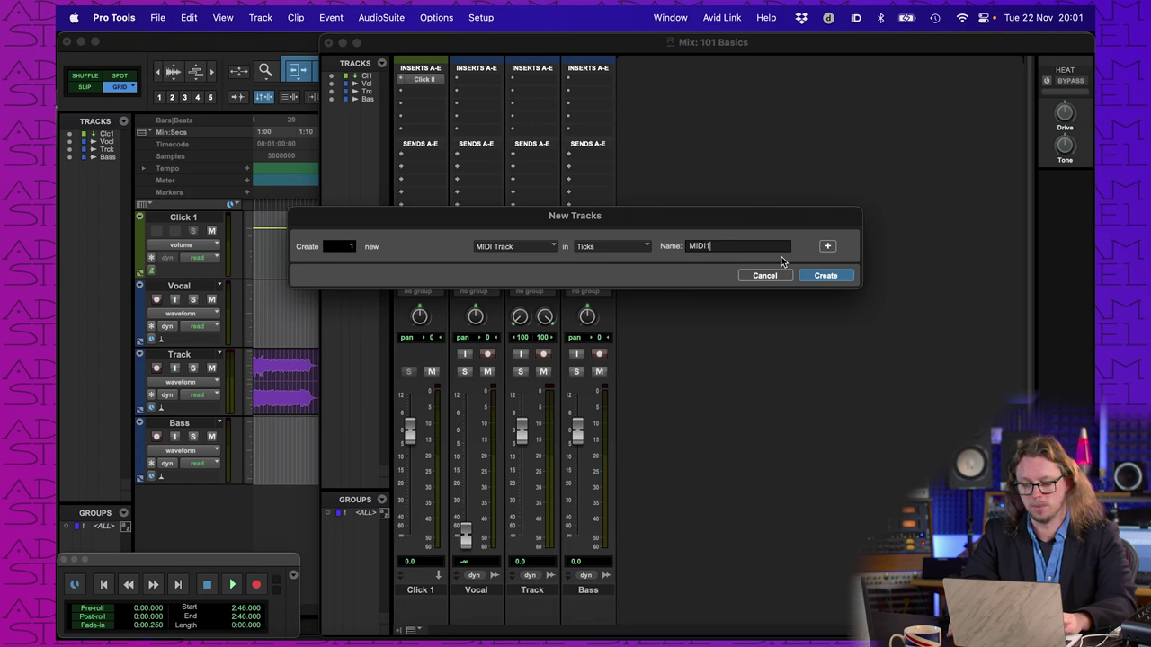
click(818, 275)
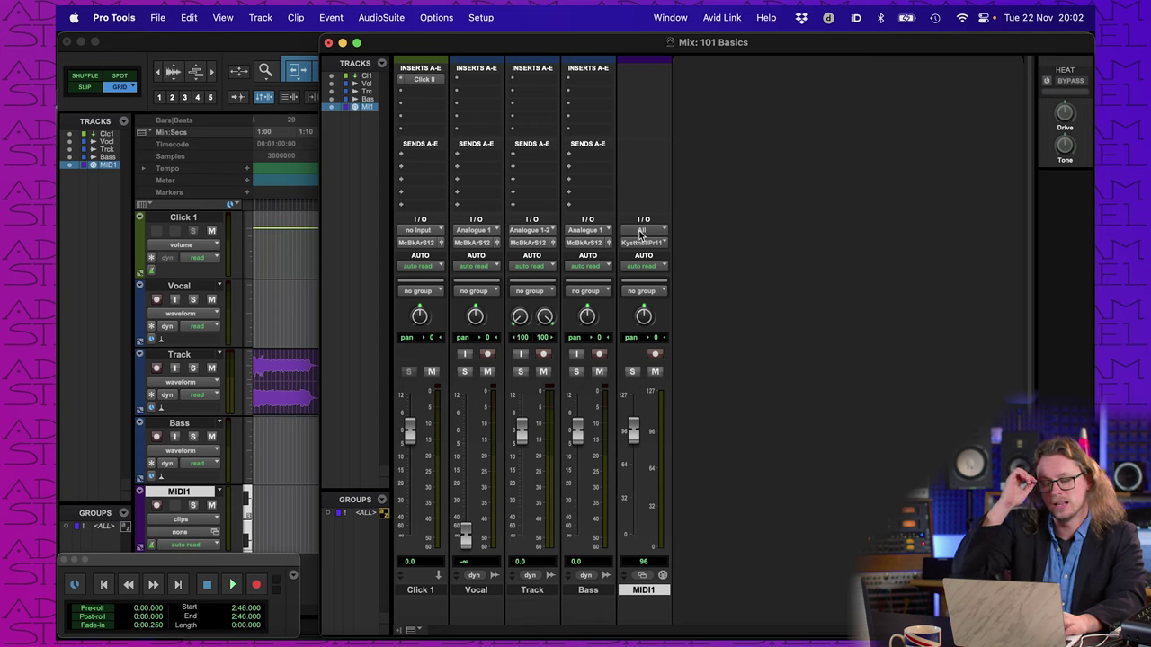
Step: Set the MIDI1 track's input to Keystation 88, Port 1, channel-1
click(641, 231)
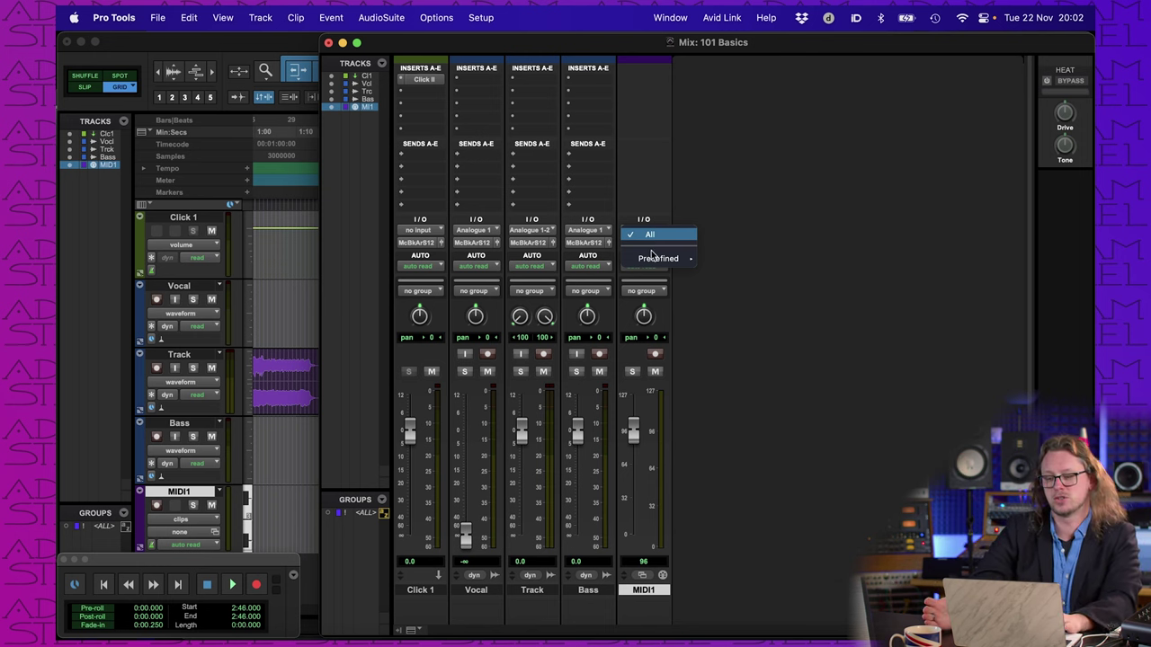
mouse_move(642, 267)
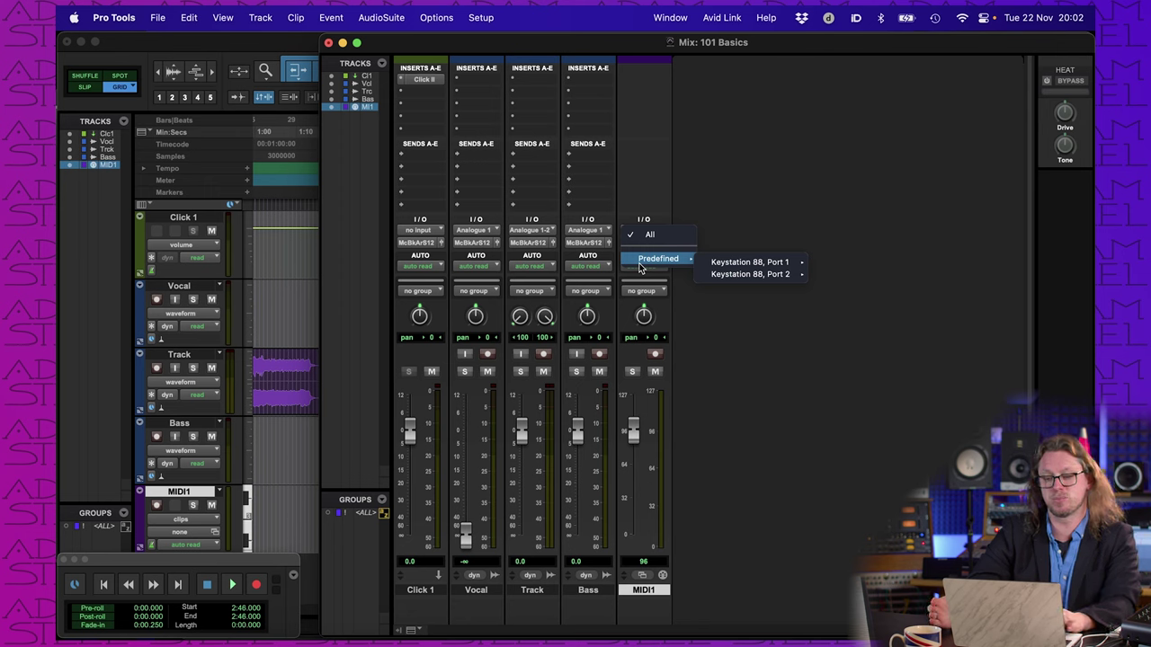
mouse_move(703, 266)
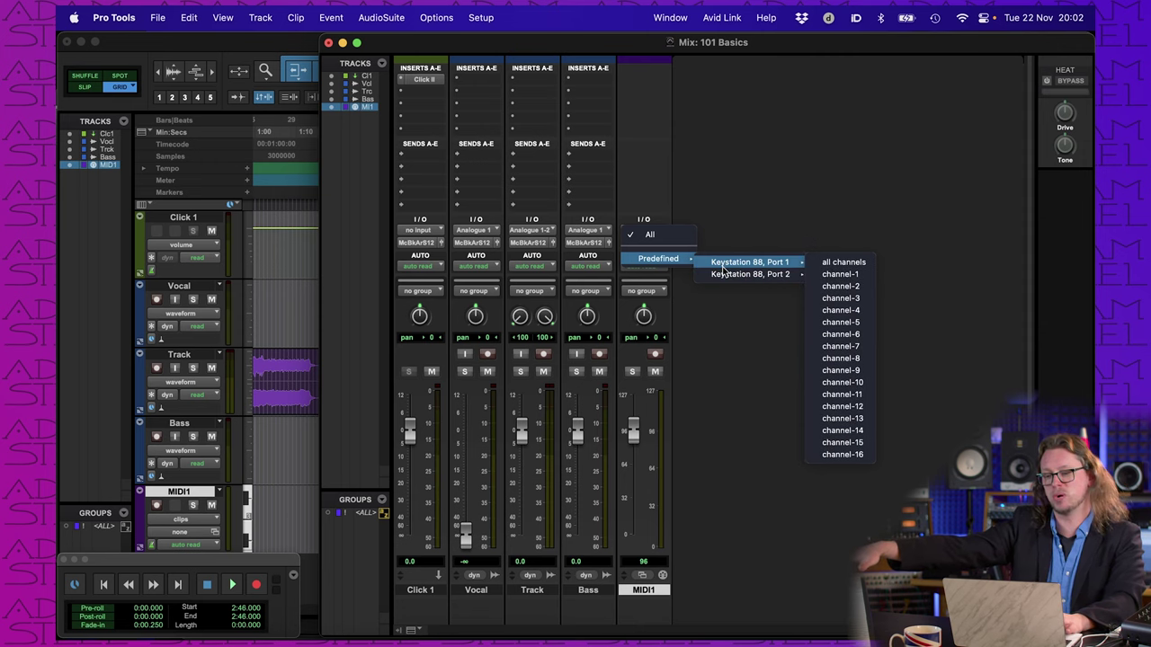
click(830, 273)
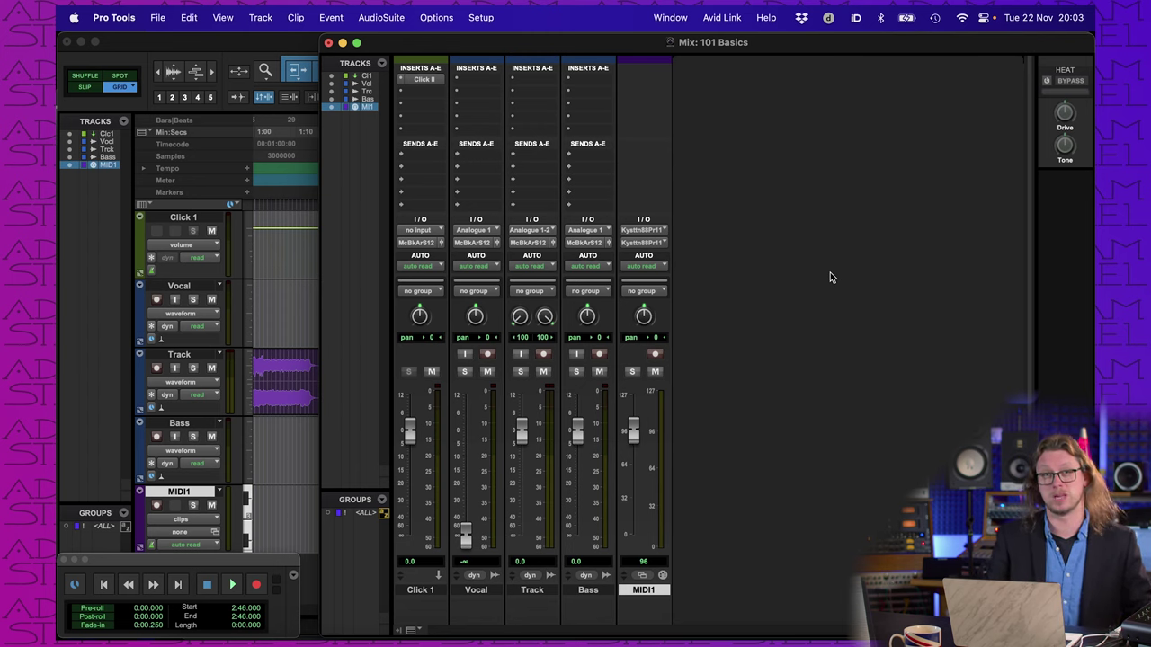
Step: Set the MIDI1 track's output to none, and view its predefined output channels without choosing one
click(641, 244)
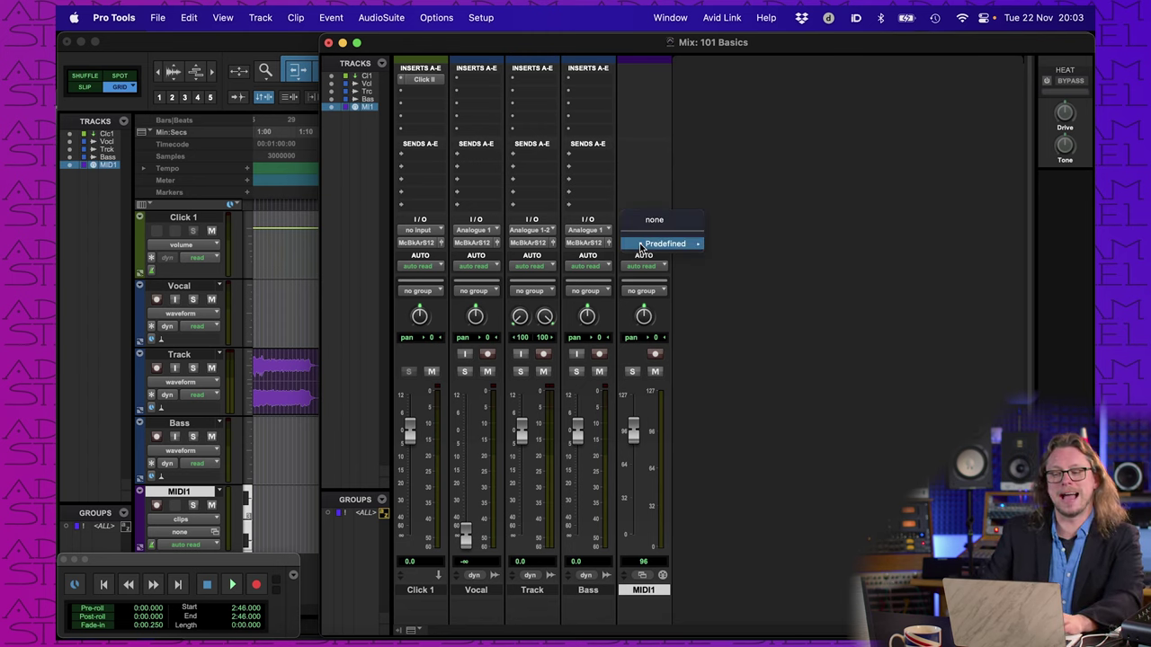
click(664, 224)
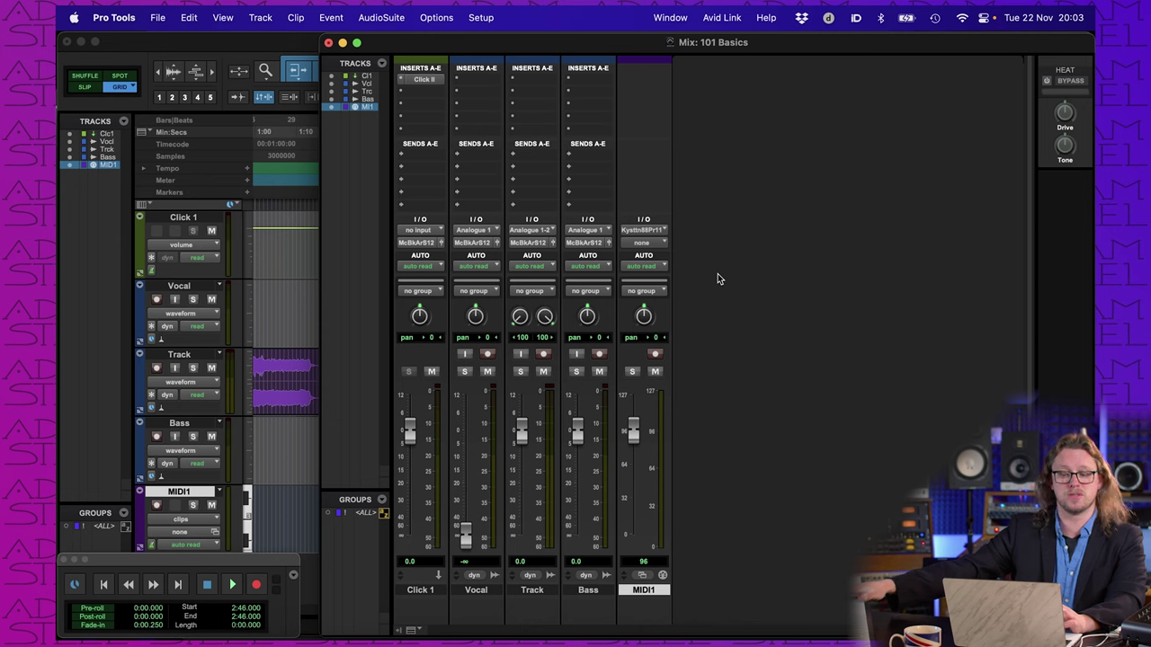
click(641, 245)
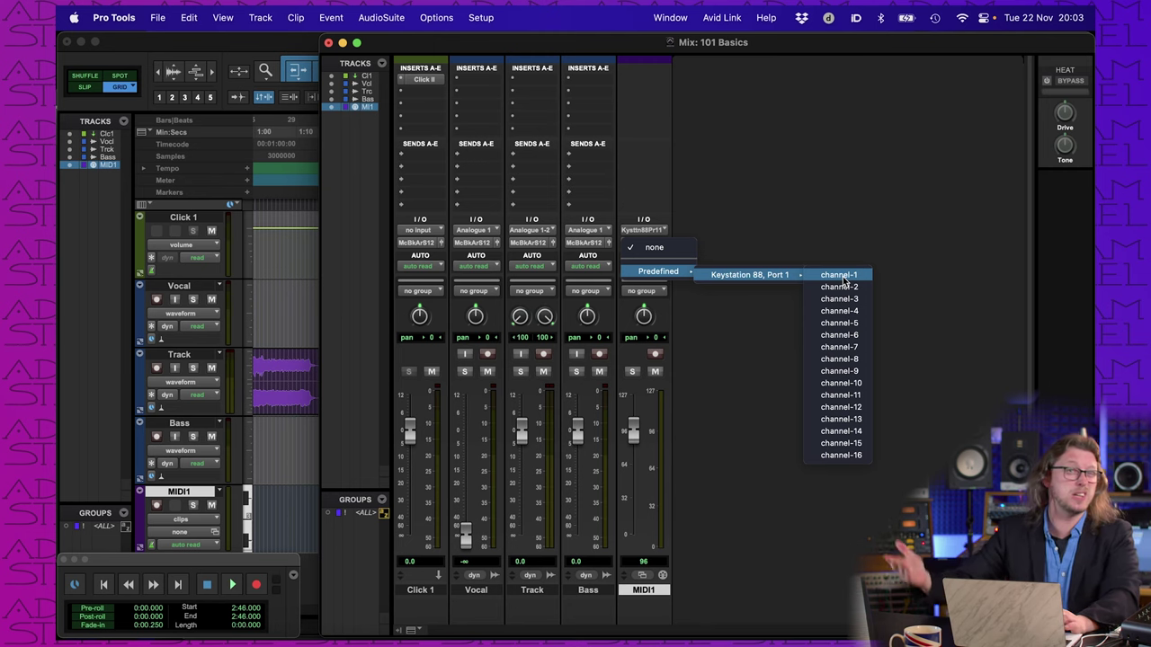
click(801, 194)
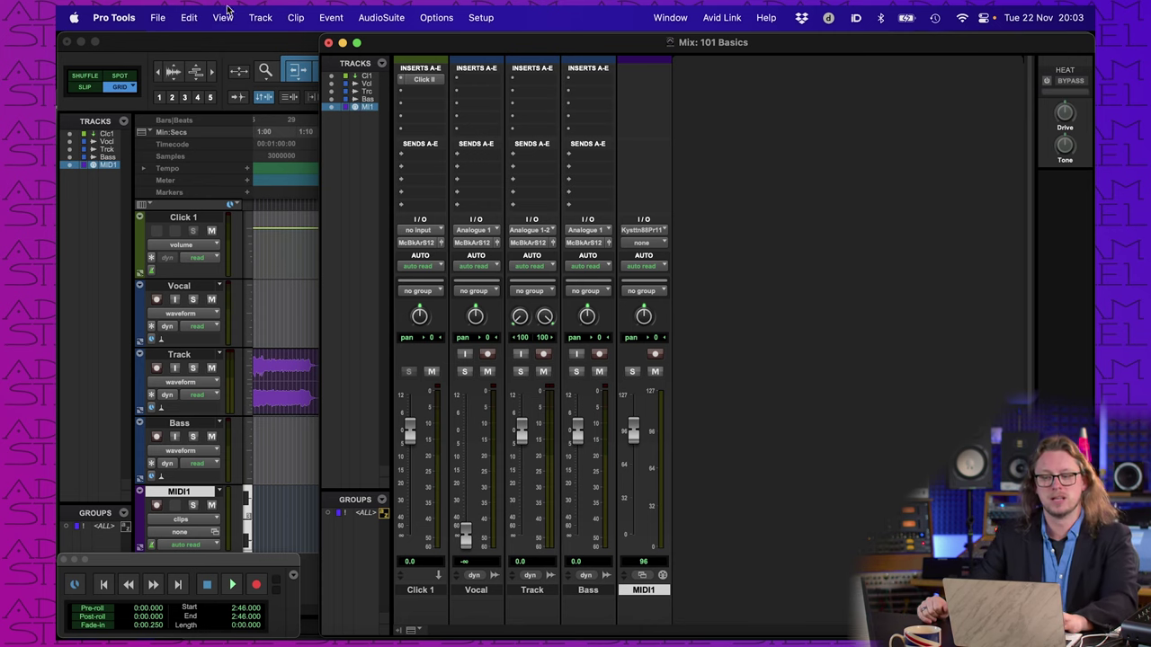
Step: Return to the Edit window, record-arm the MIDI1 track, and record a MIDI take from 2:46 to about 2:55
click(248, 40)
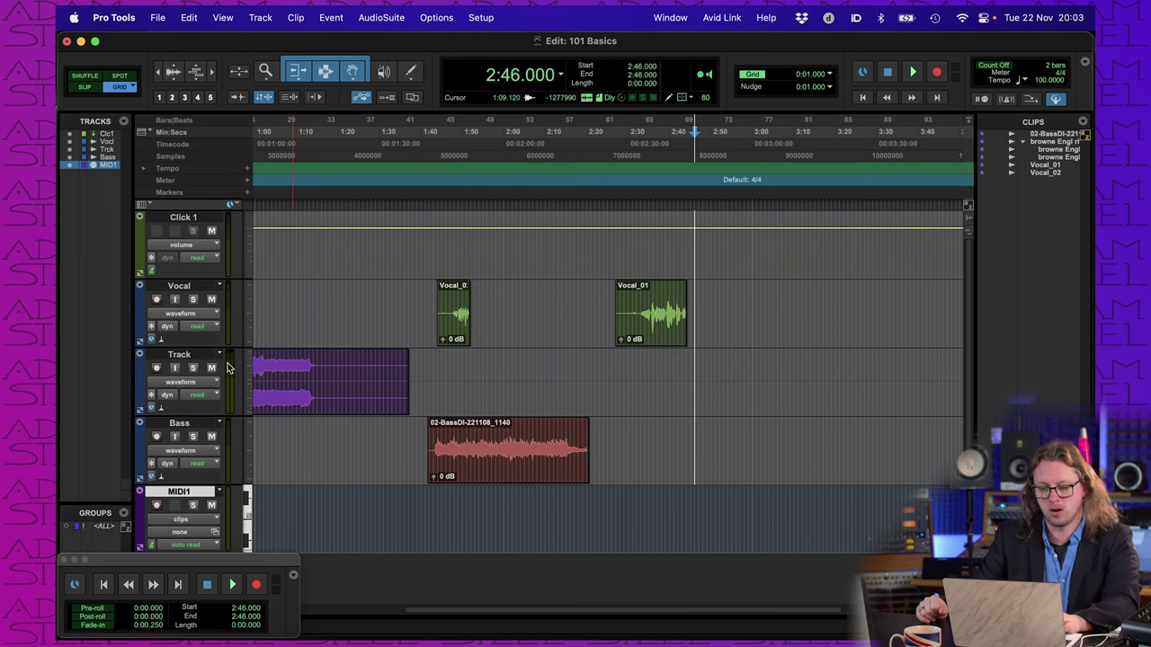
click(157, 504)
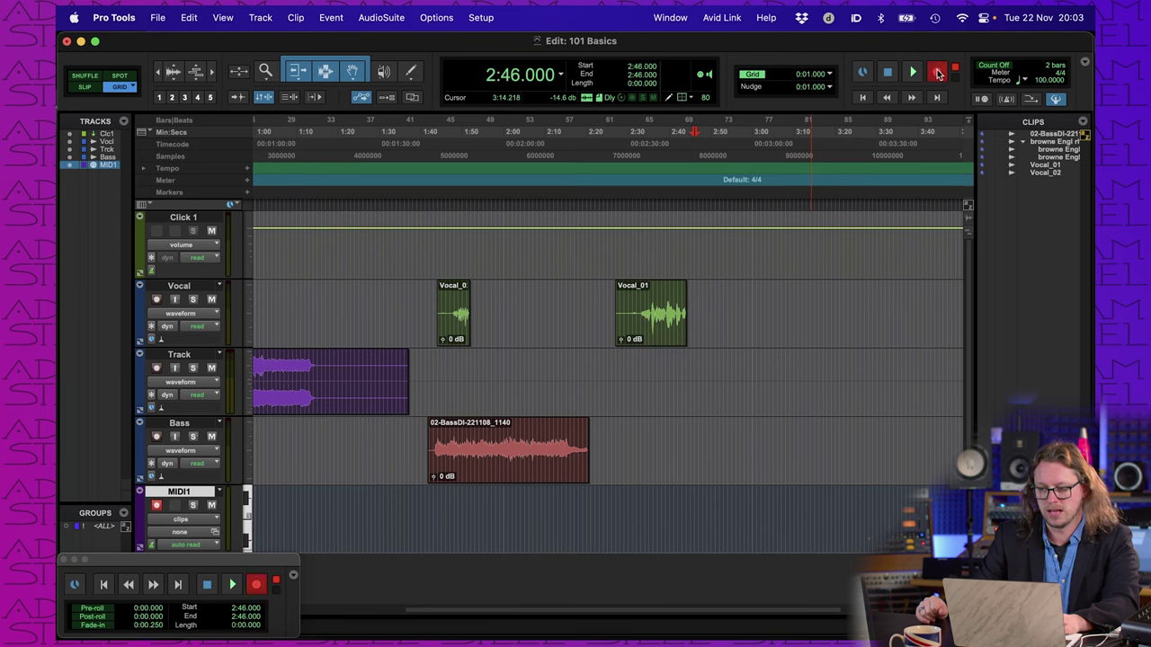
click(913, 78)
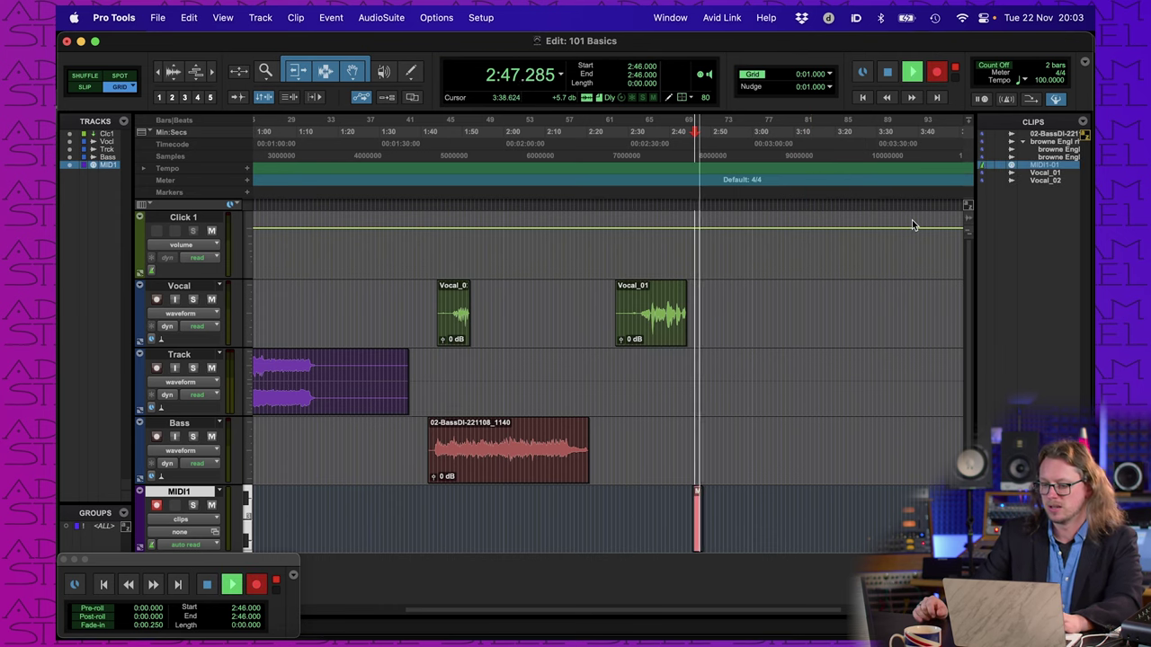
scroll(871, 382, down, 1)
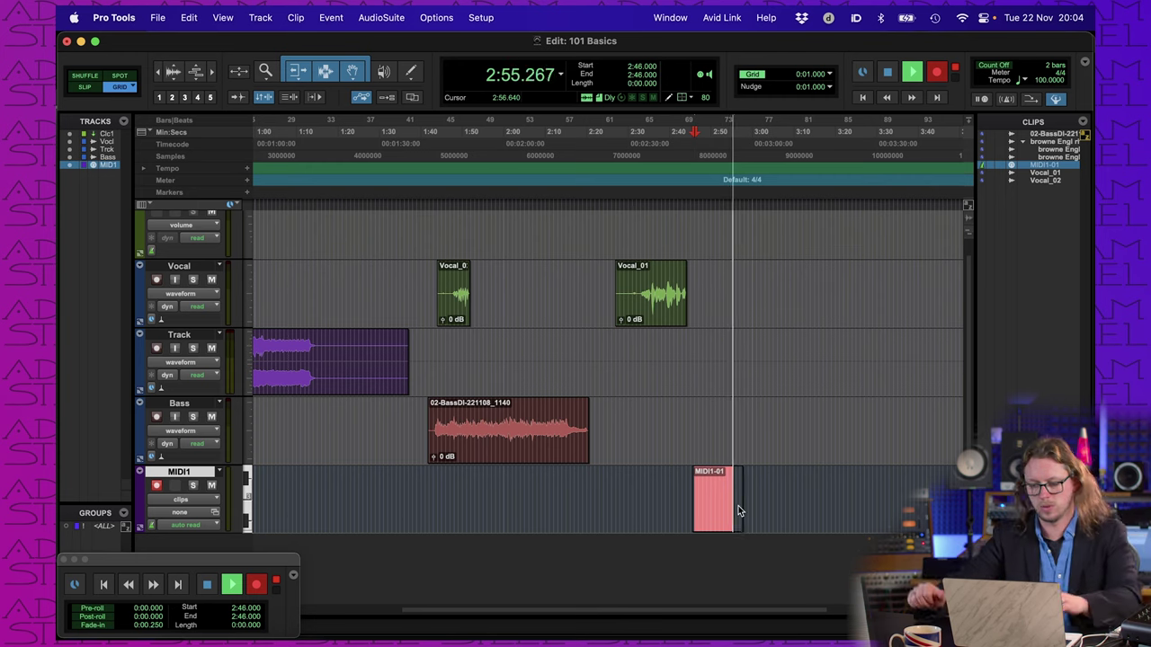
key(space)
Step: Open the recorded MIDI1 clip in the MIDI editor and examine it for recorded notes
click(708, 488)
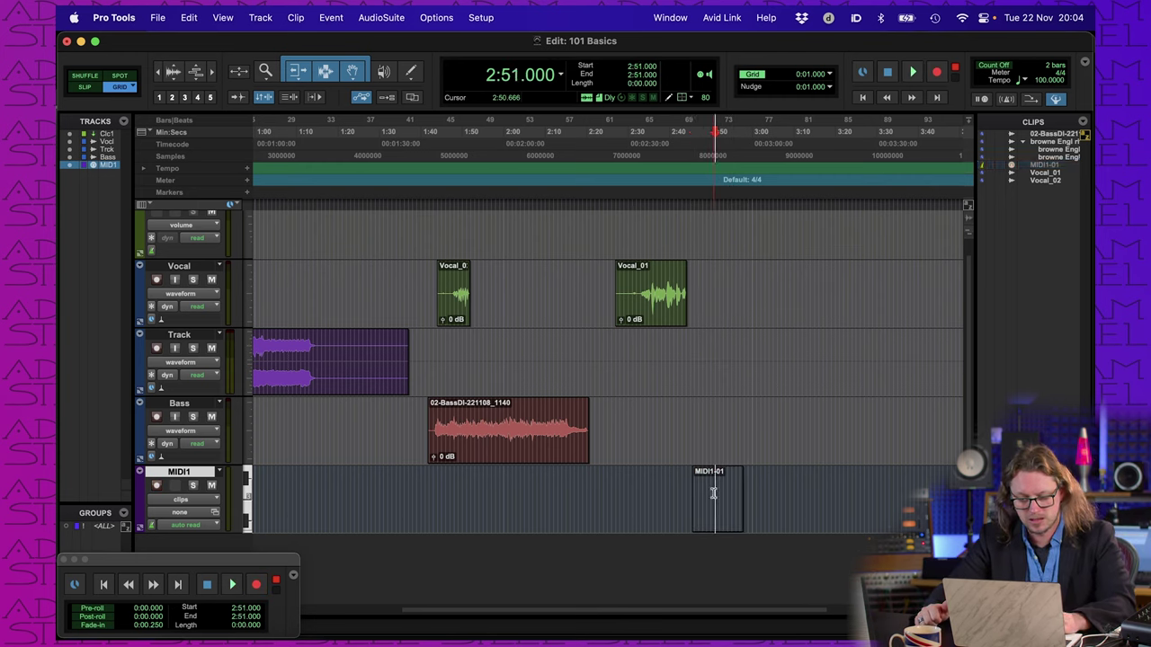
double_click(701, 502)
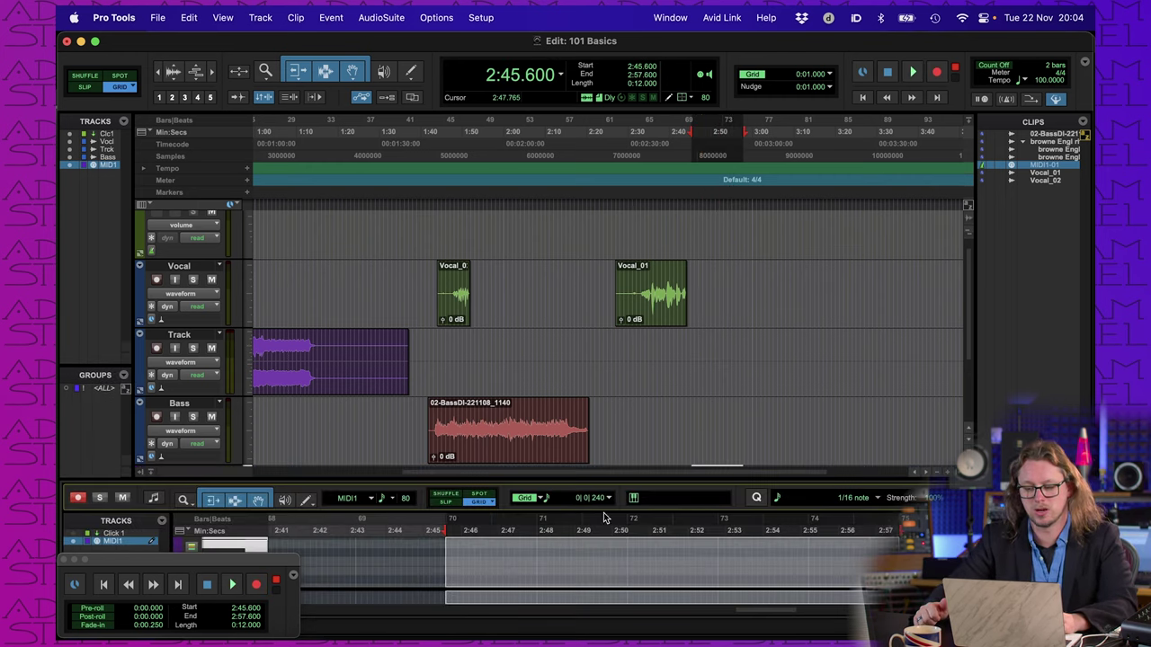
scroll(594, 544, up, 5)
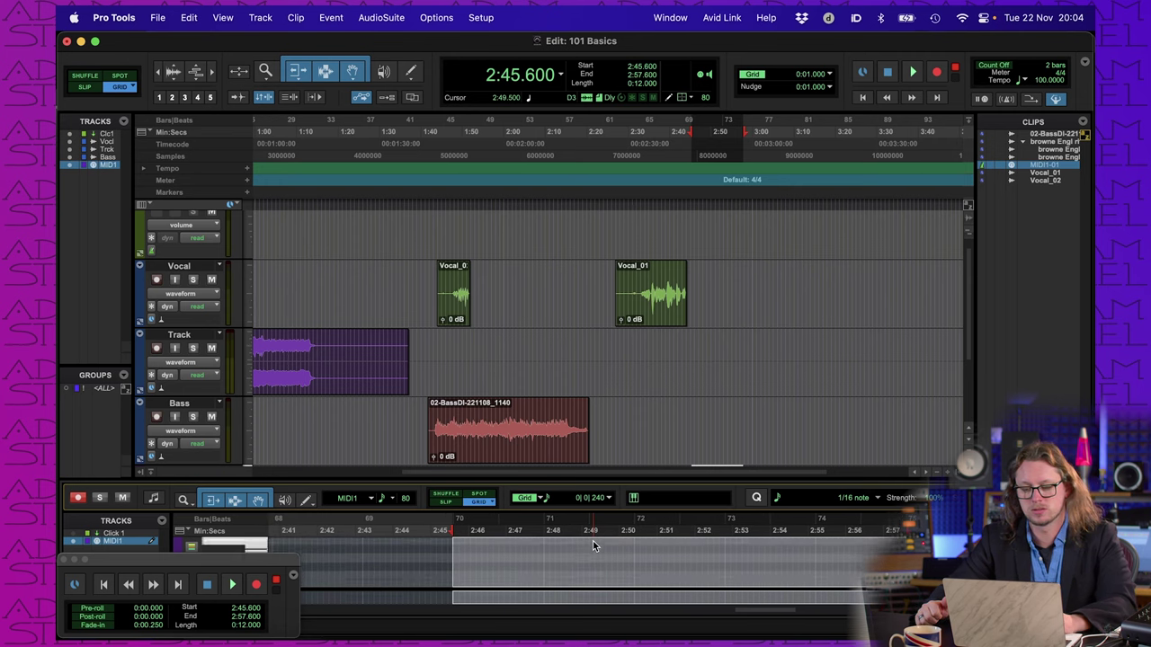
scroll(593, 546, up, 5)
scroll(645, 381, down, 3)
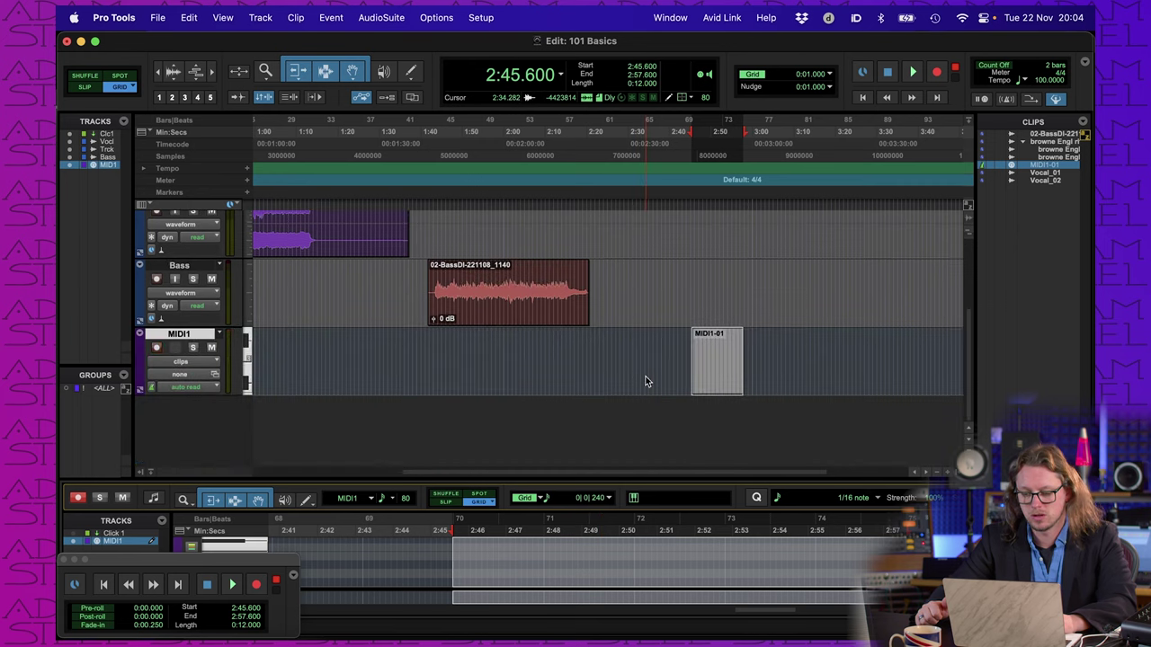
click(707, 351)
Step: Review the MIDI1 track's input assignment in the Mix window, and record another MIDI take from 2:31 to about 2:36
key(super+equal)
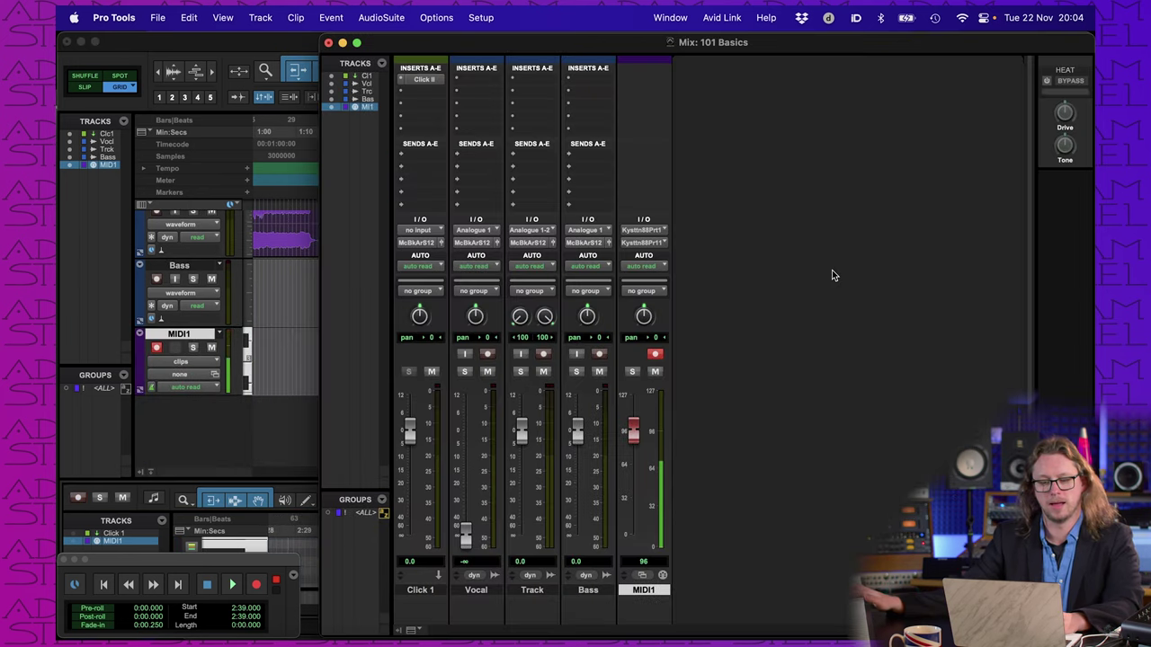
click(643, 230)
click(778, 218)
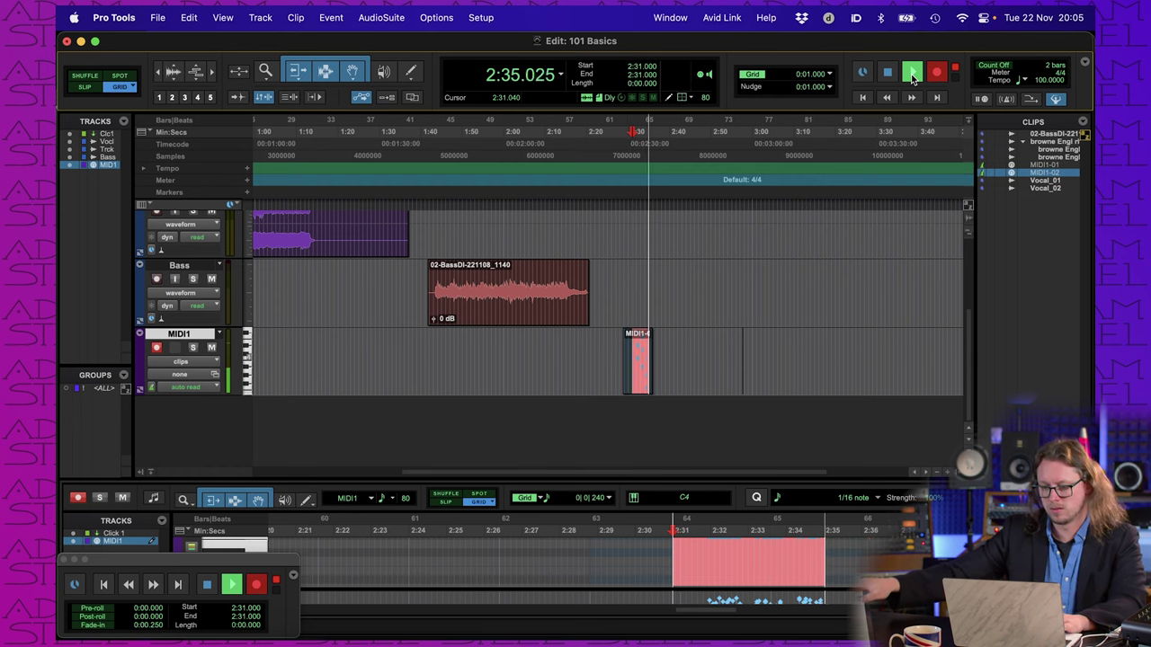
key(space)
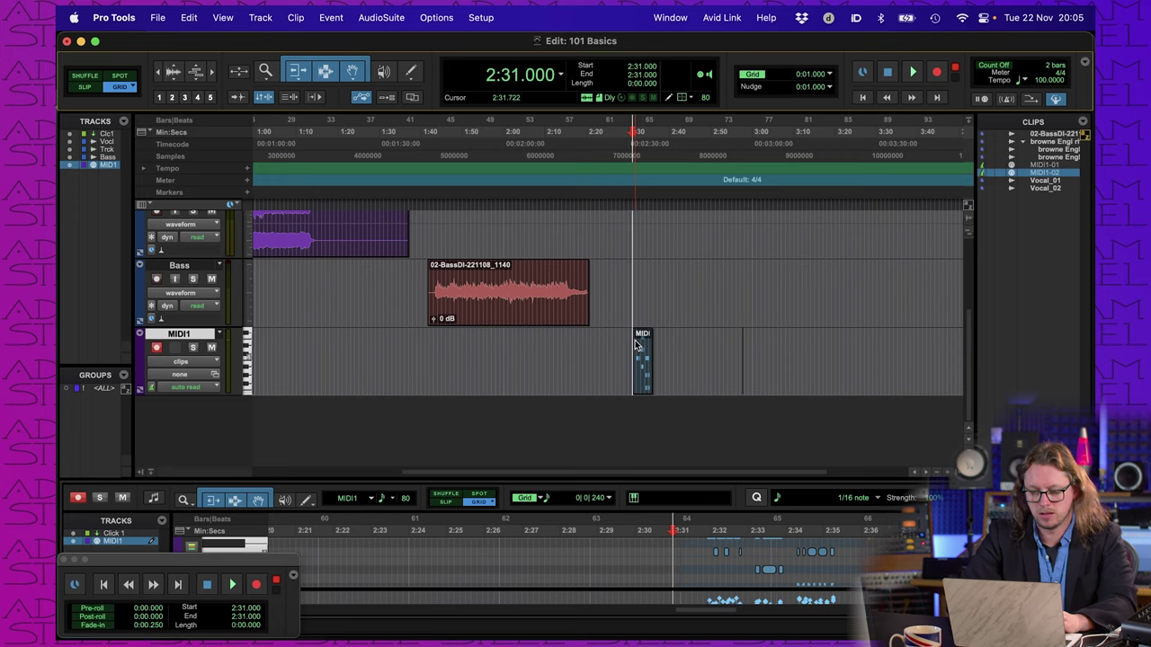
Step: Enlarge the MIDI editor pane, select a long note in the MIDI1-02 clip, and examine the recorded notes
scroll(635, 345, up, 10)
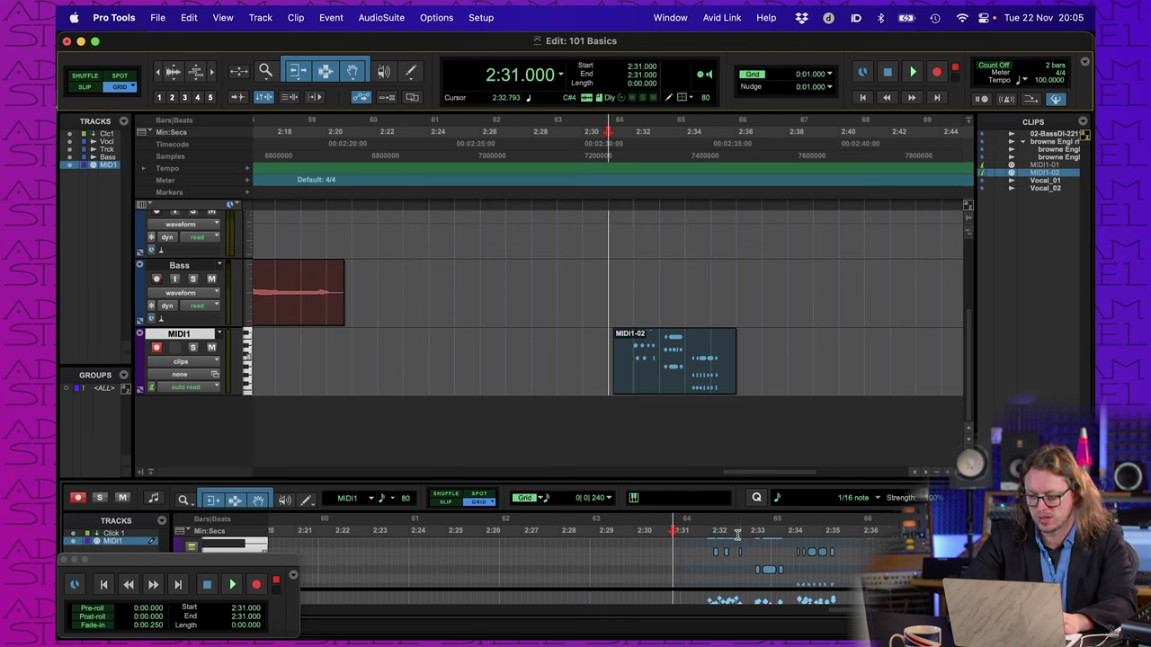
drag(703, 479, 696, 405)
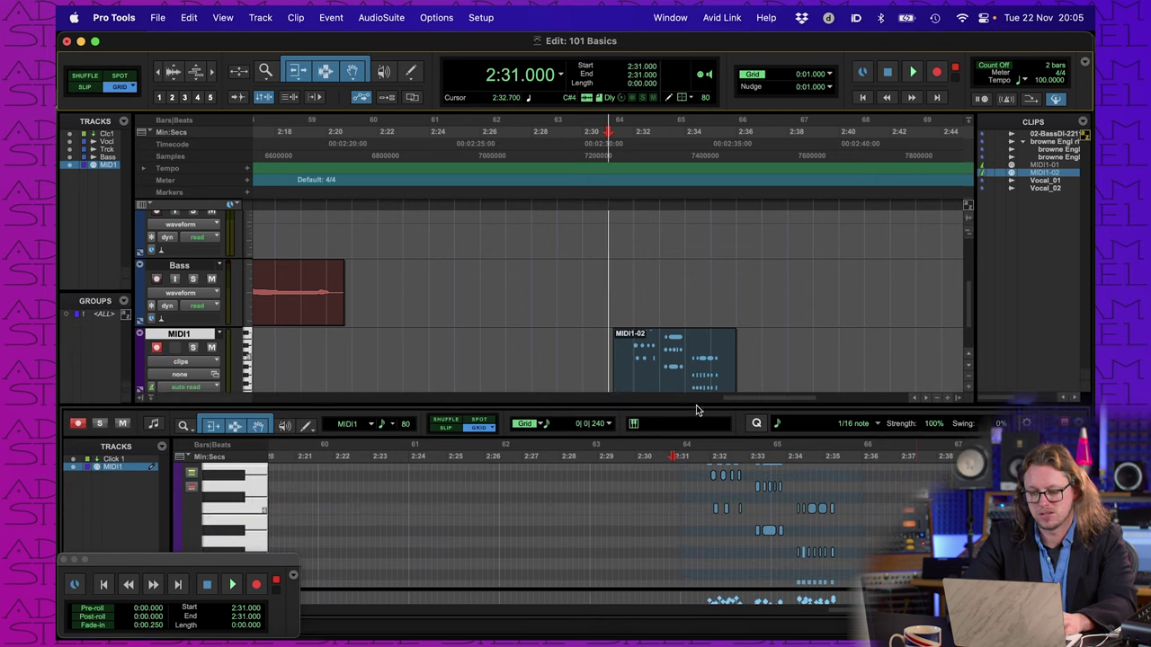
scroll(832, 517, up, 4)
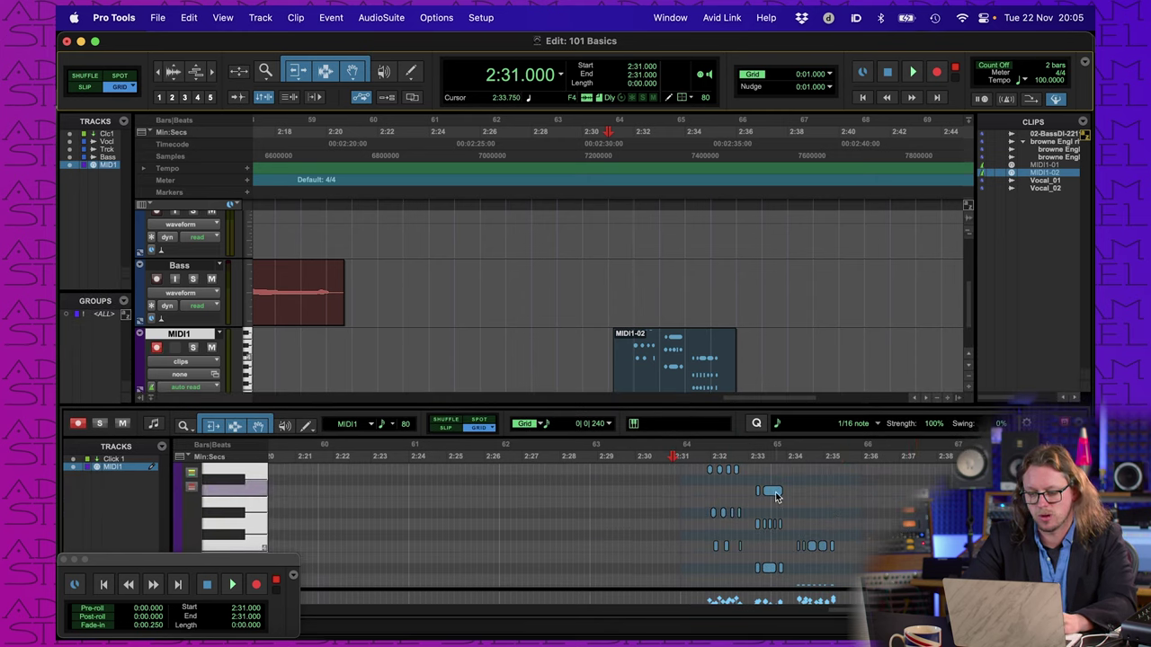
click(777, 495)
drag(777, 491, 779, 495)
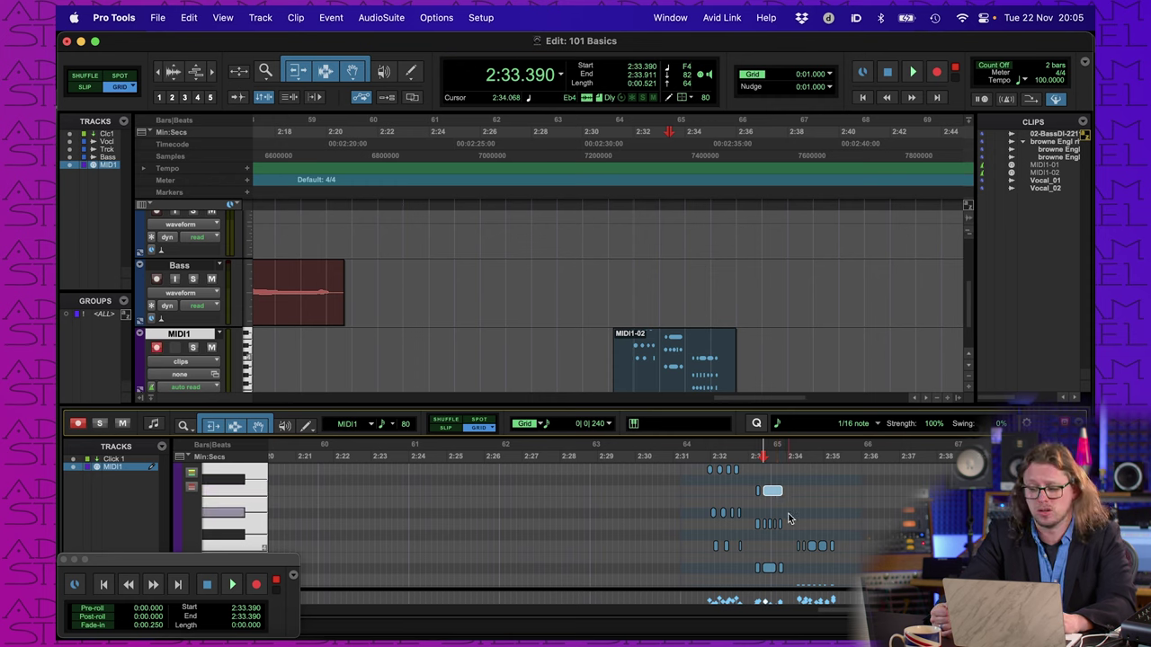
scroll(614, 358, down, 3)
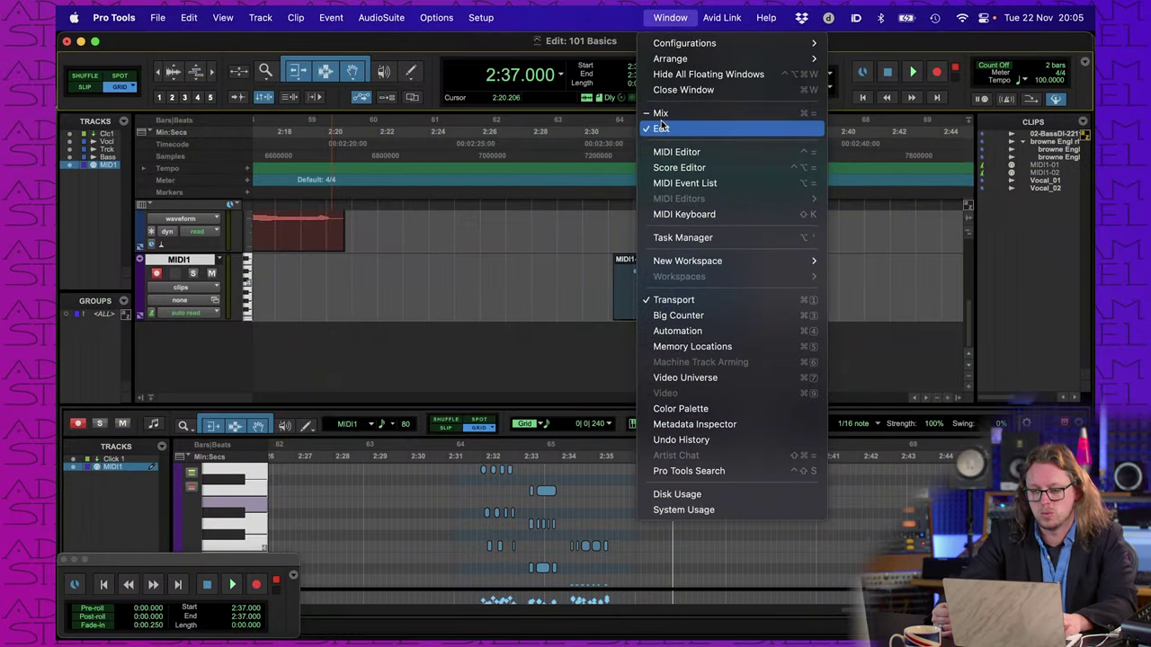
Step: Switch to the Mix window and create one new stereo instrument track in ticks, named Noises
click(661, 114)
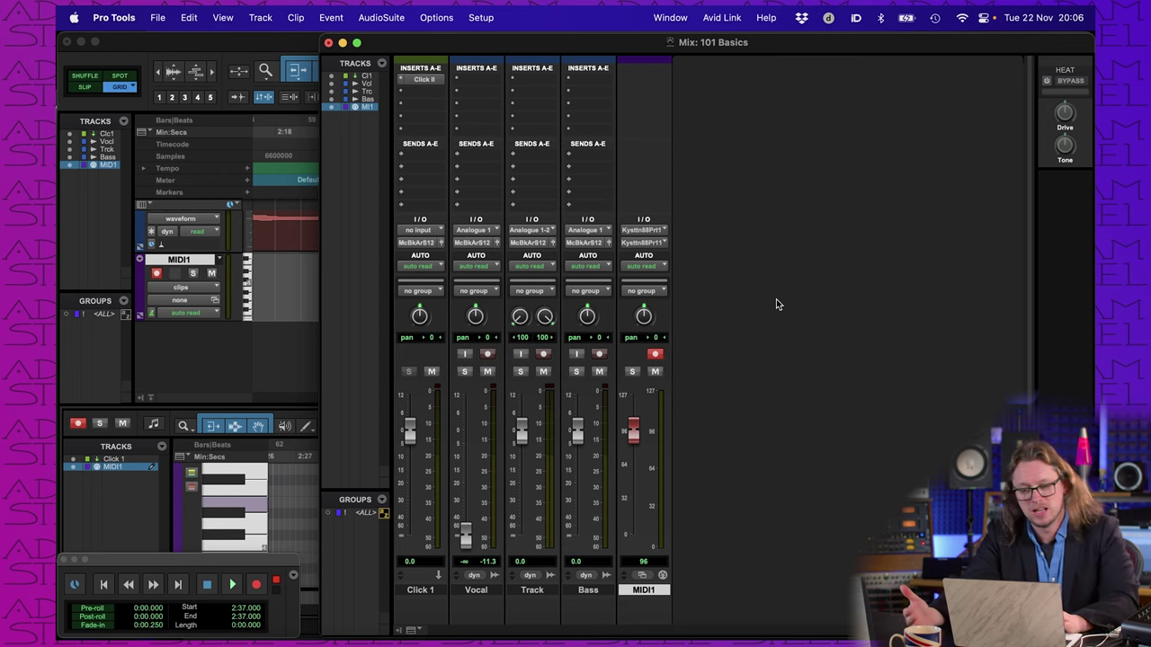
click(258, 18)
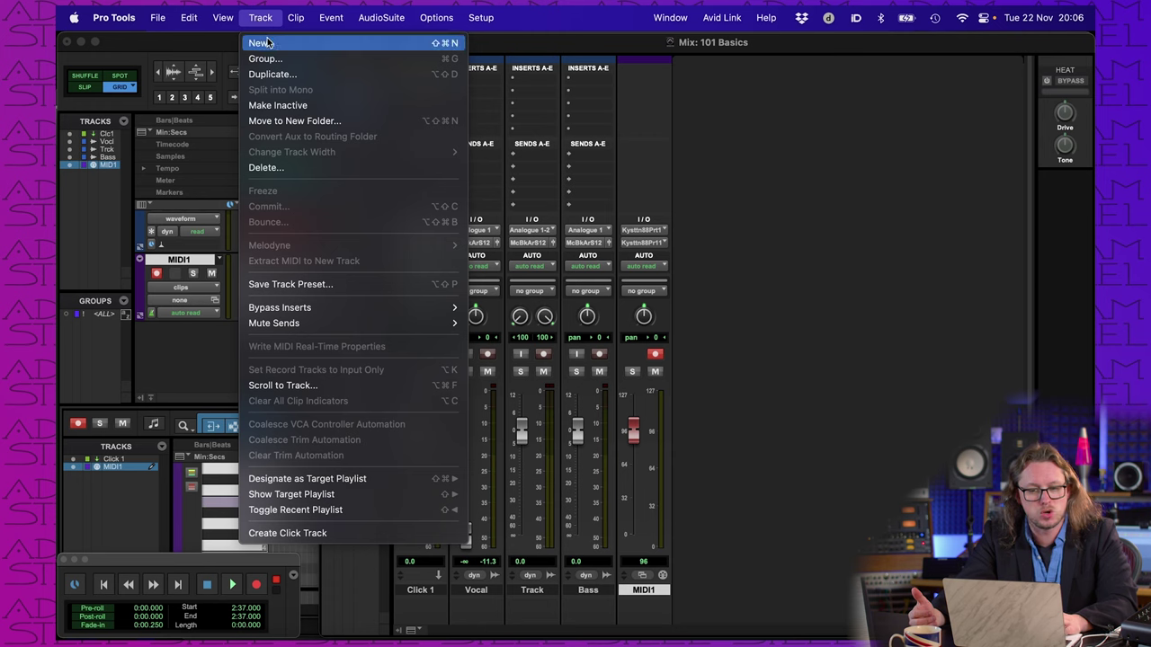
click(266, 43)
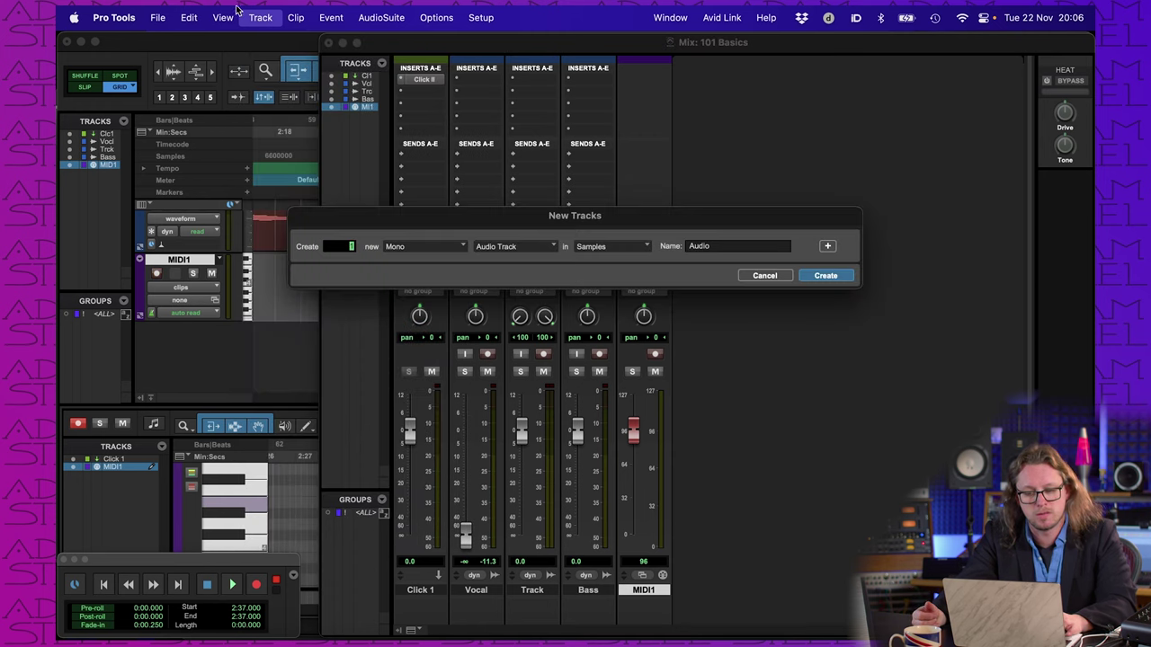
click(493, 248)
click(509, 306)
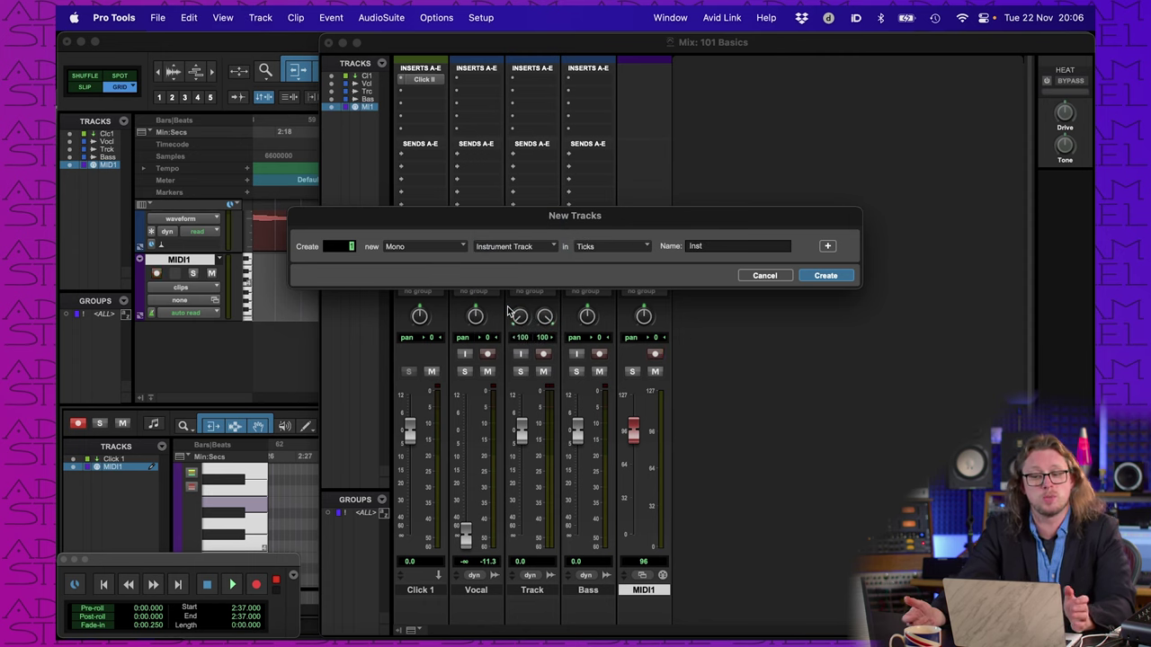
click(418, 240)
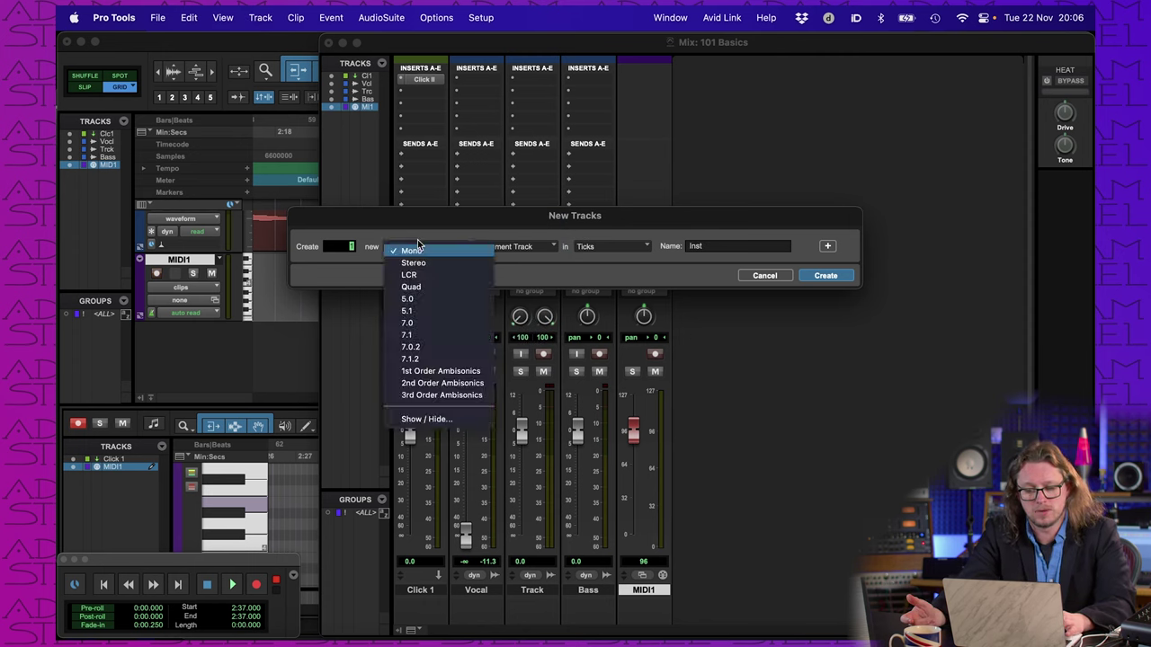
click(411, 264)
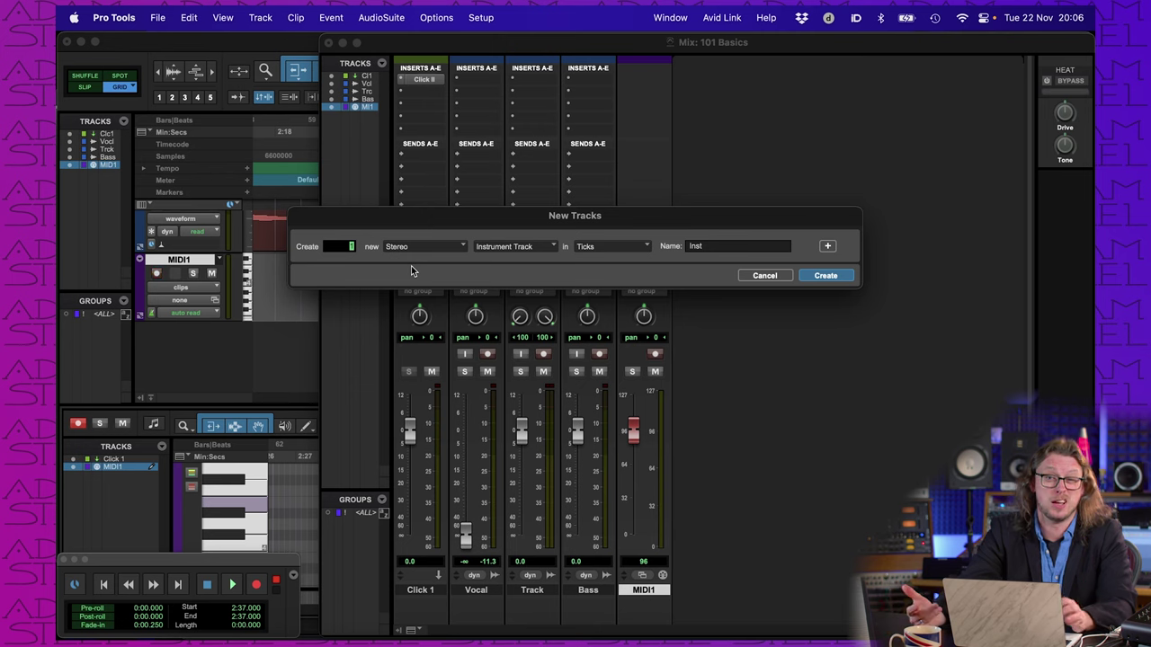
double_click(698, 245)
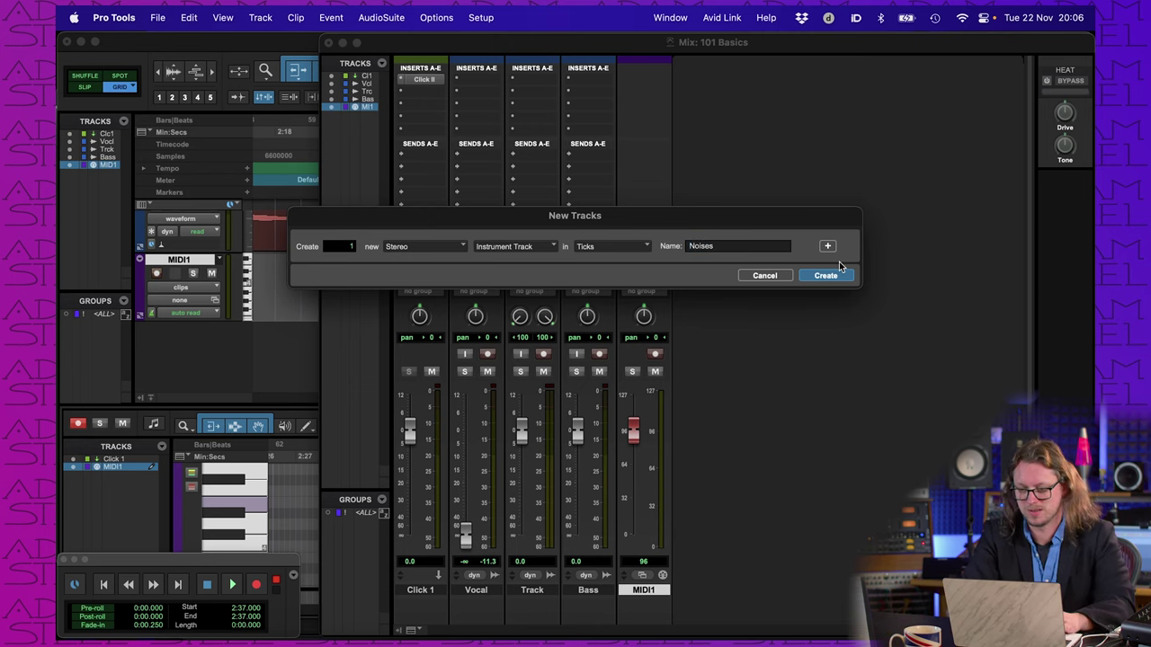
click(819, 276)
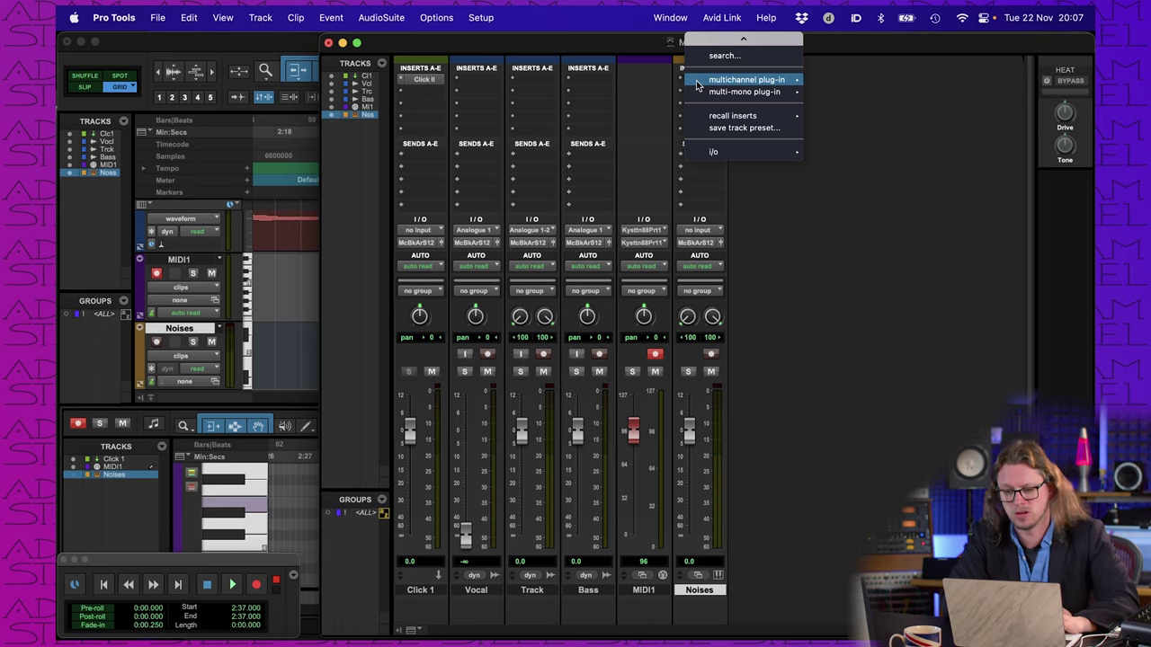
Step: Insert the multichannel instrument plug-in Xpand!2 in the Noises track's first insert slot, and close its window
click(699, 86)
click(687, 77)
mouse_move(718, 81)
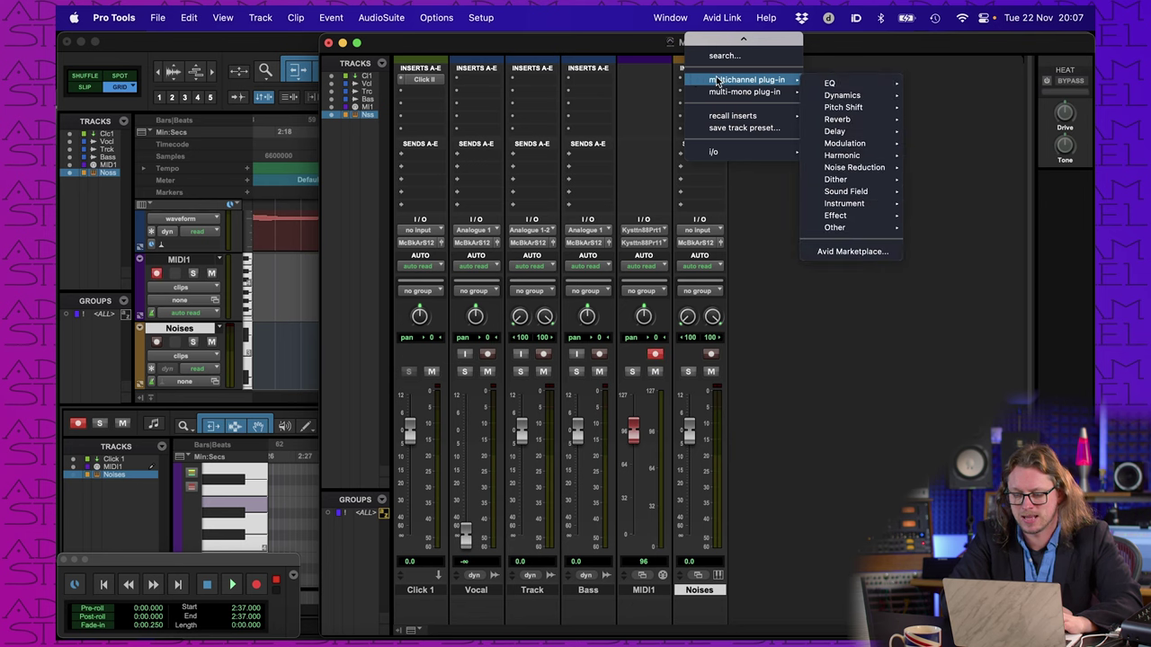
mouse_move(836, 207)
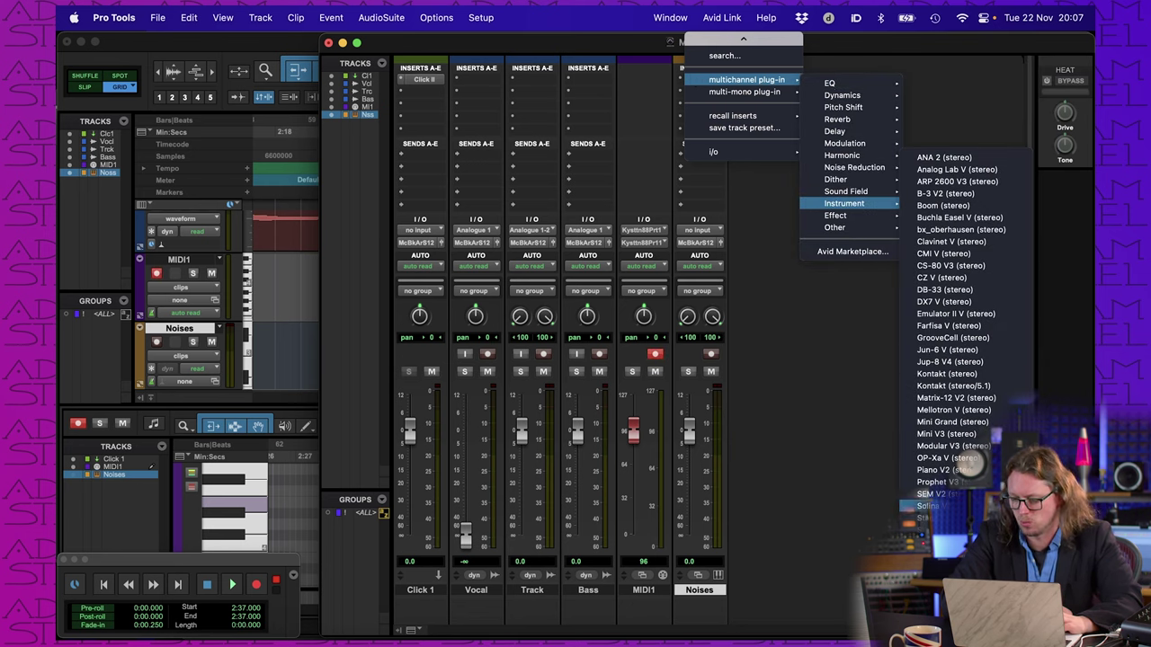
click(937, 602)
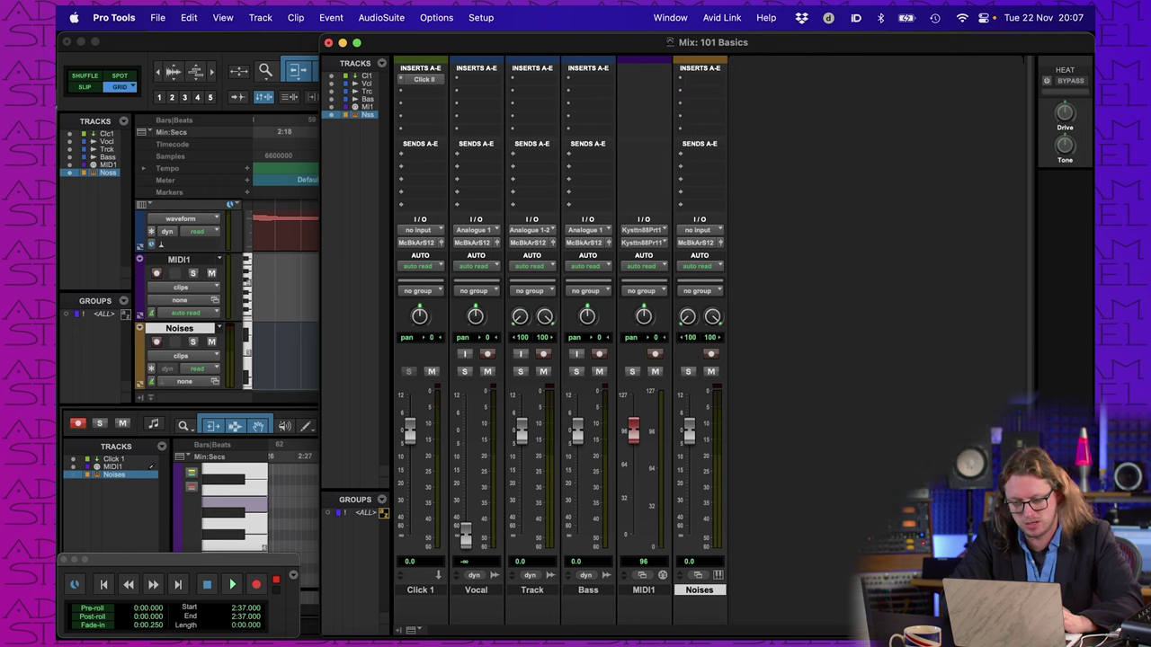
drag(679, 197, 393, 165)
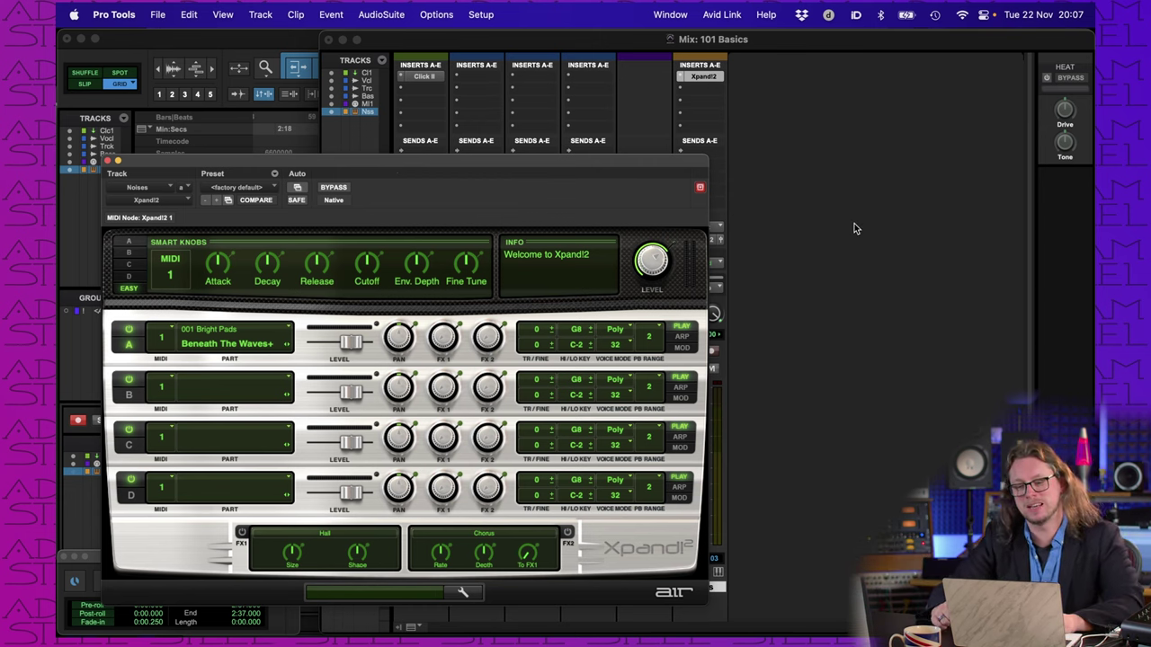
click(107, 161)
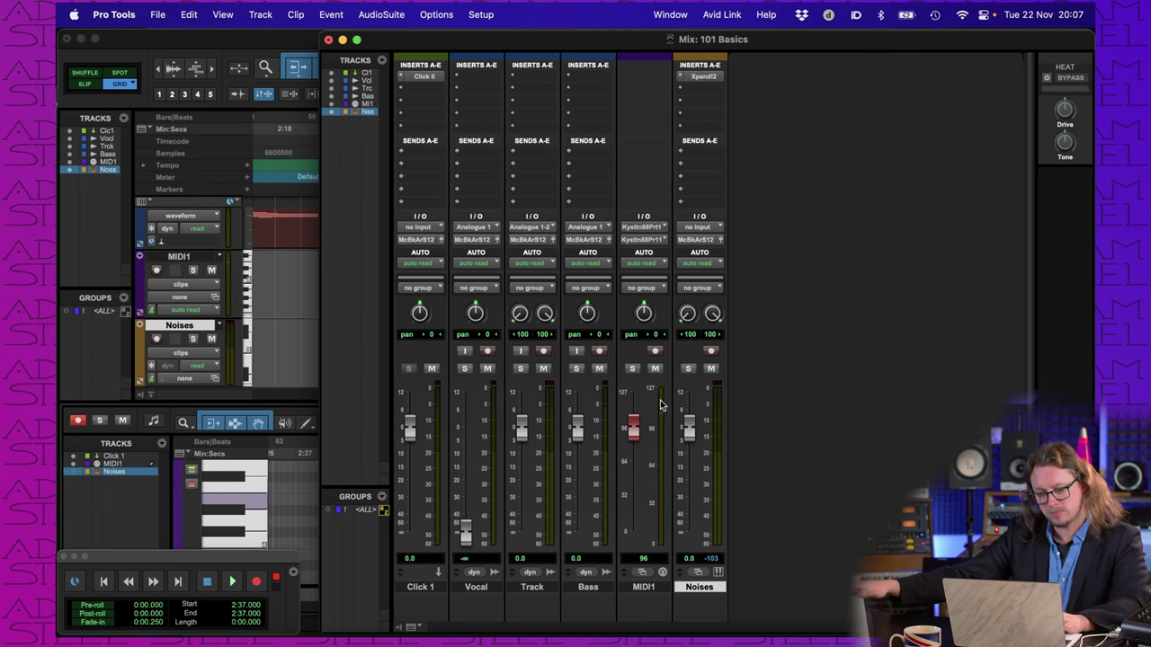
Step: Route the MIDI1 track's output to channel-1 of Noises - Xpand!2 1
click(641, 241)
mouse_move(640, 244)
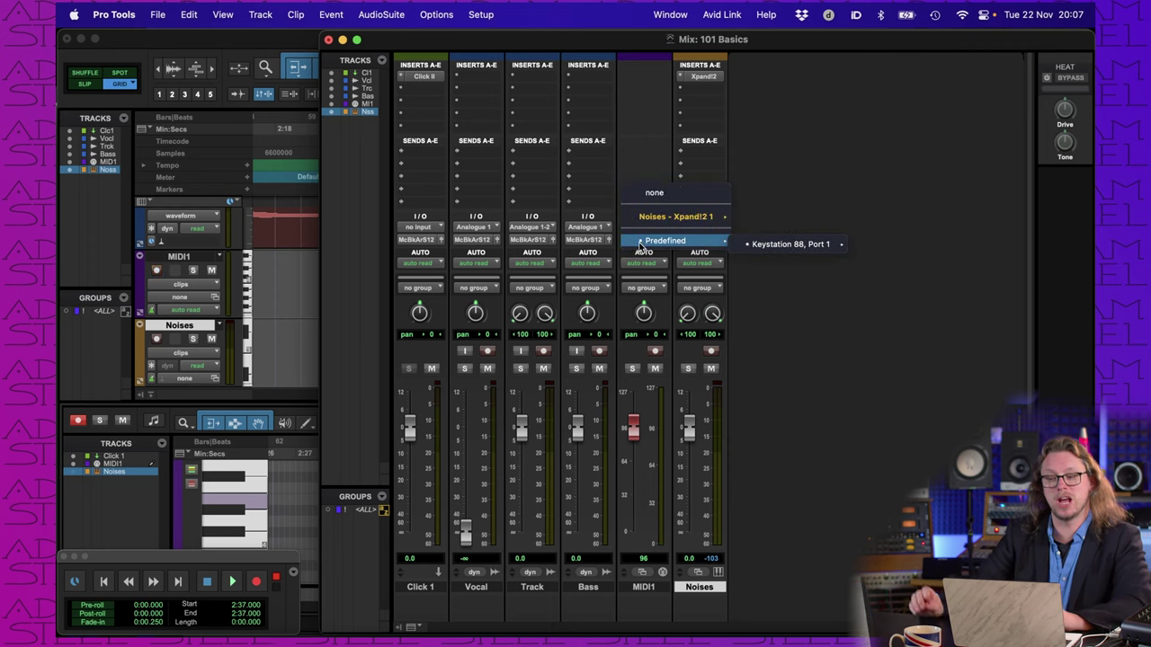
mouse_move(645, 217)
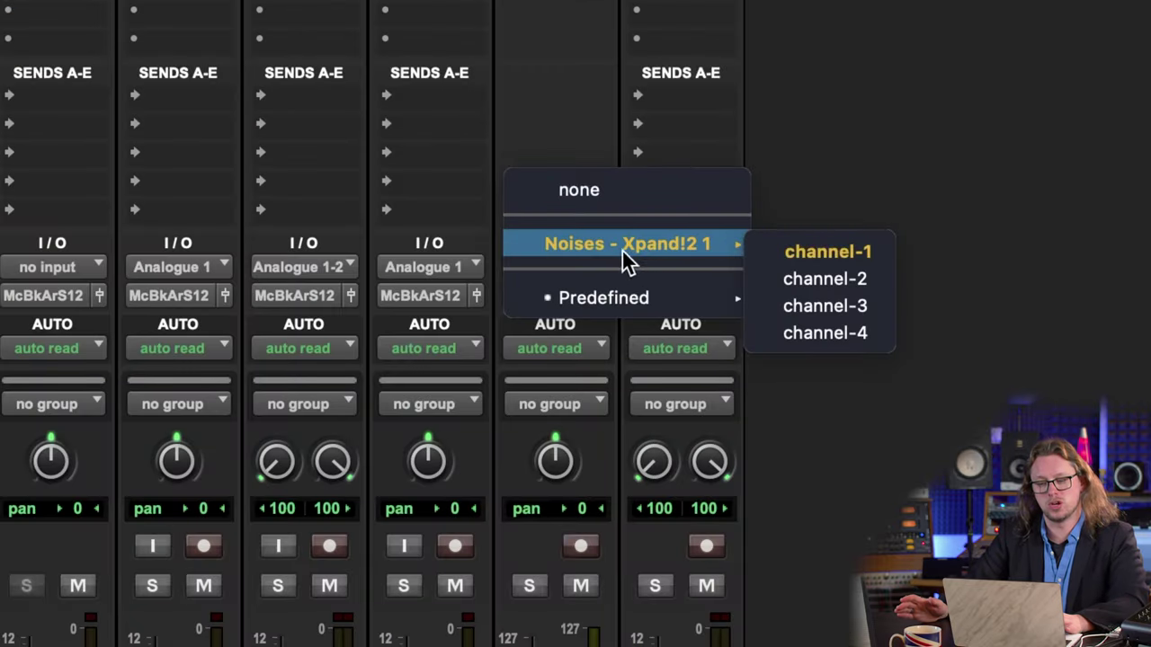
mouse_move(724, 248)
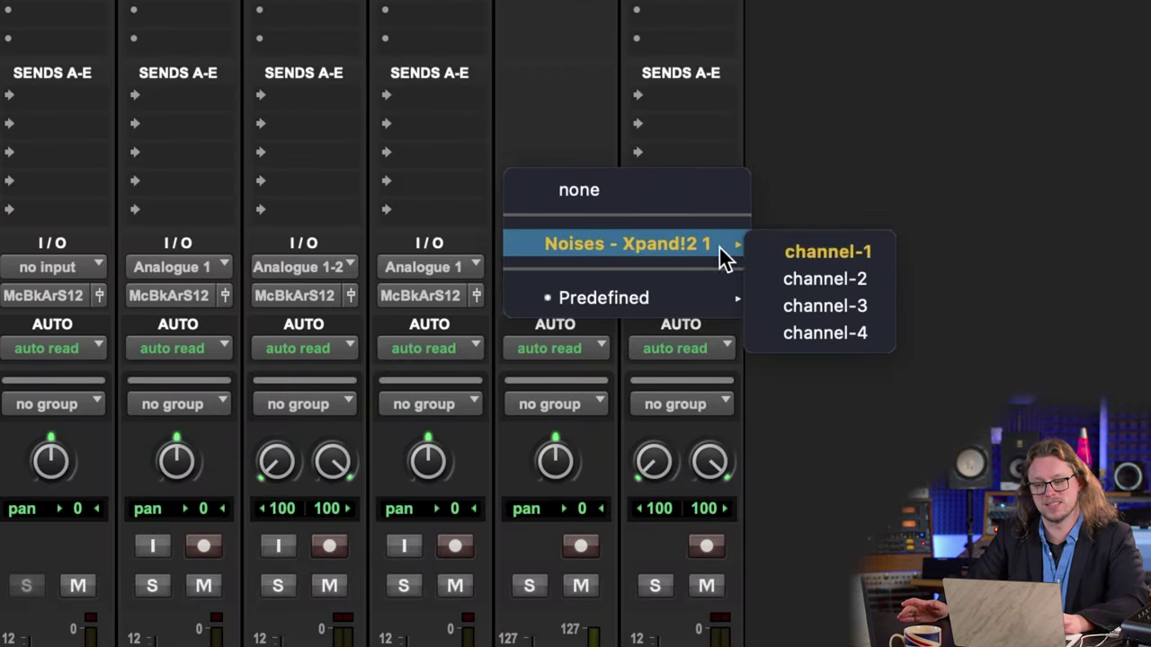
click(775, 249)
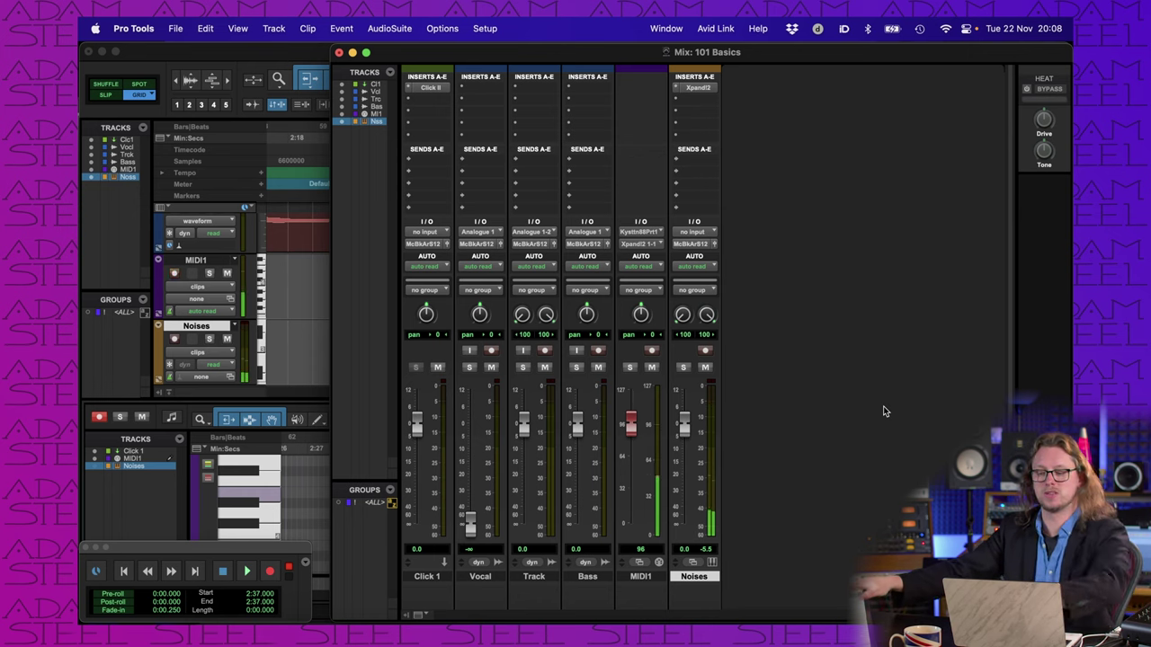
Step: Review the MIDI1 track's predefined Keystation 88, Port 1 input and its Xpand!2 output assignment
click(644, 232)
mouse_move(654, 238)
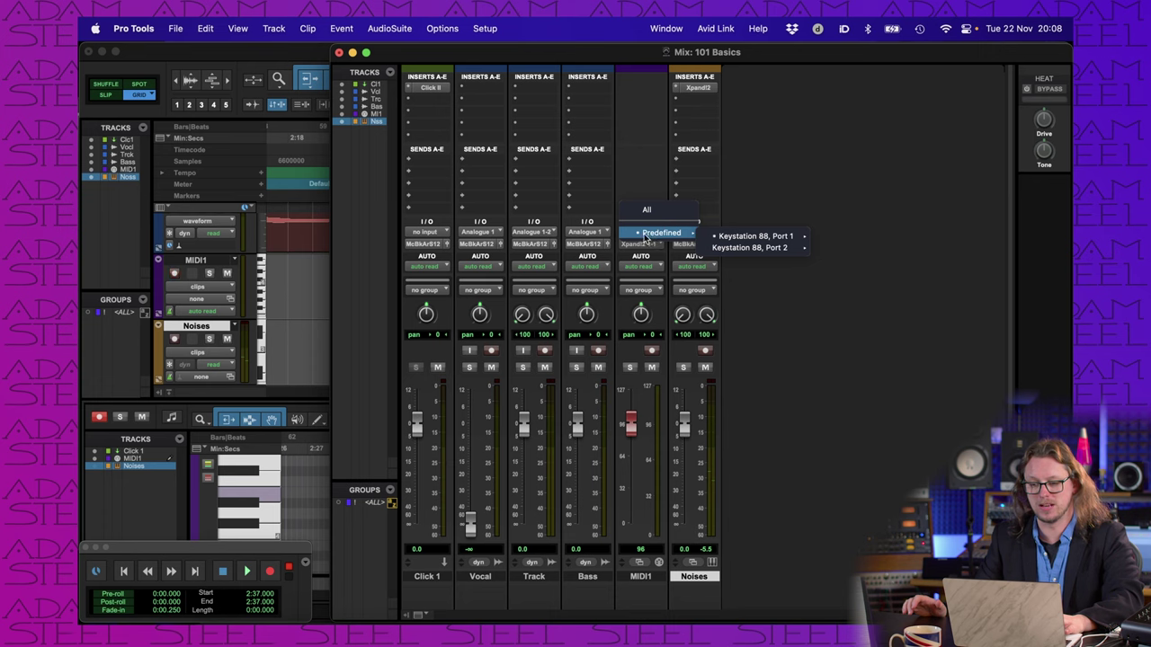
click(756, 236)
click(652, 247)
click(763, 134)
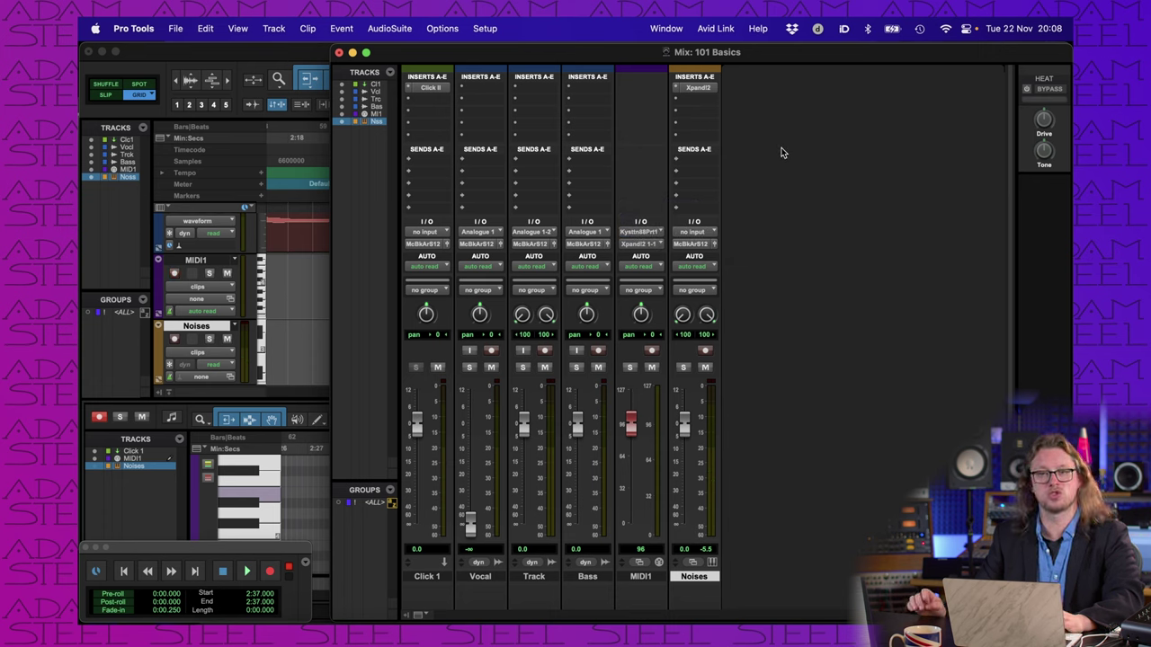
Step: Open Xpand!2 on the Noises track and load the preset +04 D Something Beauty from 06 Polysynths
click(690, 88)
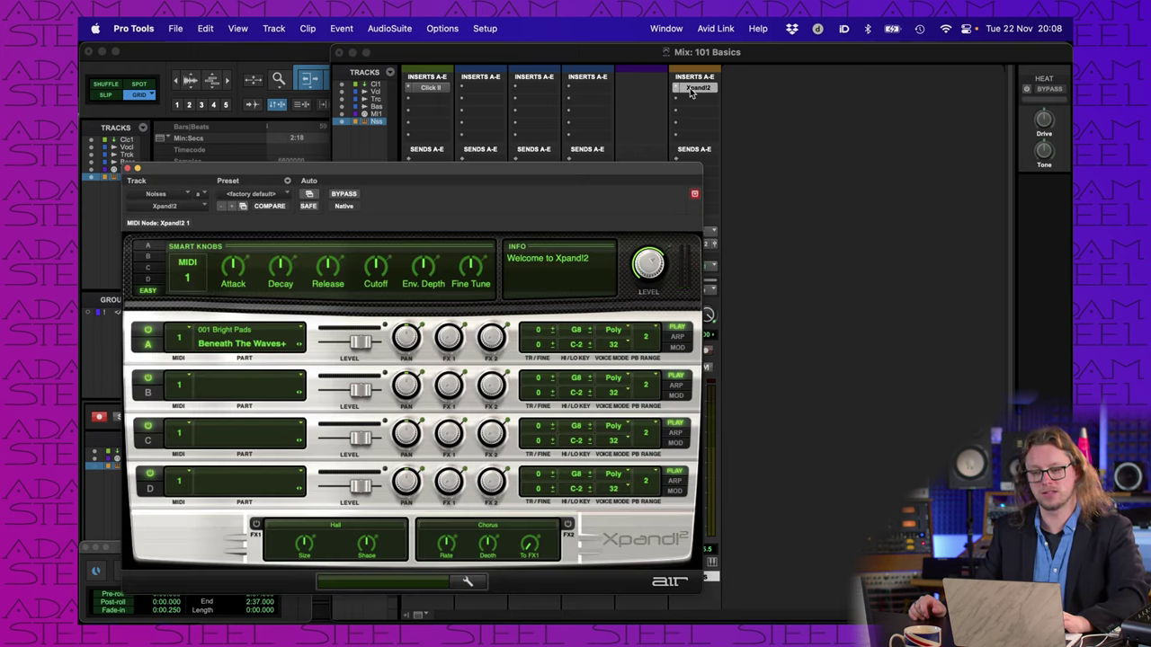
click(251, 195)
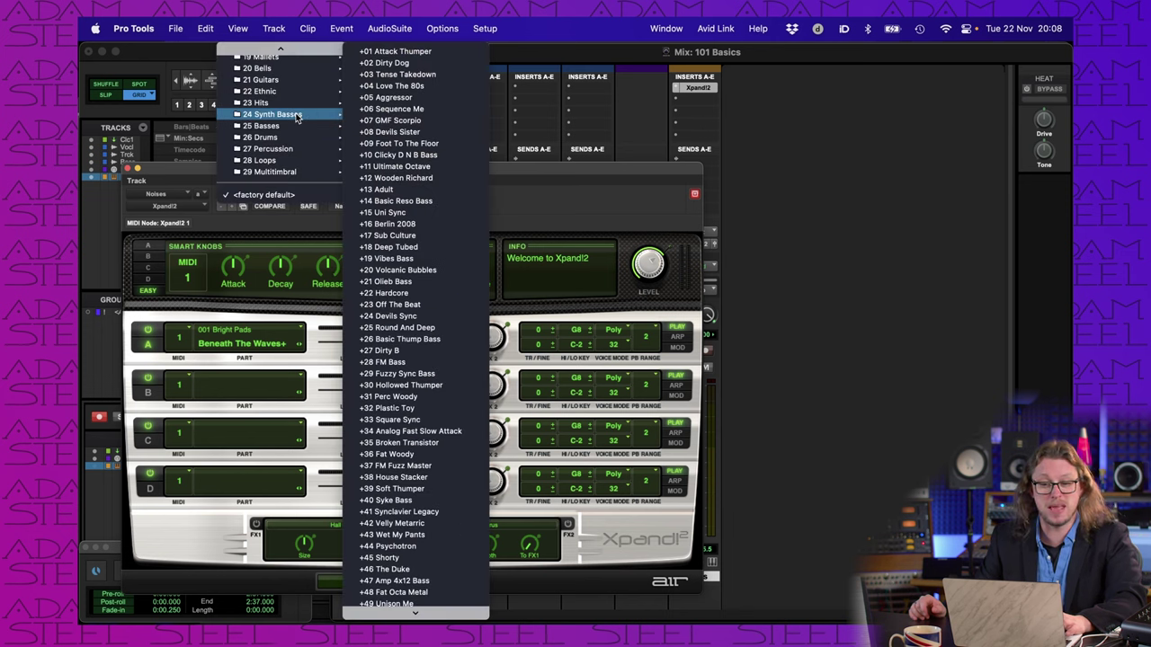
mouse_move(296, 117)
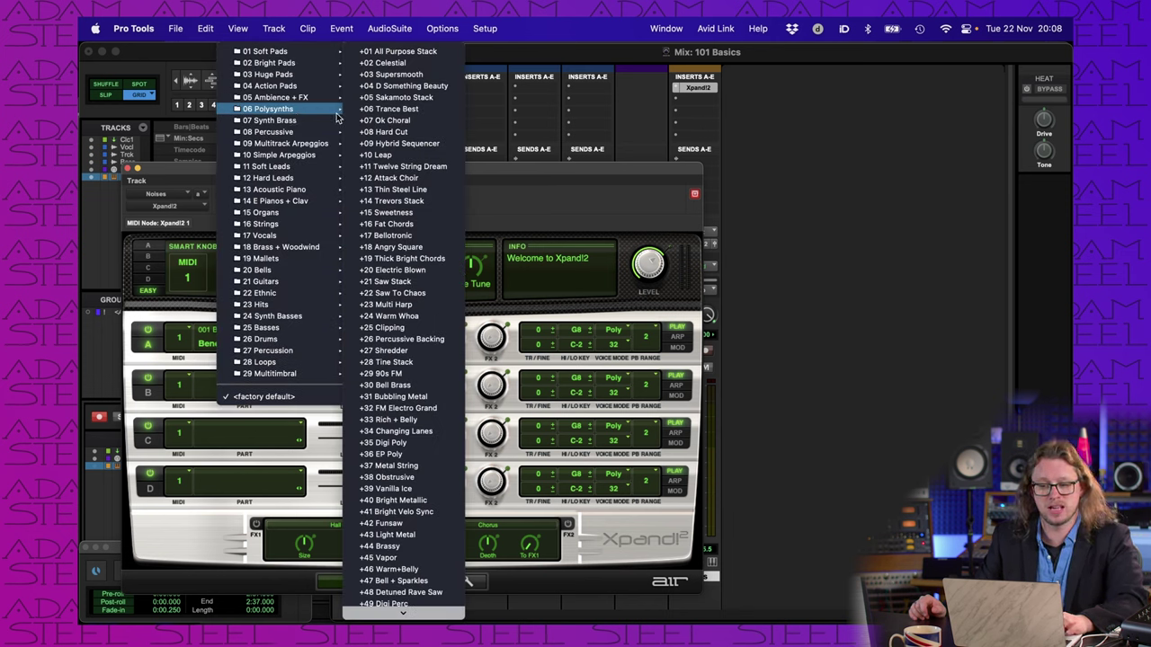
click(395, 86)
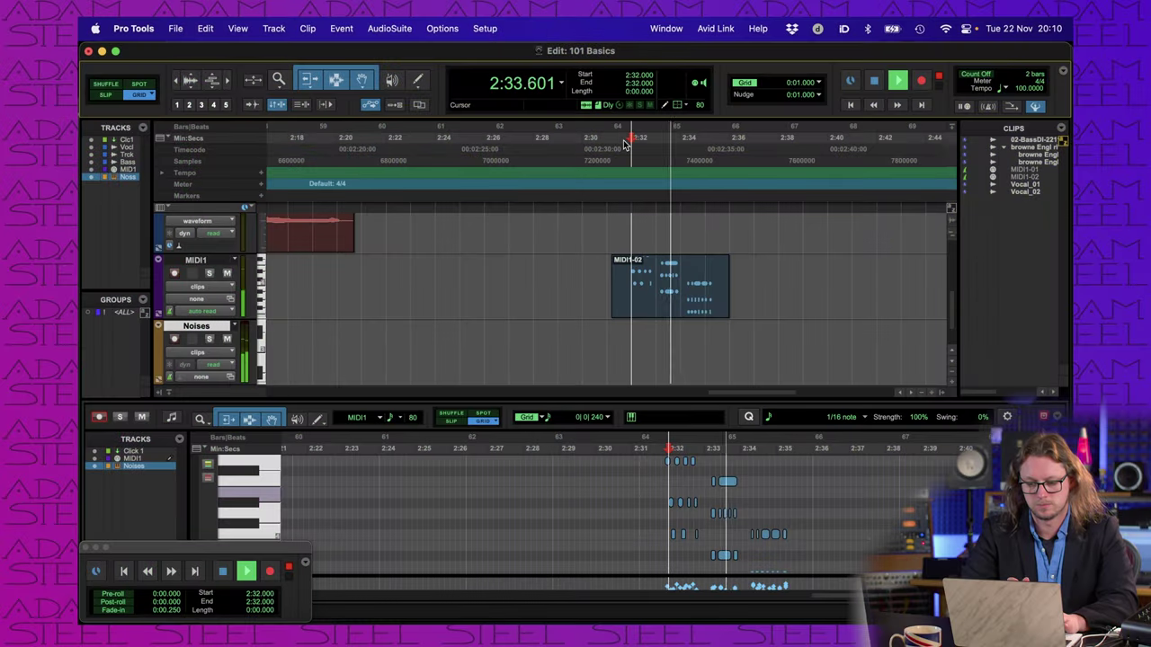
Step: Stop the current playback, and play the MIDI1-02 clip through Xpand!2 from 2:31 before stopping again
key(space)
click(619, 143)
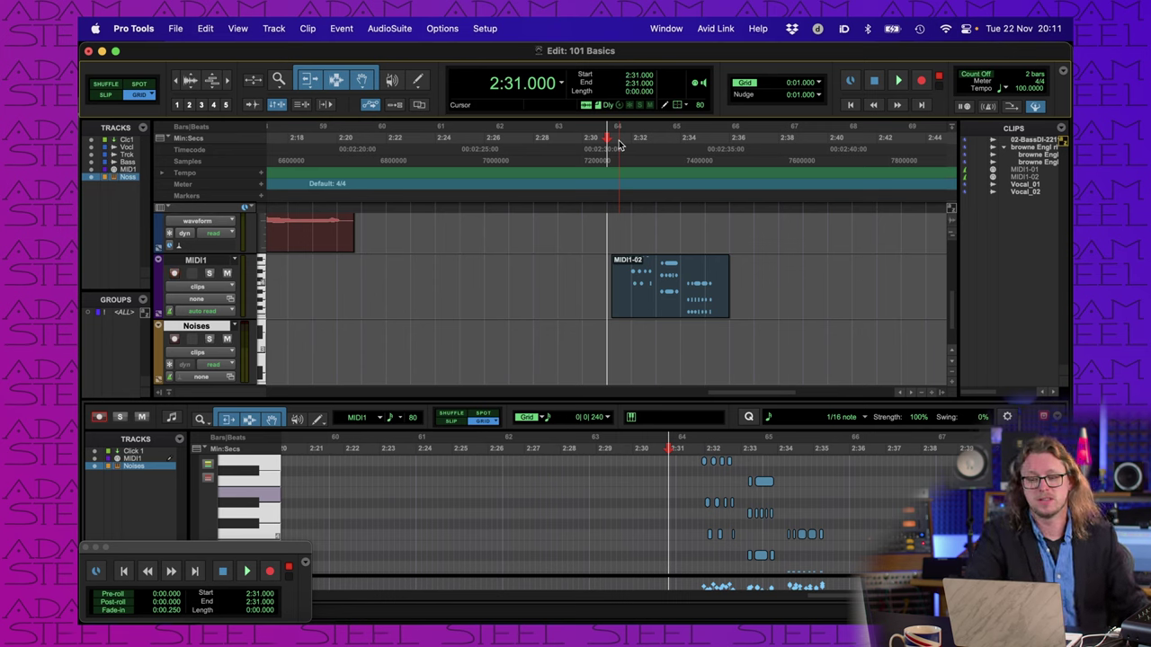
key(space)
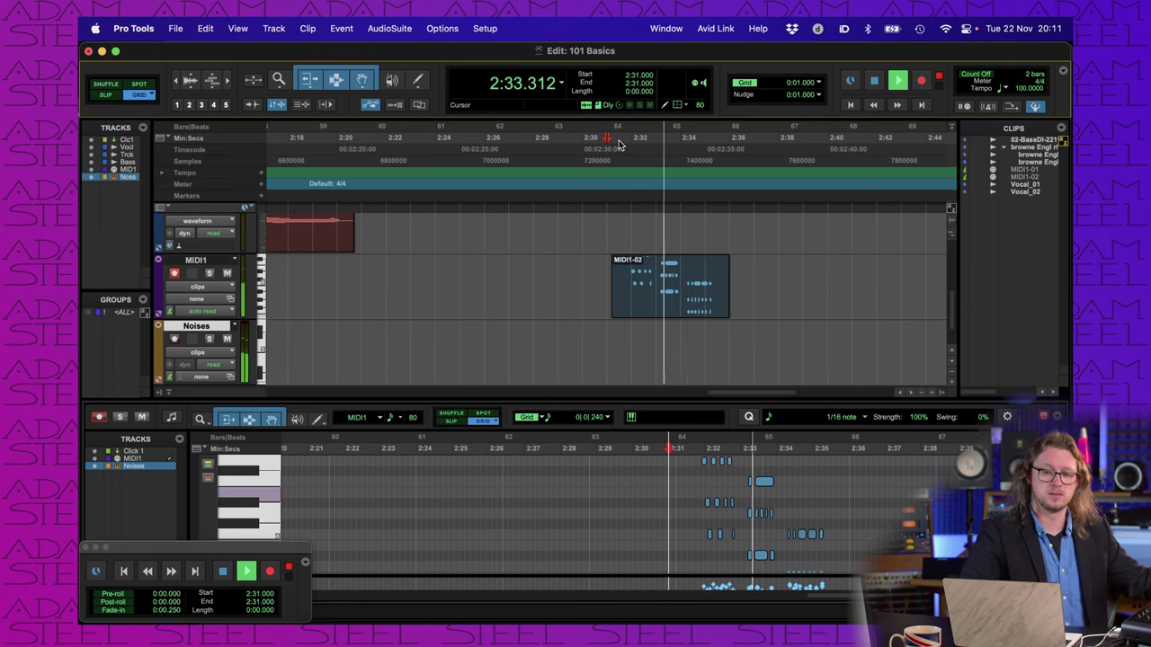
key(space)
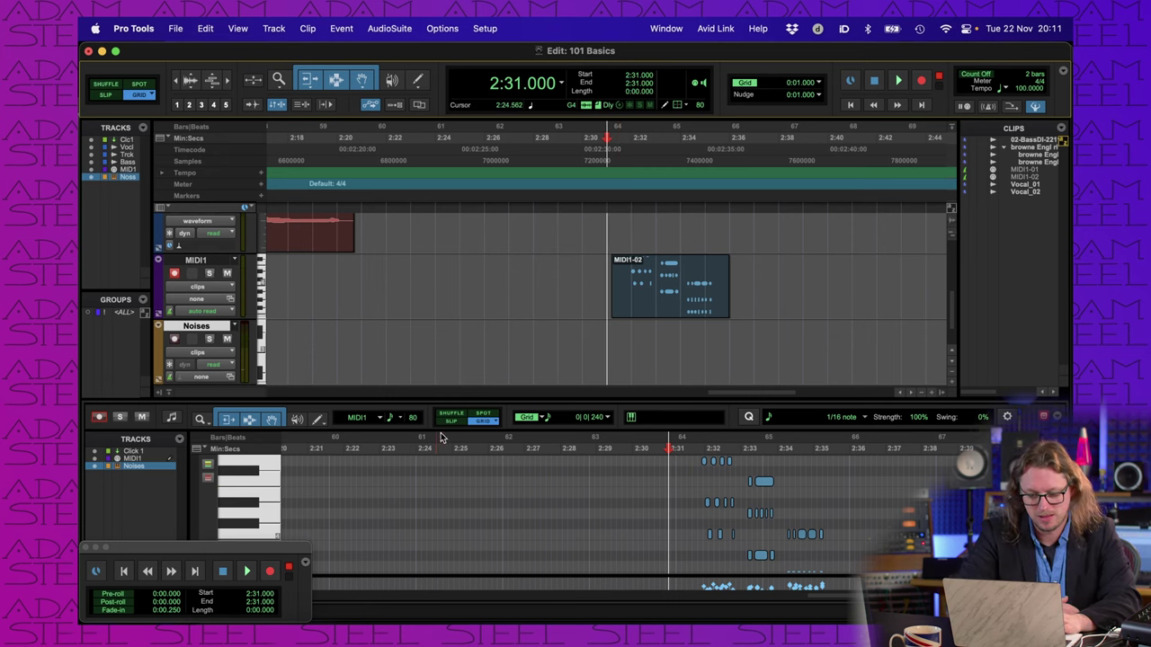
Step: Shrink the MIDI editor pane, locate the Vocal_01 clip on the Vocal track, and play it from 2:36
drag(468, 414, 482, 484)
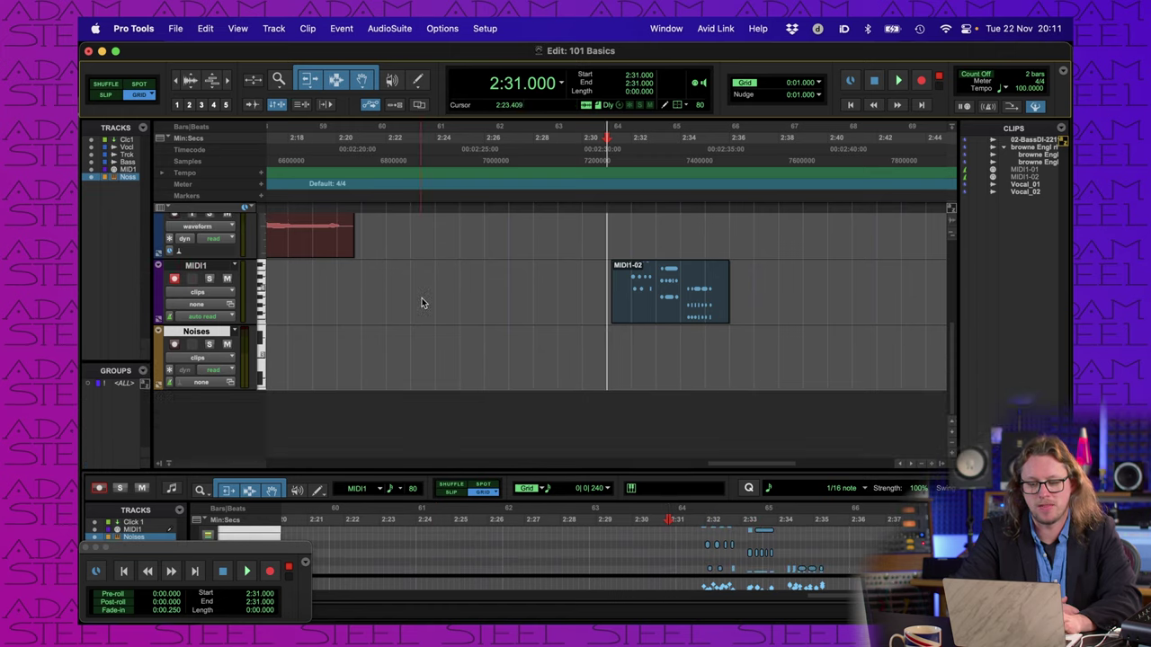
scroll(422, 301, left, 6)
scroll(421, 302, up, 5)
scroll(421, 301, down, 5)
scroll(421, 301, right, 3)
scroll(421, 302, up, 5)
scroll(421, 301, right, 6)
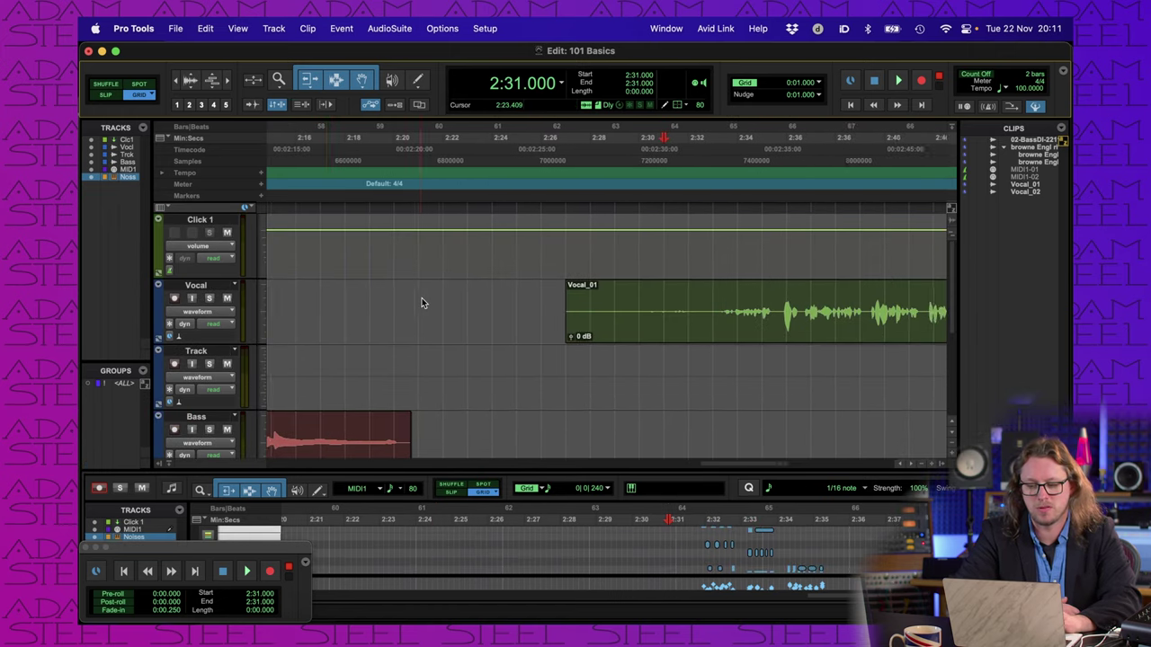
scroll(422, 301, down, 5)
scroll(422, 302, up, 5)
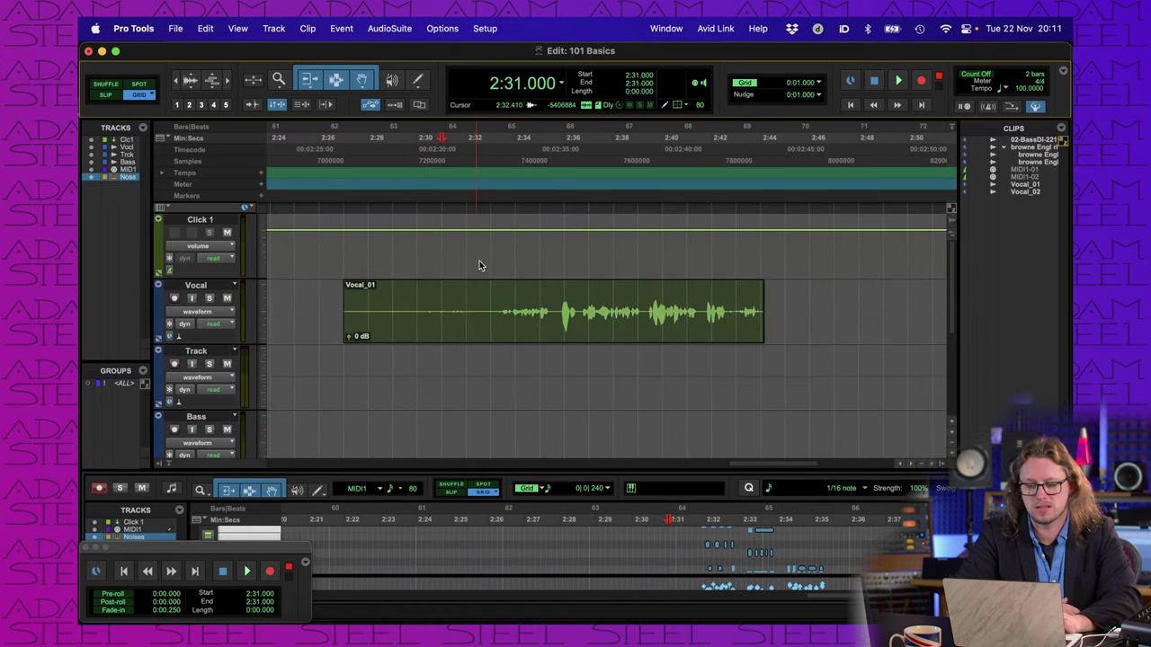
click(557, 189)
key(space)
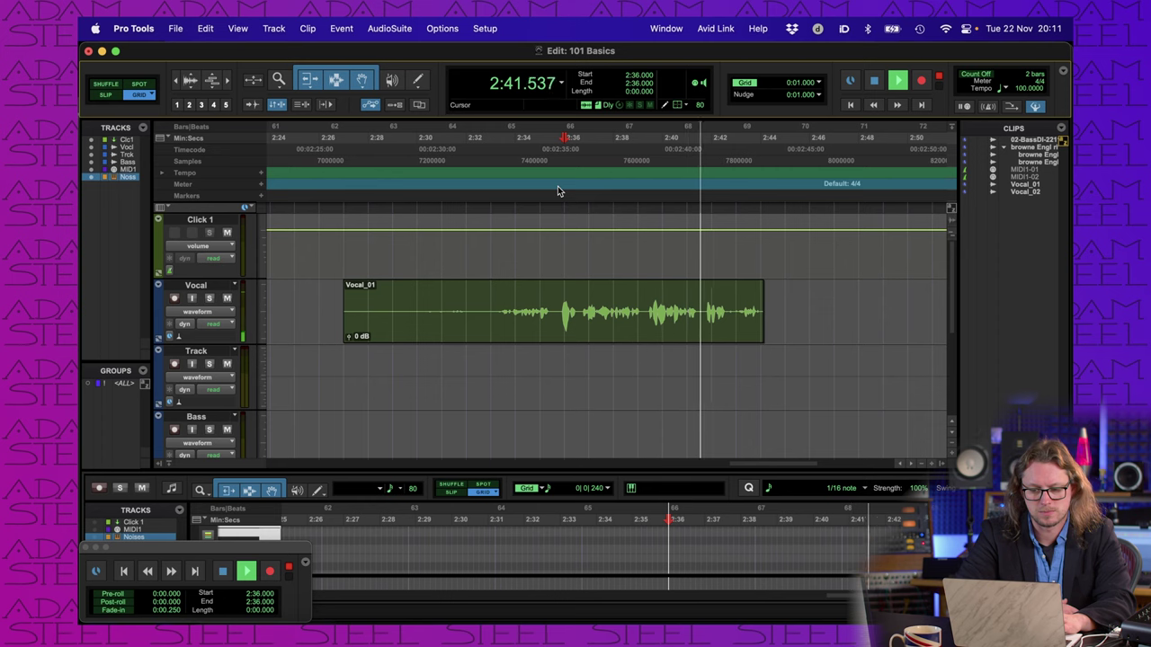
Step: Stop the vocal playback and bring up the Mix window
key(space)
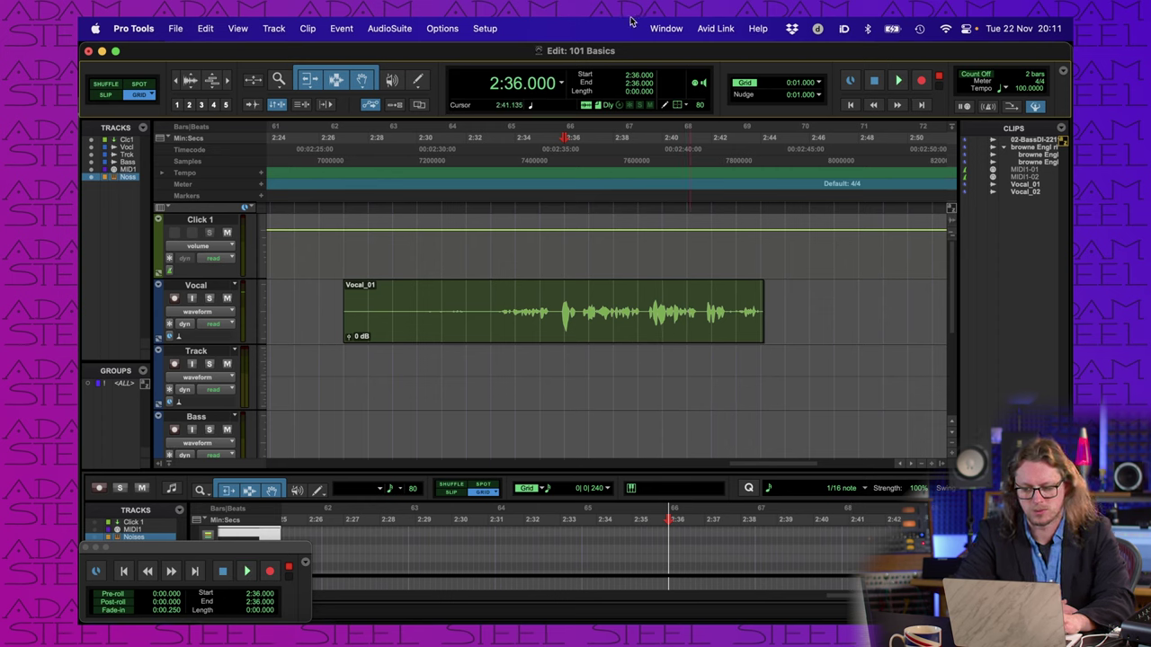
click(677, 28)
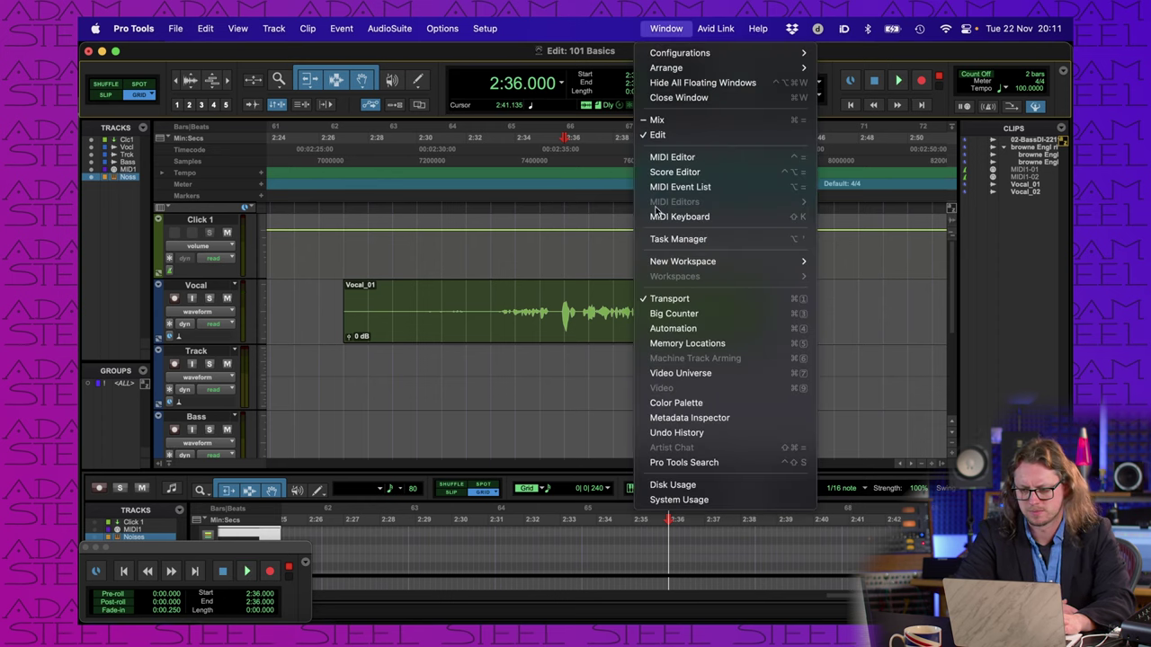
click(658, 120)
Step: Play the vocal from 2:36 while setting the Vocal track's fader to about -0.1 dB, and stop playback
key(space)
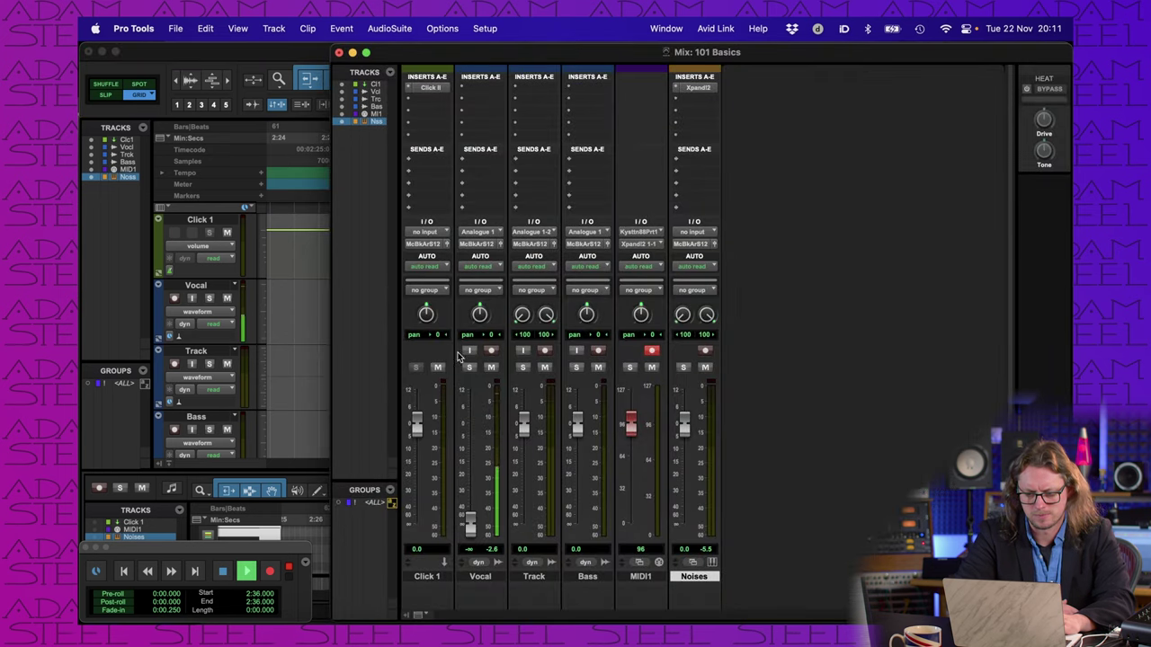
key(space)
drag(465, 523, 473, 428)
key(space)
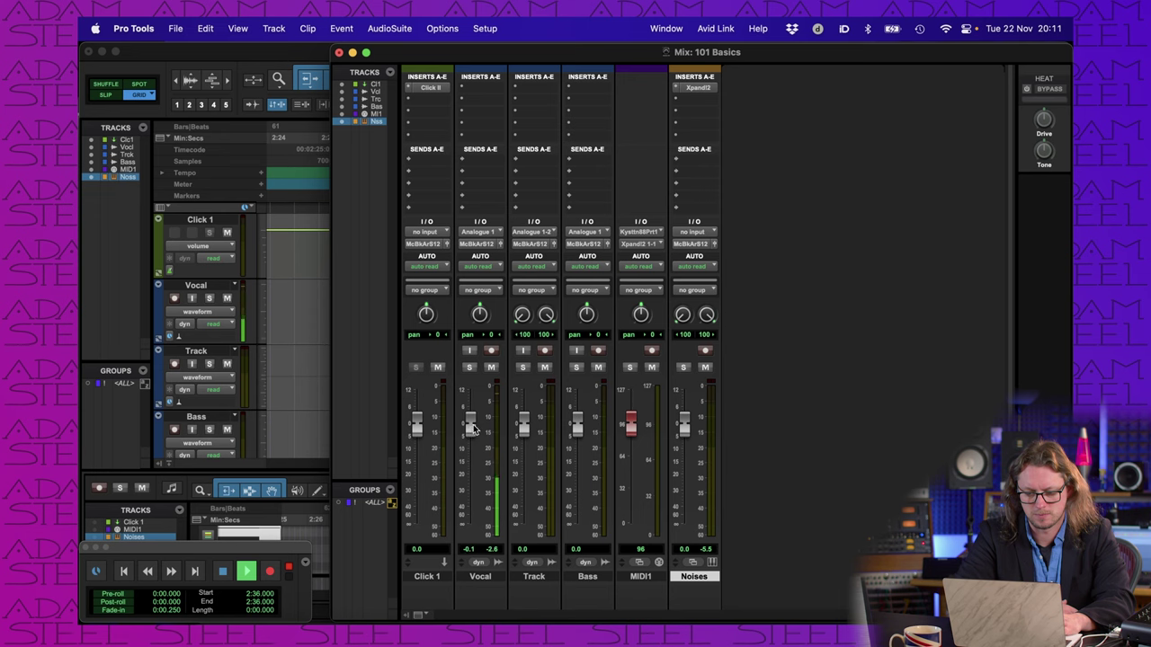
key(space)
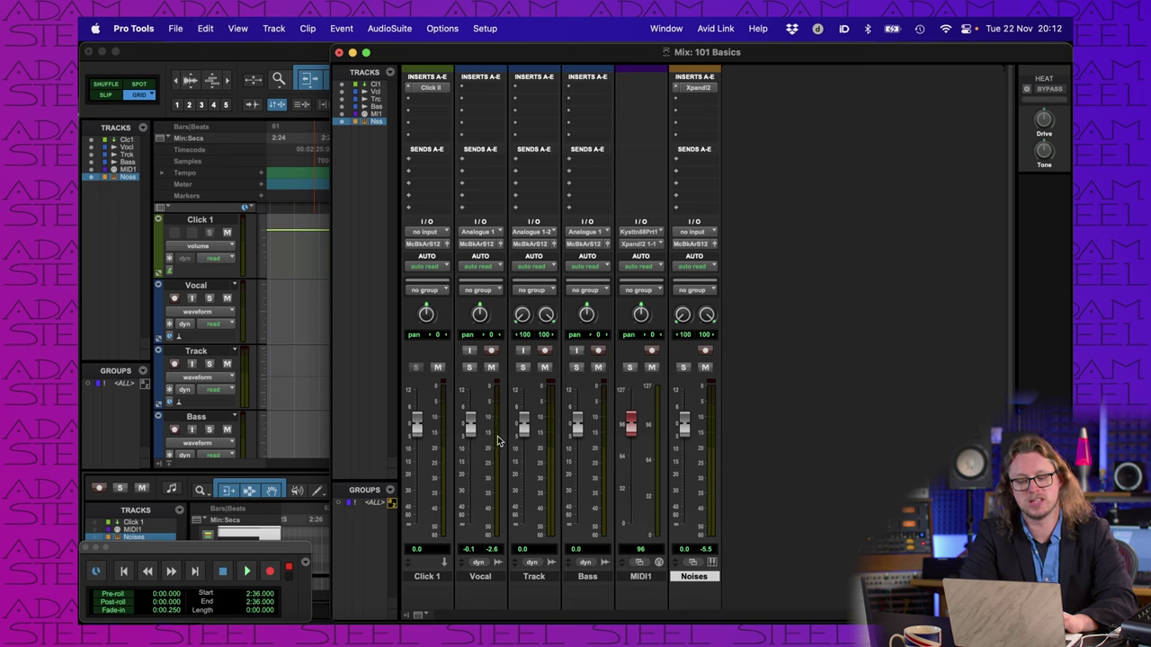
key(space)
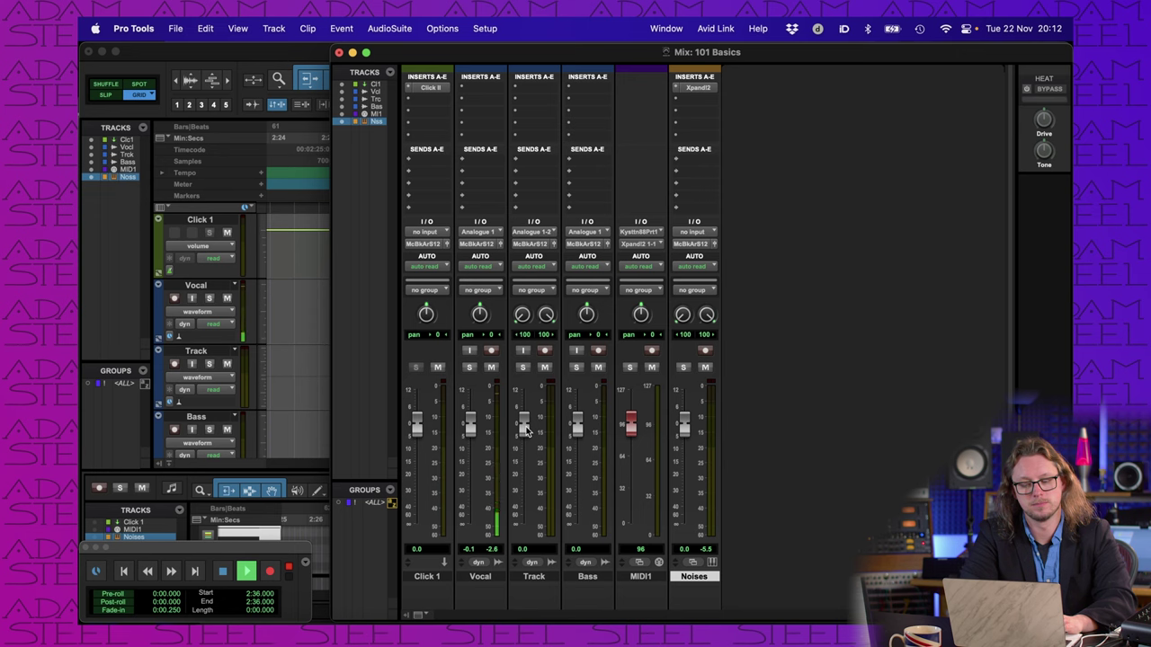
key(space)
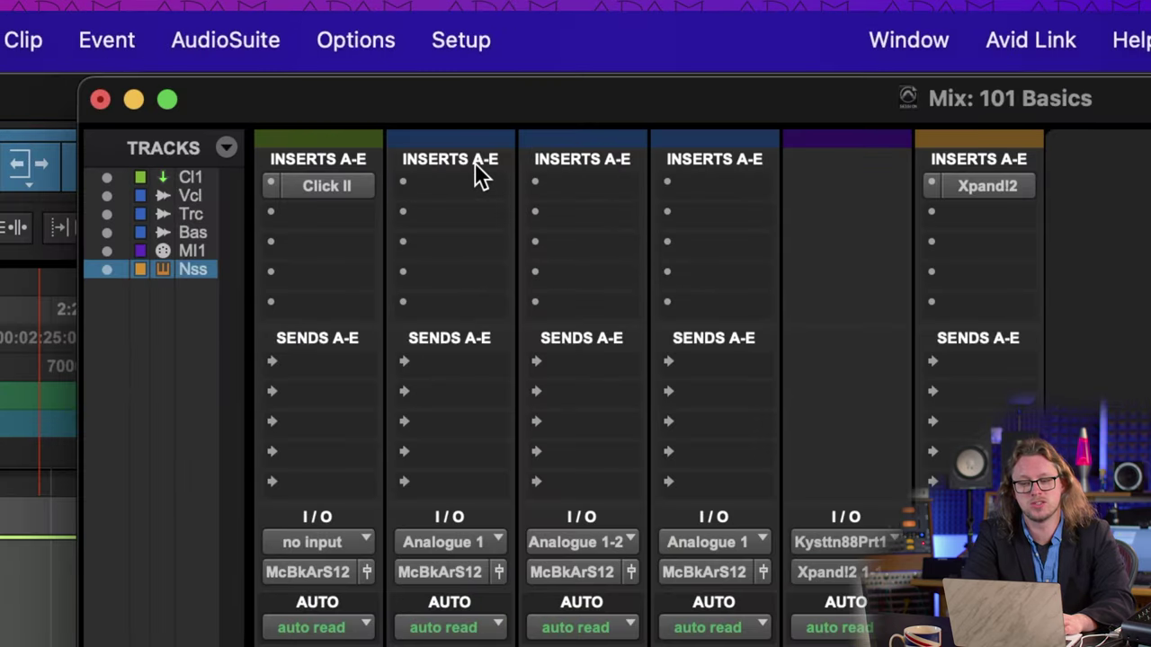
Step: Browse the mono EQ plug-ins and insert the 304E equalizer in the Vocal track's first insert slot
click(432, 184)
click(1122, 178)
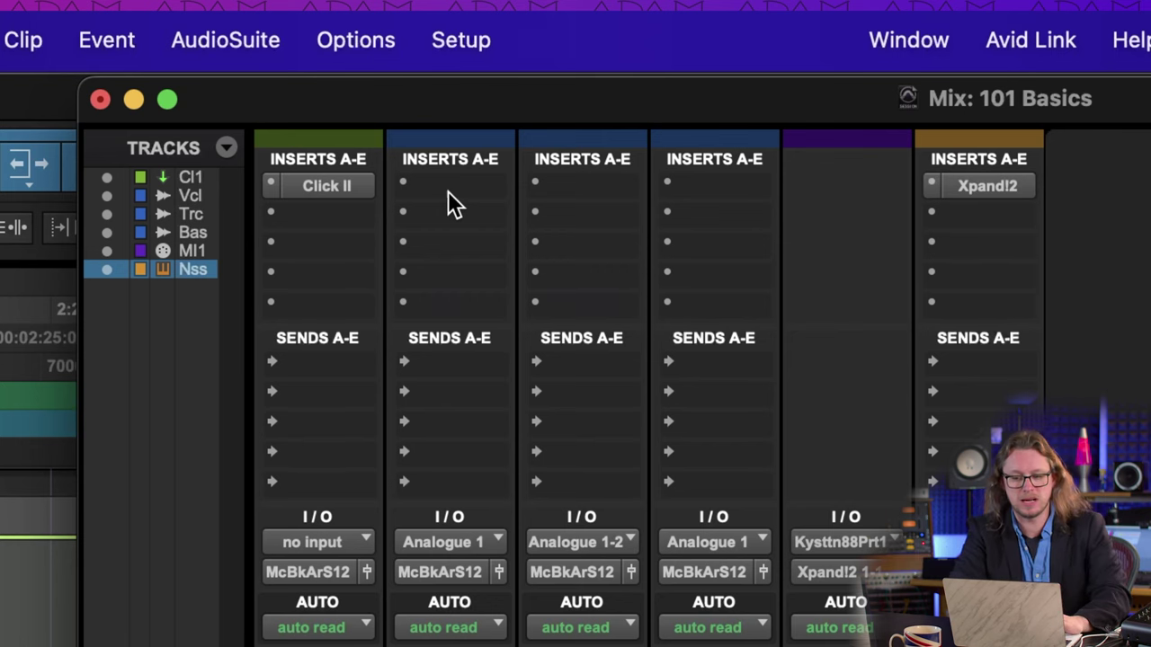
click(448, 190)
mouse_move(492, 191)
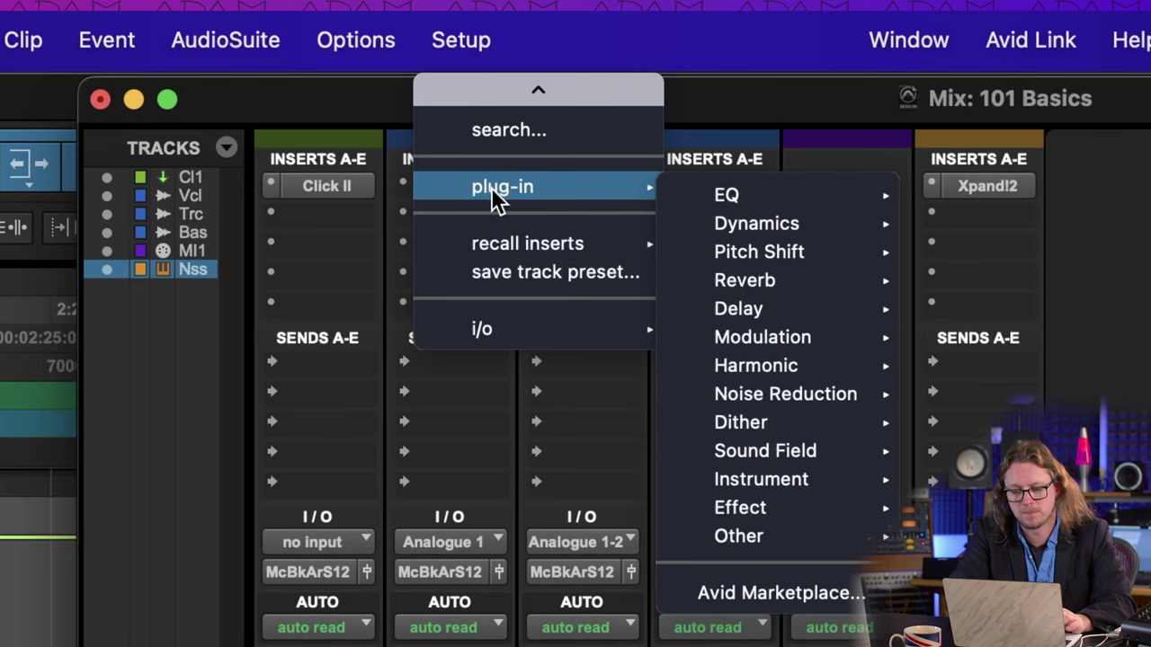
mouse_move(766, 200)
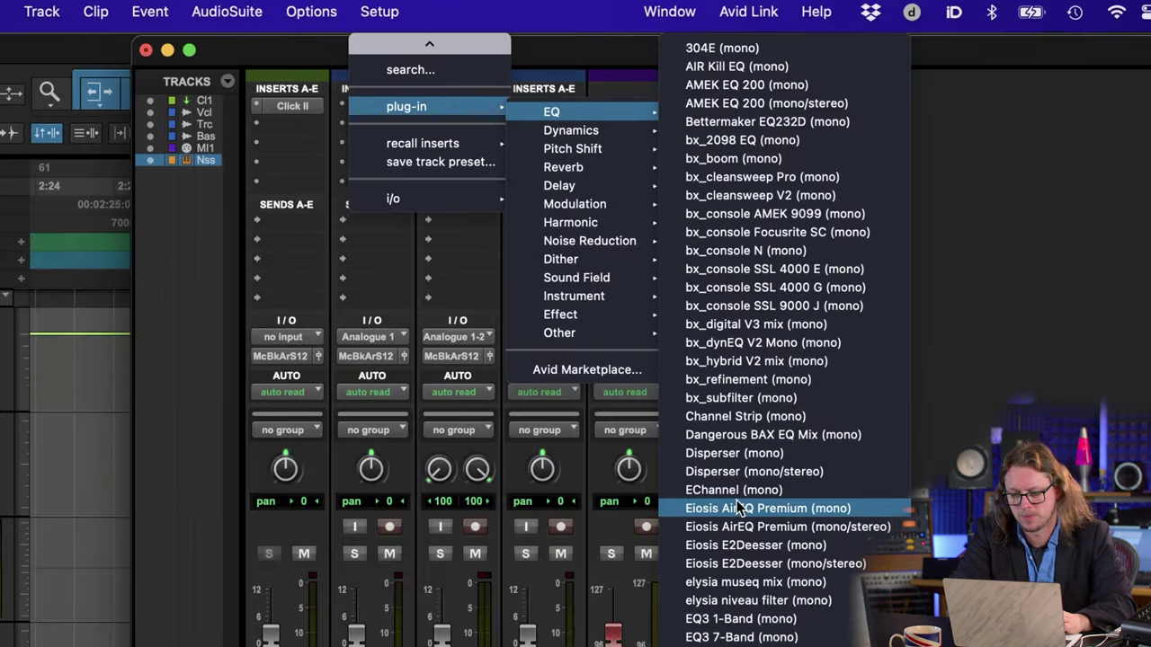
scroll(784, 359, down, 15)
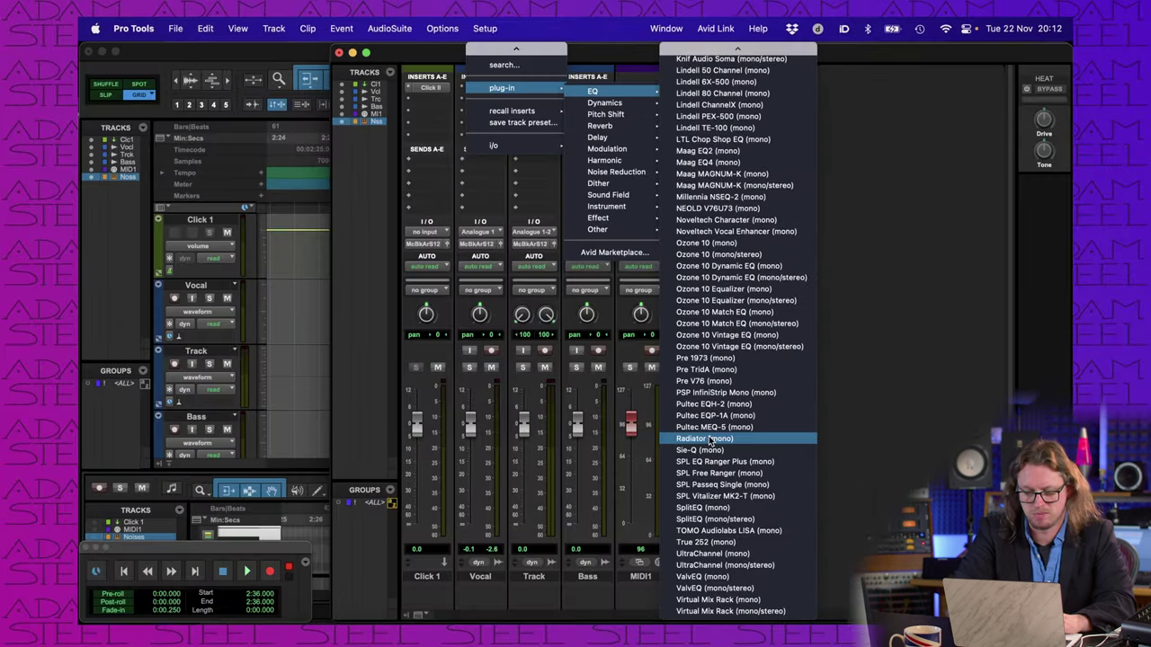
click(710, 439)
drag(573, 194, 555, 196)
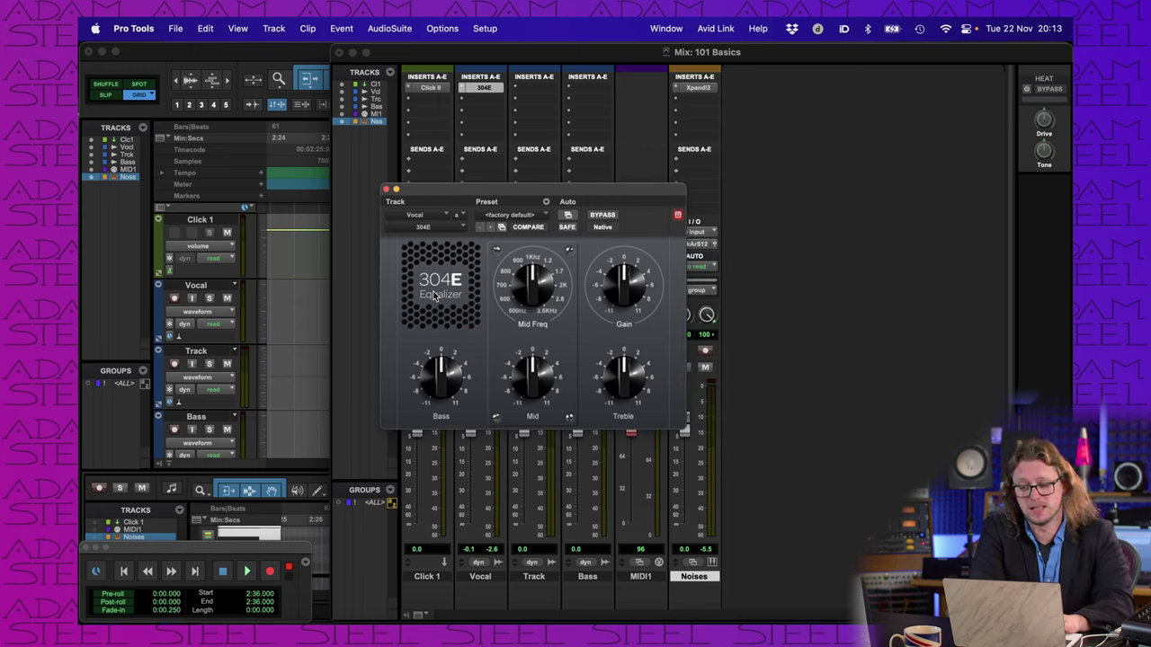
Step: Lower the 304E's Mid Freq to about 750 Hz, cut Mid, boost Bass and Treble, and audition the vocal
mouse_move(532, 282)
mouse_down()
mouse_move(535, 260)
mouse_move(535, 282)
mouse_up()
drag(534, 367, 522, 378)
drag(448, 379, 439, 358)
drag(613, 347, 612, 358)
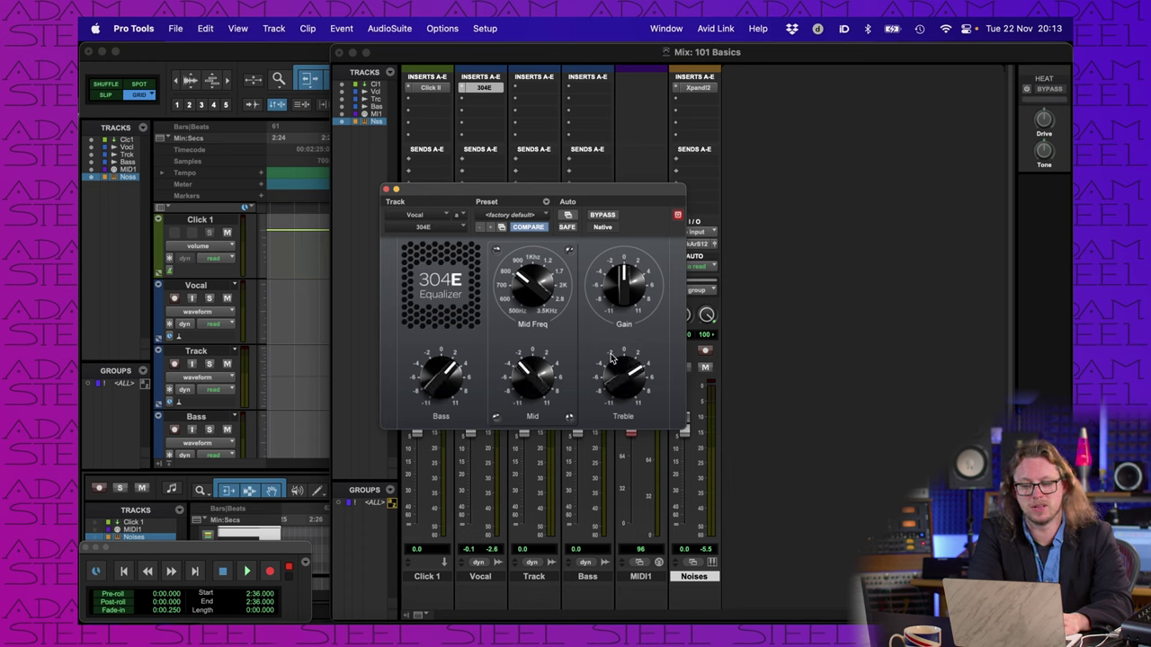
key(space)
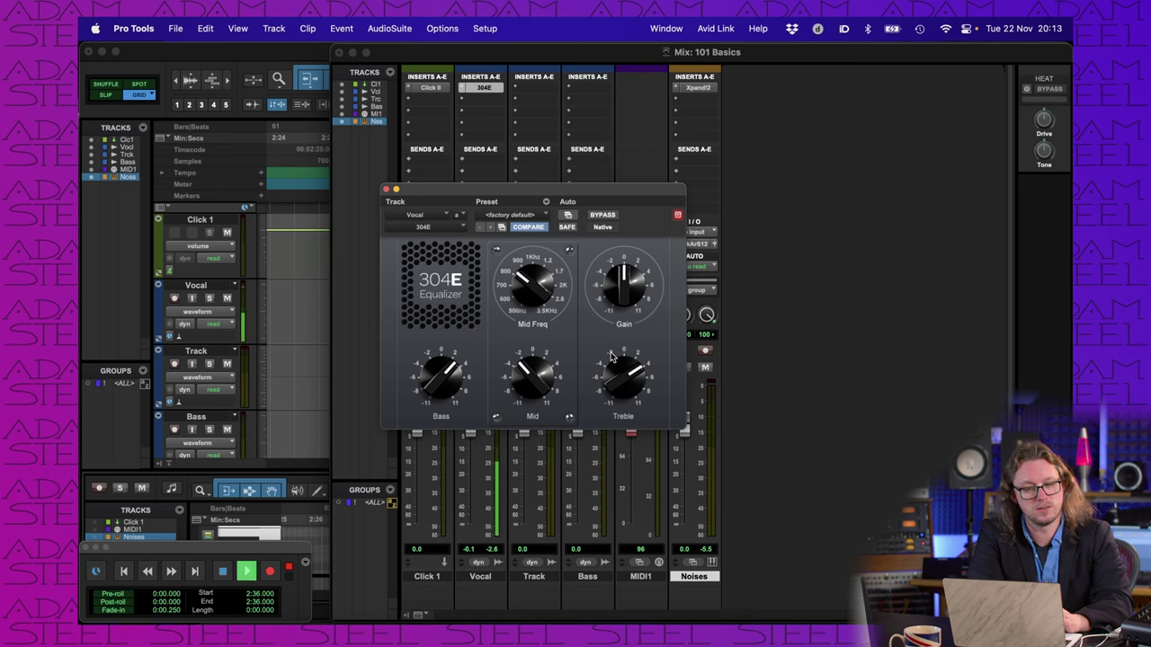
key(space)
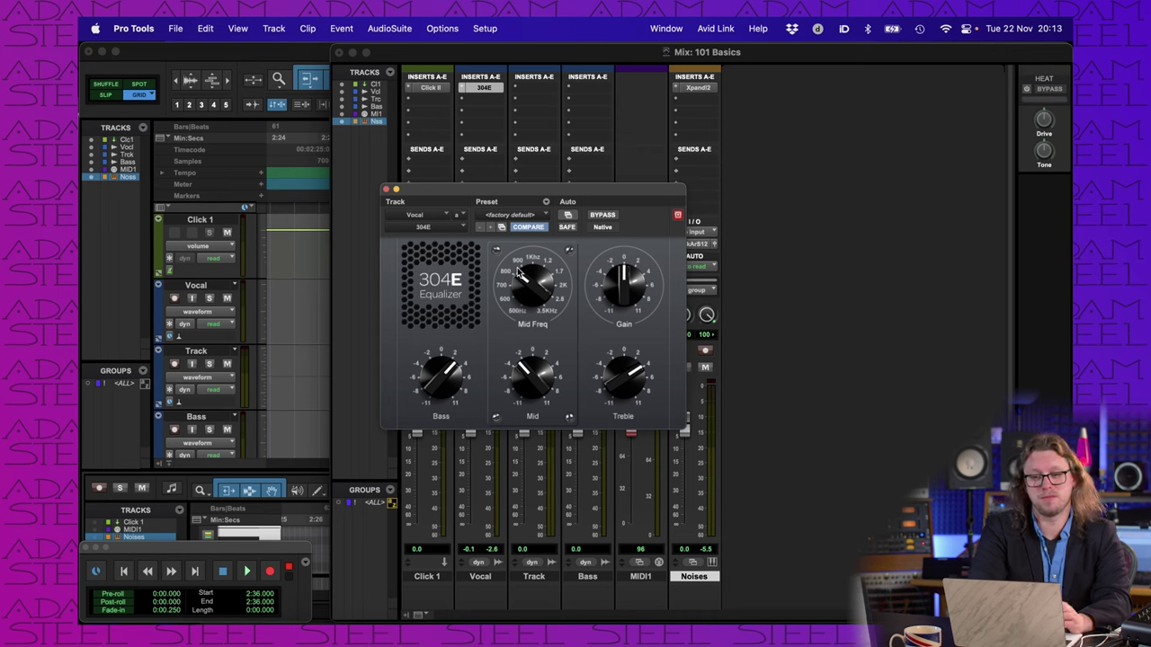
Step: Insert the 304C compressor from the Dynamics plug-ins in the Vocal track's second insert slot
click(474, 102)
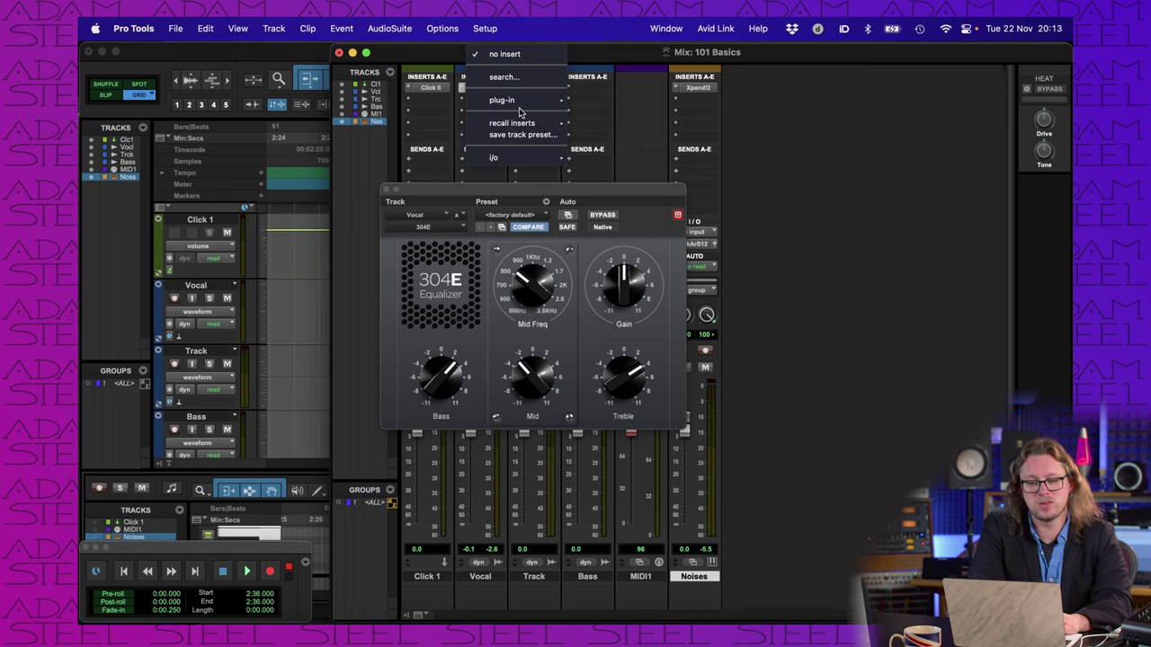
click(830, 167)
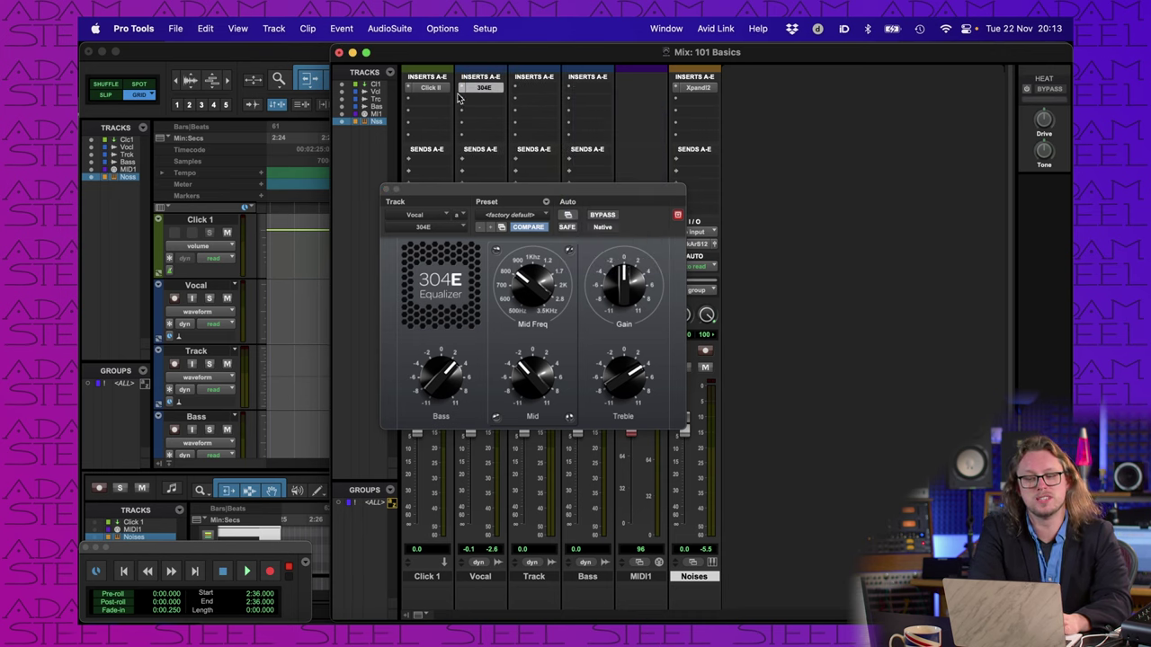
click(491, 105)
mouse_move(517, 103)
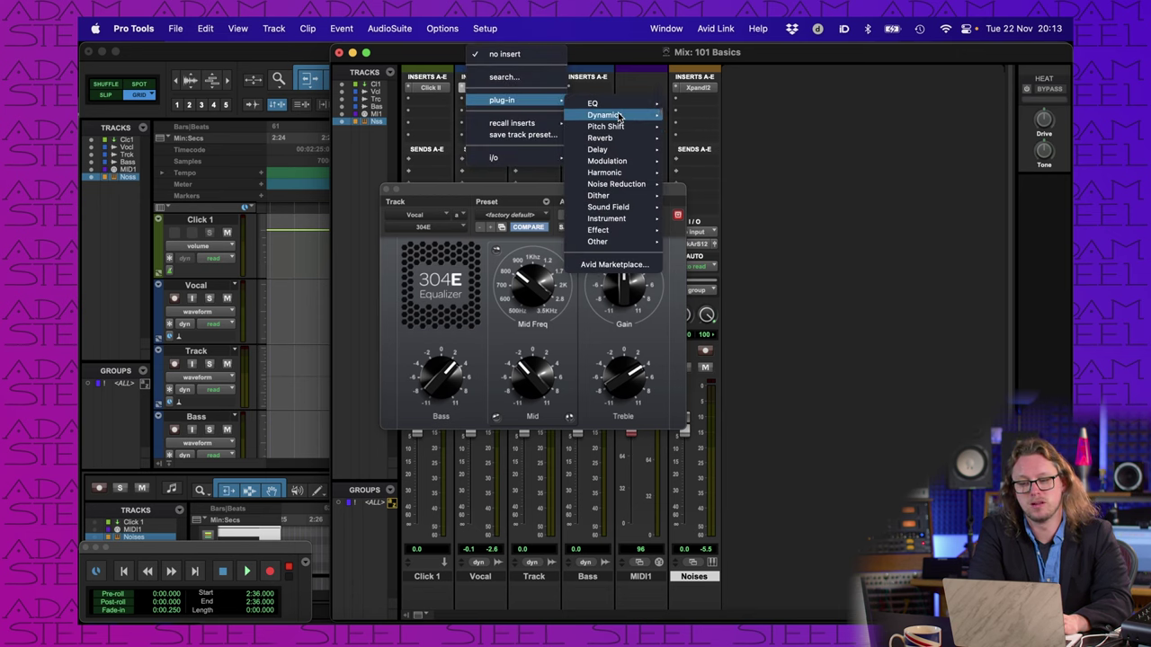
mouse_move(635, 119)
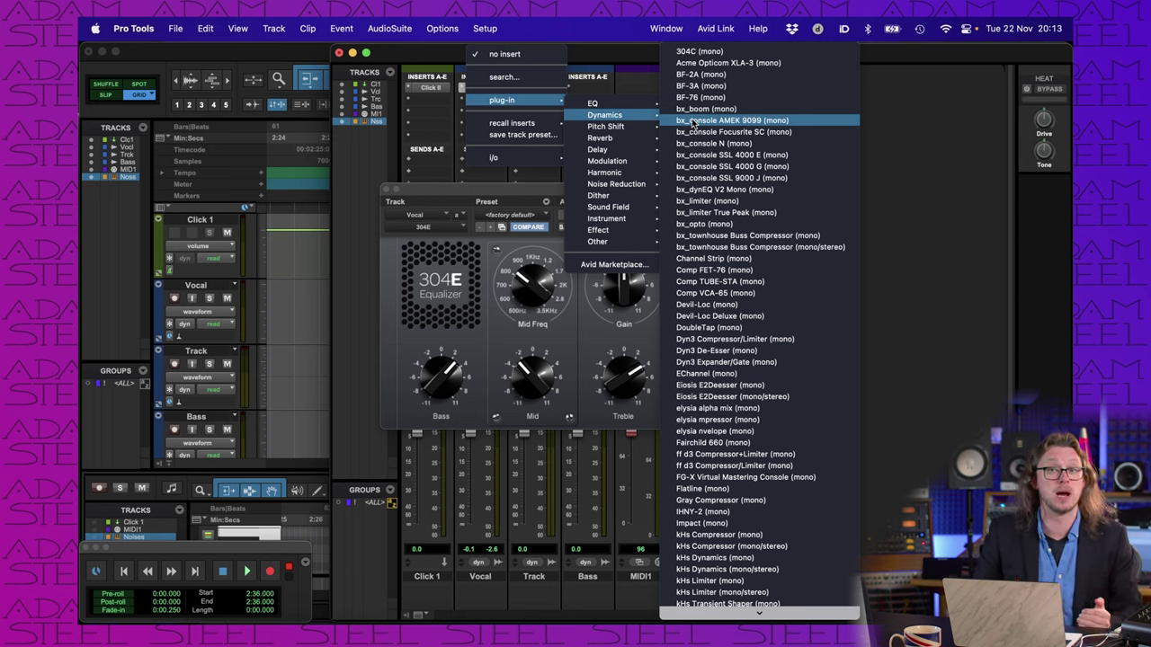
click(595, 353)
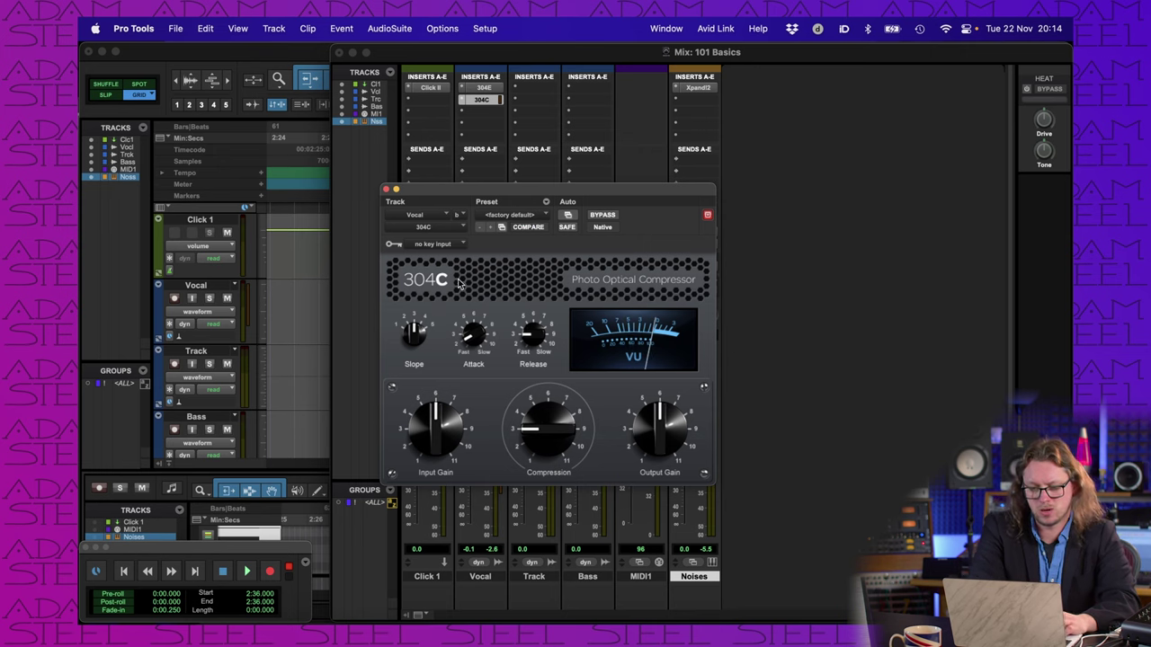
Step: Set the 304C's Compression to about 5.5 and Output Gain to about 8 during playback, and move its window off the Vocal channel
key(space)
drag(535, 434, 534, 410)
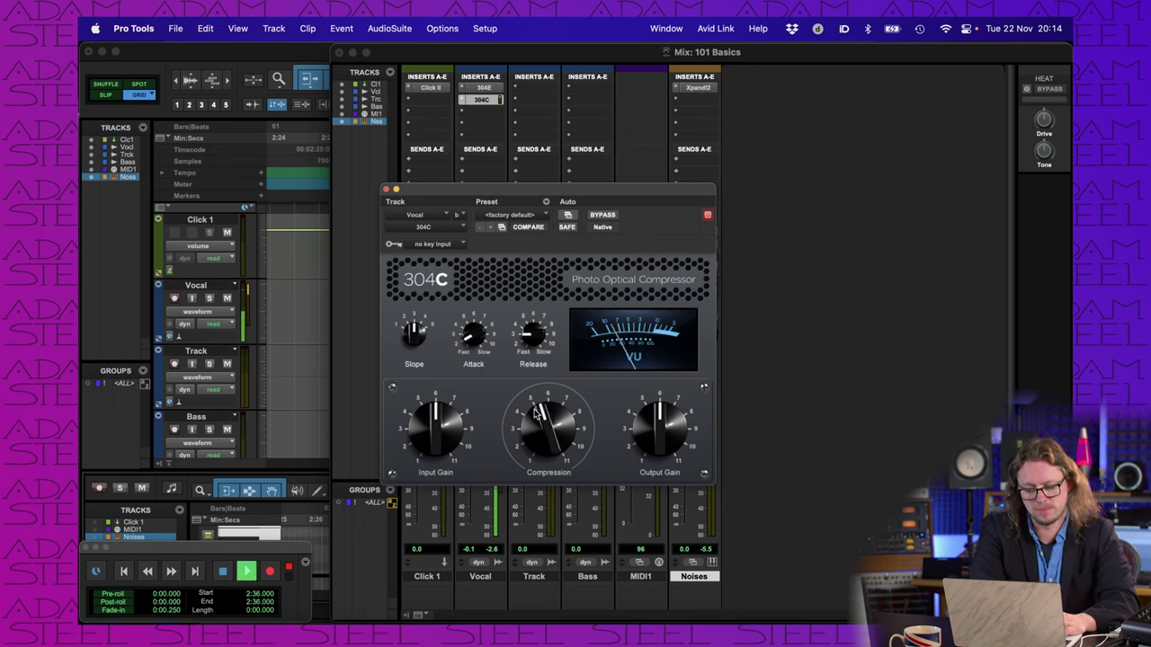
drag(647, 437, 643, 428)
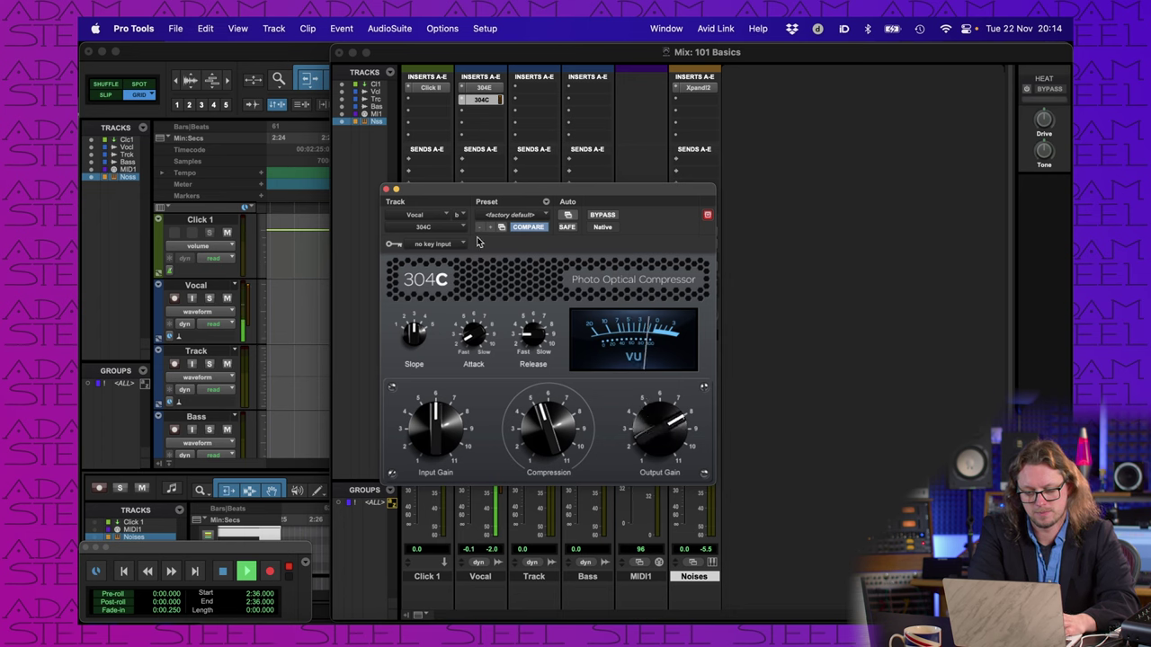
drag(474, 190, 634, 171)
key(space)
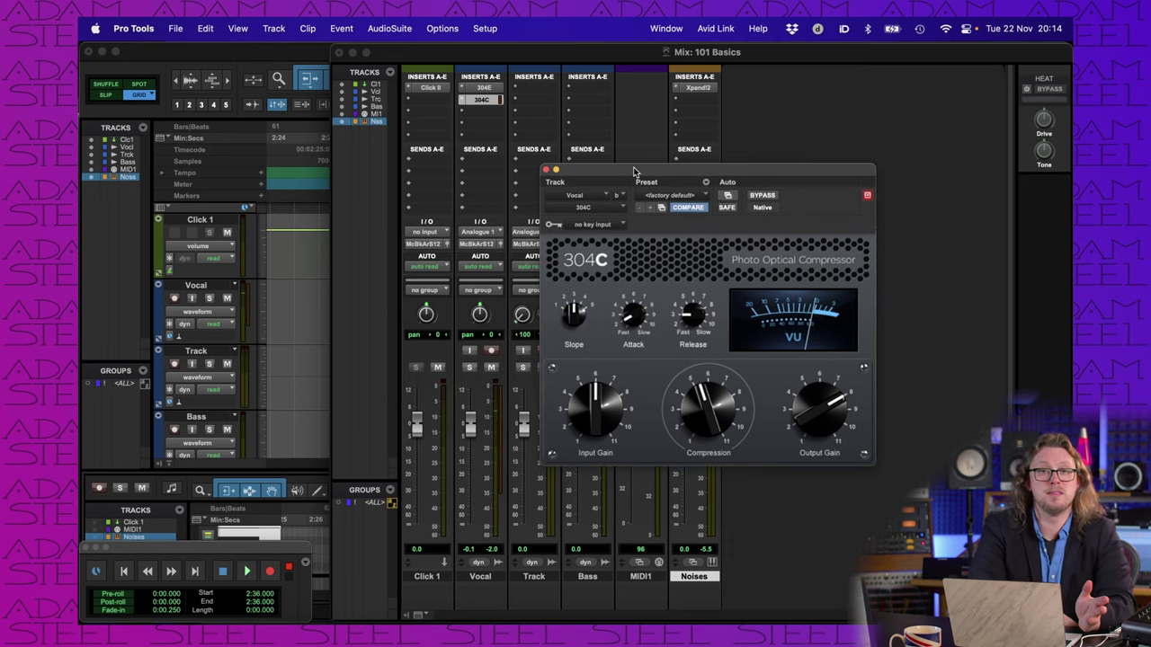
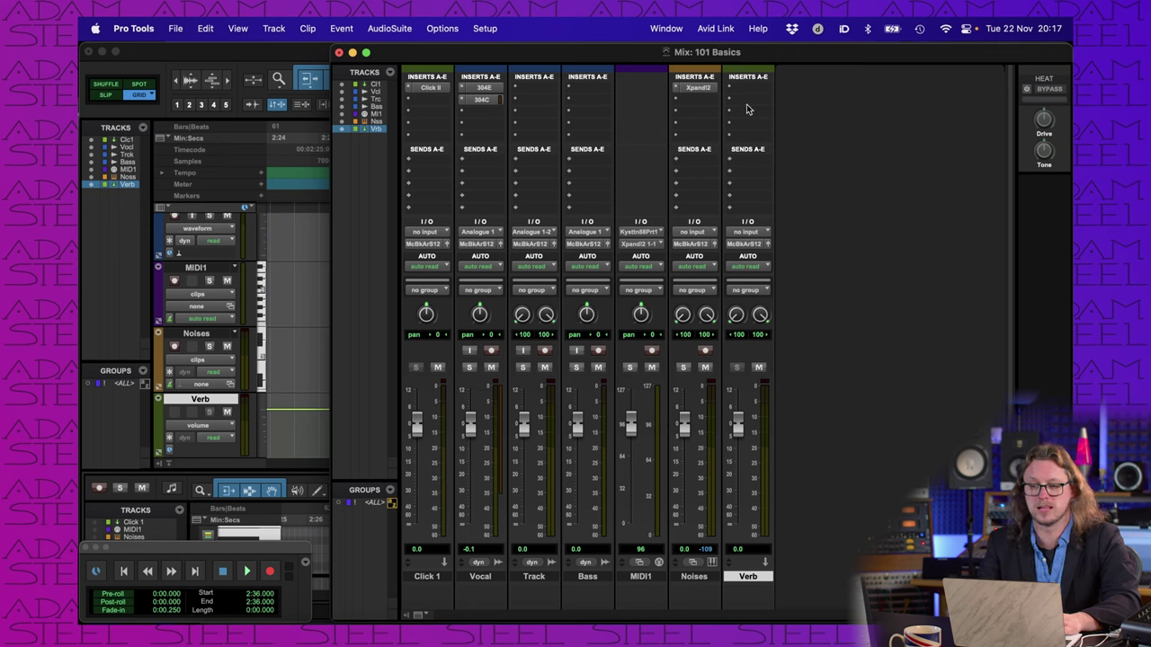
Step: Insert the stereo AIR Reverb as a multichannel plug-in on the Verb track and move its window clear of the channel strips
click(745, 92)
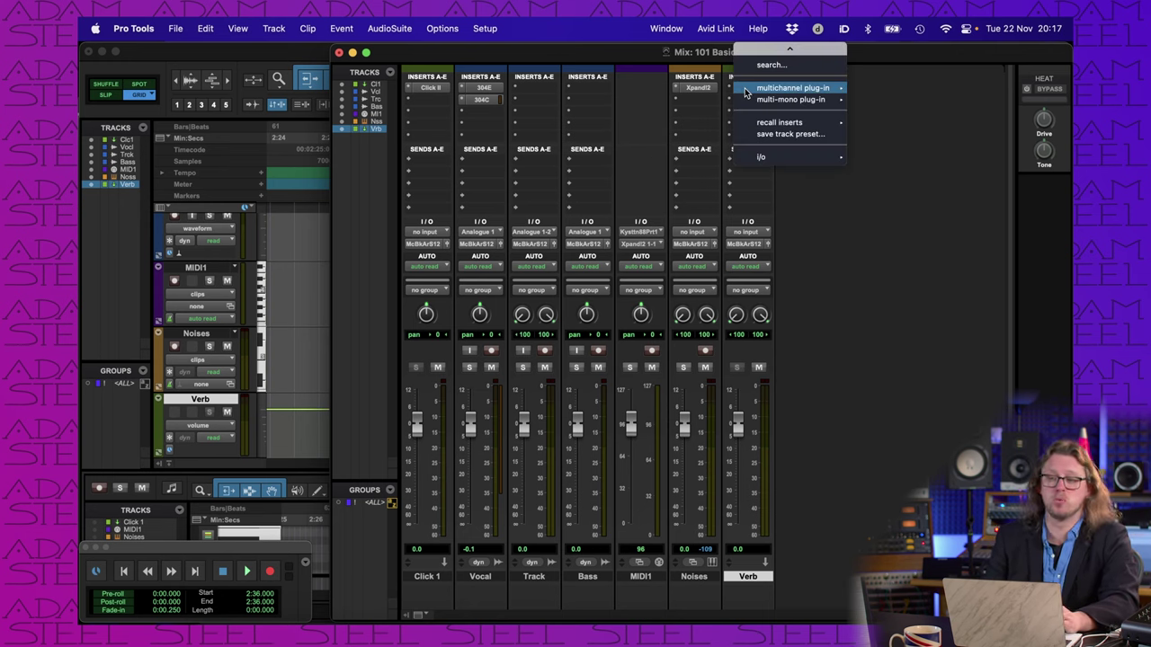
mouse_move(832, 90)
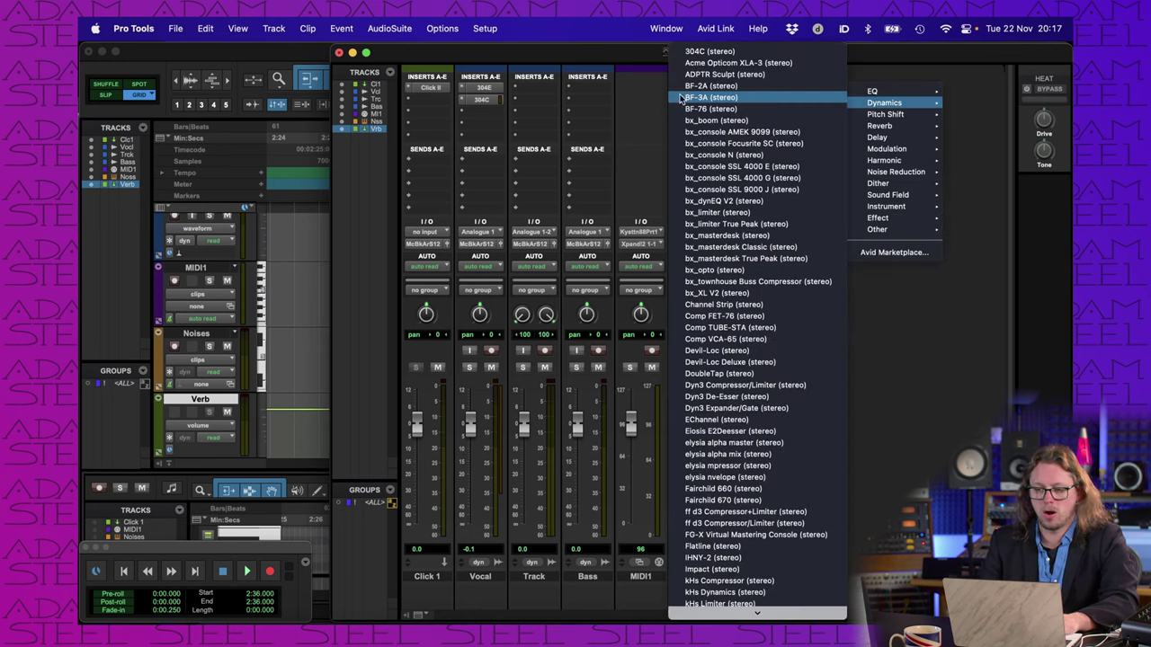
click(974, 102)
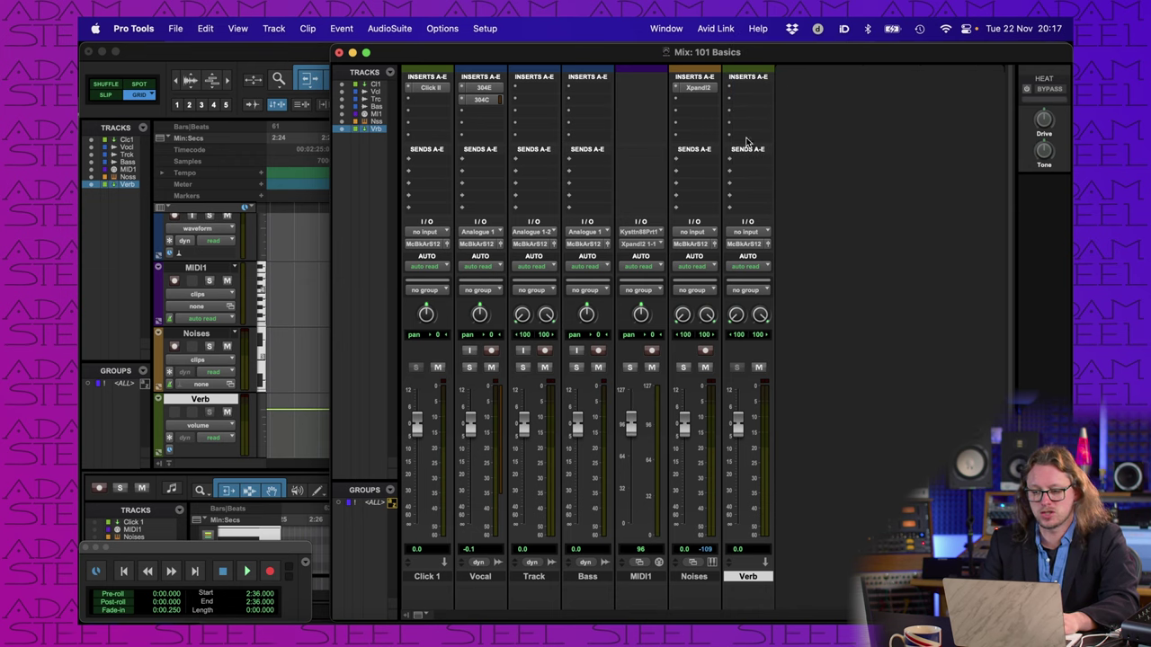
click(743, 90)
mouse_move(765, 90)
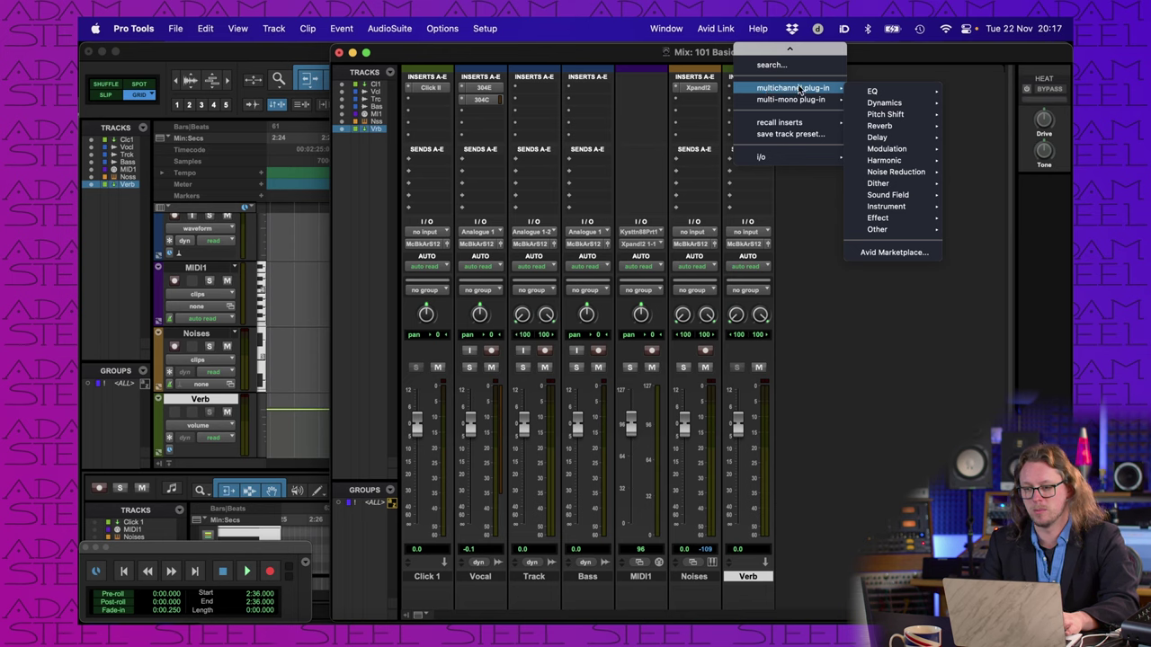
mouse_move(893, 135)
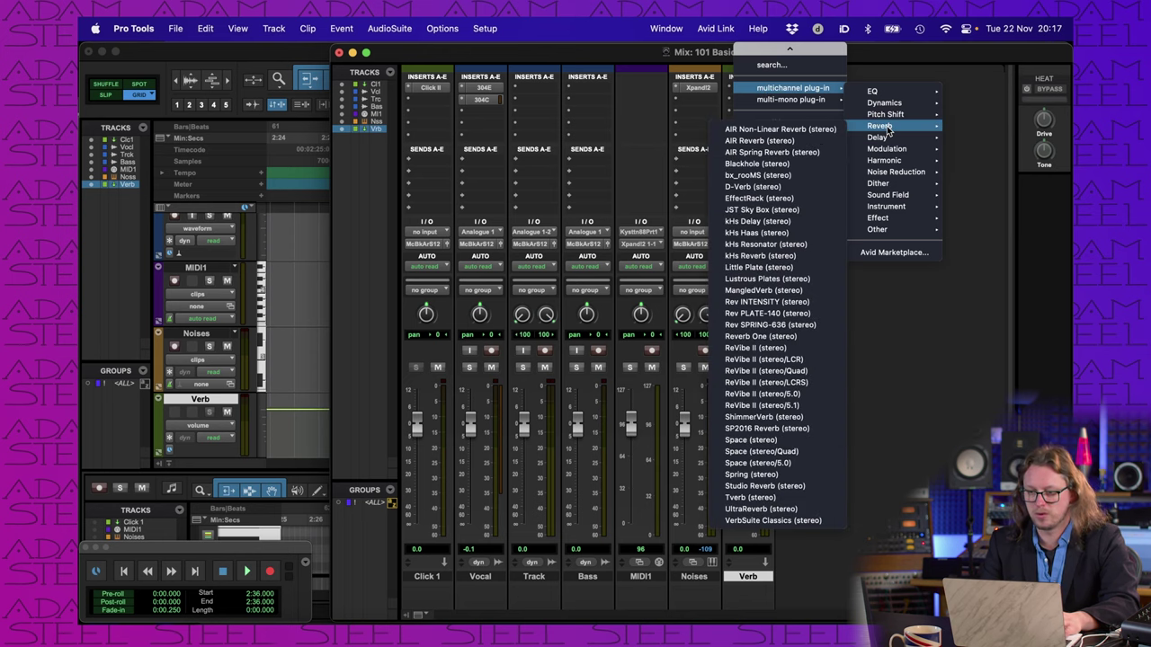
click(739, 141)
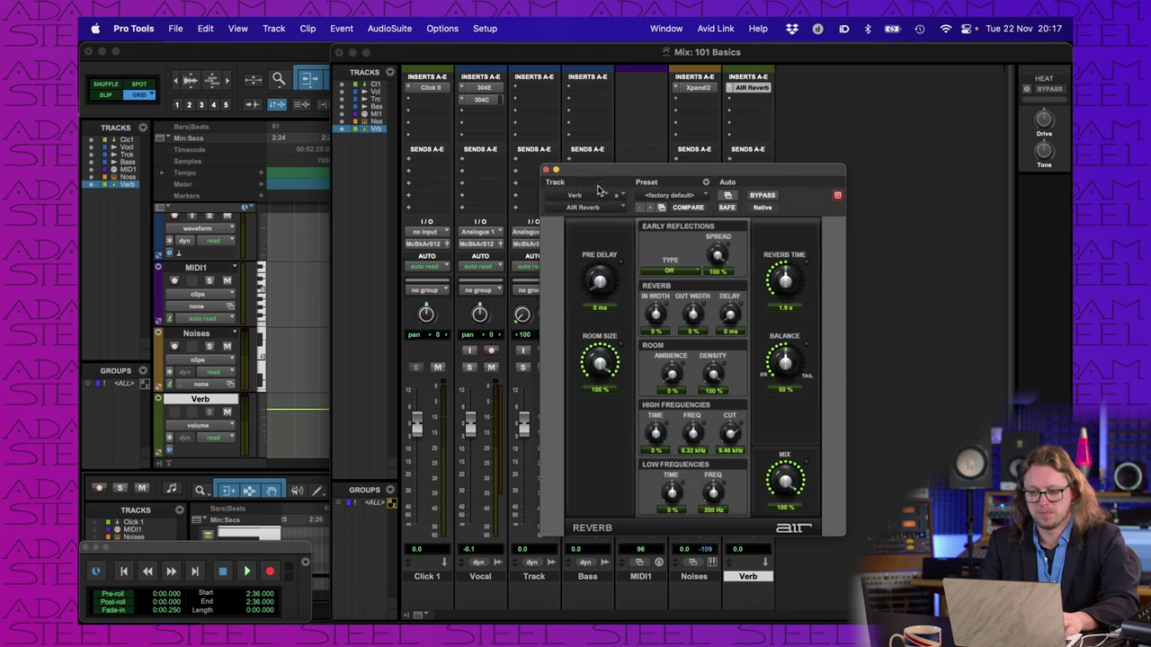
drag(667, 171, 878, 173)
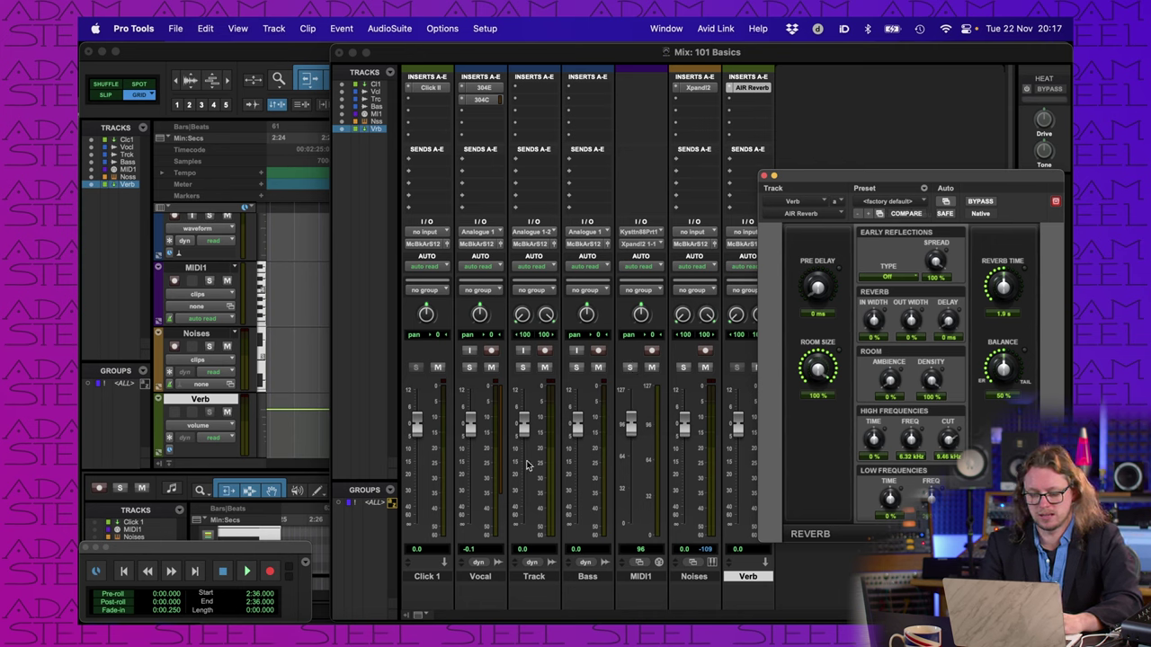
Step: Audition the dry vocal, assign the Vocal track's first send directly to the stereo Verb track, and audition again
key(space)
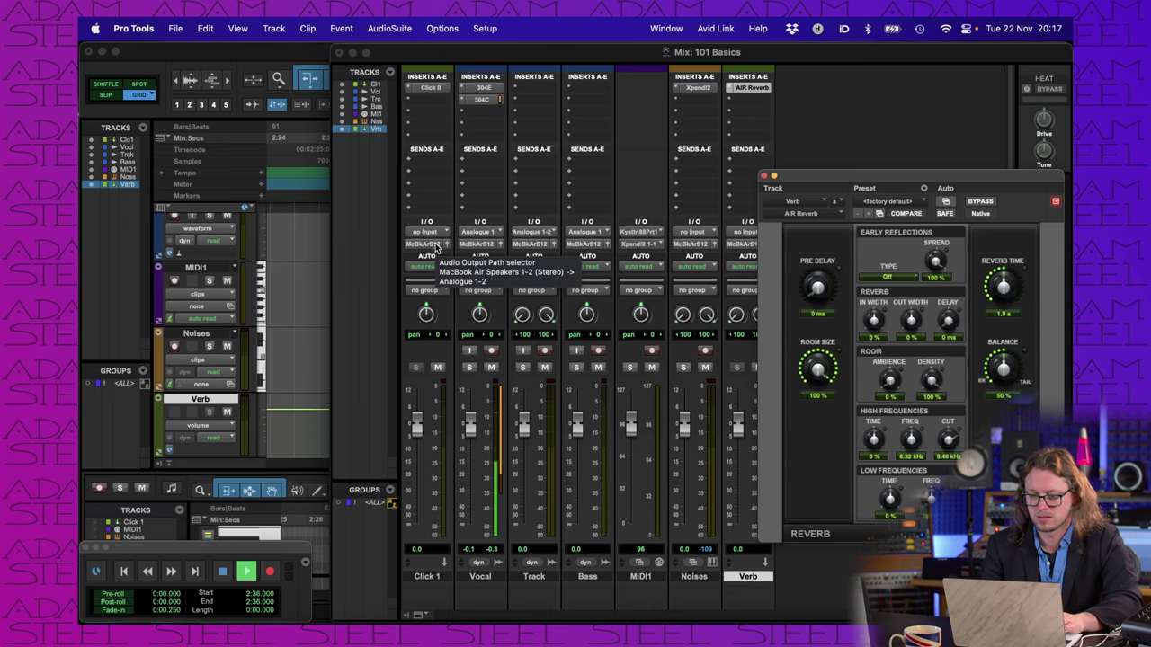
key(space)
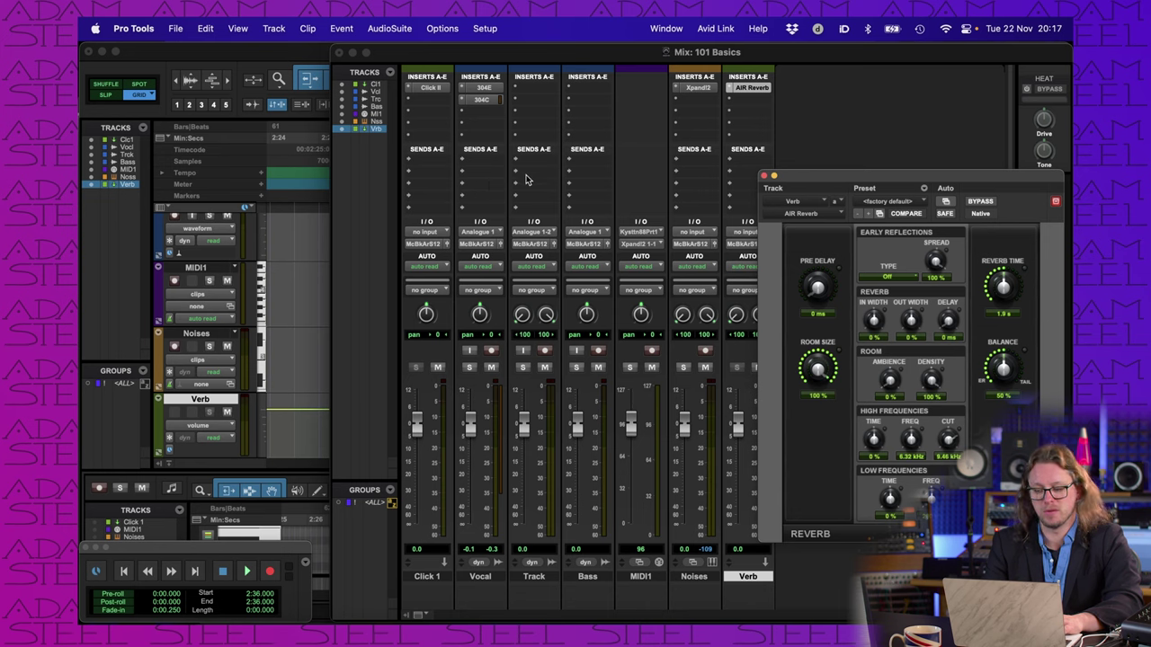
click(474, 166)
mouse_move(477, 164)
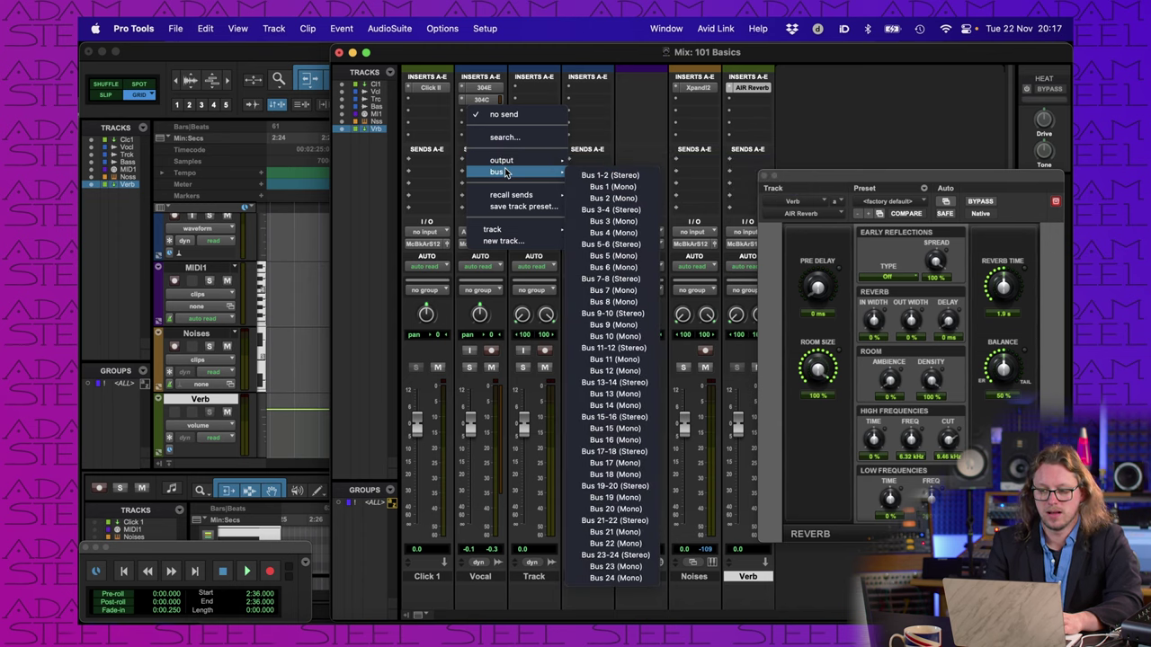
mouse_move(514, 200)
mouse_move(515, 232)
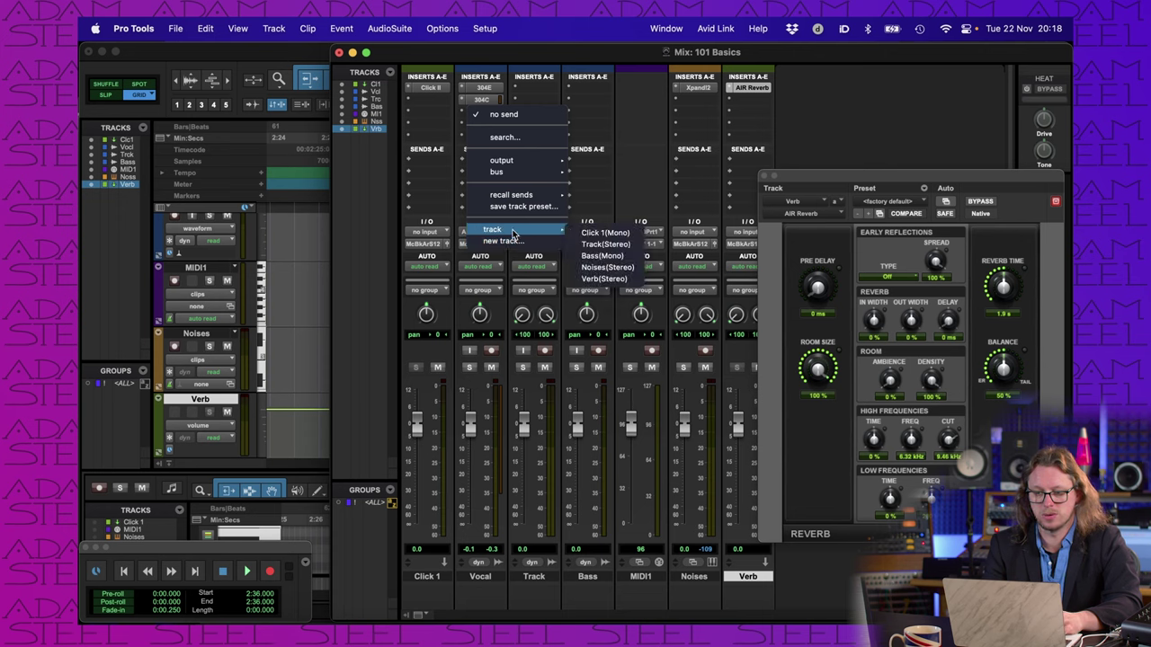
click(603, 280)
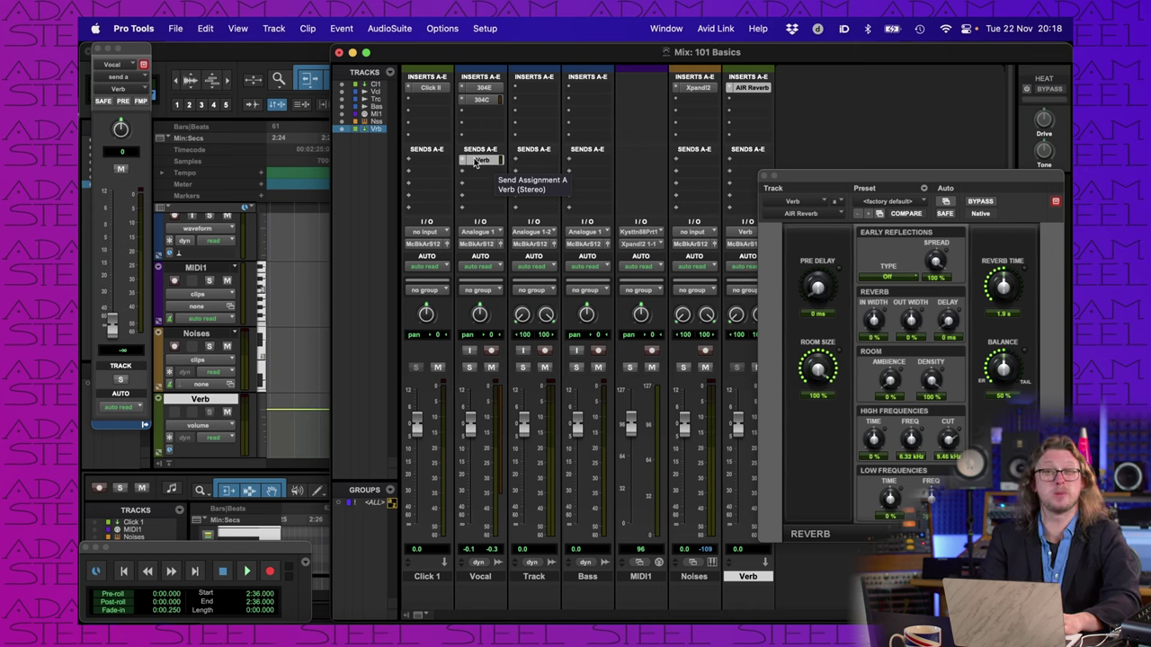
key(space)
key(space)
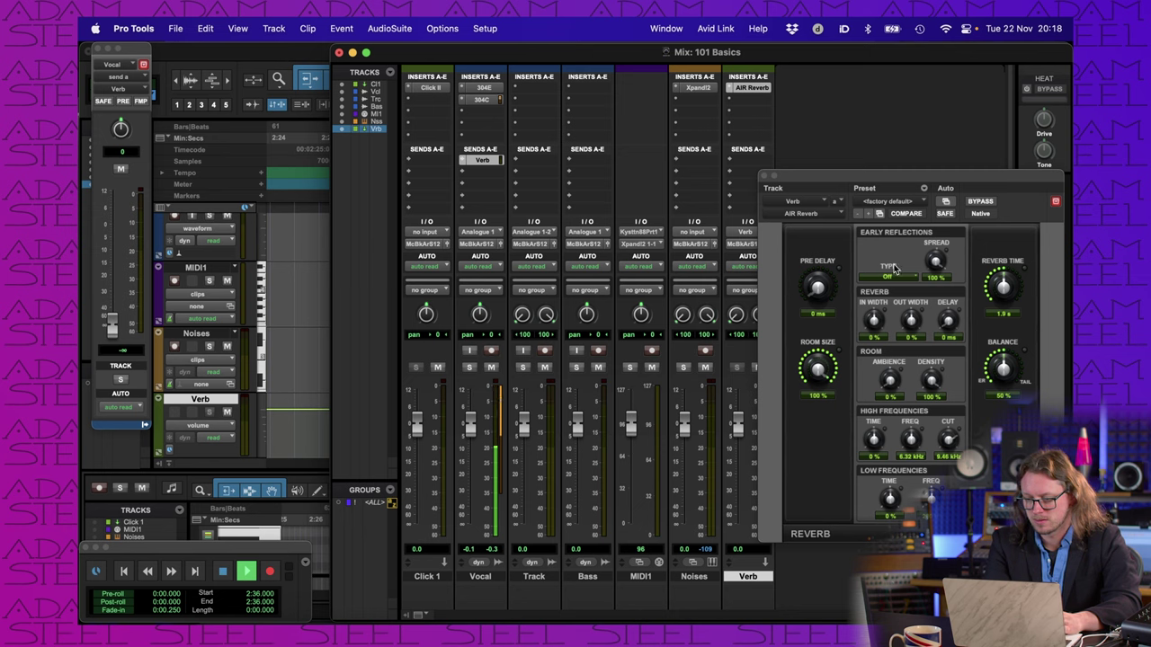
drag(864, 182, 893, 181)
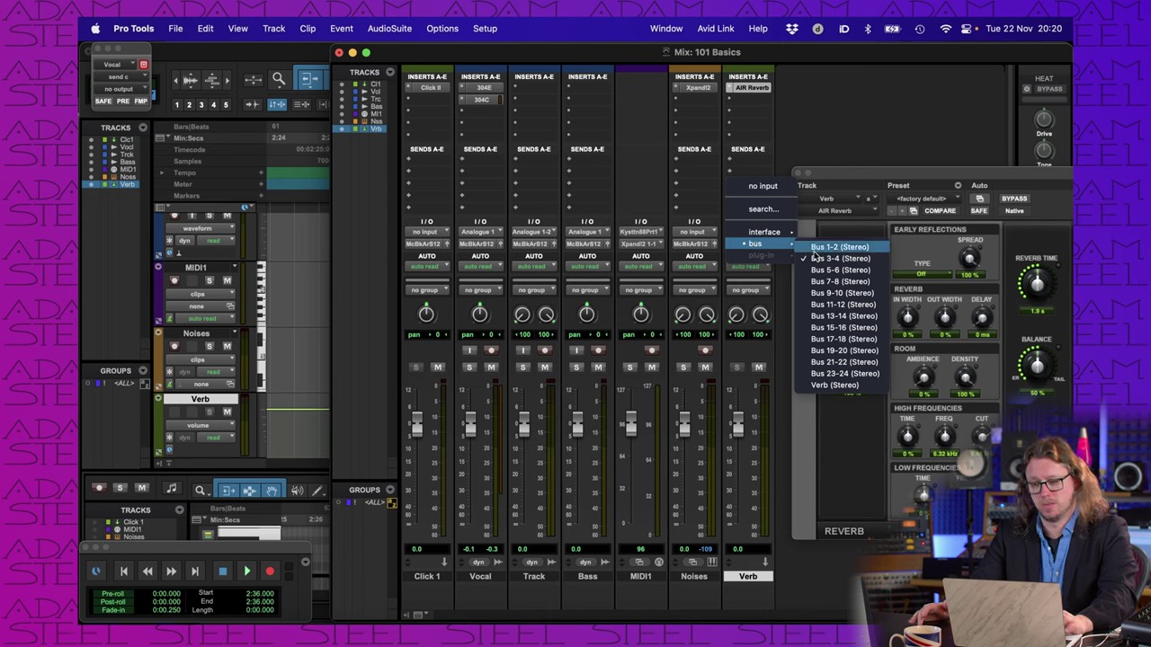
Step: Set the Verb track's input to Bus 3-4 (Stereo) and assign the Vocal track's first send to the same bus
click(816, 260)
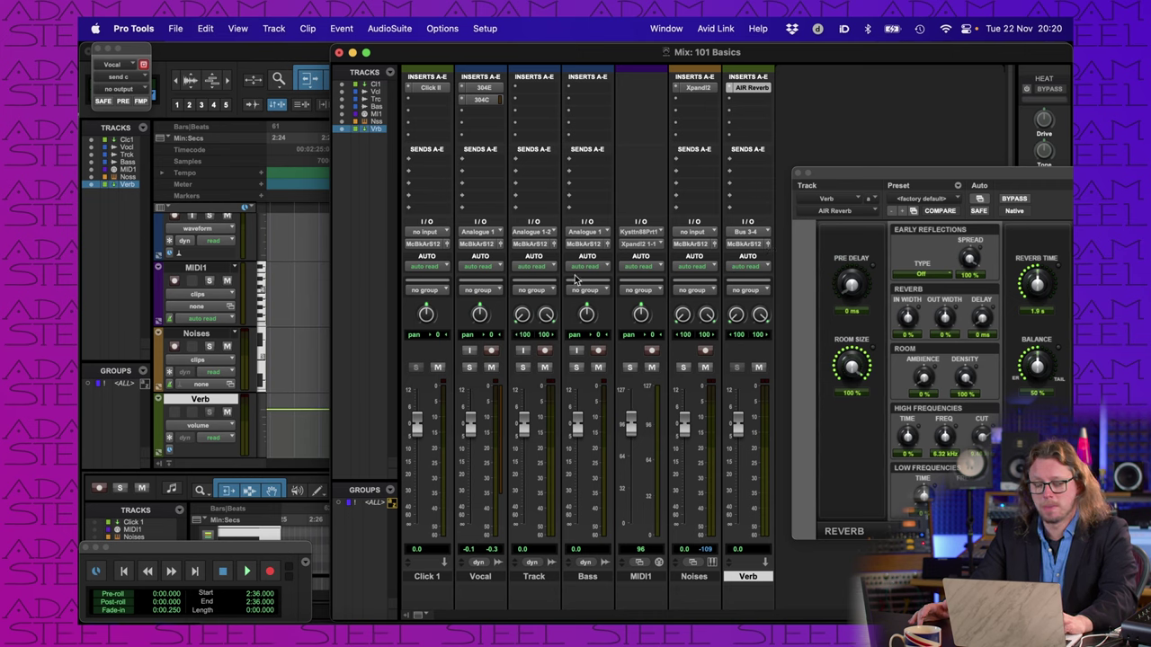
click(477, 161)
mouse_move(502, 162)
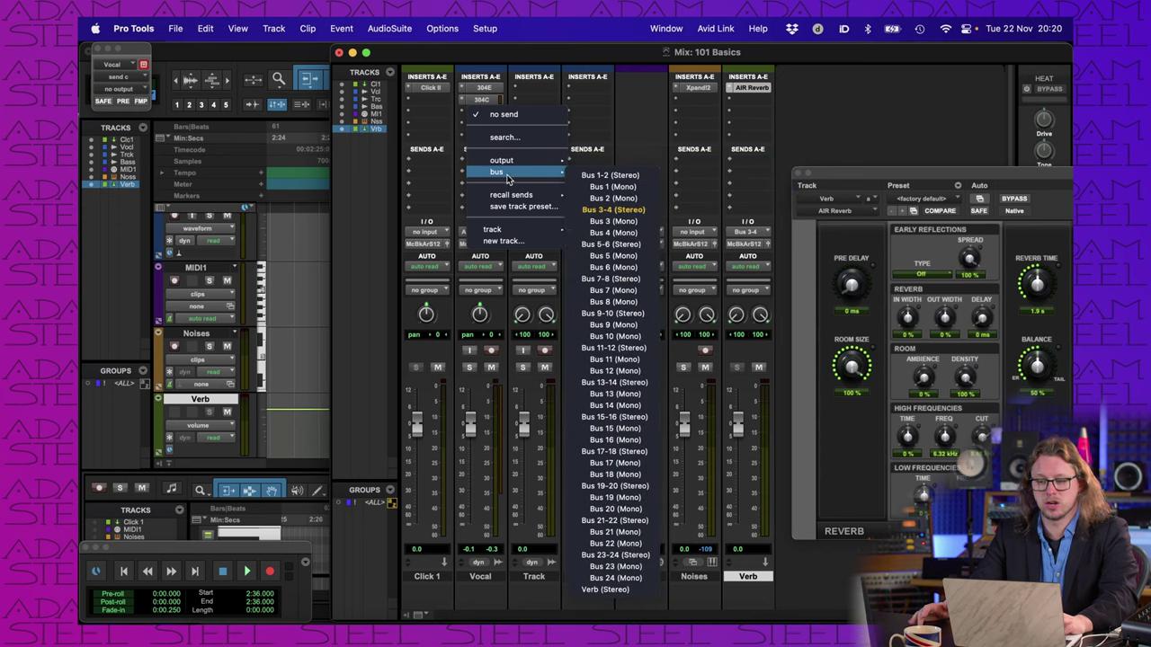
click(585, 211)
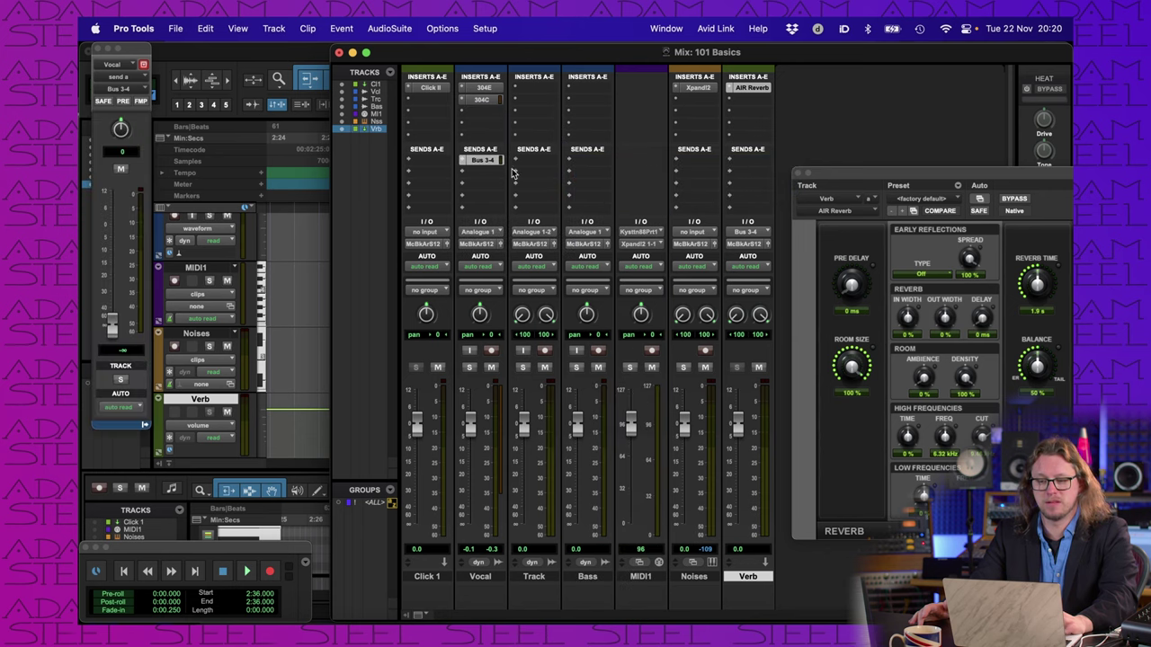
click(474, 160)
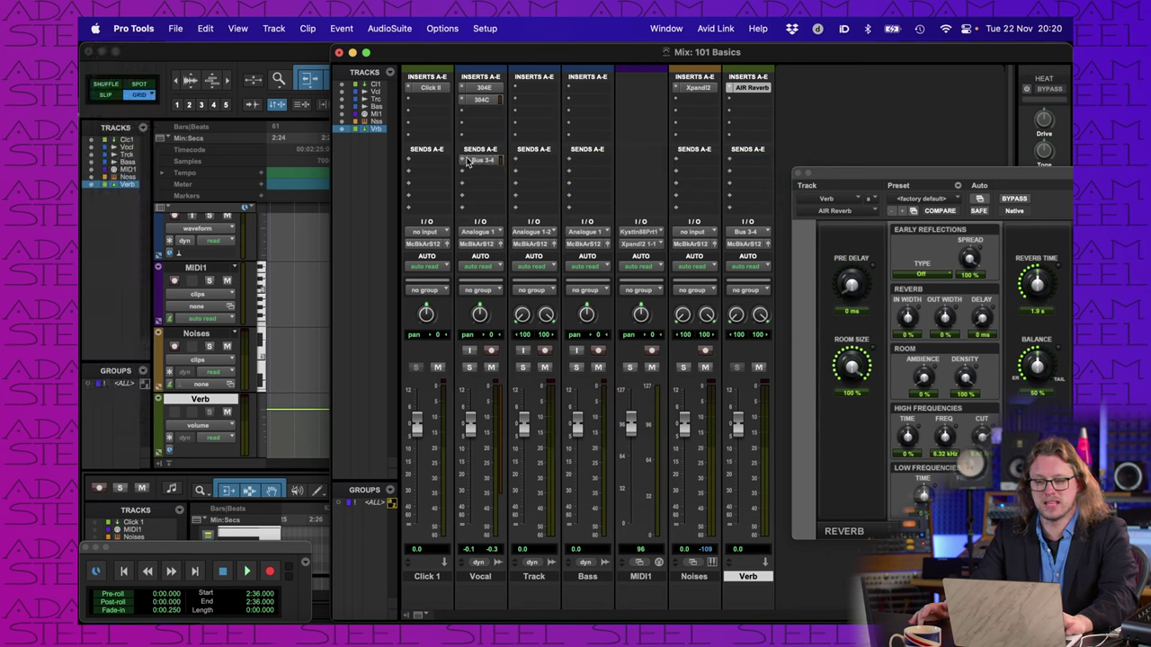
click(477, 166)
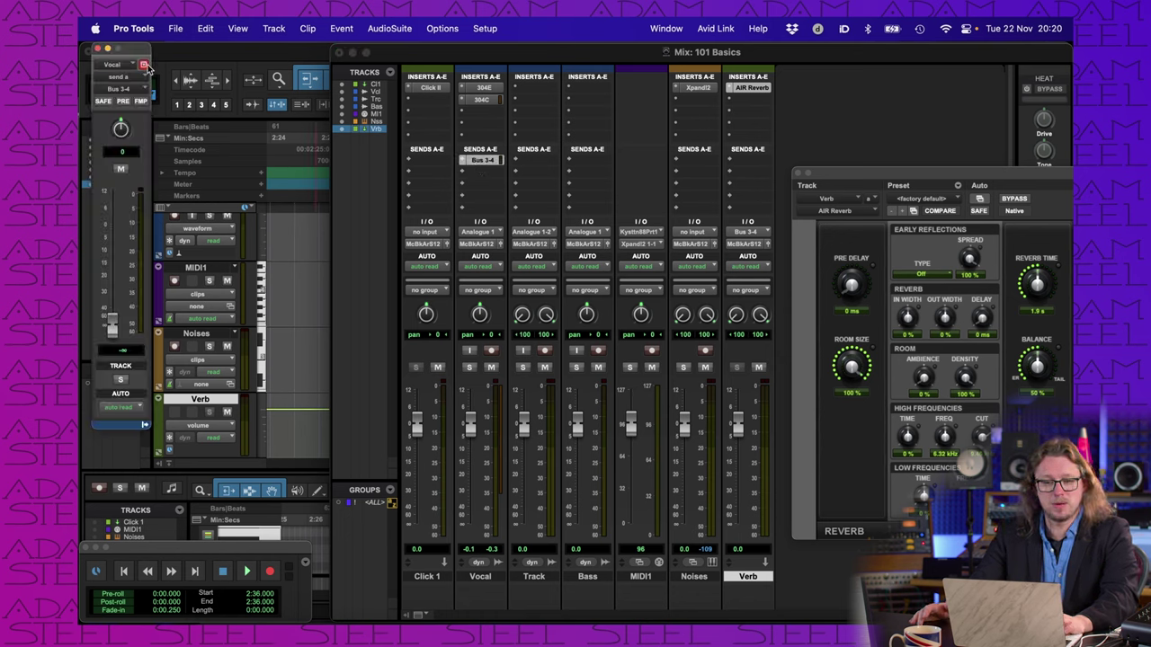
Step: Raise the Vocal track's Bus 3-4 send level to about -3.3 dB during playback, and close the send window
drag(131, 48, 441, 83)
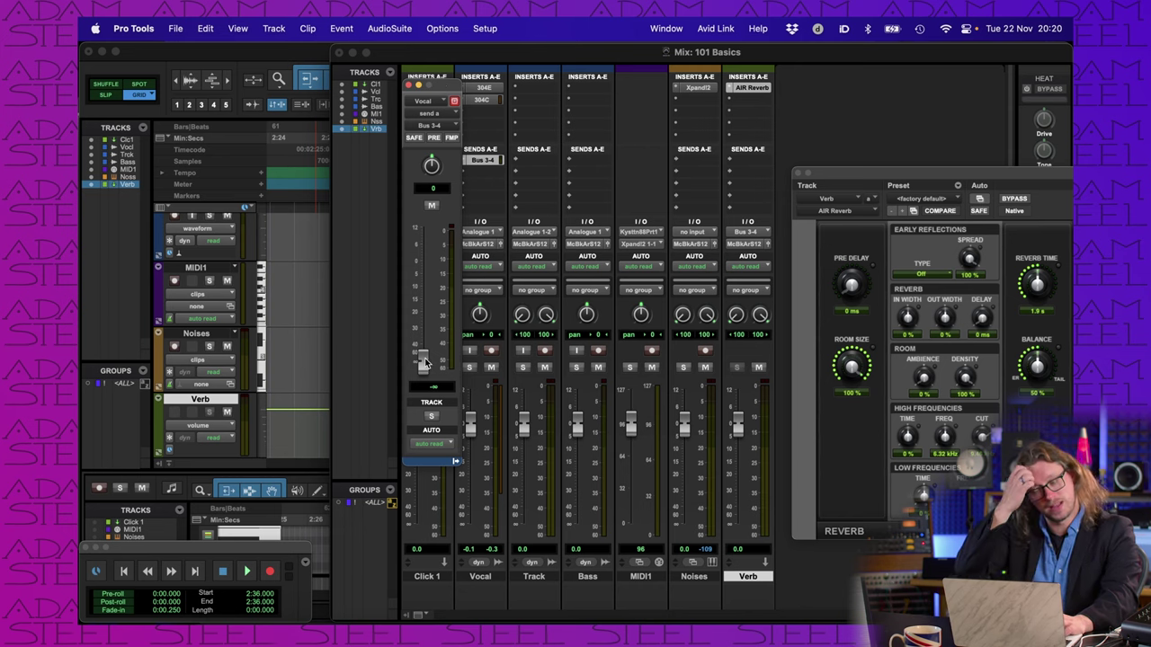
key(space)
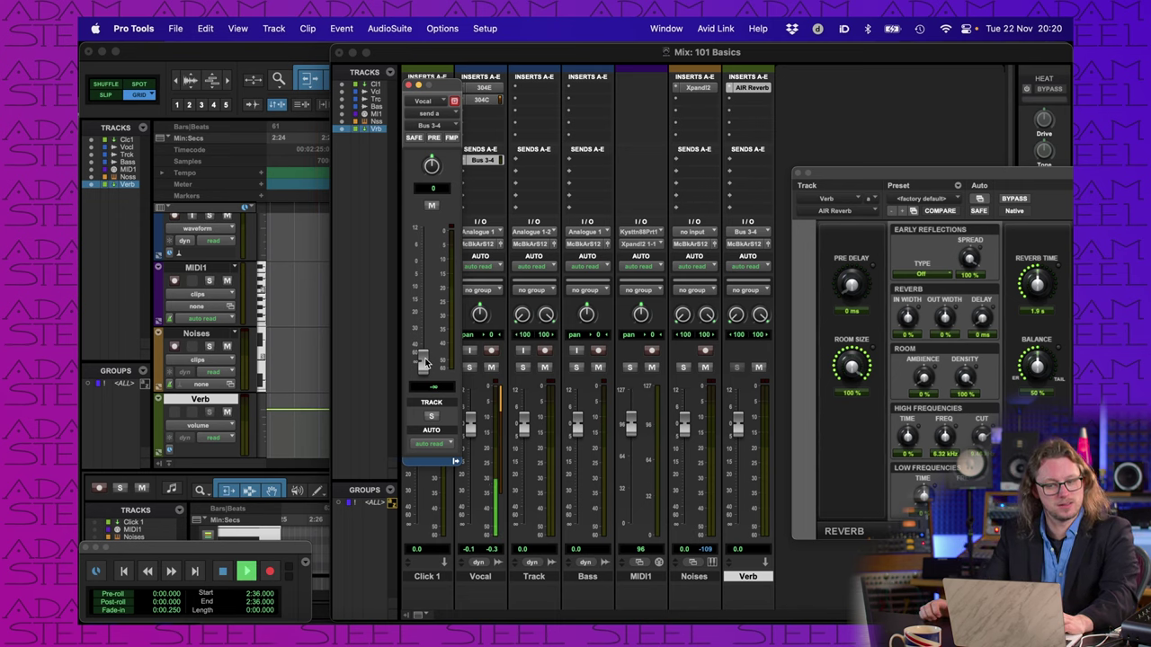
drag(424, 358, 425, 266)
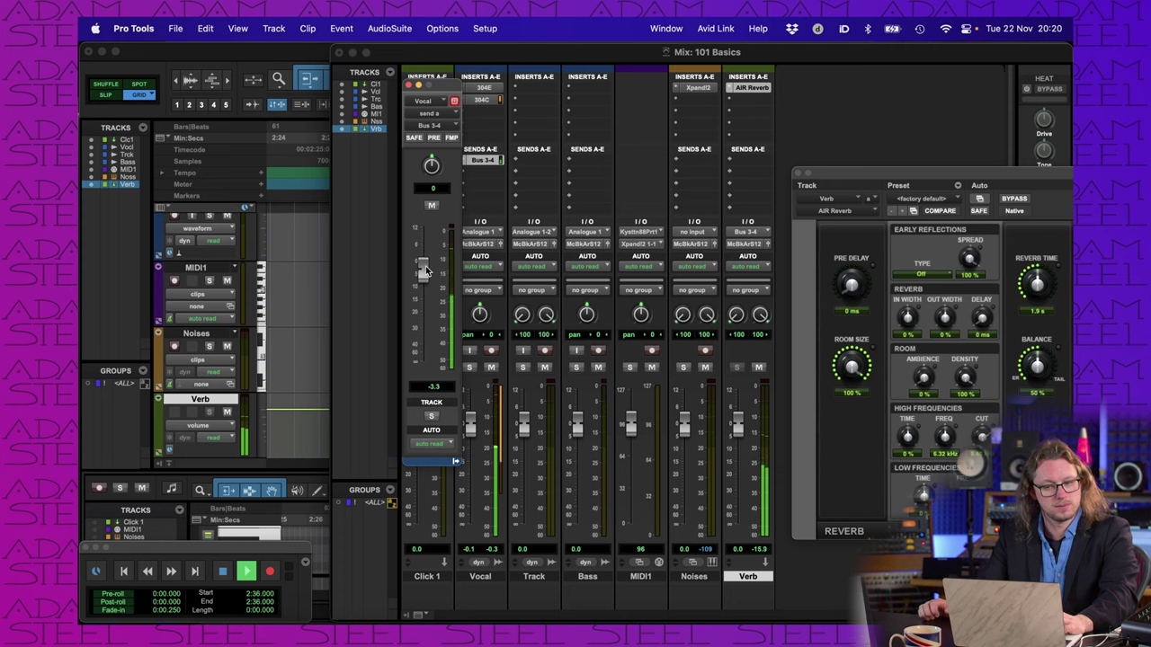
drag(447, 89, 375, 109)
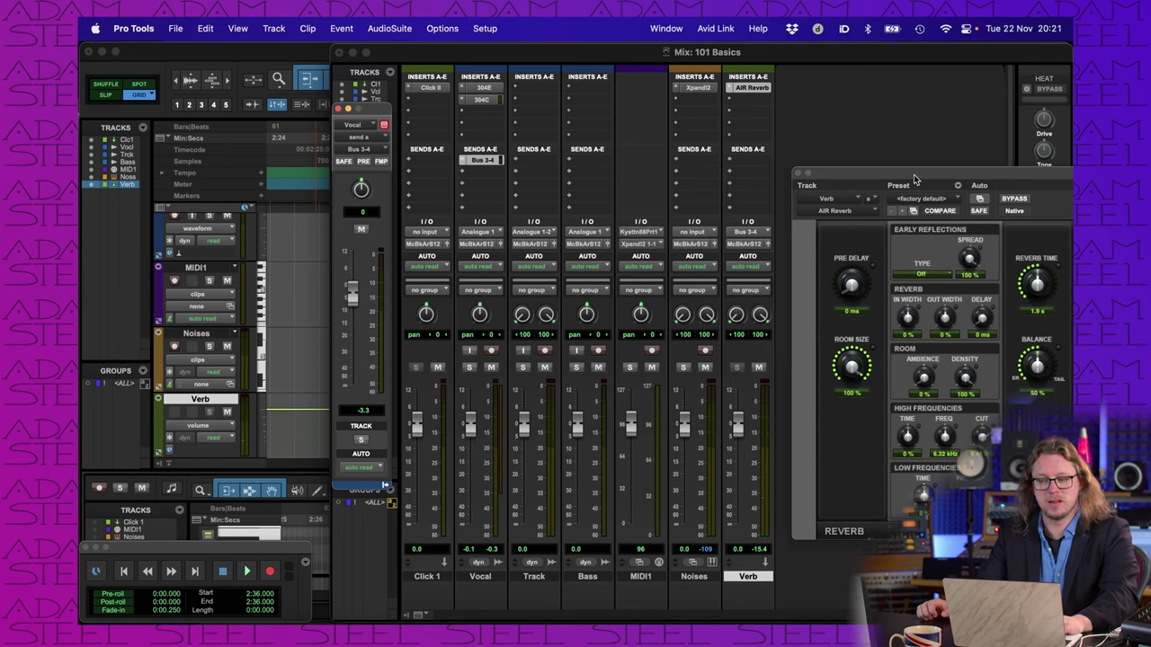
drag(914, 175, 864, 166)
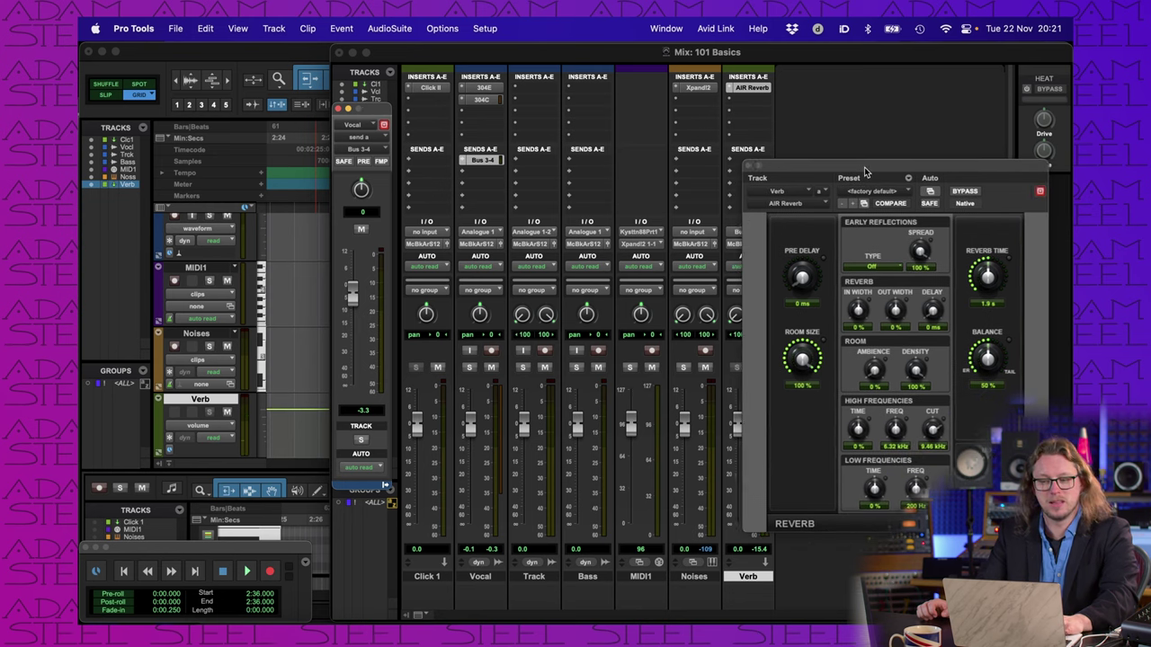
click(339, 110)
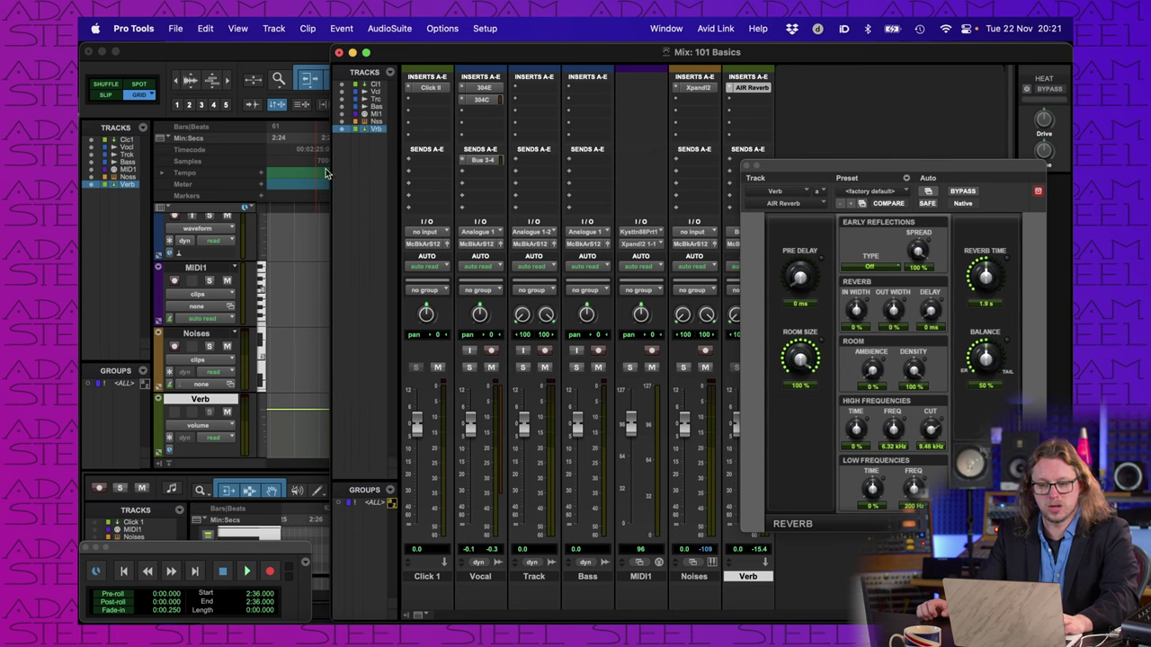
Step: Place the playback position at 2:31.000, just before the MIDI1 clip in the Edit window, and return to the Mix window
click(267, 51)
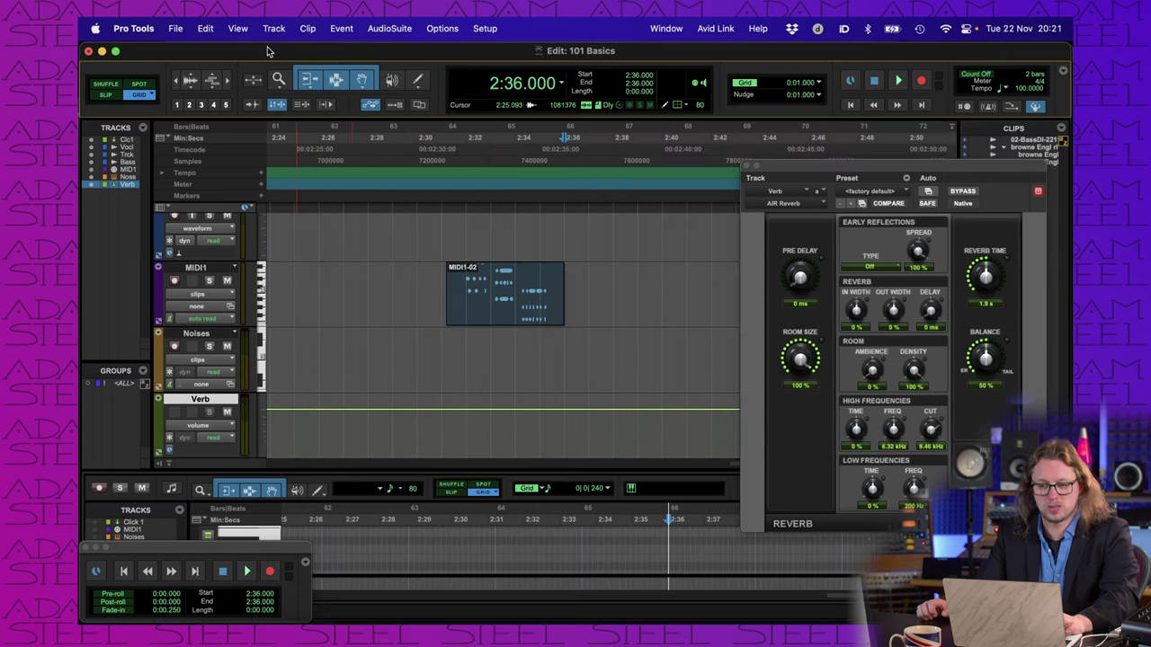
scroll(437, 415, down, 3)
scroll(437, 415, up, 10)
scroll(437, 415, down, 10)
scroll(437, 414, up, 2)
right_click(437, 415)
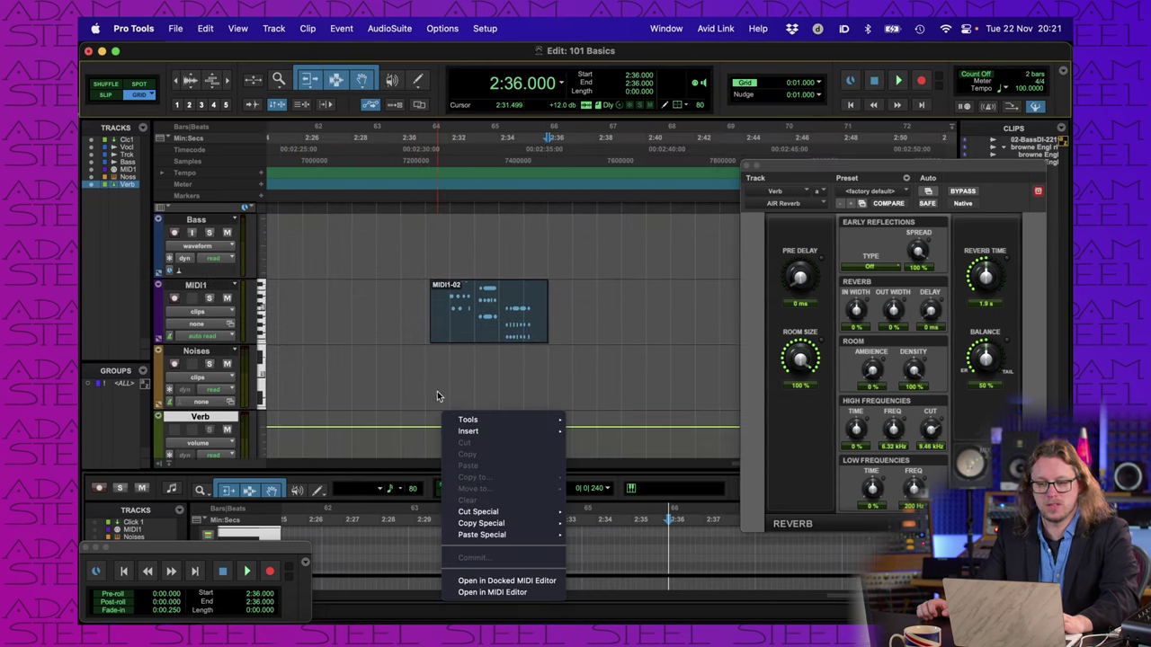
click(417, 140)
click(422, 144)
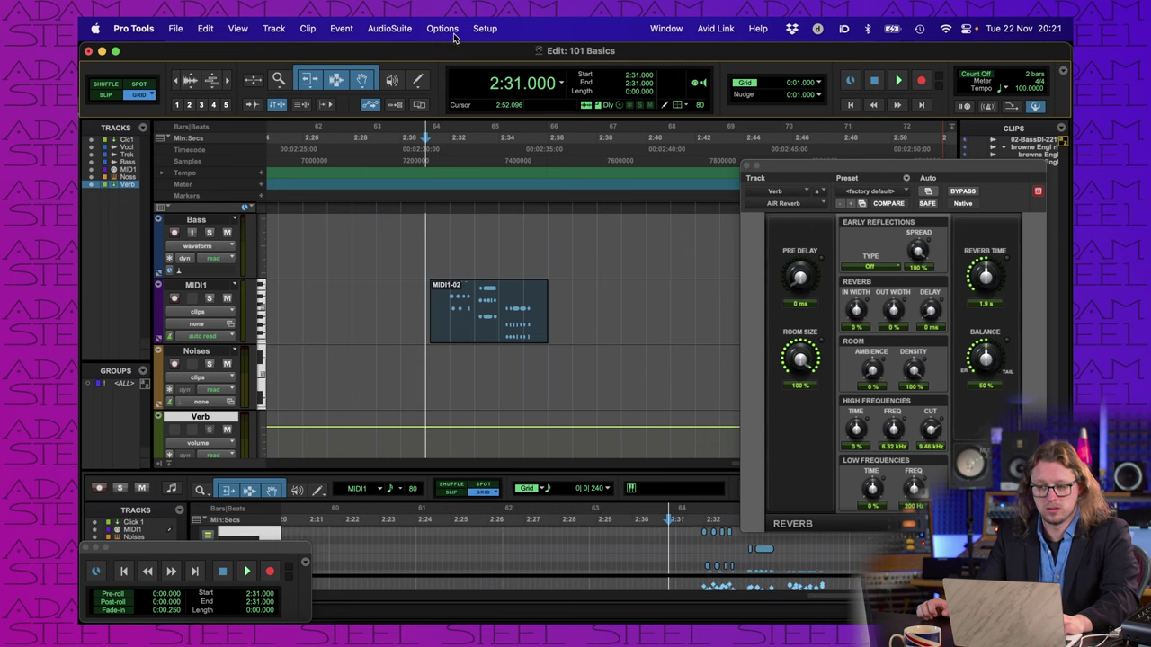
click(667, 27)
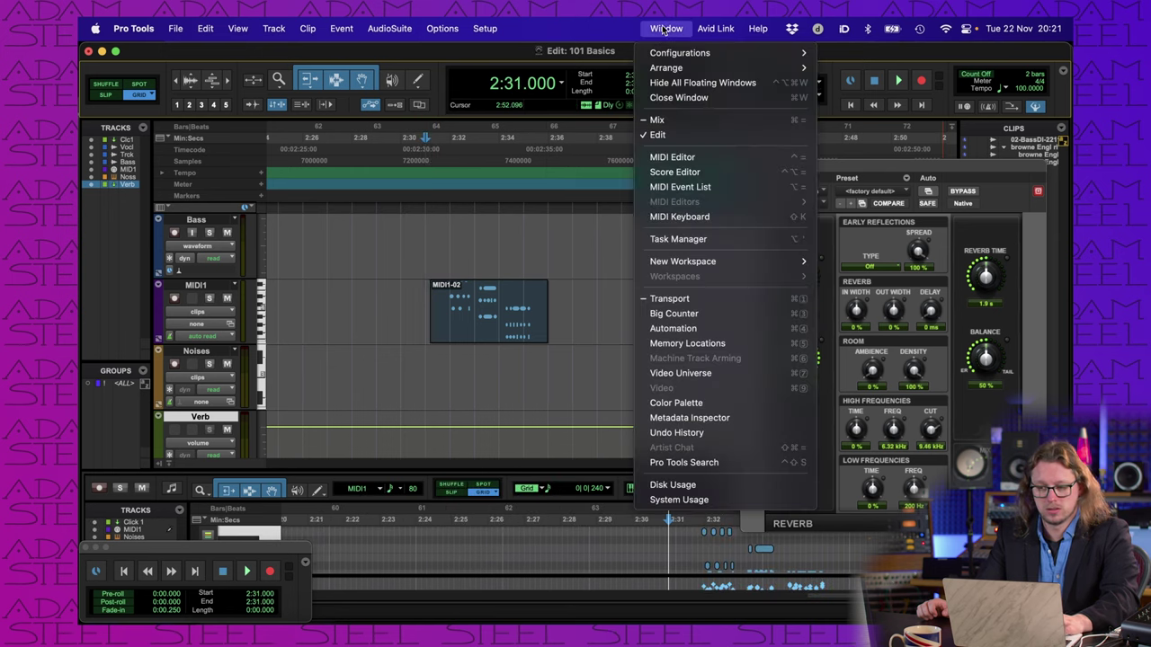
click(655, 121)
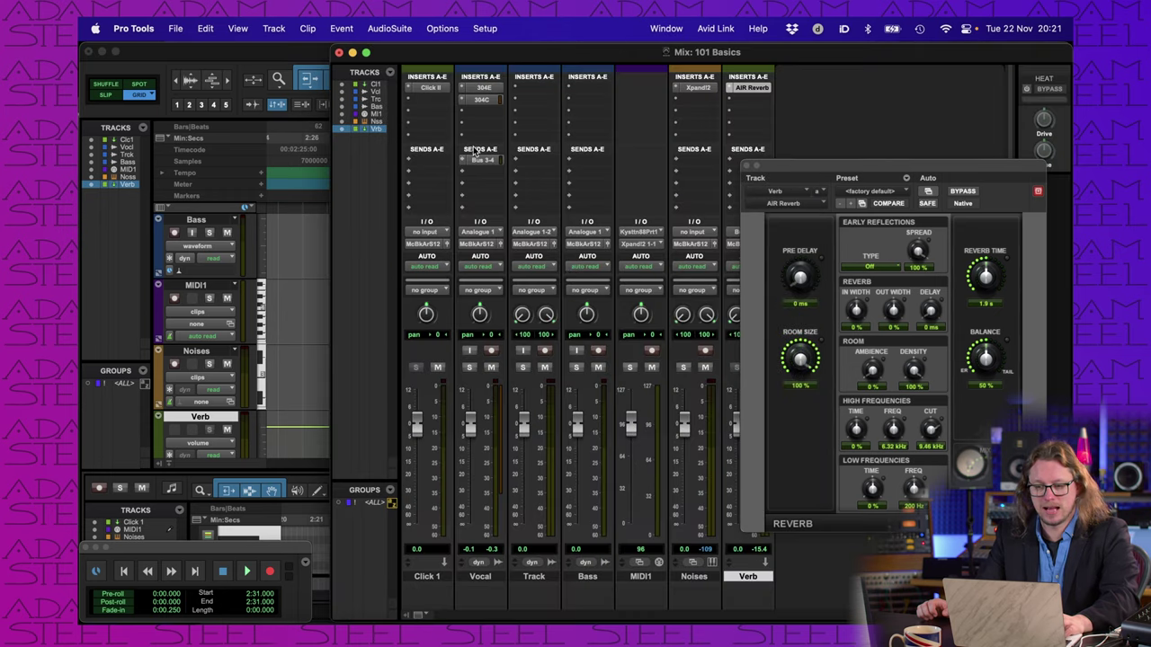
Step: Assign the Noises track's first send to Bus 3-4 (Stereo), set its level to about -7.5 dB, and audition it
click(702, 166)
mouse_move(709, 172)
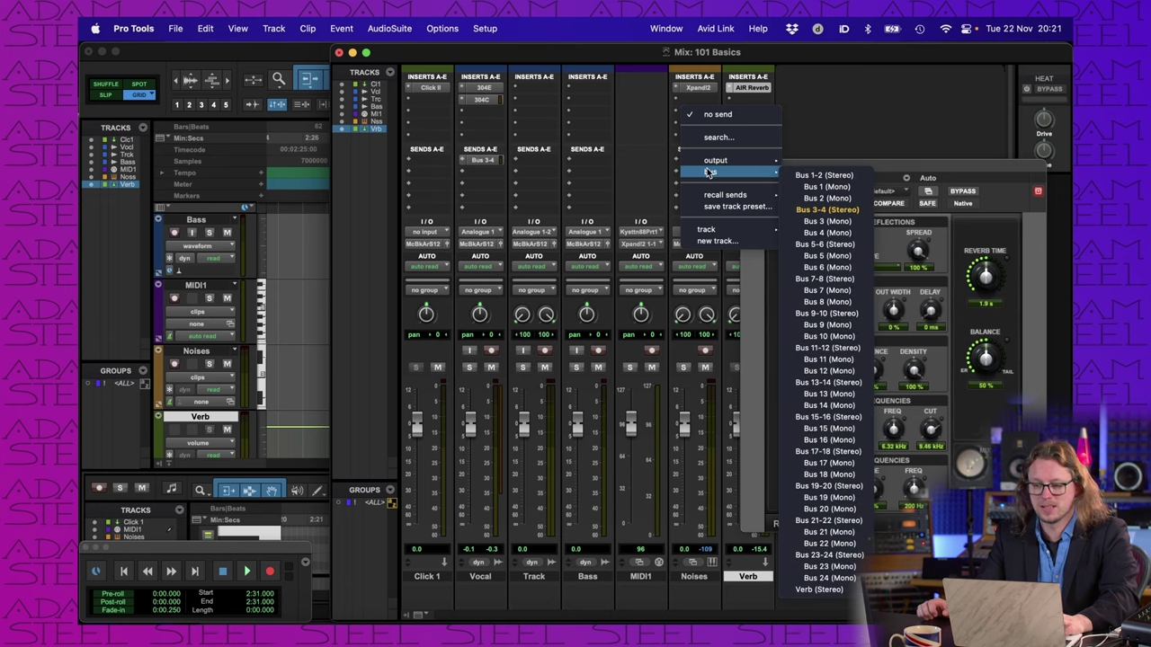
click(816, 210)
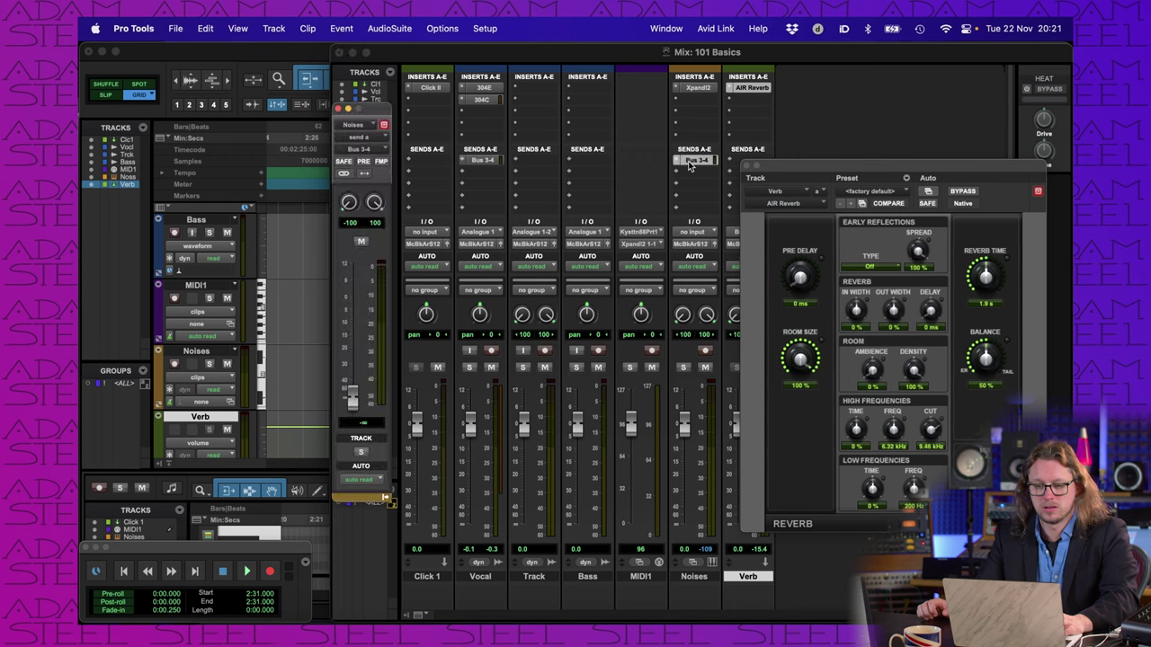
drag(352, 401, 351, 313)
key(space)
key(space)
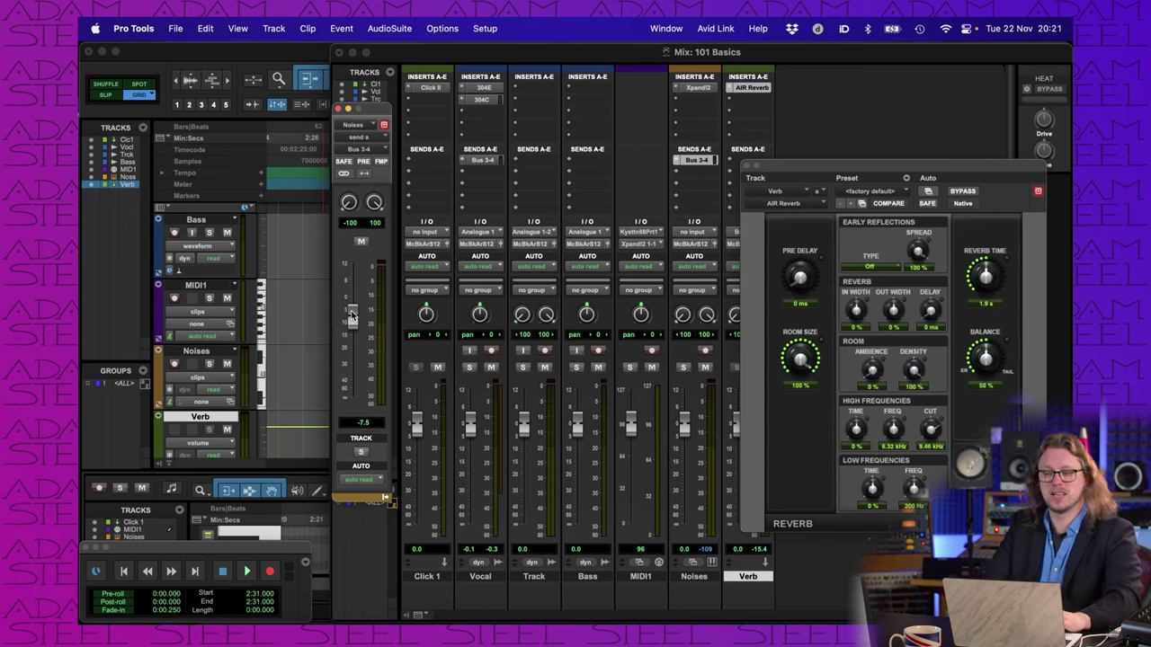
Step: Increase the AIR Reverb's Pre Delay, reduce its Room Size and lengthen its Reverb Time
drag(819, 173, 854, 166)
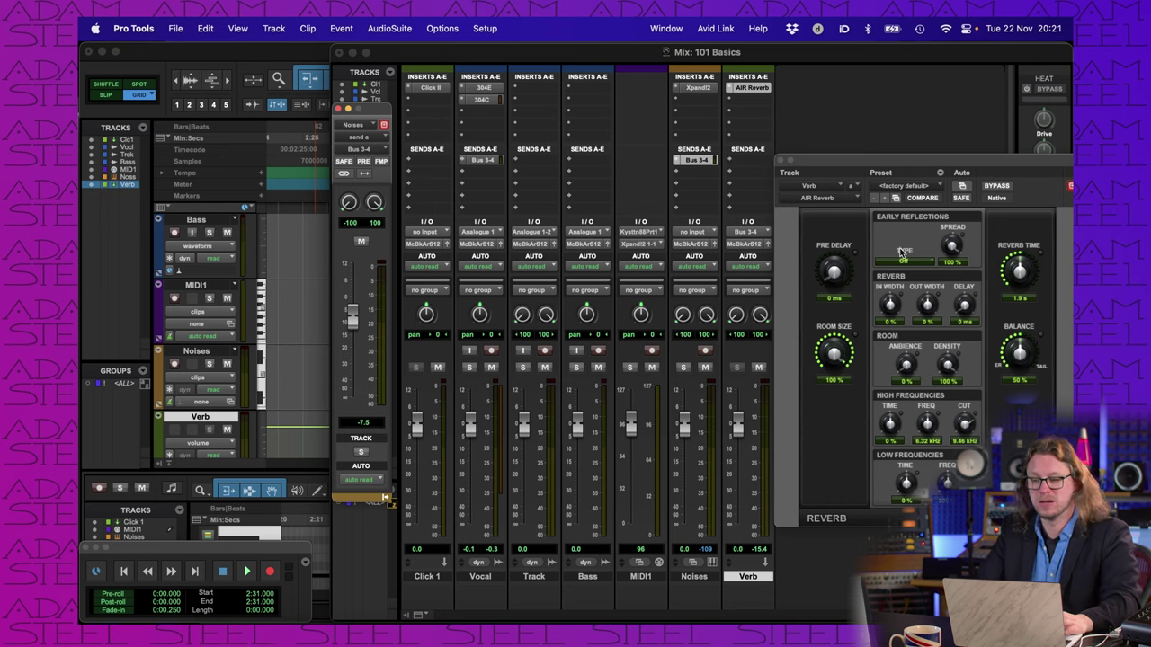
drag(843, 277, 824, 229)
drag(828, 342, 841, 385)
drag(1013, 293, 1014, 256)
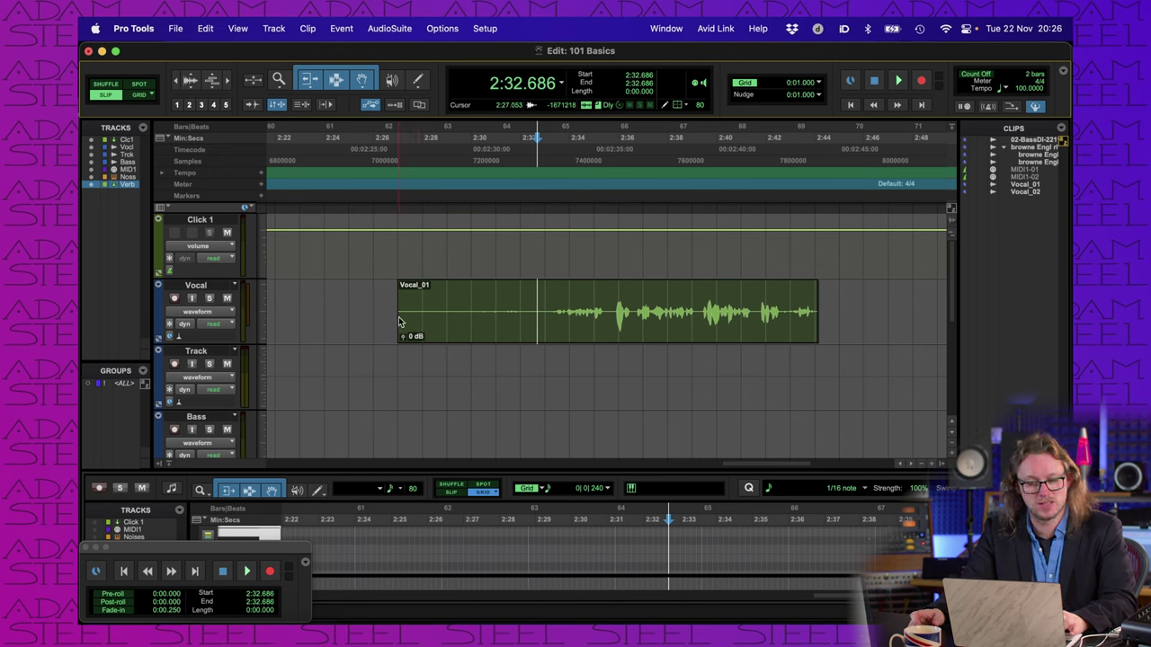
Step: Trim the start of the Vocal_01 clip to about 2:32.962, cutting the silence before the first phrase
drag(400, 322, 546, 322)
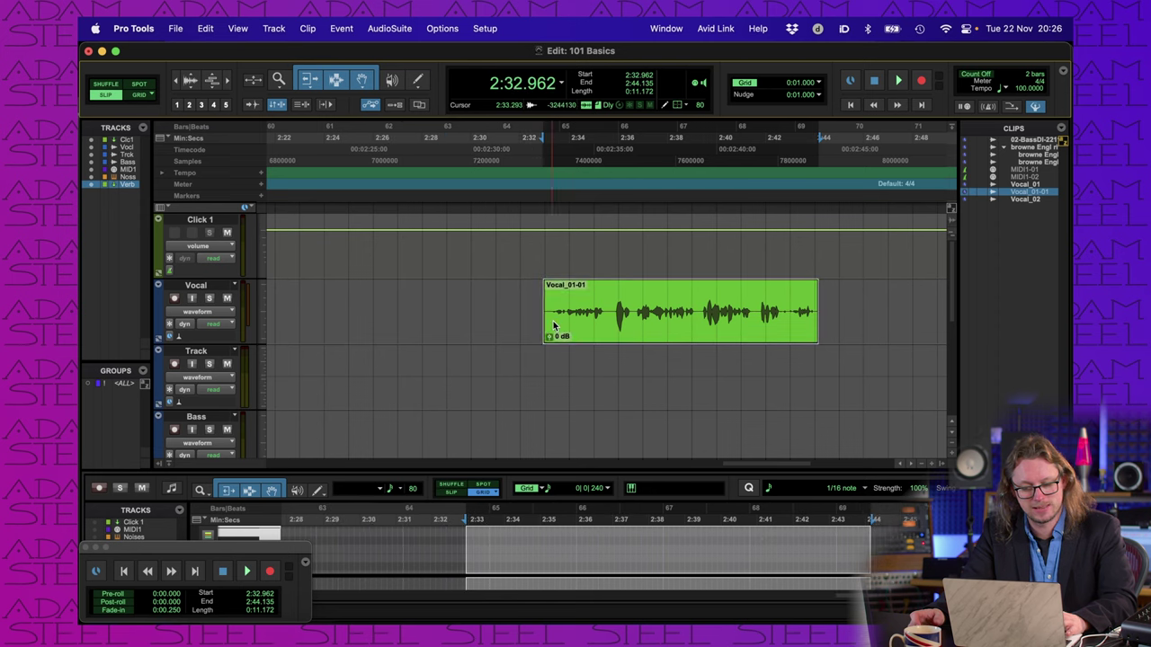
click(510, 309)
click(530, 313)
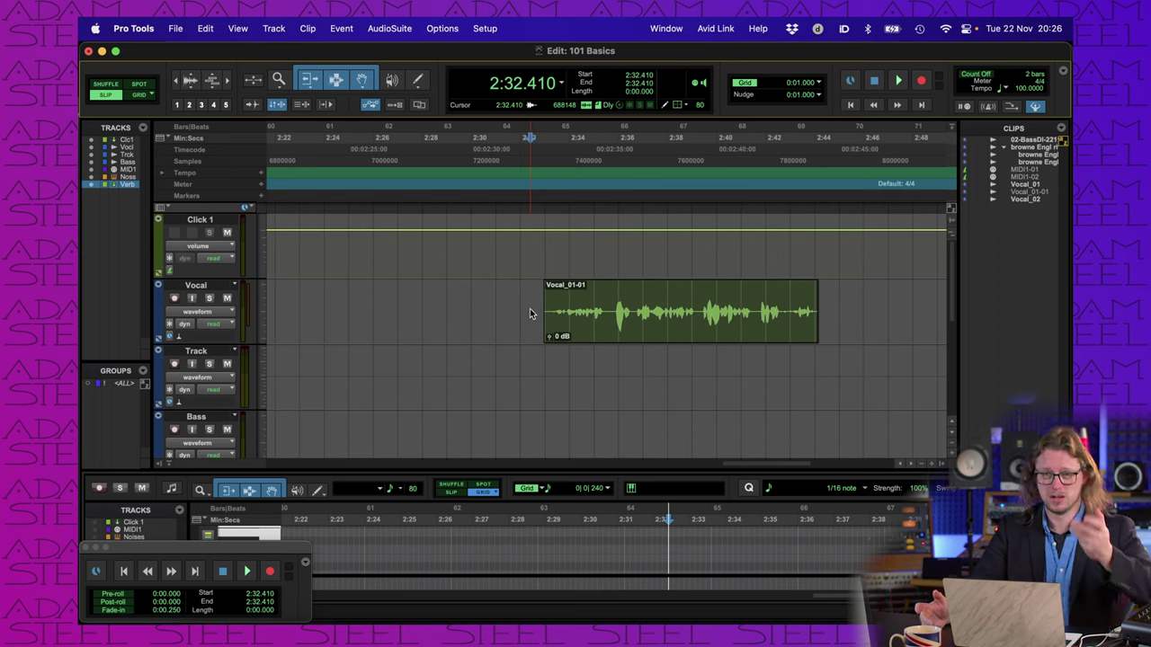
click(692, 313)
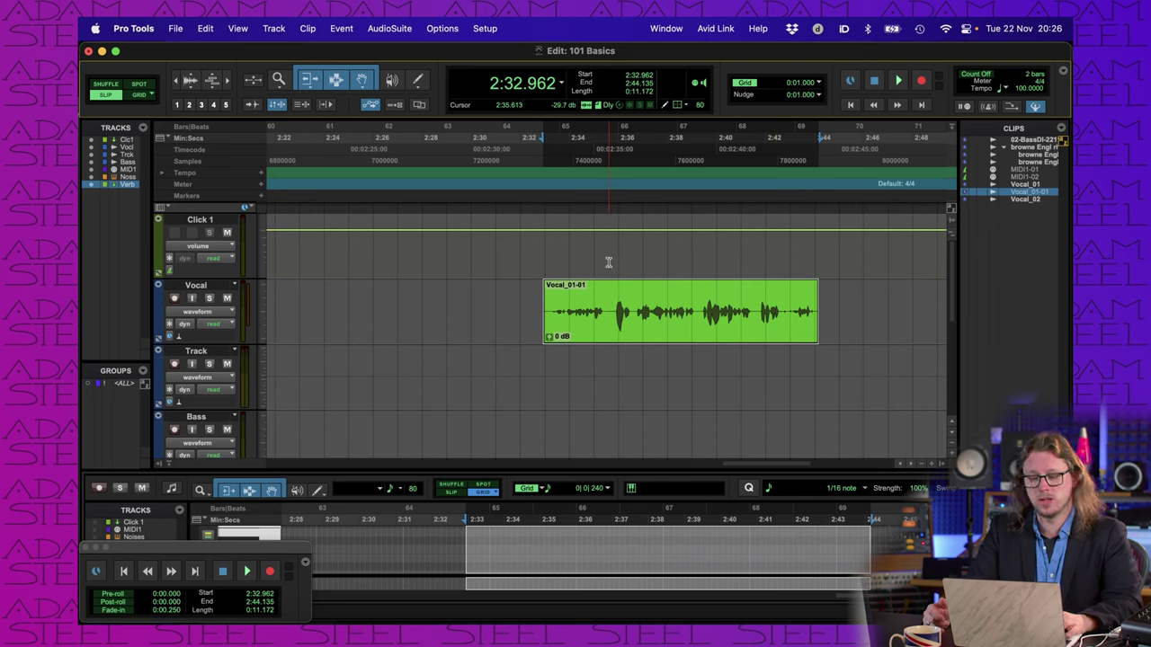
Step: Separate the trimmed vocal clip into two at about 2:35.530, in the gap before the loud peak
click(605, 300)
click(607, 310)
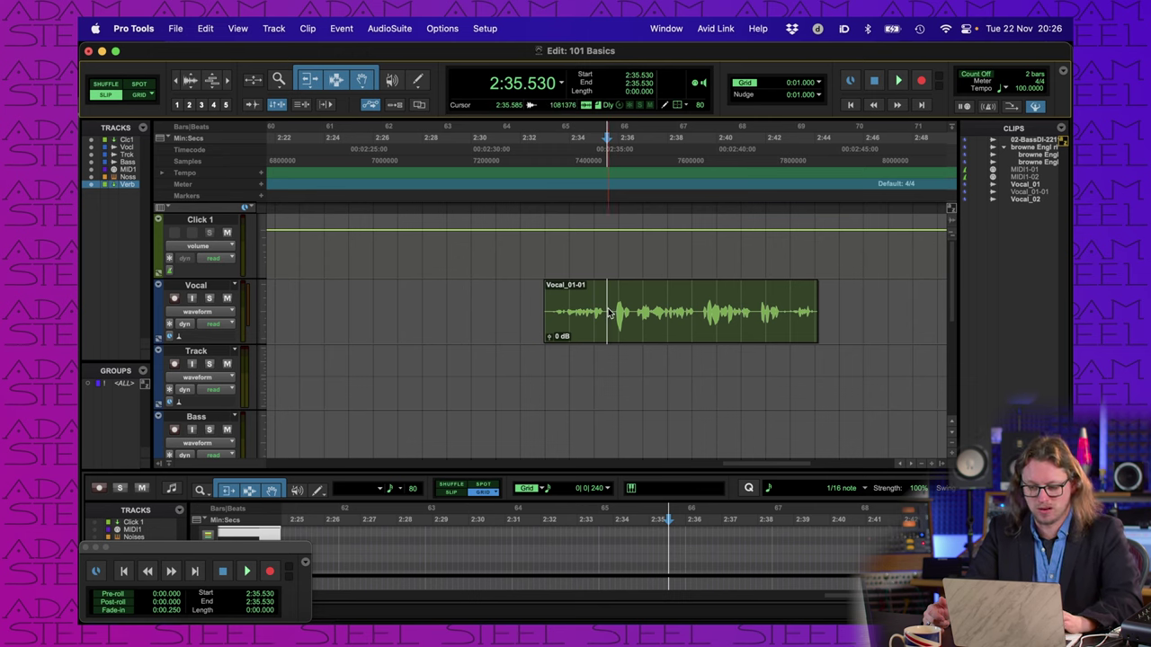
right_click(608, 312)
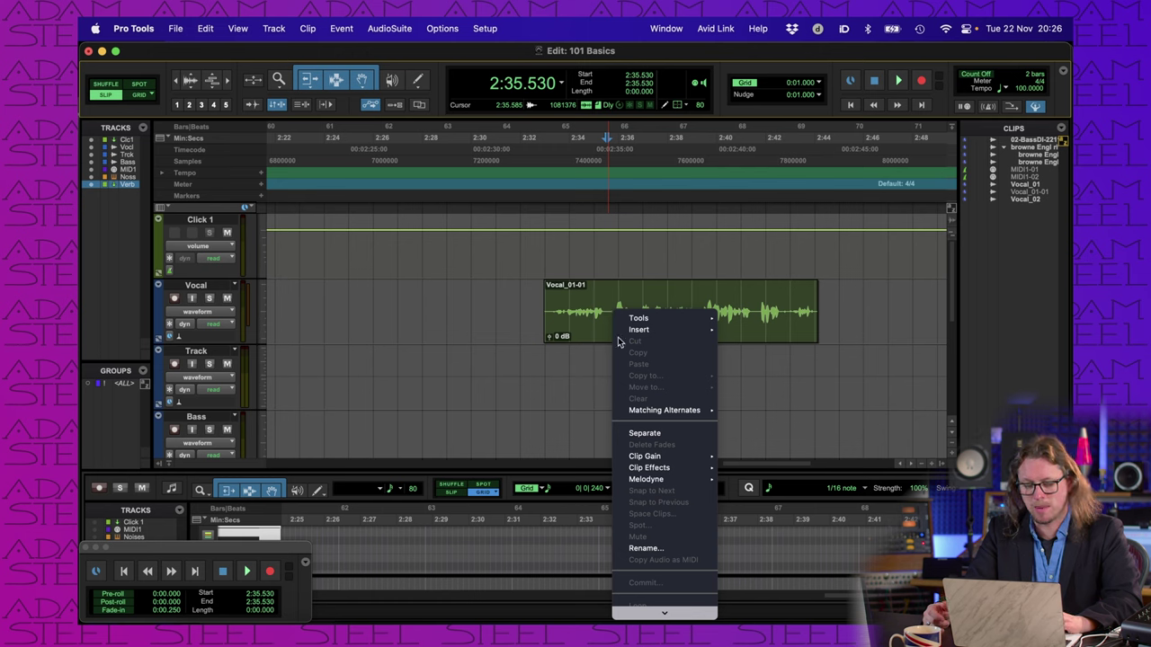
click(607, 303)
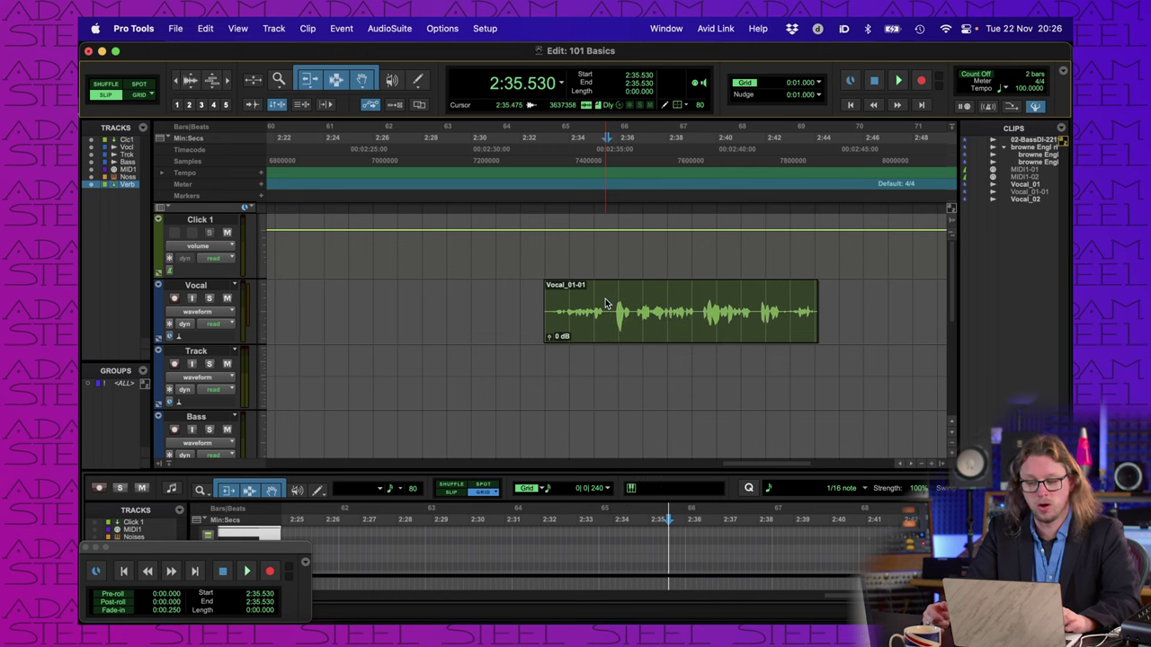
key(super+e)
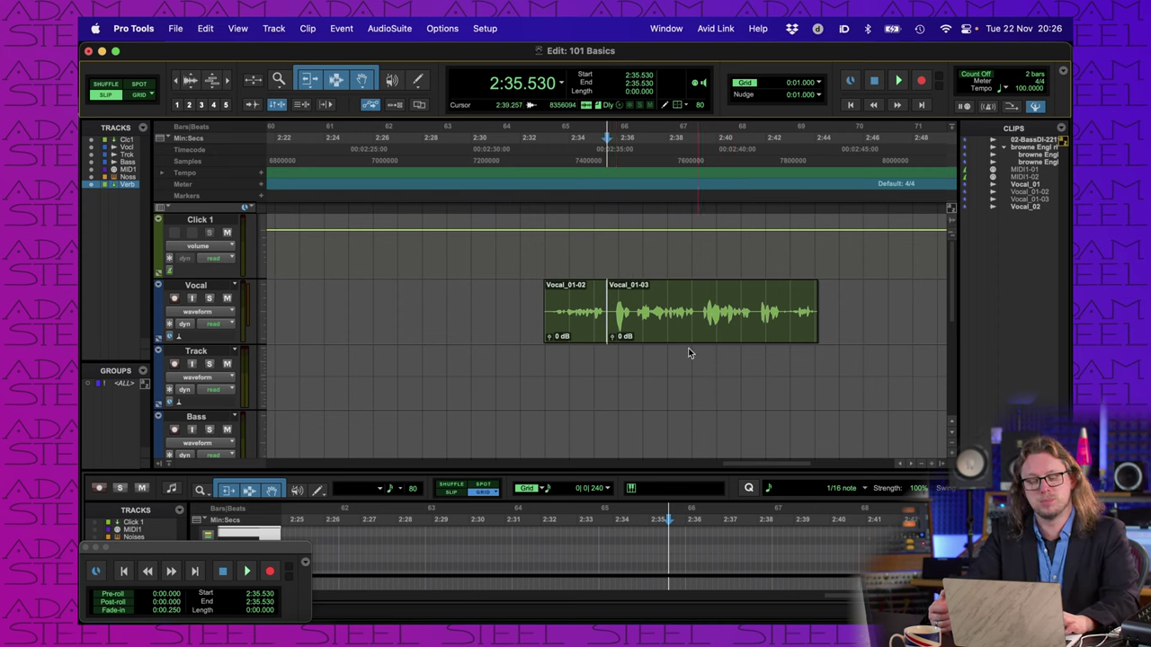
Step: Trim the start of the second vocal clip to about 2:36.772, cutting away its first loud peak
click(609, 317)
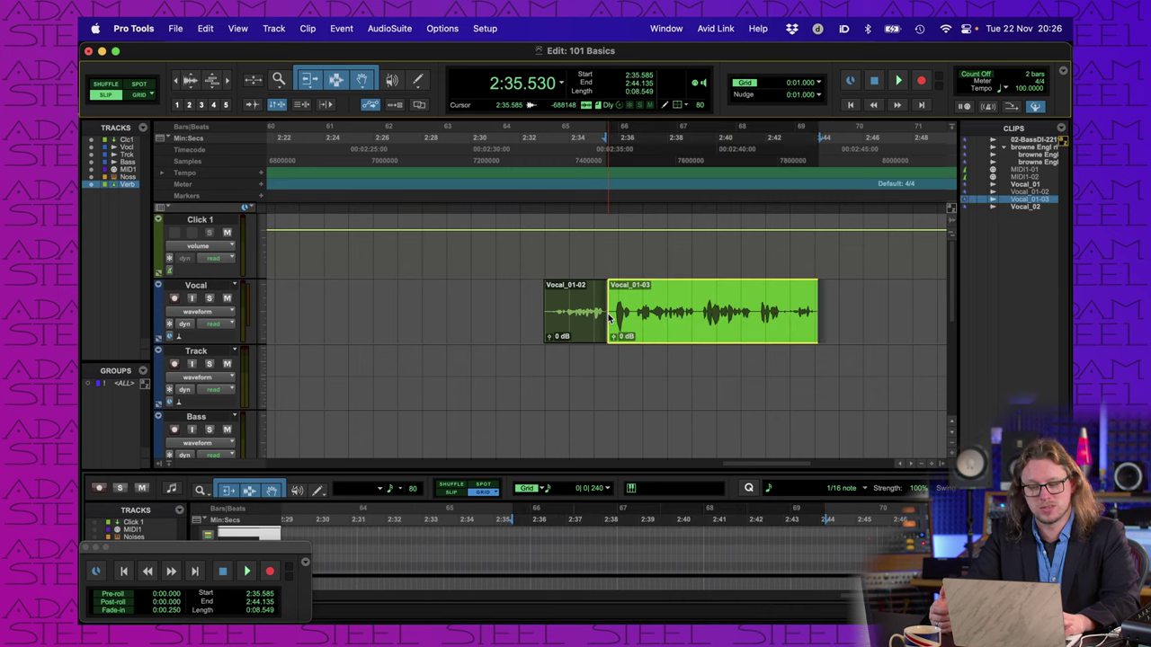
drag(609, 317, 636, 322)
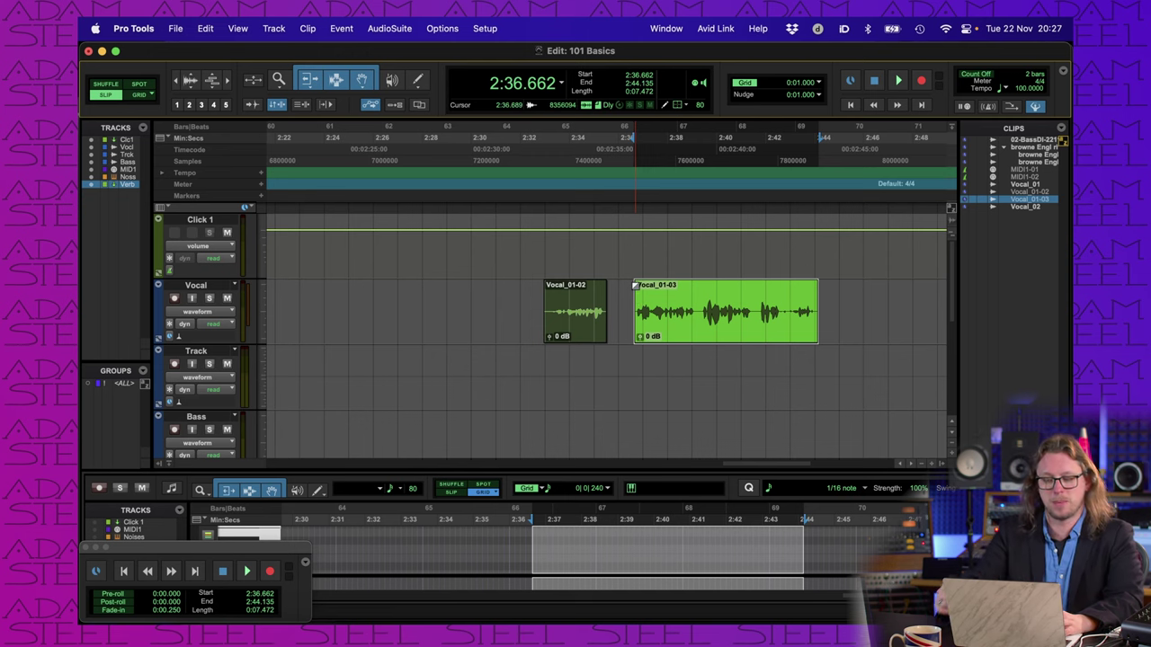
click(635, 285)
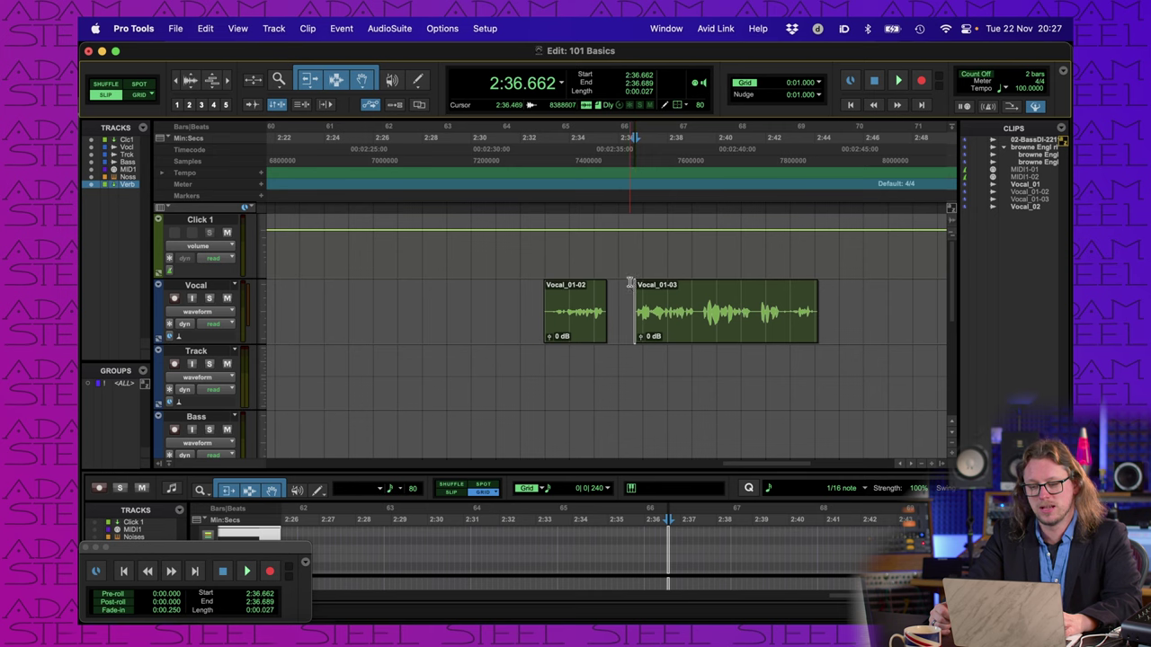
double_click(637, 286)
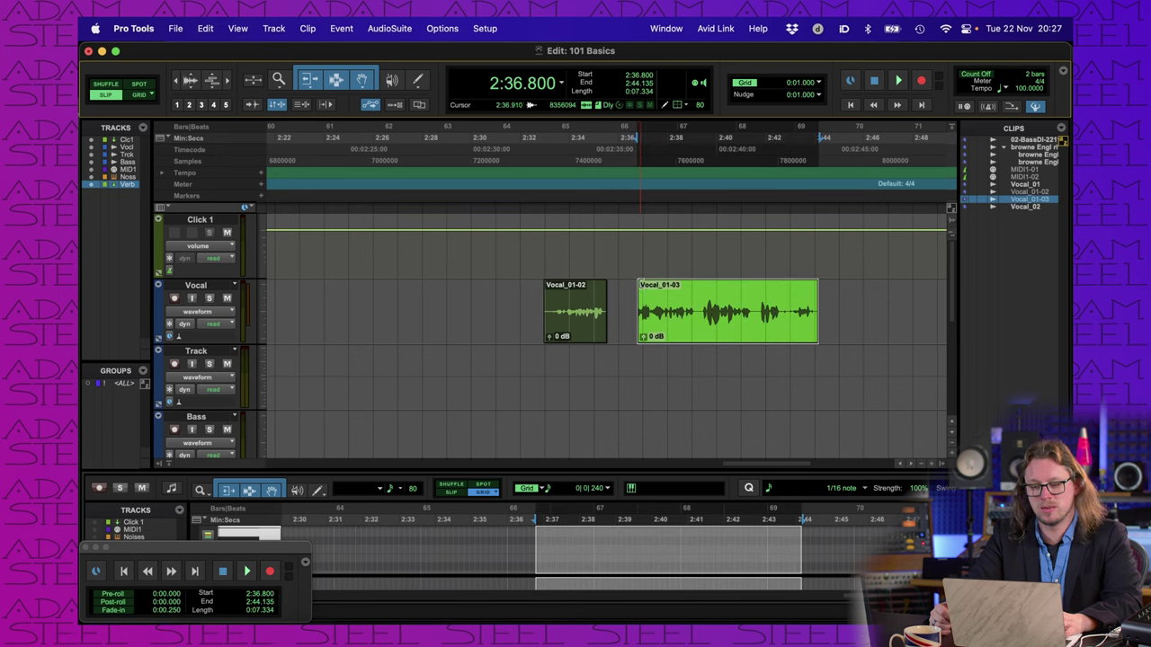
click(646, 288)
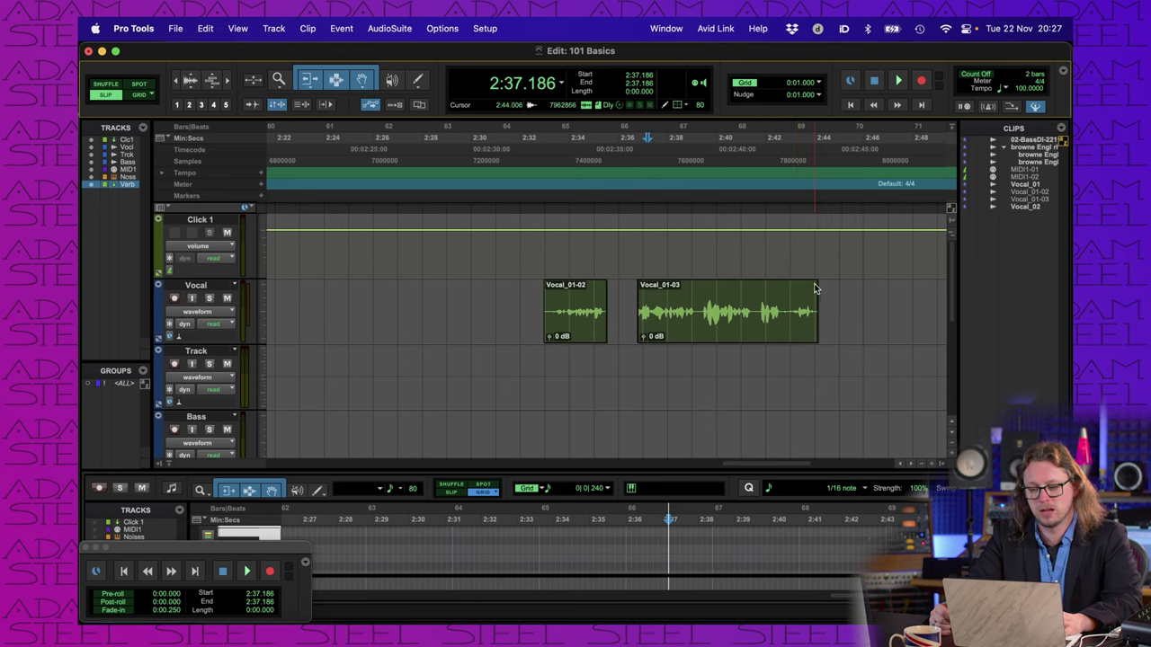
drag(814, 286, 817, 286)
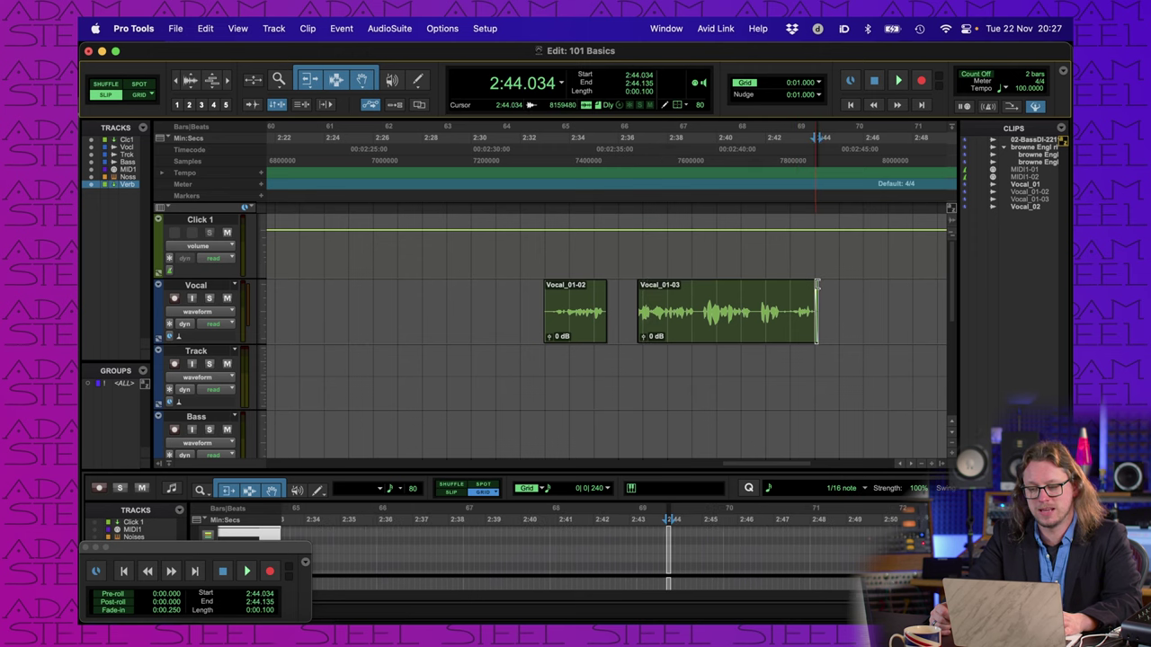
double_click(735, 306)
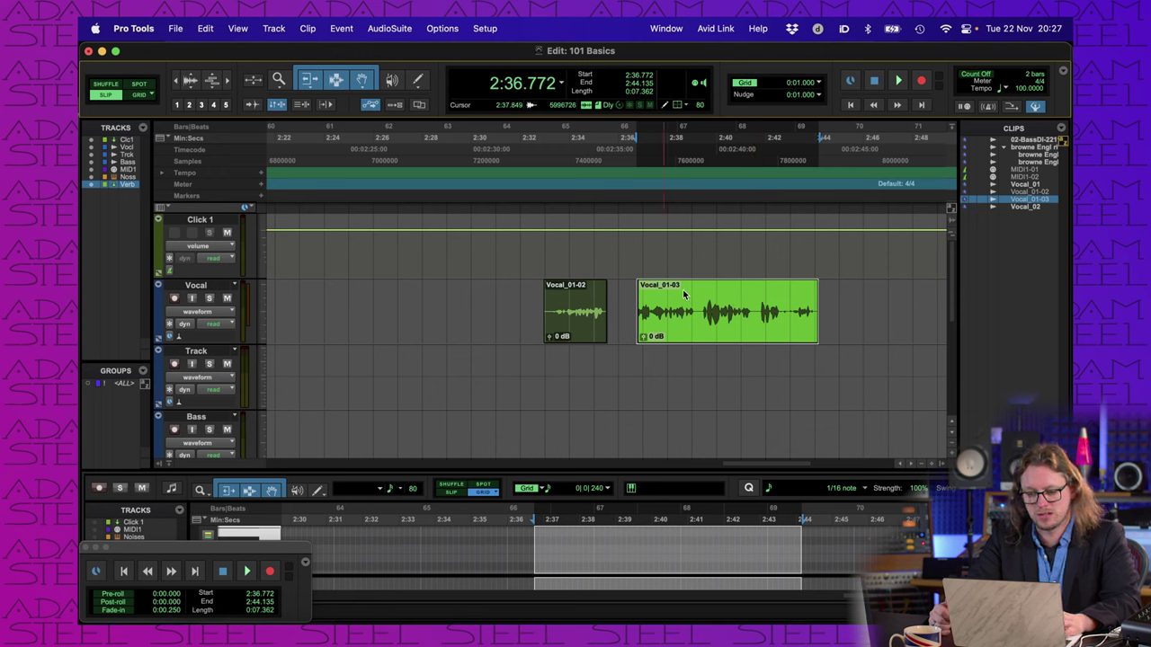
Step: Try to trim the end of the second vocal clip to about 2:43.923 and undo it
click(818, 290)
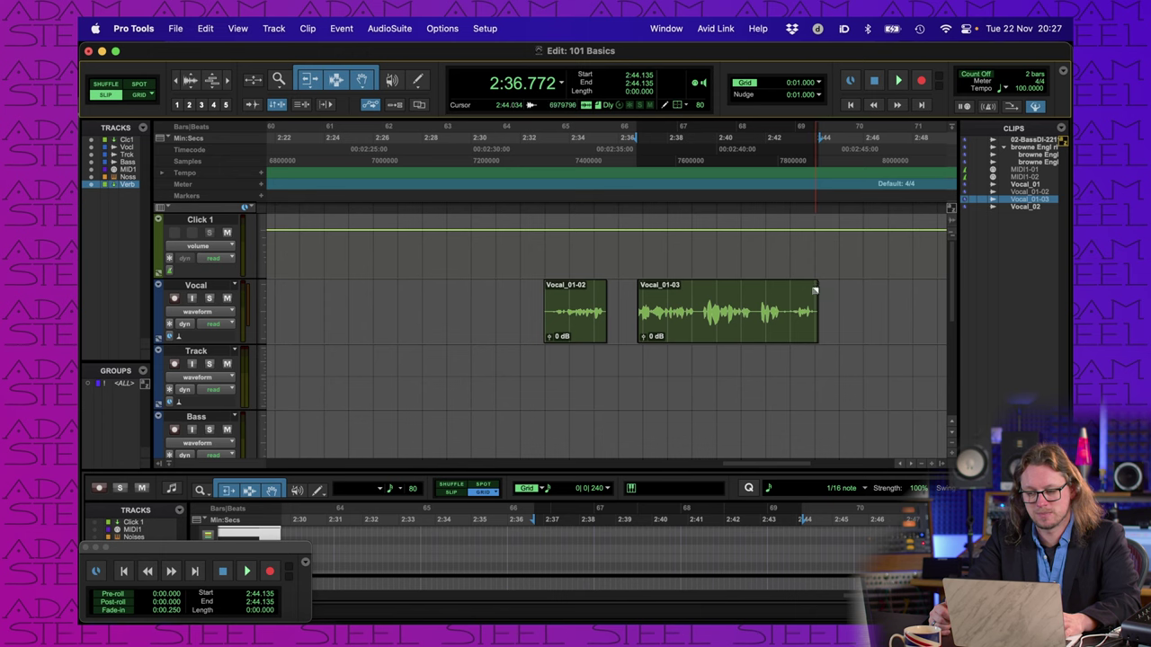
drag(816, 287, 813, 288)
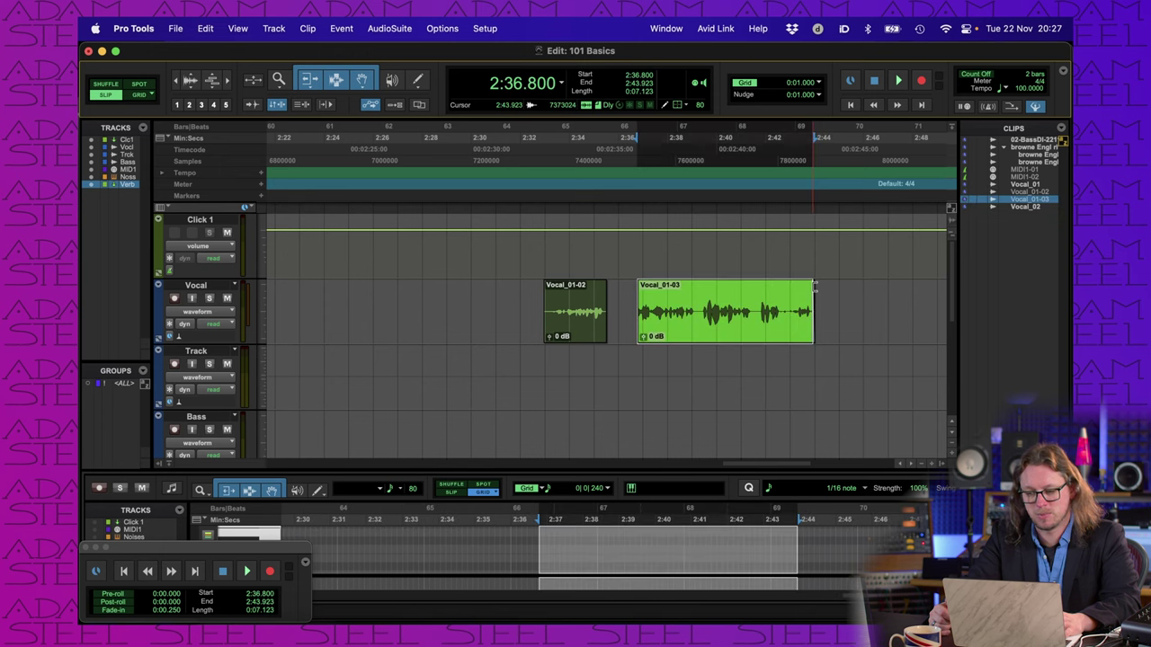
key(super+z)
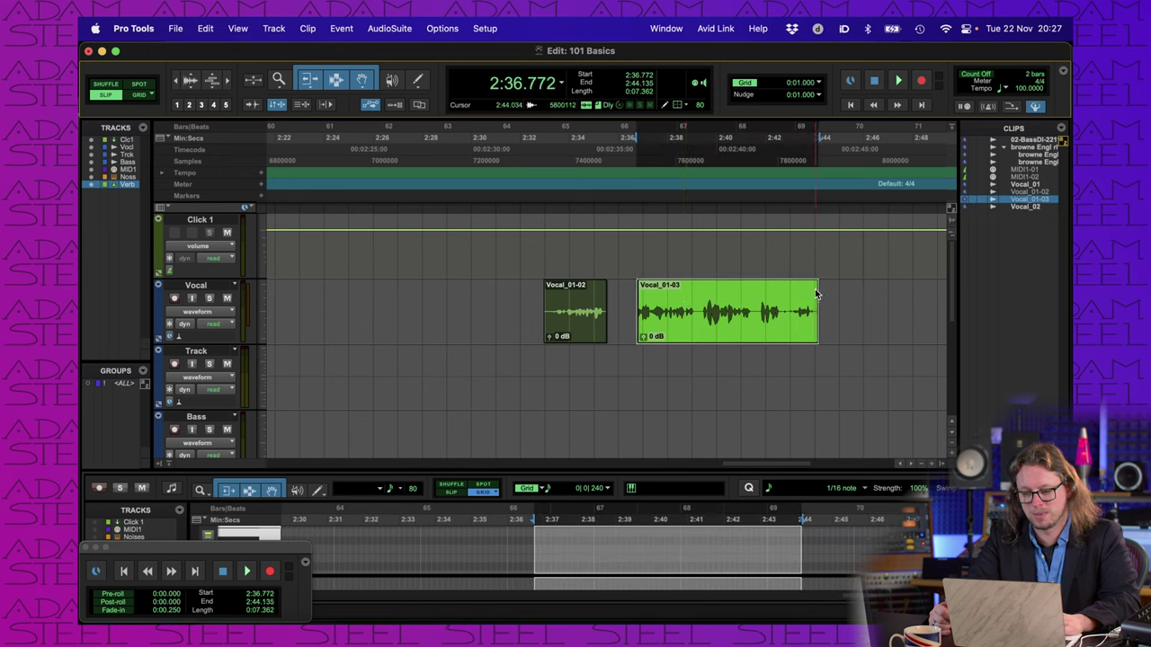
Step: Fade out the second vocal clip from about 2:39 to its end and audition it from about 2:37.766
drag(816, 290, 692, 283)
key(f)
click(661, 257)
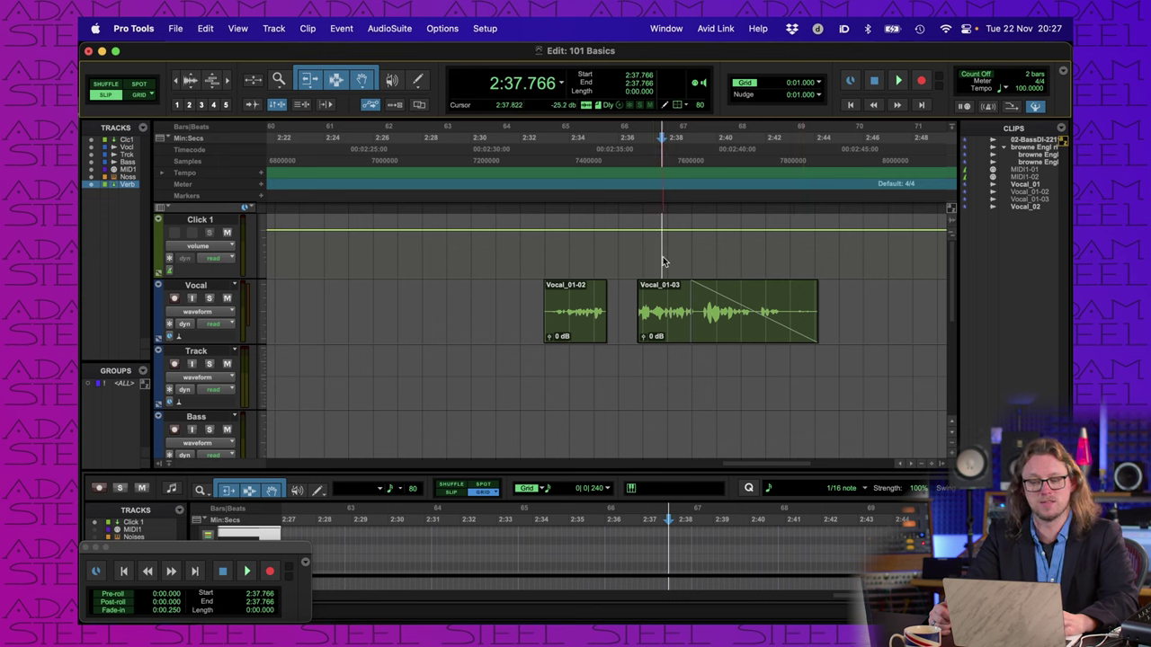
key(space)
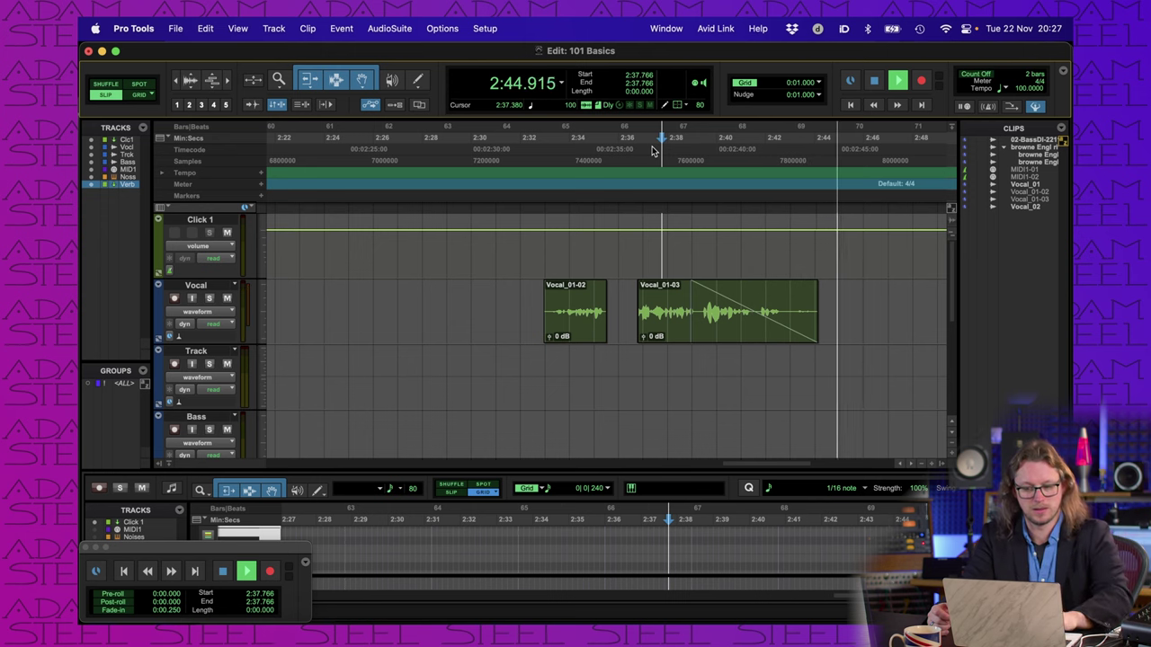
key(space)
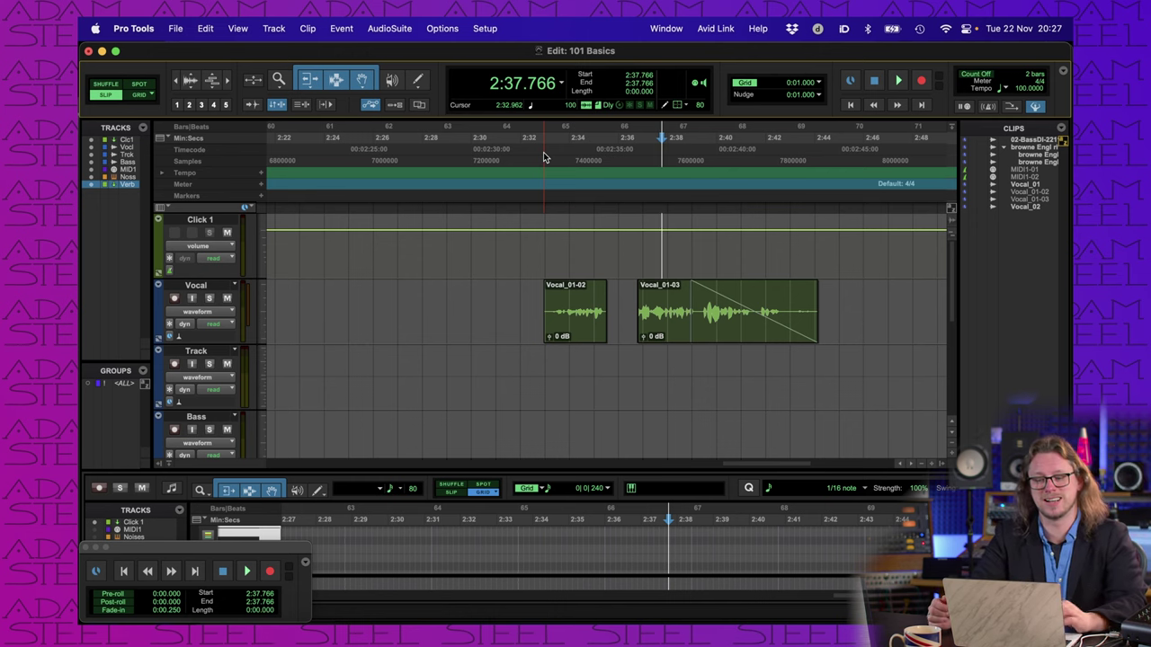
Step: Move the first vocal clip to about 2:33.100 in Slip mode and to 2:33.000 in Grid mode, ending in Slip mode
click(576, 320)
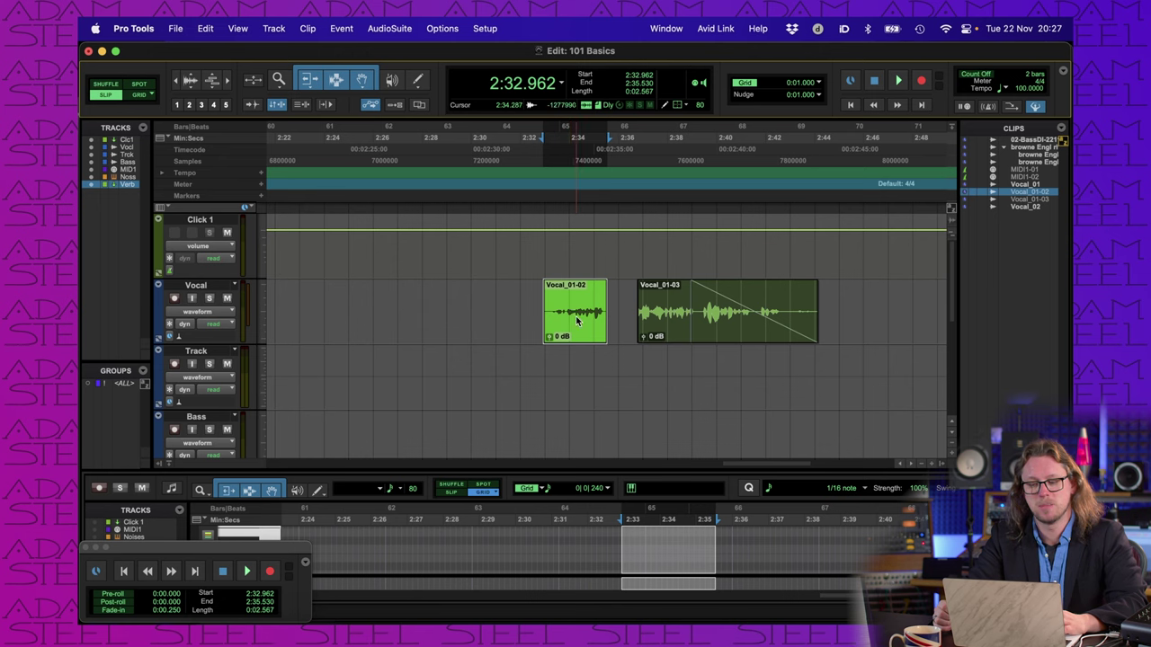
mouse_move(575, 321)
mouse_down()
mouse_move(605, 321)
mouse_move(540, 322)
mouse_move(596, 322)
mouse_up()
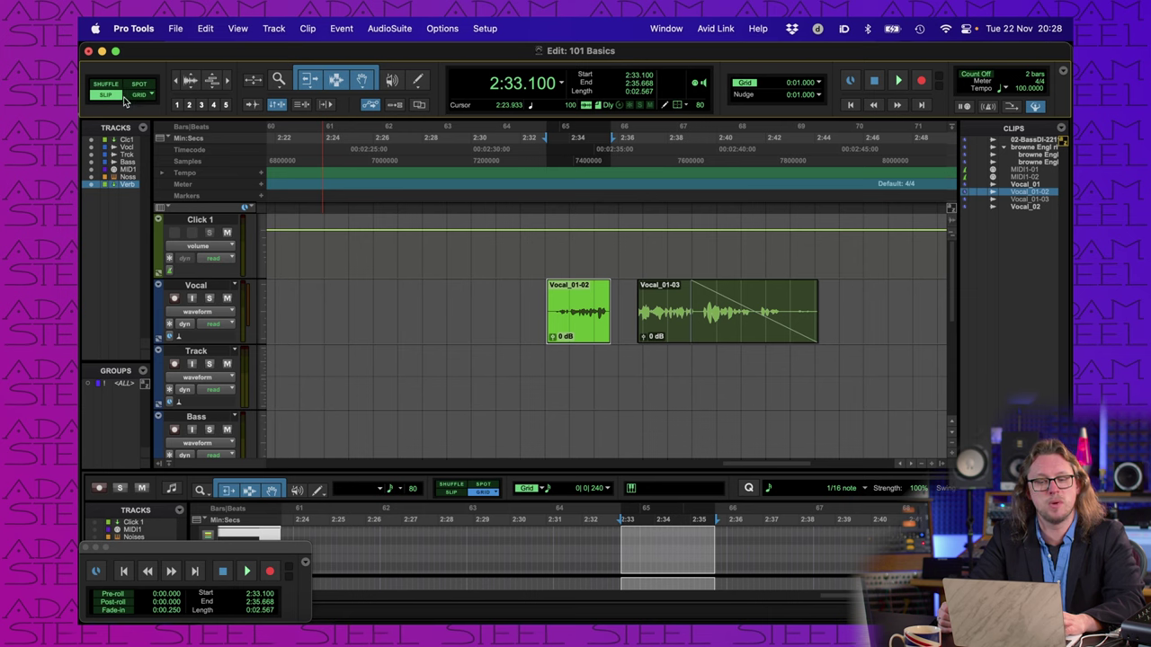
click(135, 95)
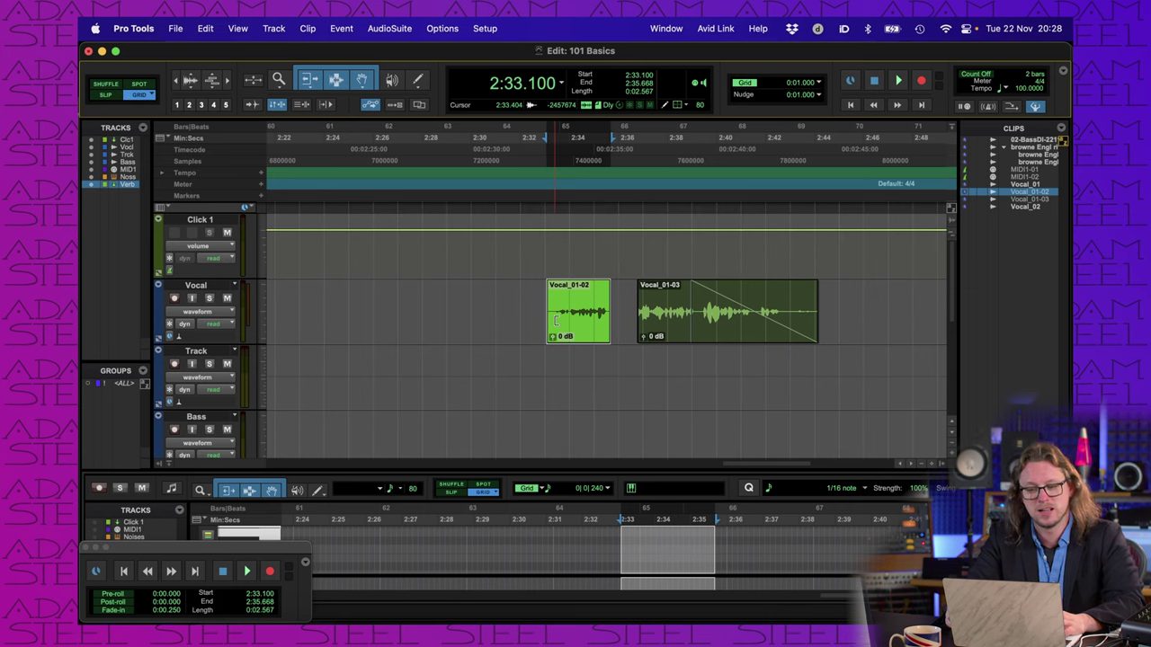
mouse_move(578, 324)
mouse_down()
mouse_move(550, 324)
mouse_move(565, 326)
mouse_up()
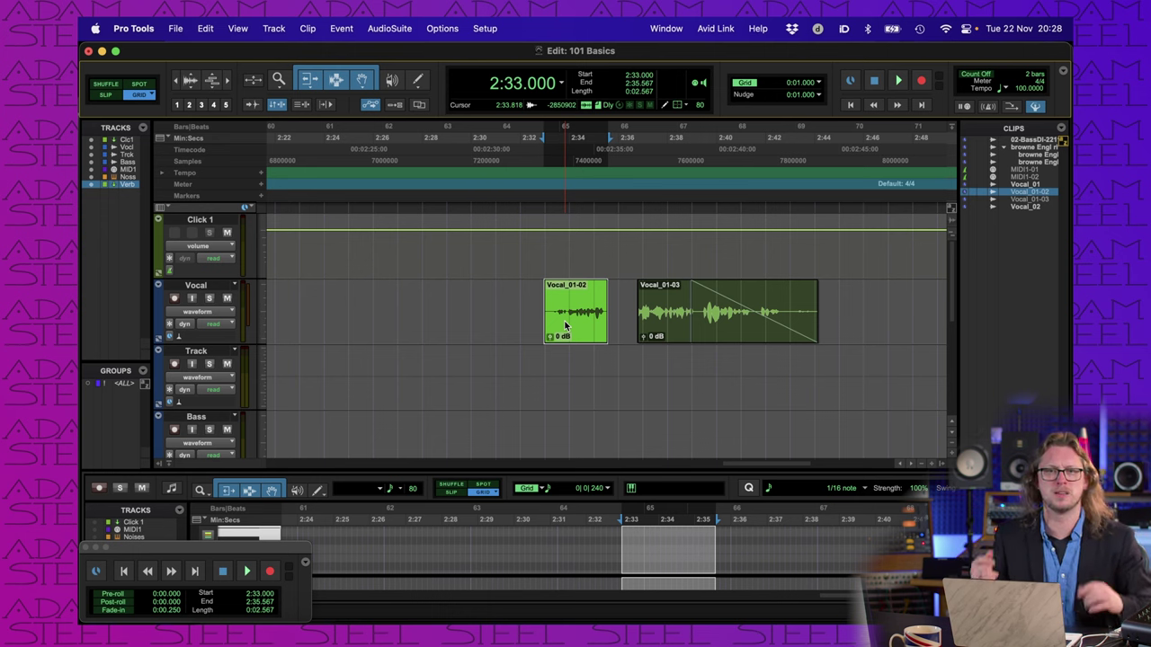
click(92, 97)
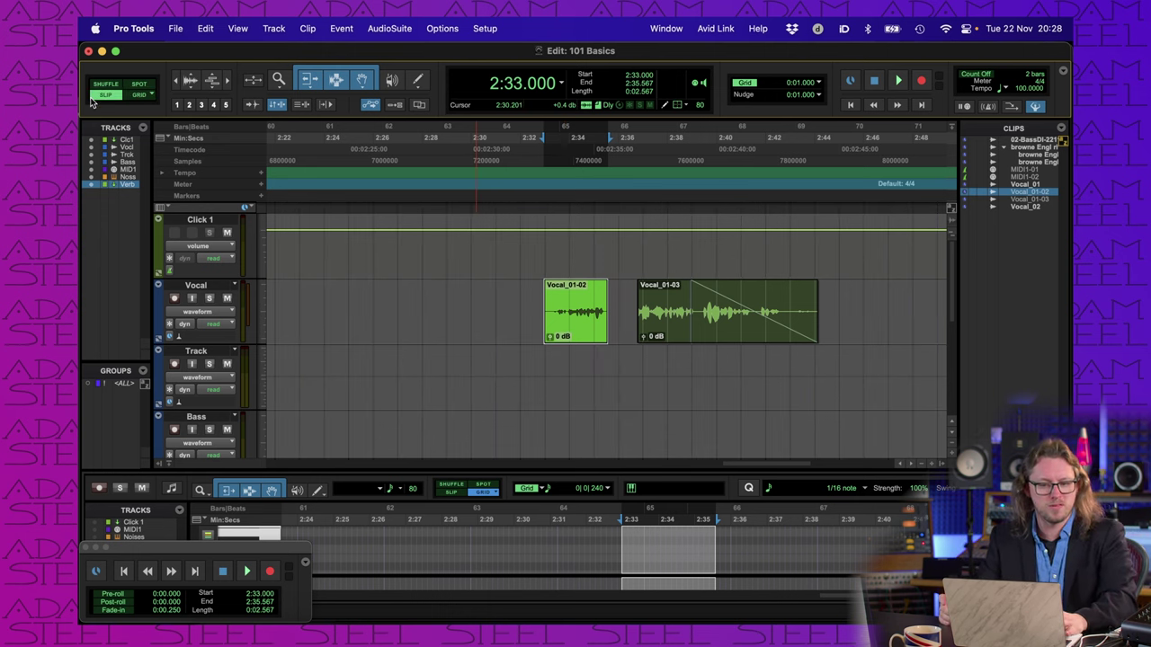